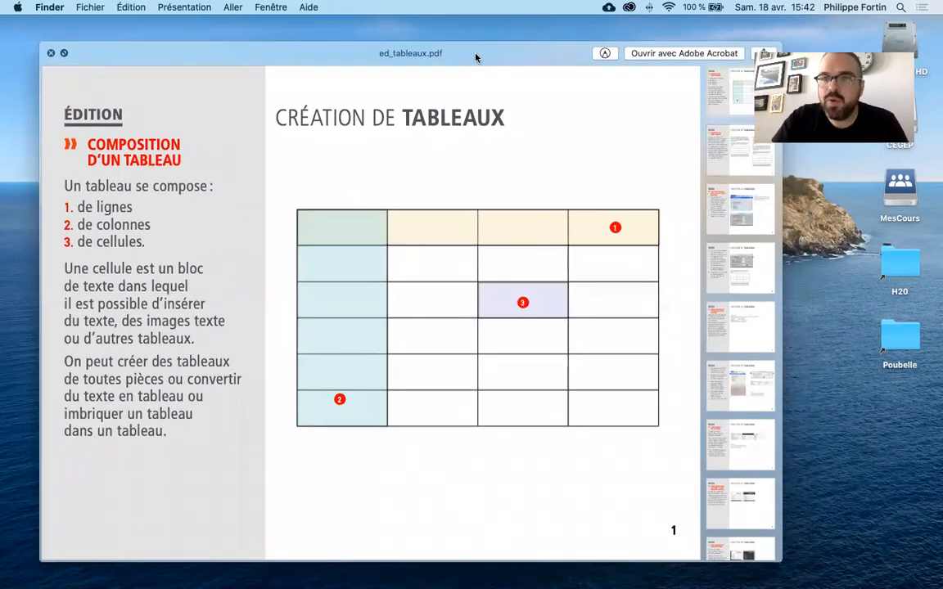
- Look through the pages of ed_tableaux.pdf on creating, selecting and formatting tables, and close the preview
{"action": "left_click_drag", "start_coordinate": [537, 54], "coordinate": [504, 51]}
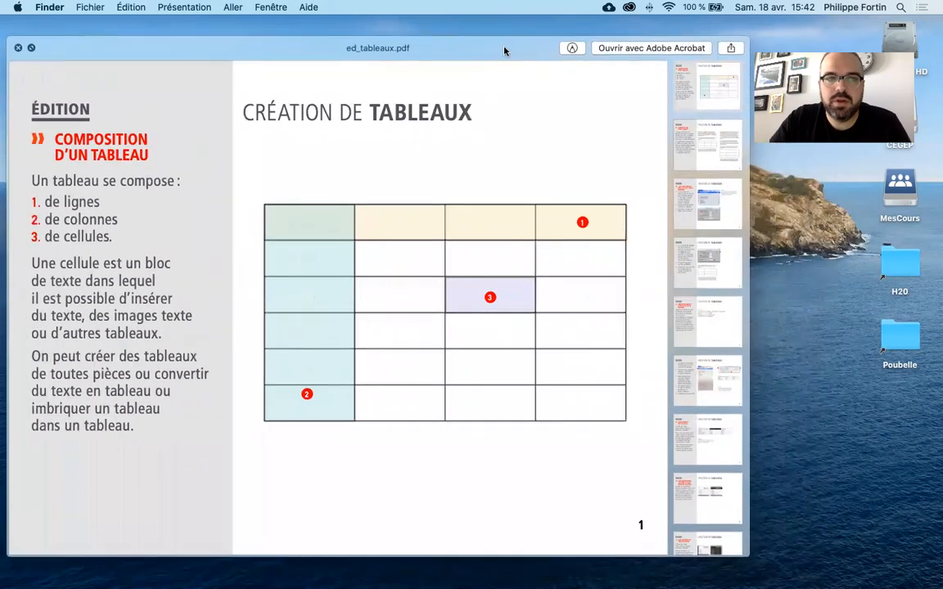
{"action": "left_click", "coordinate": [700, 139]}
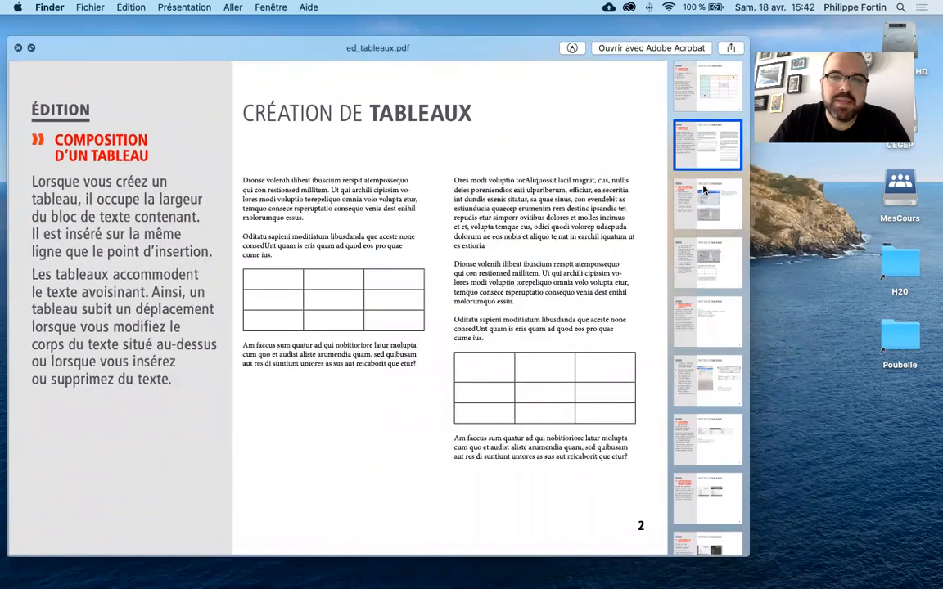
{"action": "left_click", "coordinate": [703, 188]}
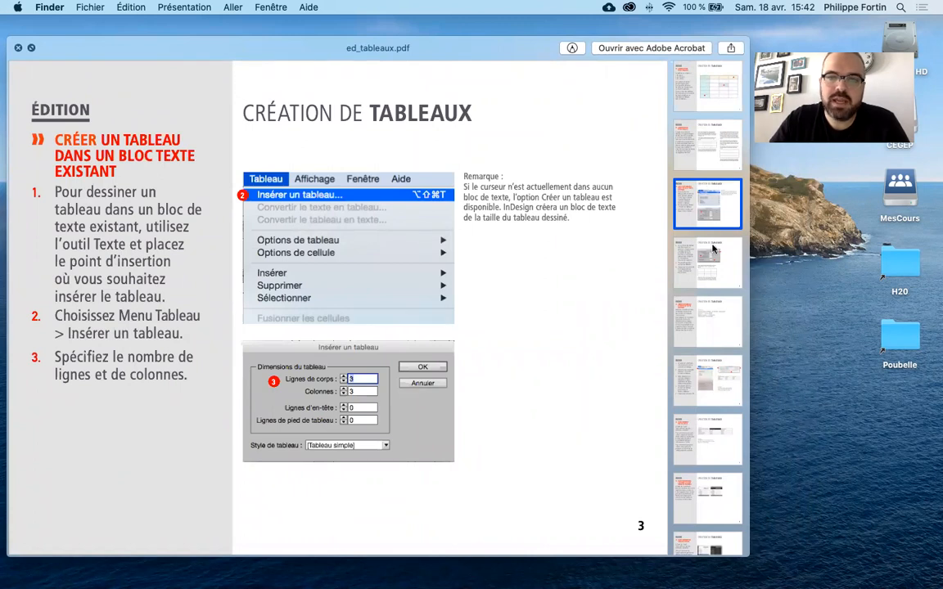
{"action": "left_click", "coordinate": [710, 275]}
{"action": "left_click", "coordinate": [716, 324]}
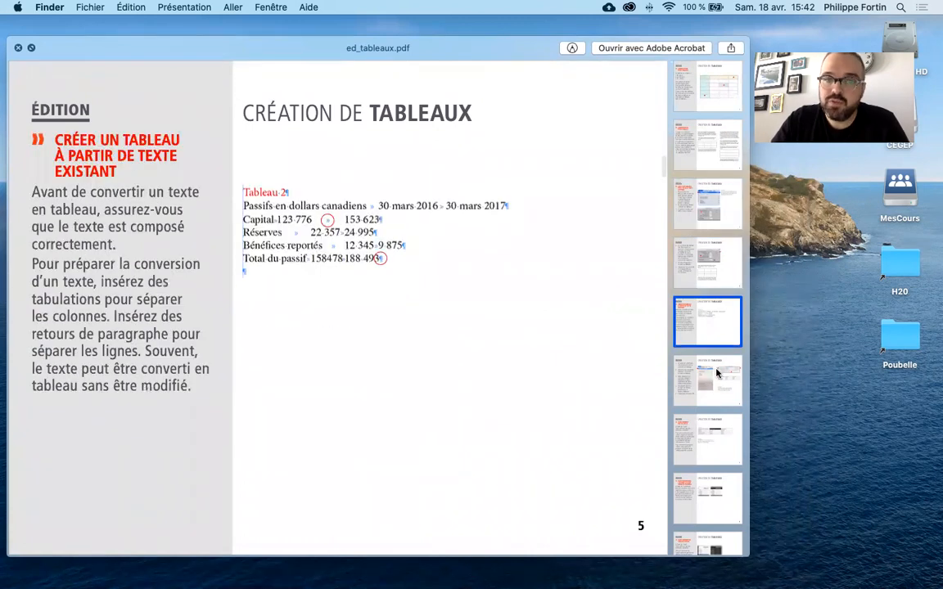
{"action": "left_click", "coordinate": [714, 397]}
{"action": "left_click", "coordinate": [714, 431]}
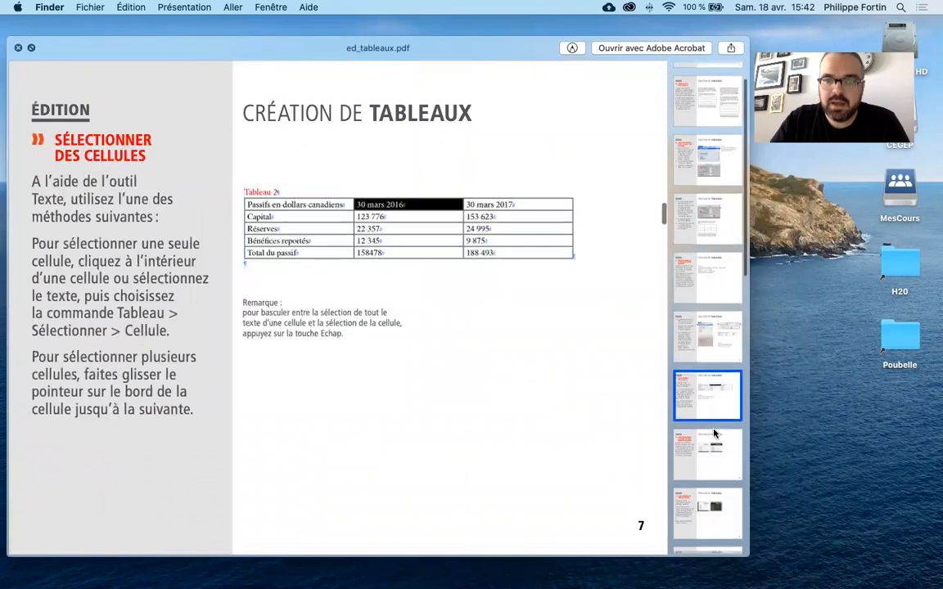
{"action": "left_click", "coordinate": [714, 433]}
{"action": "left_click", "coordinate": [714, 433]}
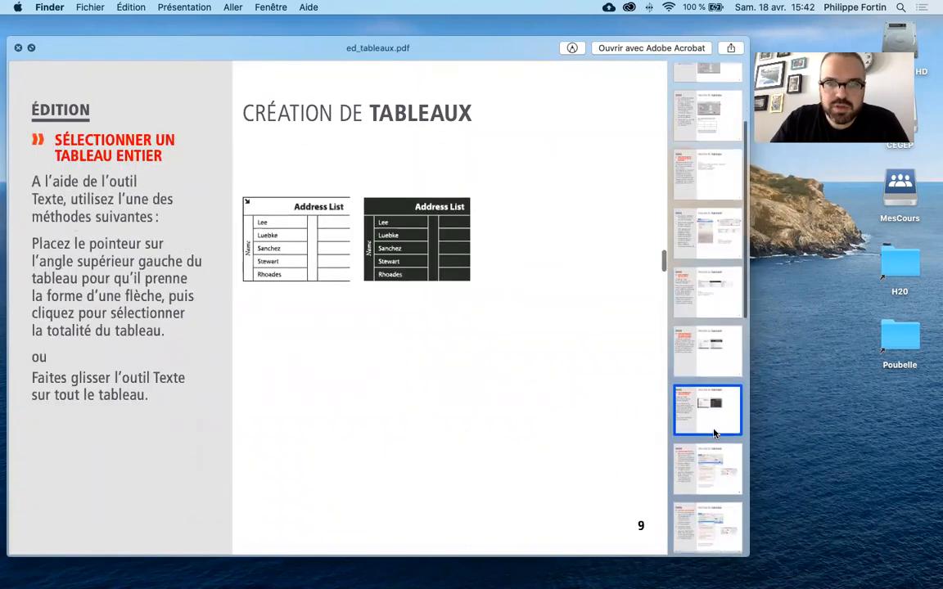
{"action": "left_click", "coordinate": [714, 433]}
{"action": "left_click", "coordinate": [713, 433]}
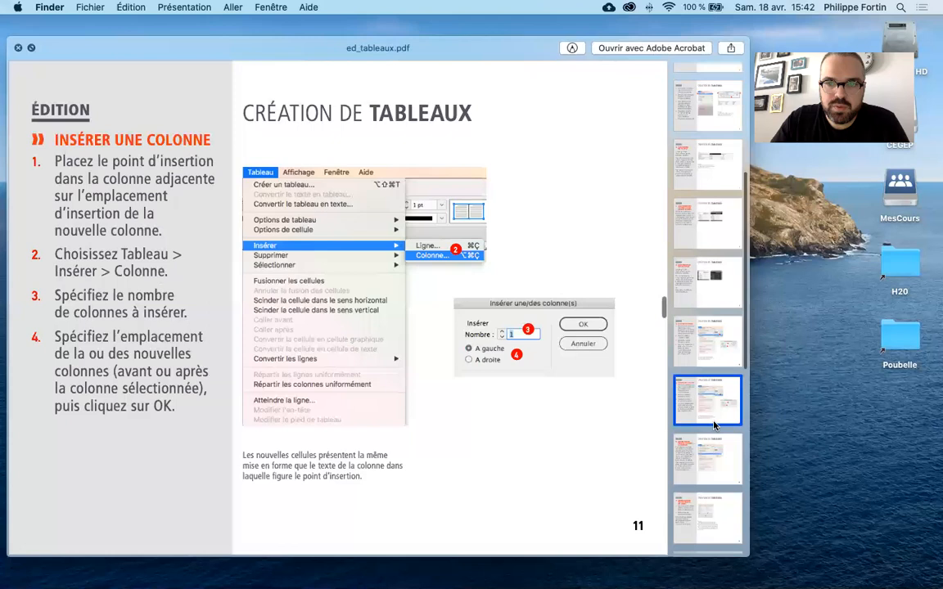
{"action": "left_click", "coordinate": [713, 426]}
{"action": "left_click", "coordinate": [713, 427]}
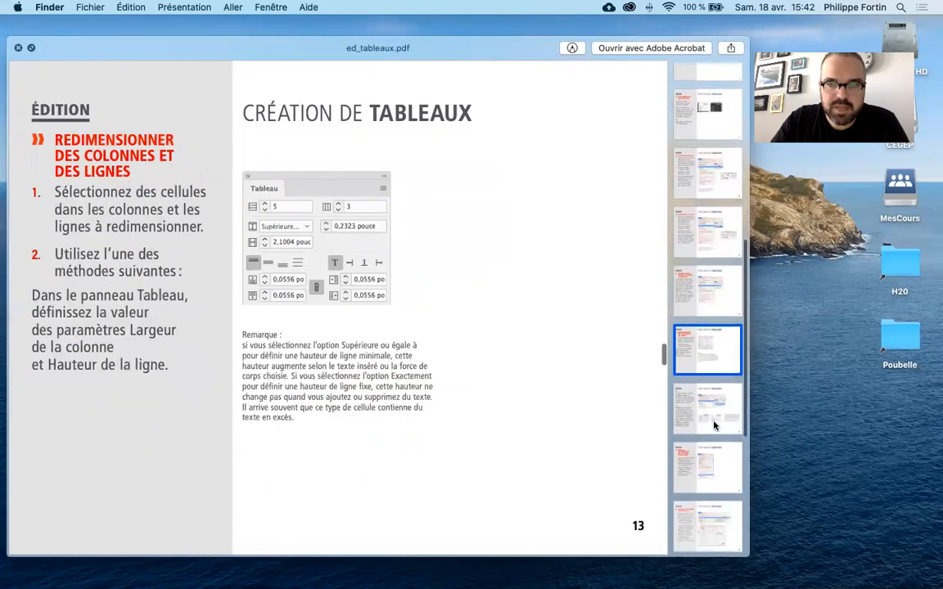
{"action": "left_click", "coordinate": [713, 423]}
{"action": "left_click", "coordinate": [713, 448]}
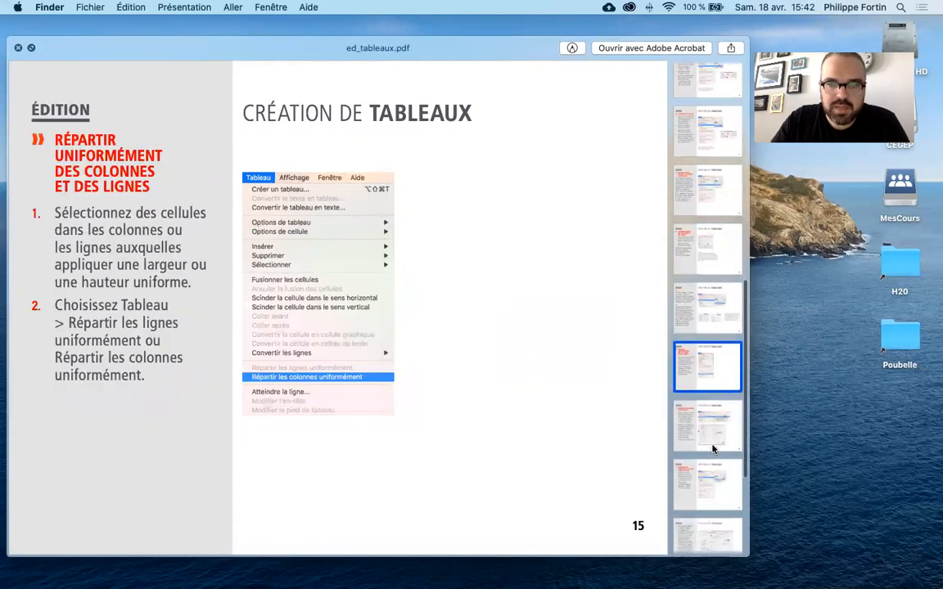
{"action": "left_click", "coordinate": [713, 449]}
{"action": "left_click", "coordinate": [713, 449]}
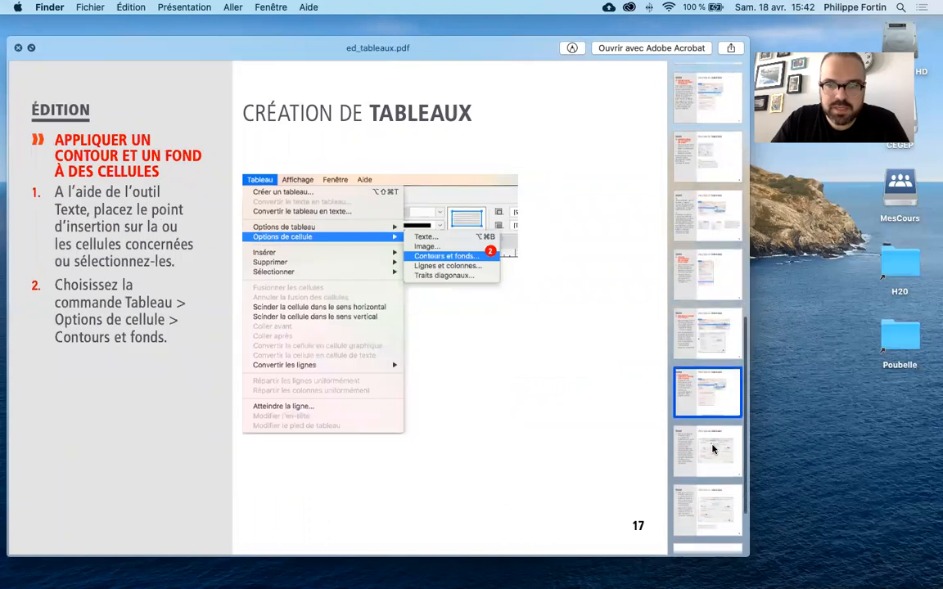
{"action": "left_click", "coordinate": [712, 449]}
{"action": "left_click", "coordinate": [713, 447]}
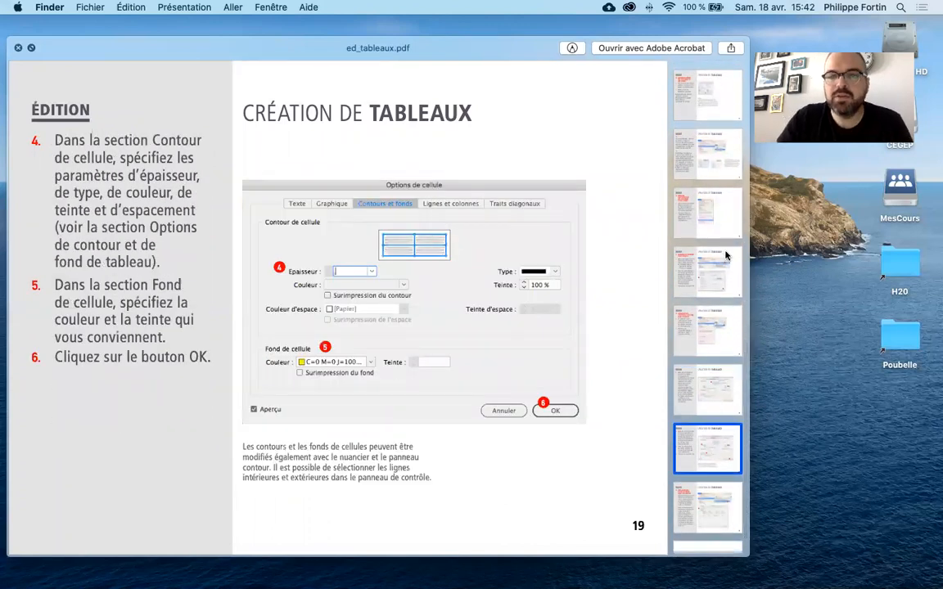
{"action": "scroll", "coordinate": [720, 262], "scroll_direction": "up", "scroll_amount": 5}
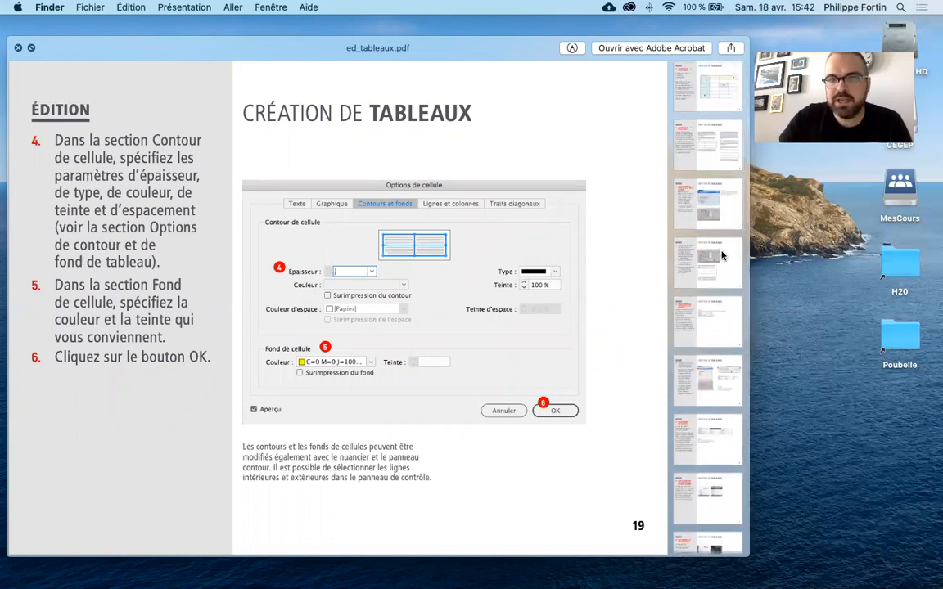
{"action": "left_click", "coordinate": [717, 104]}
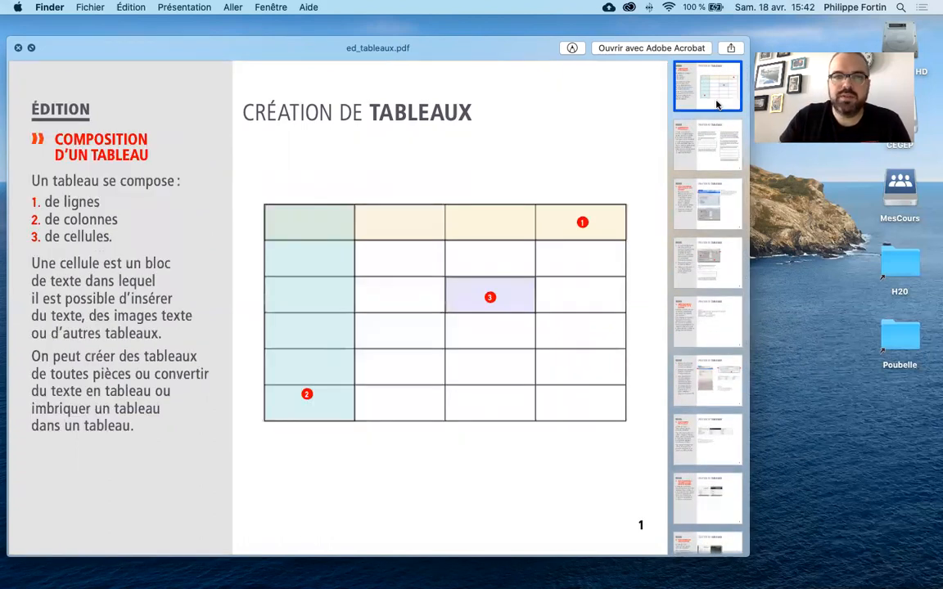
{"action": "left_click_drag", "start_coordinate": [140, 58], "coordinate": [159, 62]}
{"action": "scroll", "coordinate": [328, 270], "scroll_direction": "down", "scroll_amount": 15}
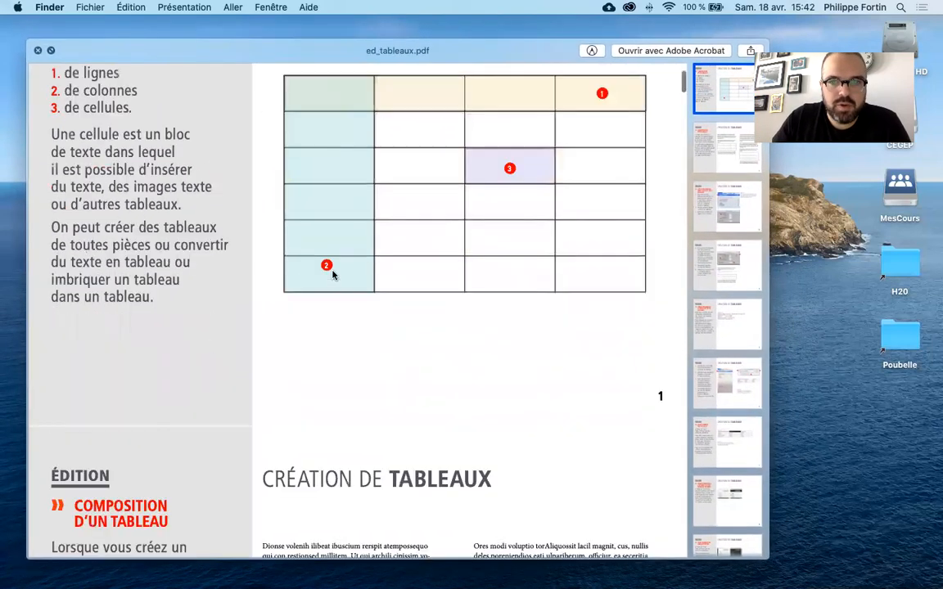
{"action": "scroll", "coordinate": [332, 275], "scroll_direction": "down", "scroll_amount": 20}
{"action": "scroll", "coordinate": [333, 278], "scroll_direction": "up", "scroll_amount": 20}
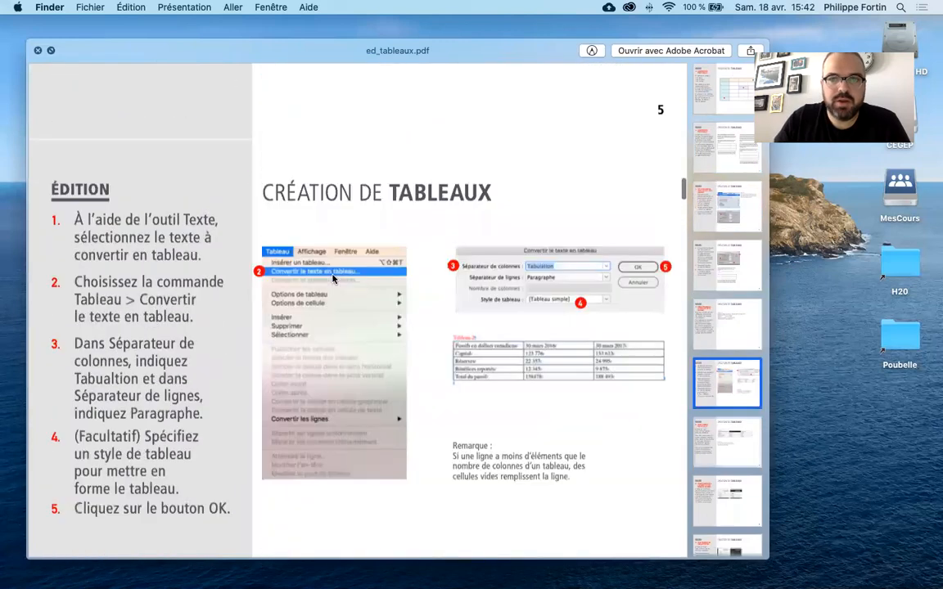
{"action": "left_click", "coordinate": [37, 51]}
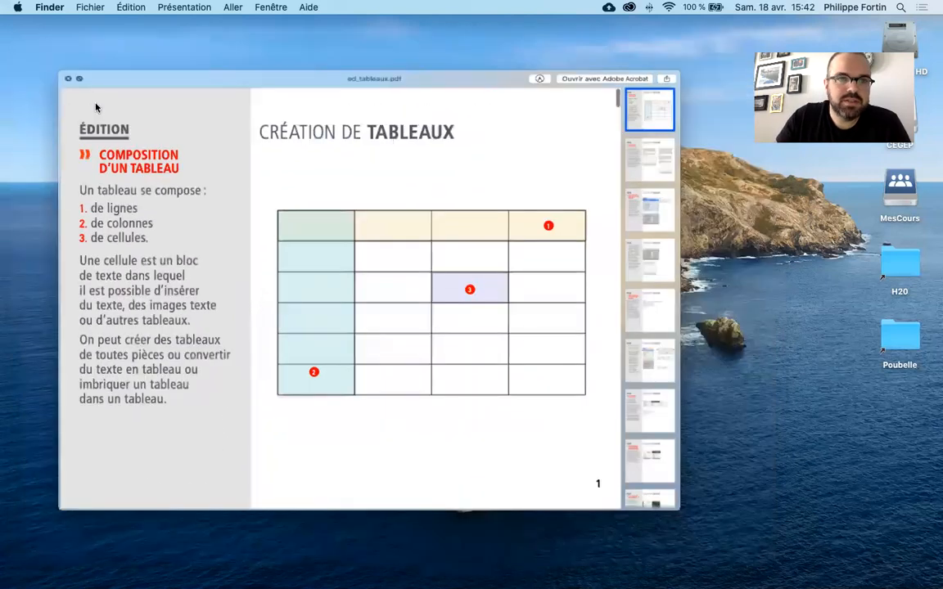
- Switch to InDesign and restore the minimized annual report document
{"action": "left_click", "coordinate": [357, 332]}
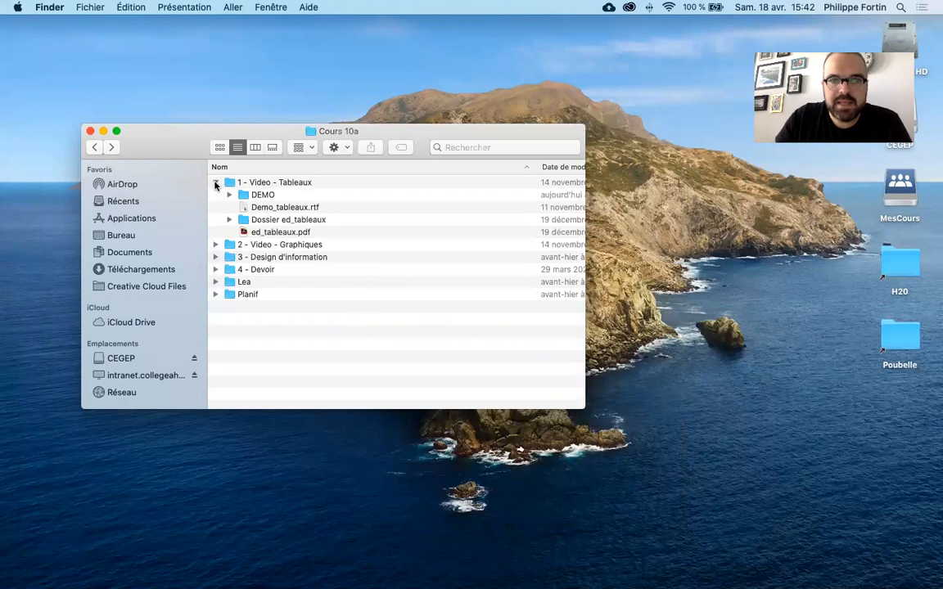
{"action": "left_click", "coordinate": [762, 573]}
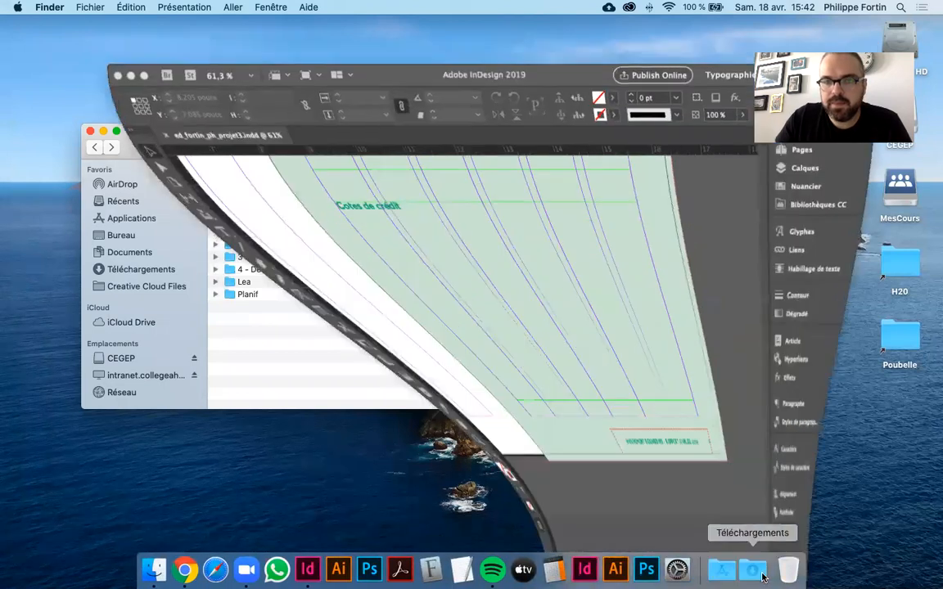
{"action": "double_click", "coordinate": [562, 118]}
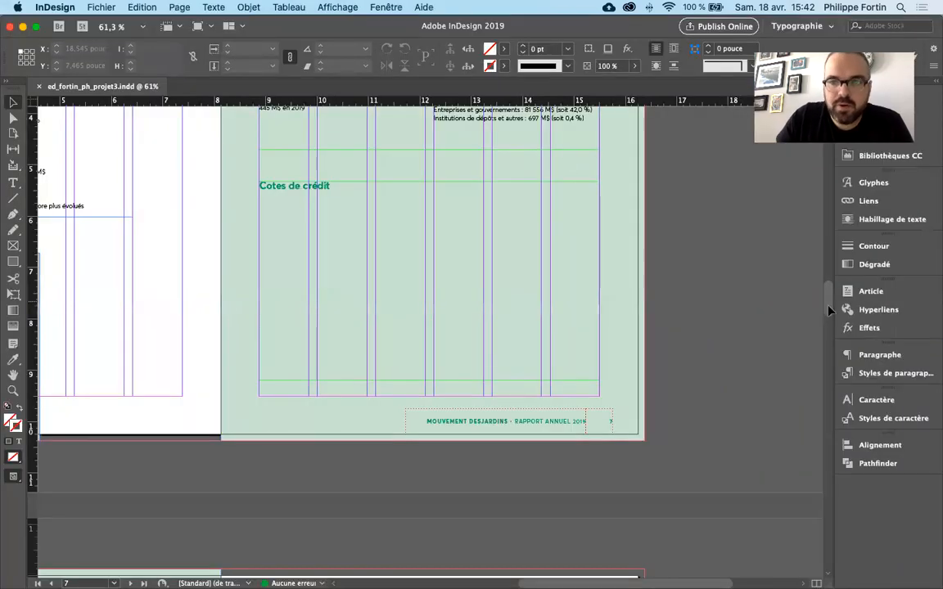
- Examine the text blocks on pages 6 and 7 and the space under the "Cotes de crédit" heading
{"action": "mouse_move", "coordinate": [829, 309]}
{"action": "left_mouse_down"}
{"action": "mouse_move", "coordinate": [828, 275]}
{"action": "mouse_move", "coordinate": [827, 296]}
{"action": "left_mouse_up"}
{"action": "scroll", "coordinate": [827, 296], "scroll_direction": "down", "scroll_amount": 2}
{"action": "left_click", "coordinate": [517, 216]}
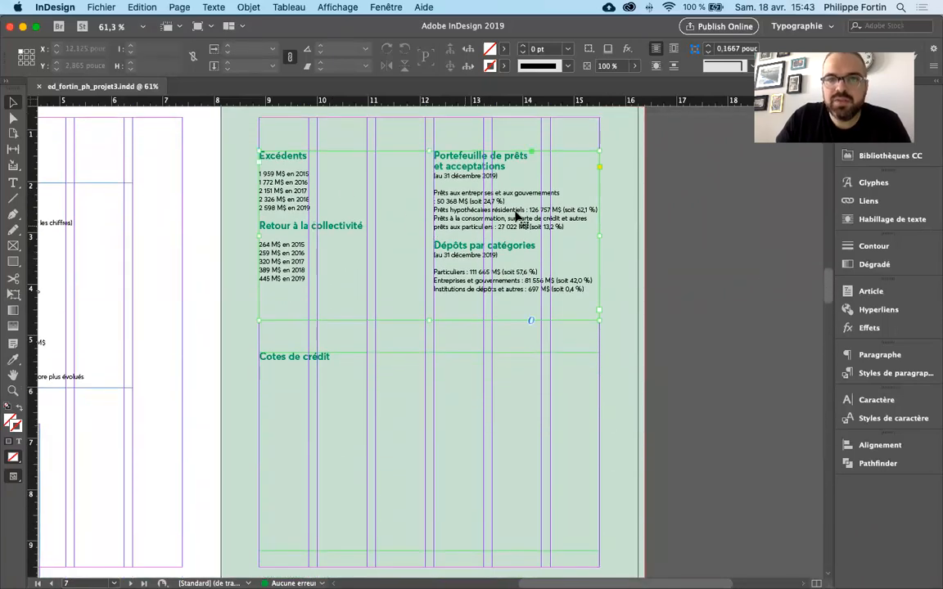
{"action": "left_click", "coordinate": [674, 281]}
{"action": "left_click_drag", "start_coordinate": [828, 286], "coordinate": [827, 284]}
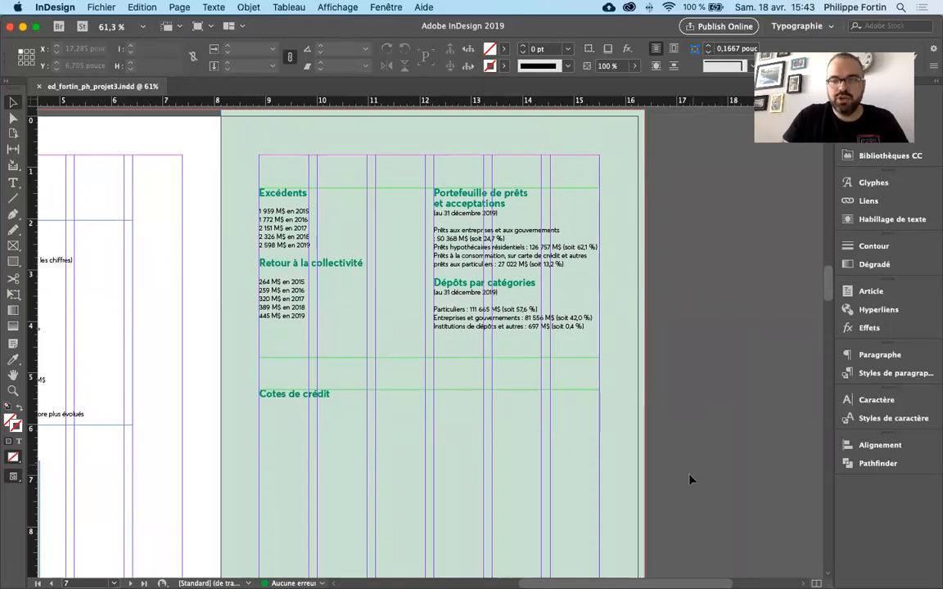
{"action": "scroll", "coordinate": [390, 344], "scroll_direction": "left", "scroll_amount": 5}
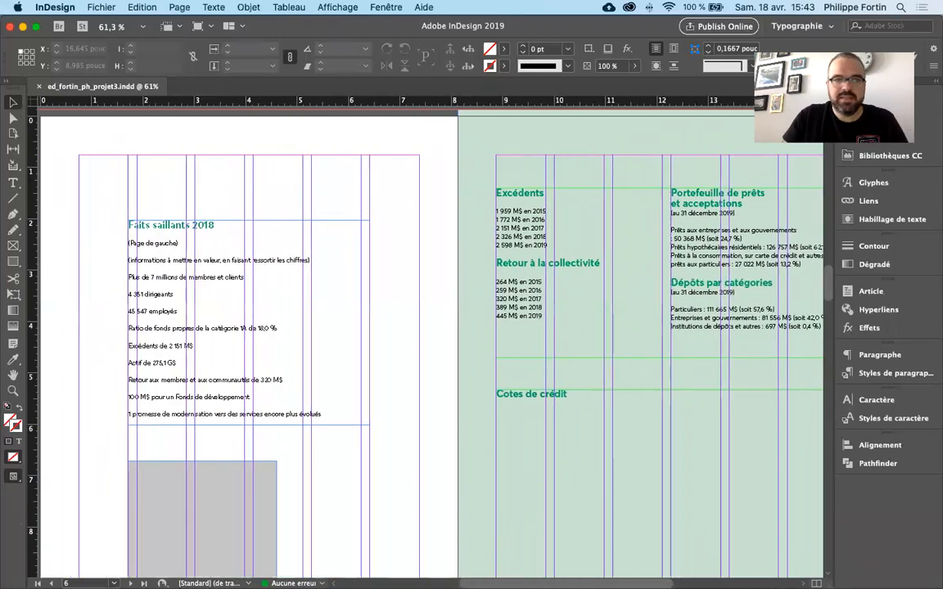
{"action": "scroll", "coordinate": [389, 344], "scroll_direction": "right", "scroll_amount": 7}
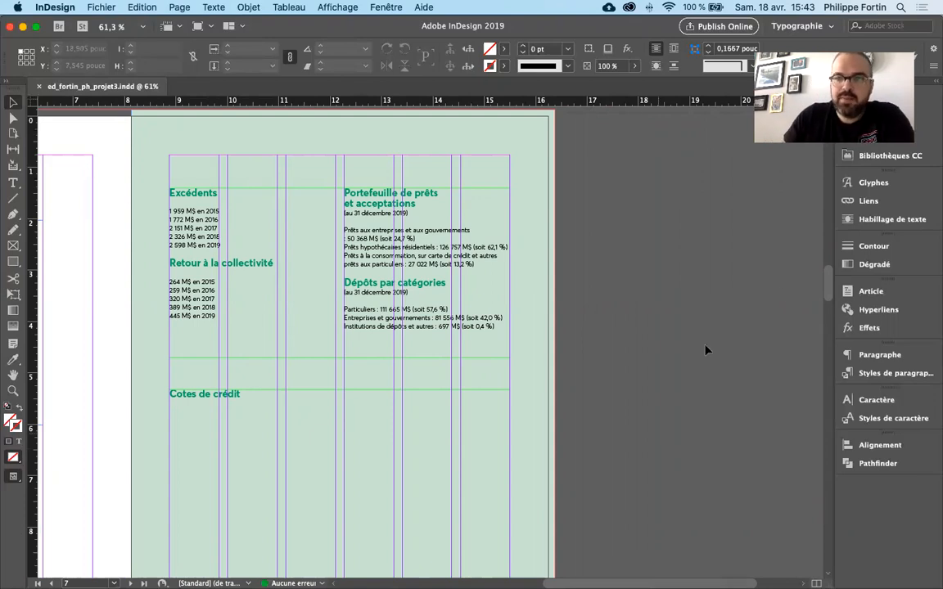
{"action": "scroll", "coordinate": [828, 286], "scroll_direction": "down", "scroll_amount": 3}
{"action": "scroll", "coordinate": [829, 287], "scroll_direction": "up", "scroll_amount": 1}
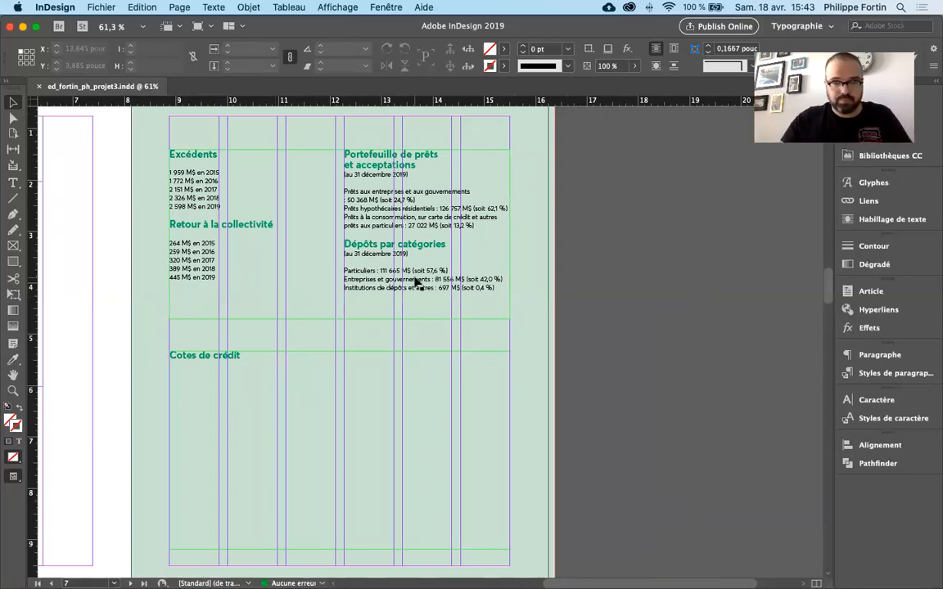
{"action": "scroll", "coordinate": [829, 298], "scroll_direction": "down", "scroll_amount": 1}
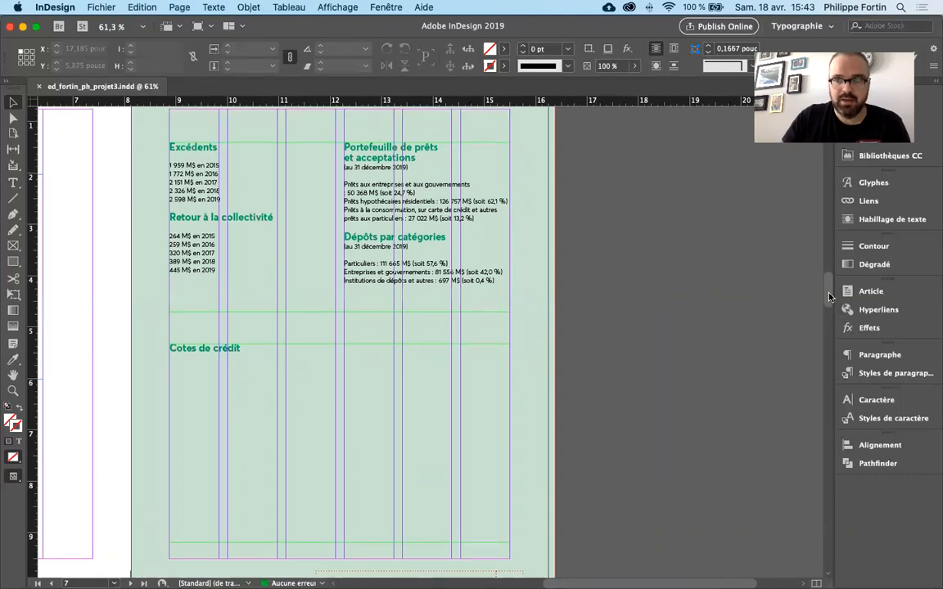
{"action": "scroll", "coordinate": [830, 297], "scroll_direction": "down", "scroll_amount": 1}
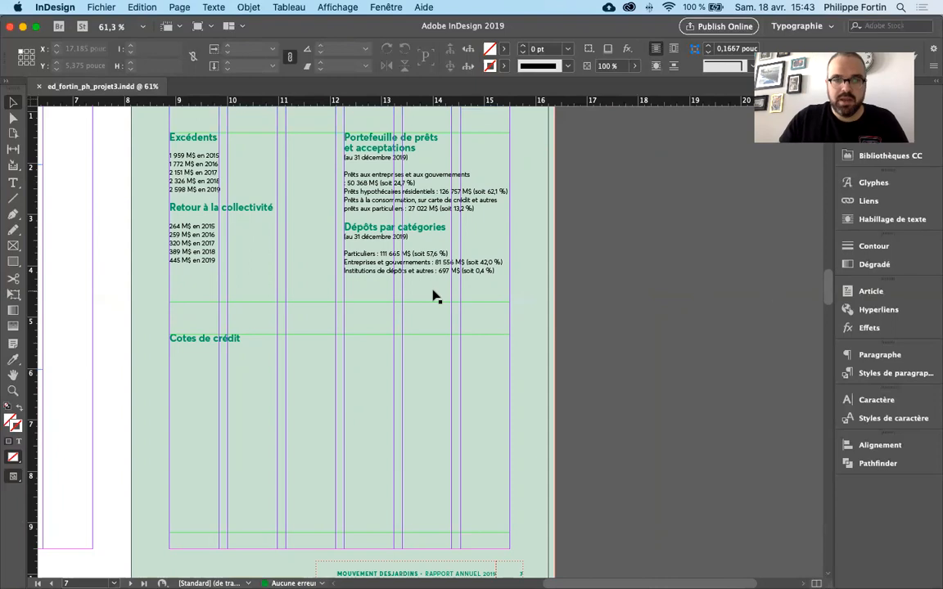
- Insert a new paragraph after the "Cotes de crédit" heading in the text frame on page 7
{"action": "left_click", "coordinate": [226, 348]}
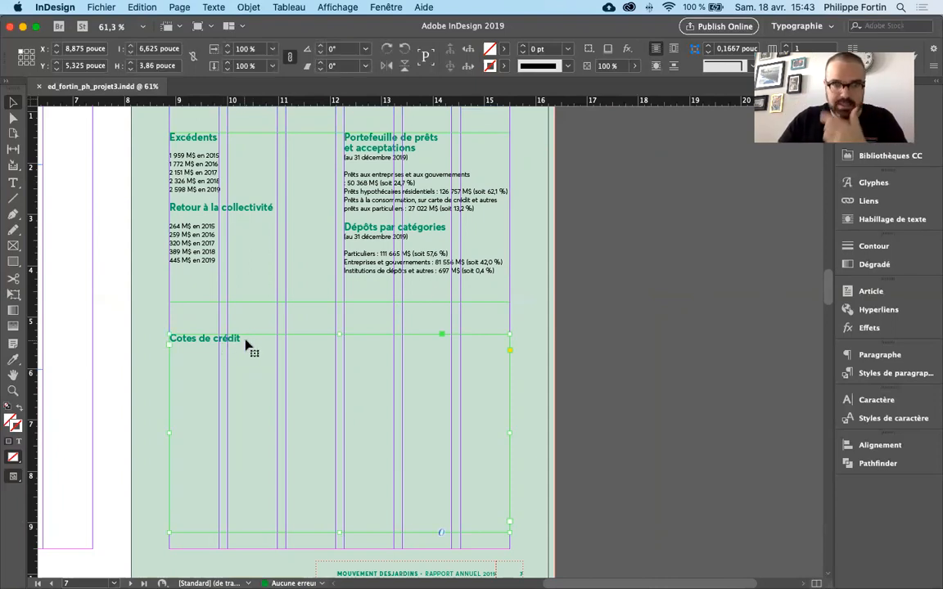
{"action": "double_click", "coordinate": [248, 344]}
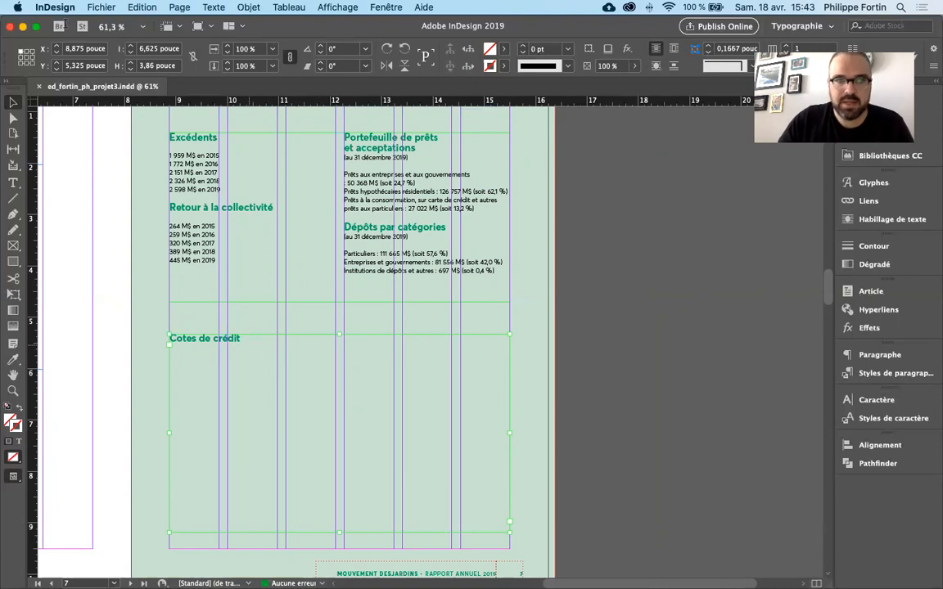
{"action": "left_click", "coordinate": [16, 98]}
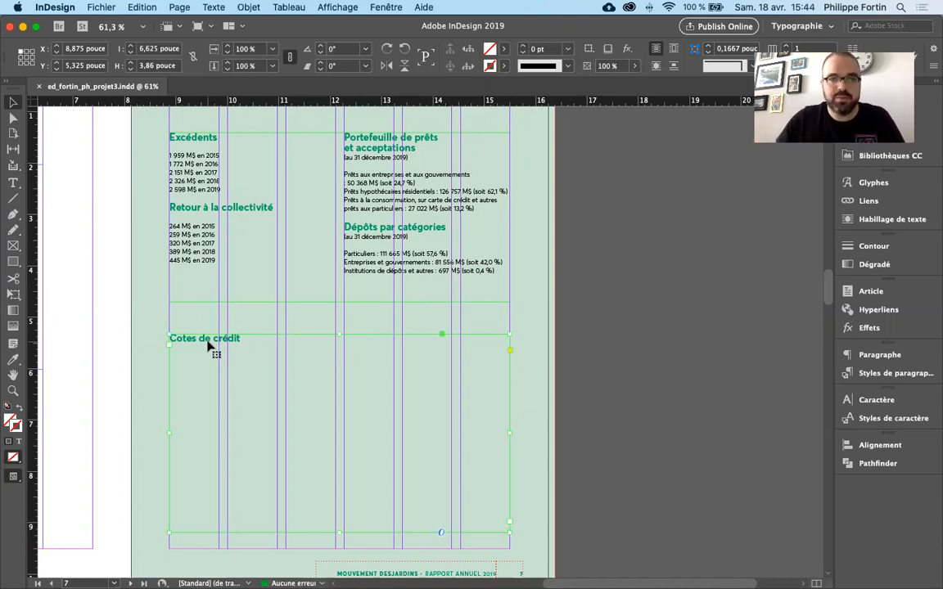
{"action": "double_click", "coordinate": [256, 350]}
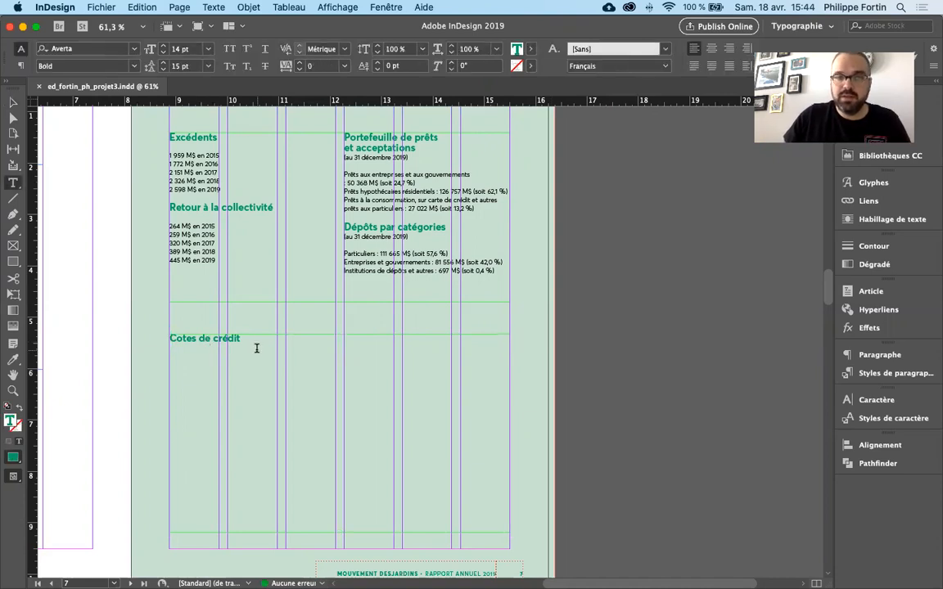
{"action": "key", "text": "Return"}
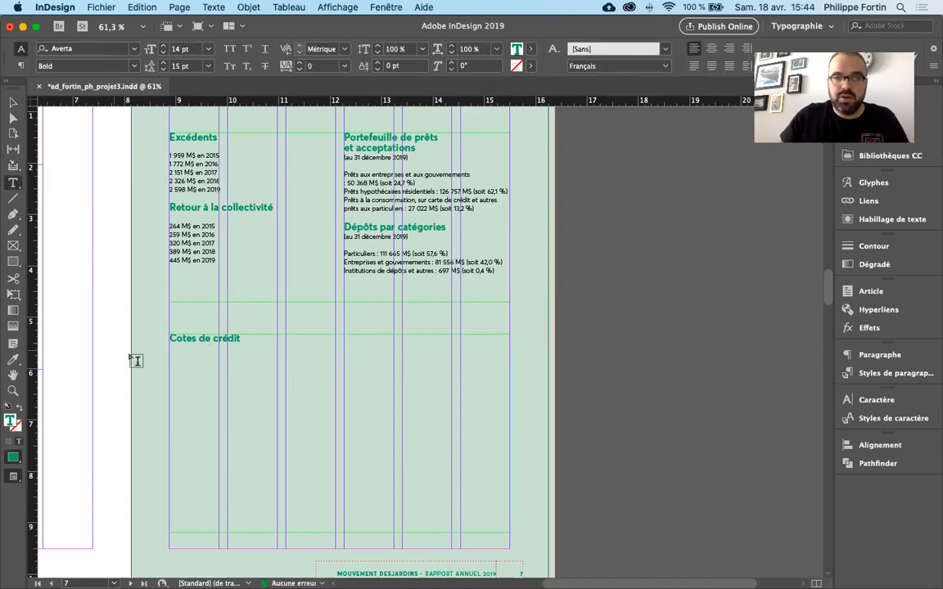
- Increase the space after paragraphs in the "Titre" paragraph style's indents and spacing options
{"action": "left_click", "coordinate": [204, 338]}
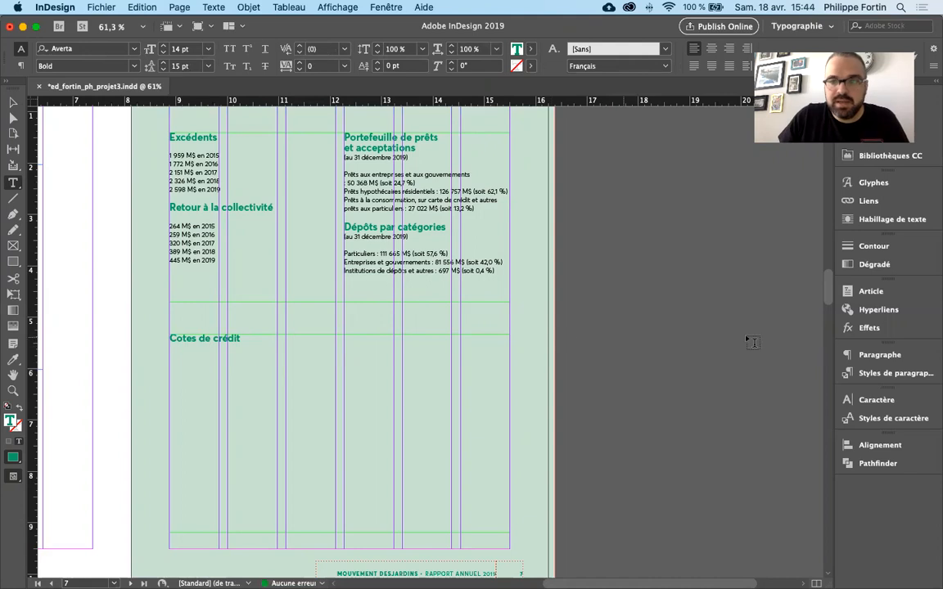
{"action": "left_click", "coordinate": [891, 374]}
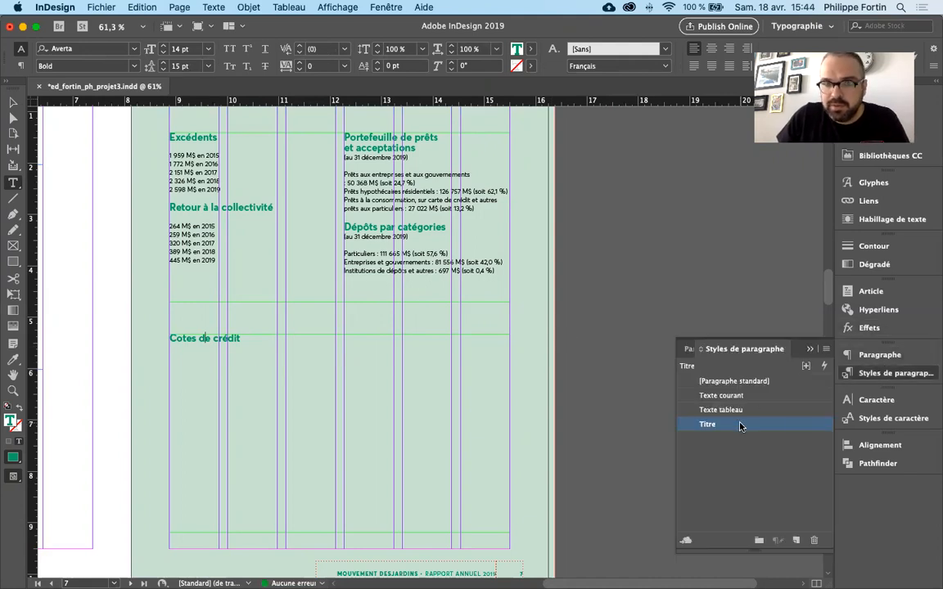
{"action": "double_click", "coordinate": [709, 420]}
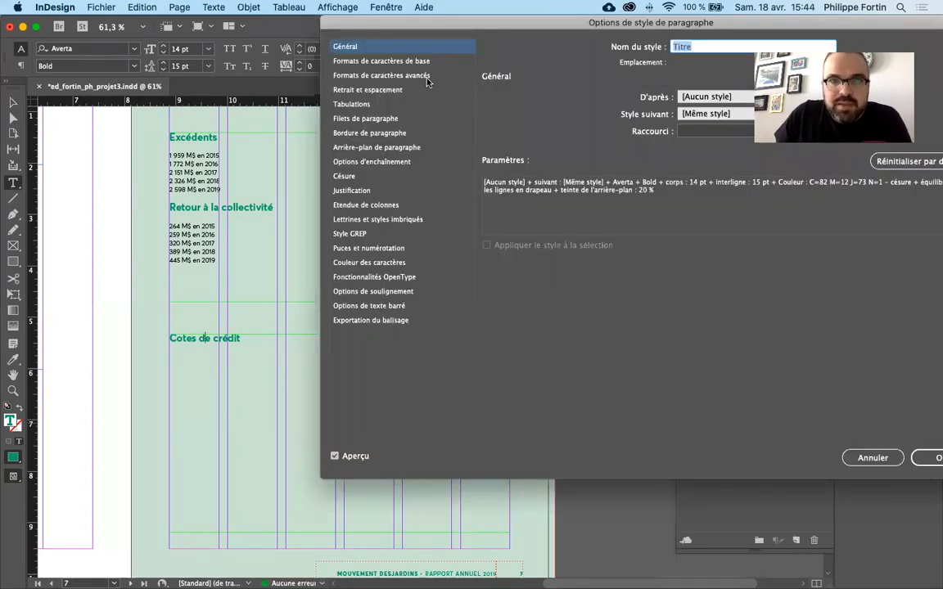
{"action": "left_click", "coordinate": [403, 90]}
{"action": "left_click", "coordinate": [826, 193]}
{"action": "left_click", "coordinate": [826, 193]}
{"action": "left_click", "coordinate": [824, 192]}
{"action": "left_click", "coordinate": [824, 198]}
{"action": "left_click", "coordinate": [825, 198]}
{"action": "left_click", "coordinate": [825, 191]}
{"action": "key", "text": "Return"}
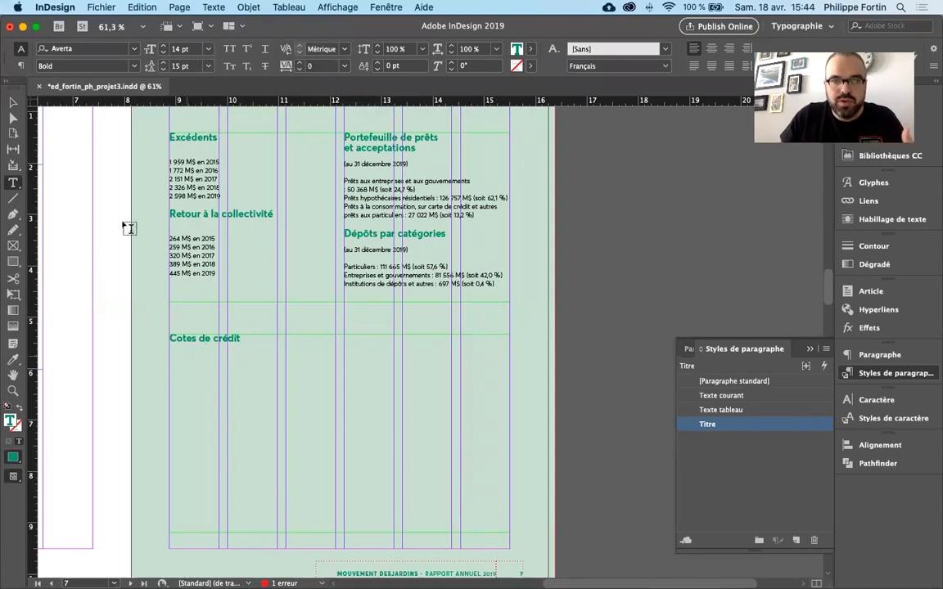
- Insert a table with 4 body rows and 4 columns in the "Faits saillants" style under the "Cotes de crédit" heading
{"action": "left_click", "coordinate": [13, 104]}
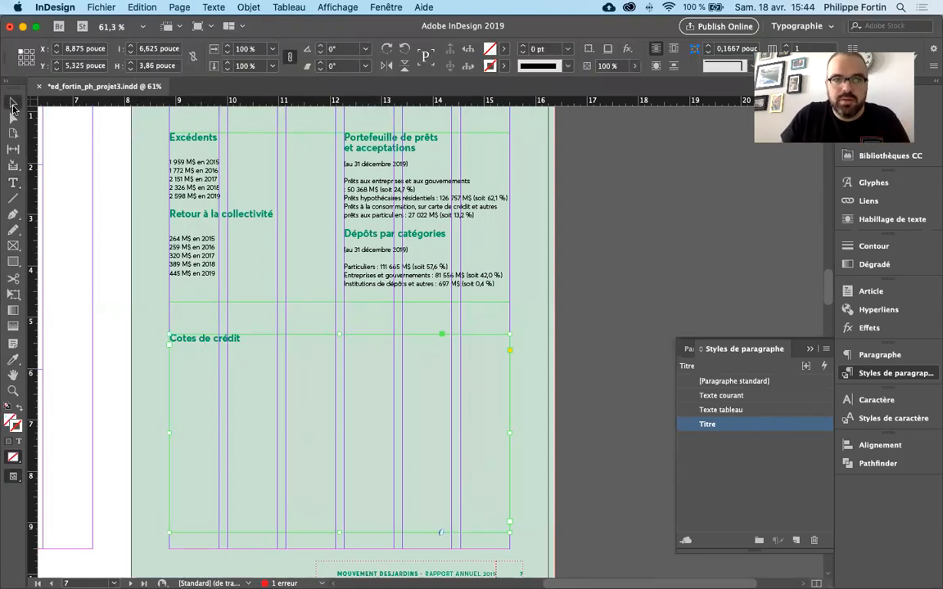
{"action": "double_click", "coordinate": [203, 355]}
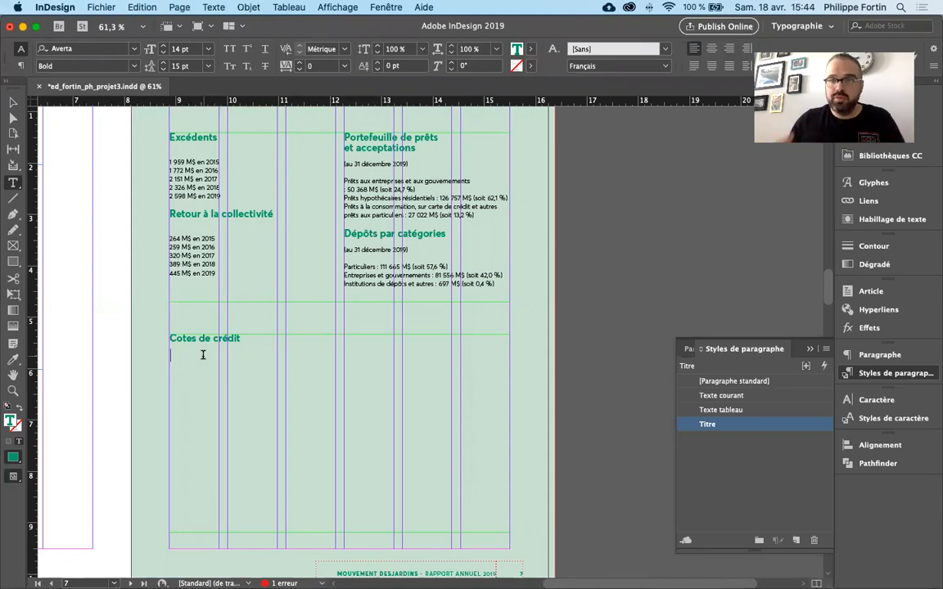
{"action": "left_click", "coordinate": [289, 7]}
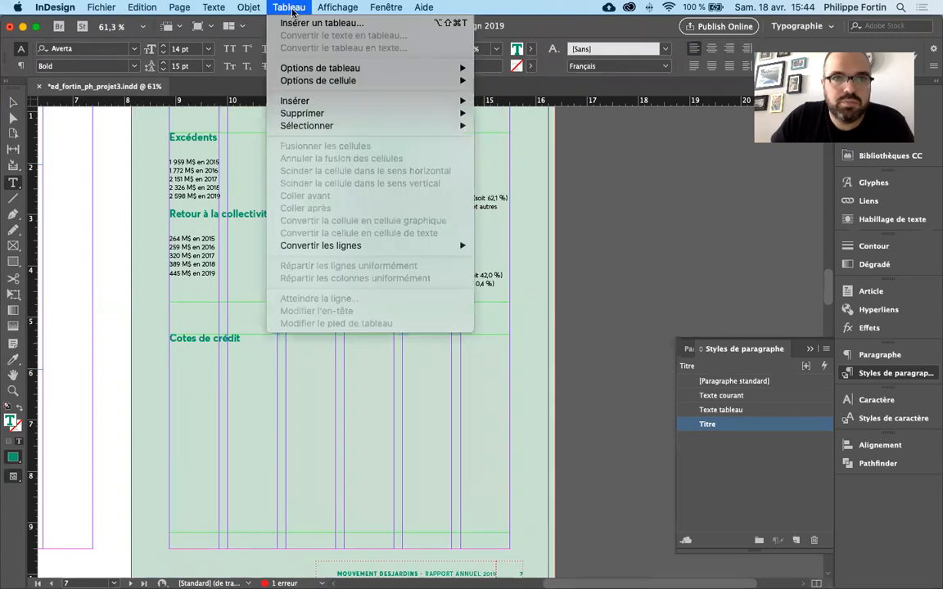
{"action": "left_click", "coordinate": [290, 8]}
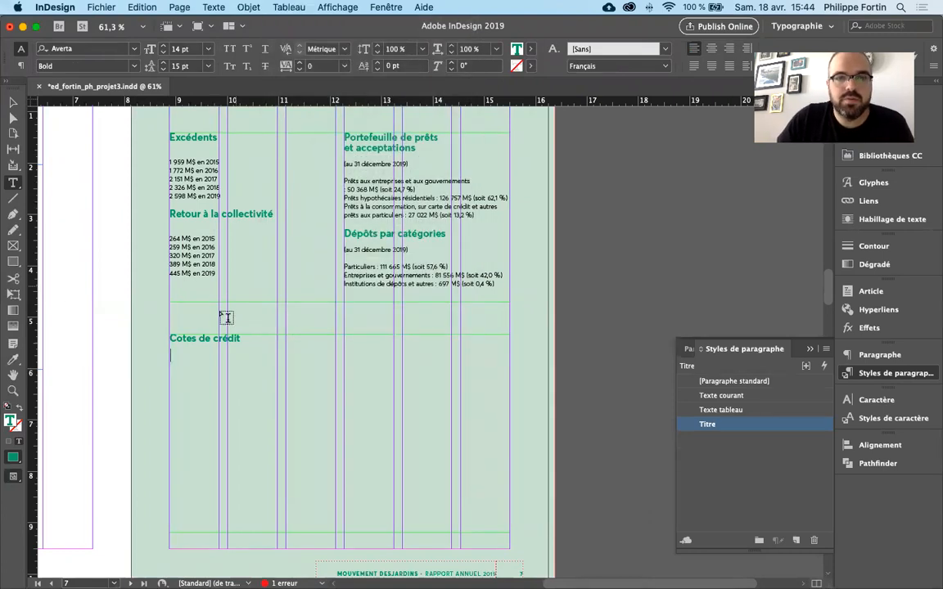
{"action": "left_click", "coordinate": [287, 8]}
{"action": "left_click", "coordinate": [316, 23]}
{"action": "left_click_drag", "start_coordinate": [510, 231], "coordinate": [550, 202]}
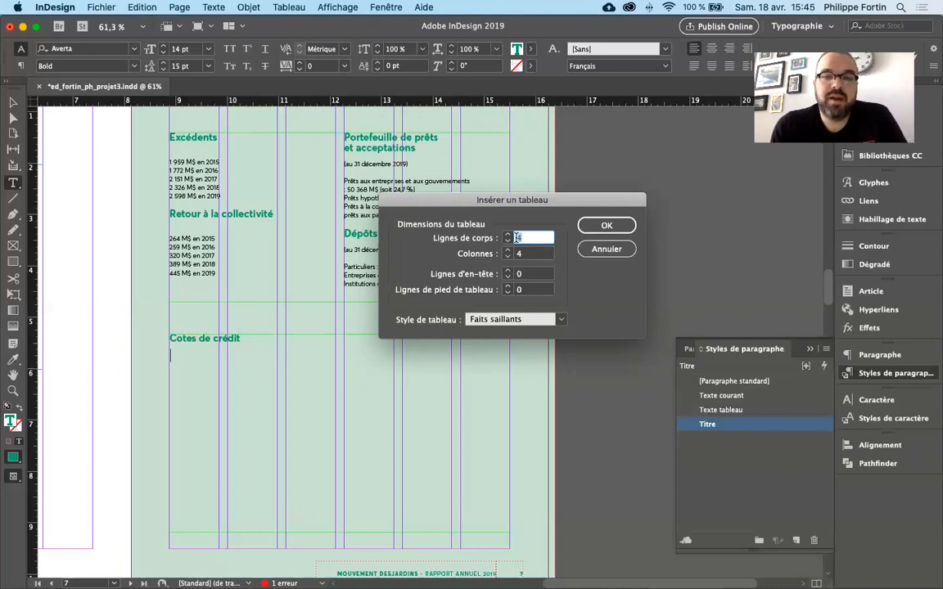
{"action": "left_click", "coordinate": [527, 275]}
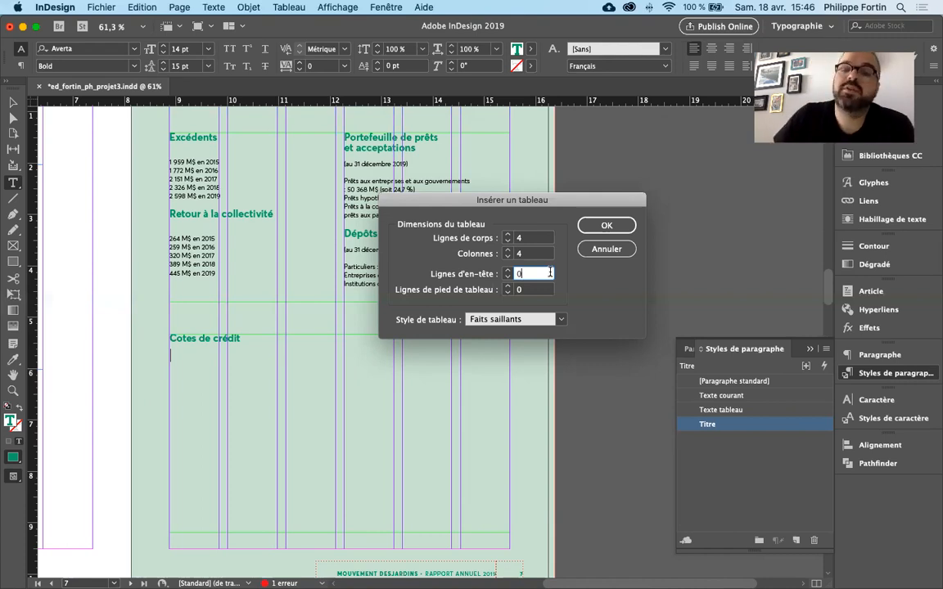
{"action": "left_click", "coordinate": [540, 239]}
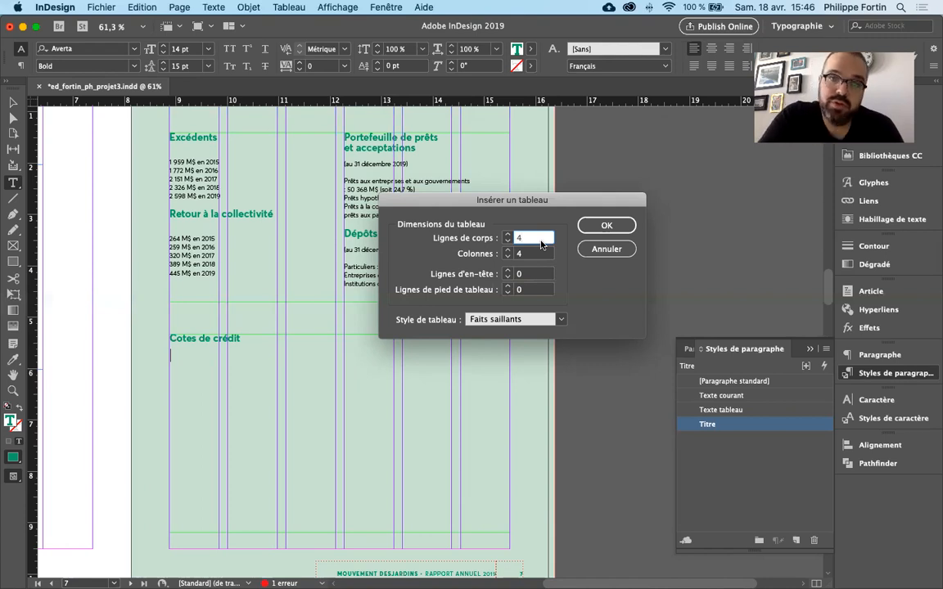
{"action": "left_click", "coordinate": [603, 228]}
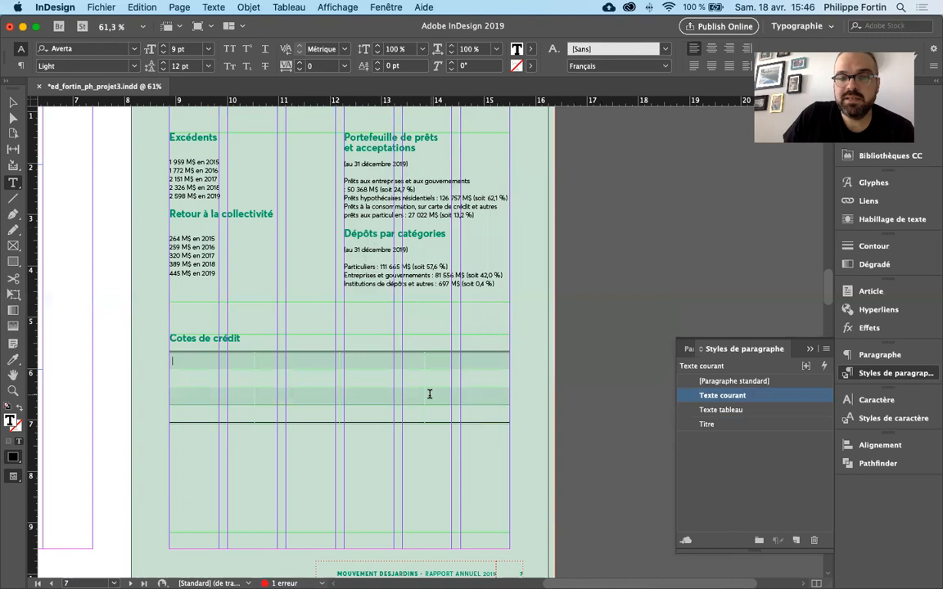
- Examine the new table under "Cotes de crédit" in the page preview and check the extent of its cells
{"action": "key", "text": "Escape"}
{"action": "key", "text": "w"}
{"action": "key", "text": "w"}
{"action": "double_click", "coordinate": [329, 383]}
{"action": "left_click_drag", "start_coordinate": [189, 362], "coordinate": [482, 413]}
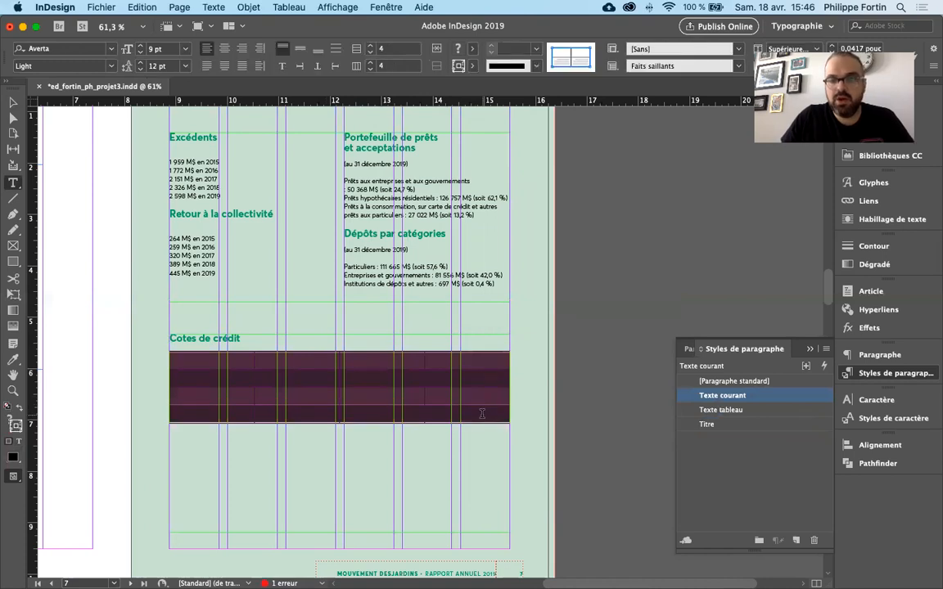
{"action": "left_click", "coordinate": [482, 413]}
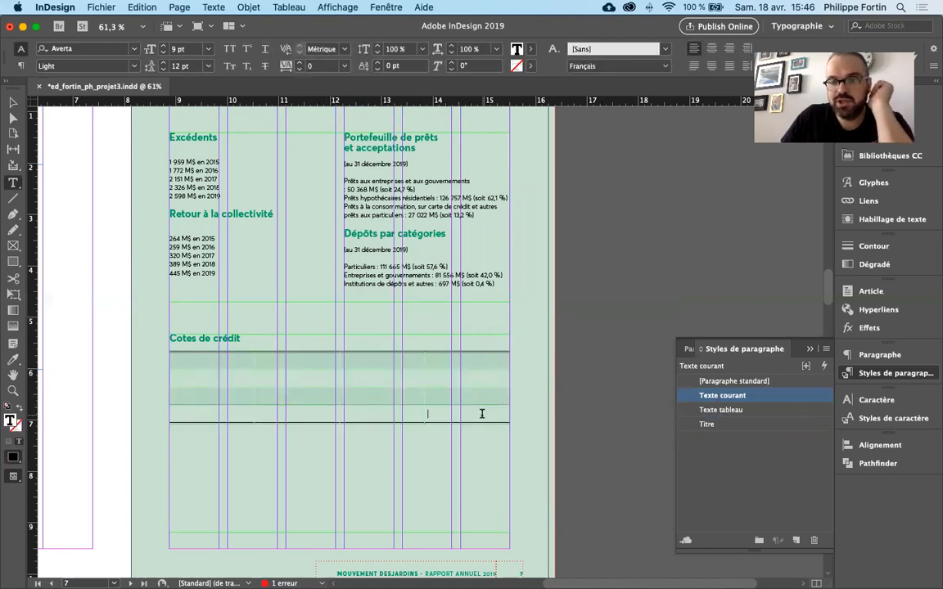
- Display the table styles and cell styles lists beside page 7
{"action": "left_click", "coordinate": [882, 418]}
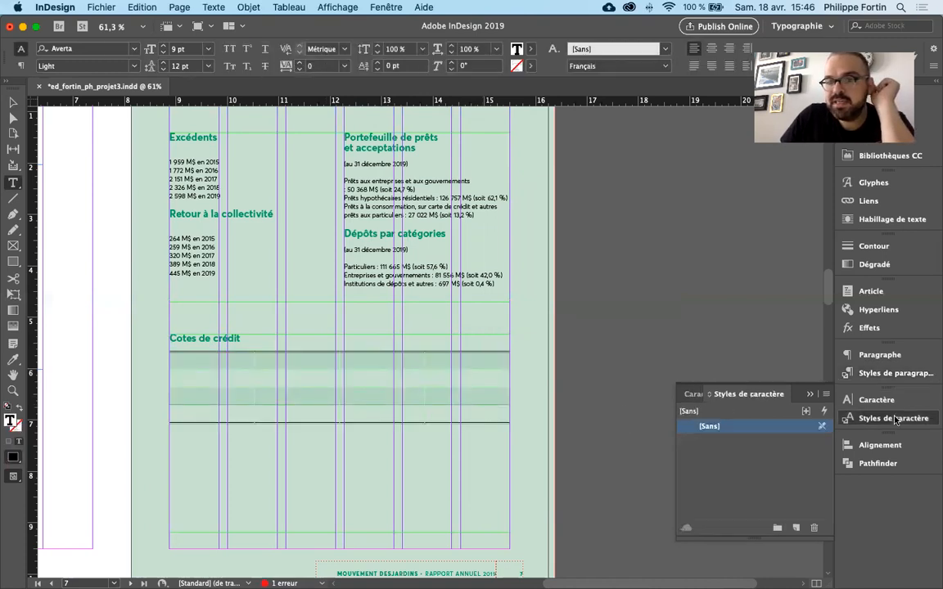
{"action": "left_click", "coordinate": [888, 418]}
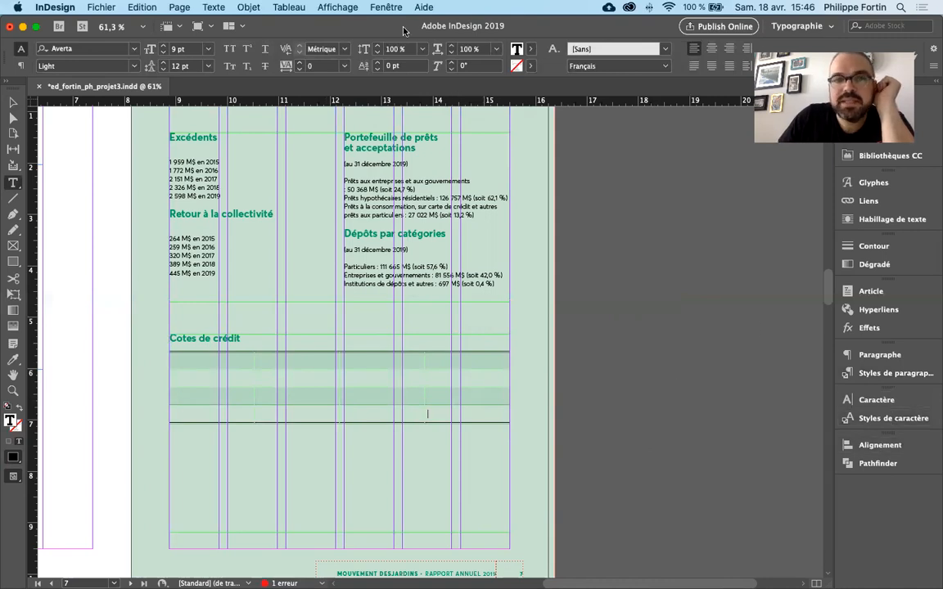
{"action": "left_click", "coordinate": [387, 7]}
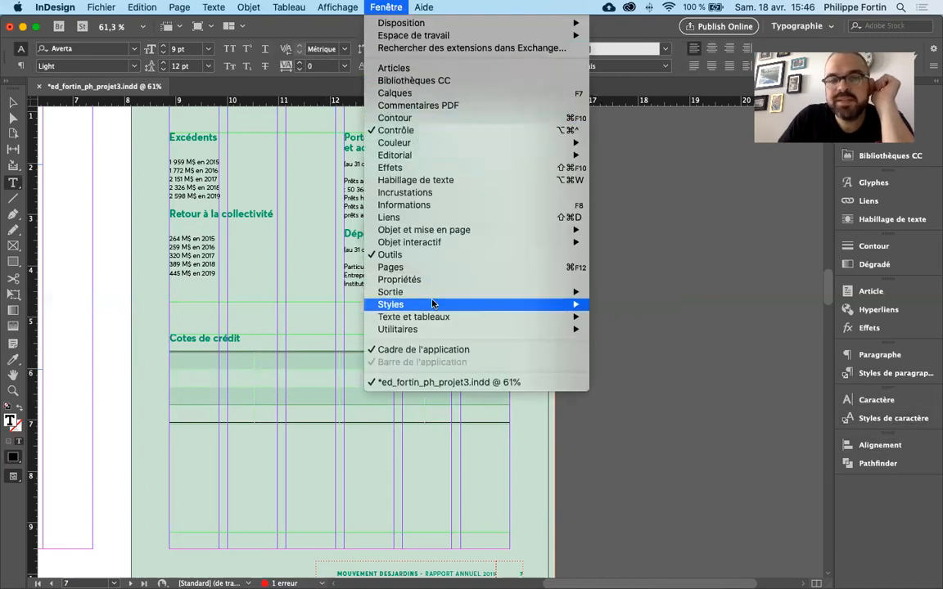
{"action": "mouse_move", "coordinate": [431, 305]}
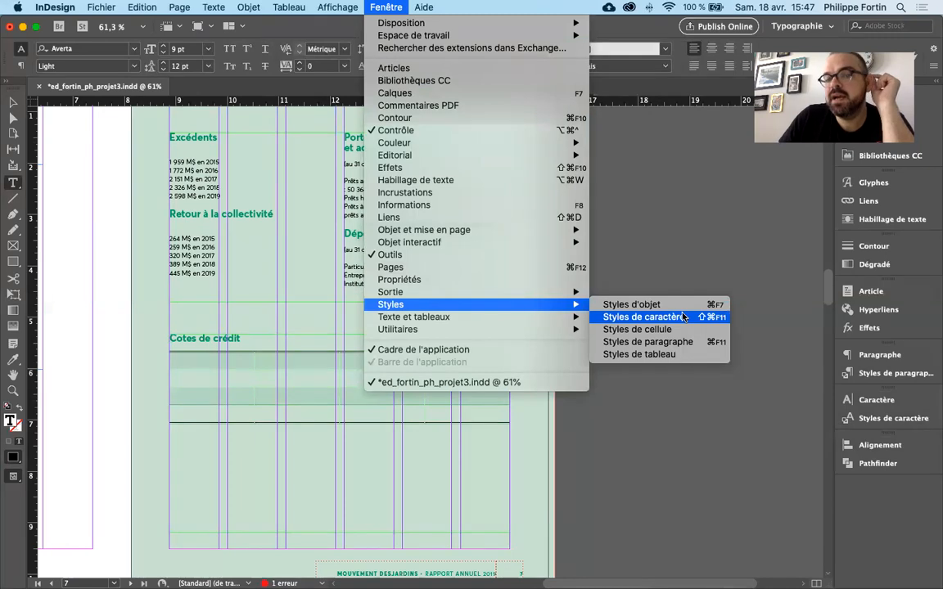
{"action": "left_click", "coordinate": [704, 356]}
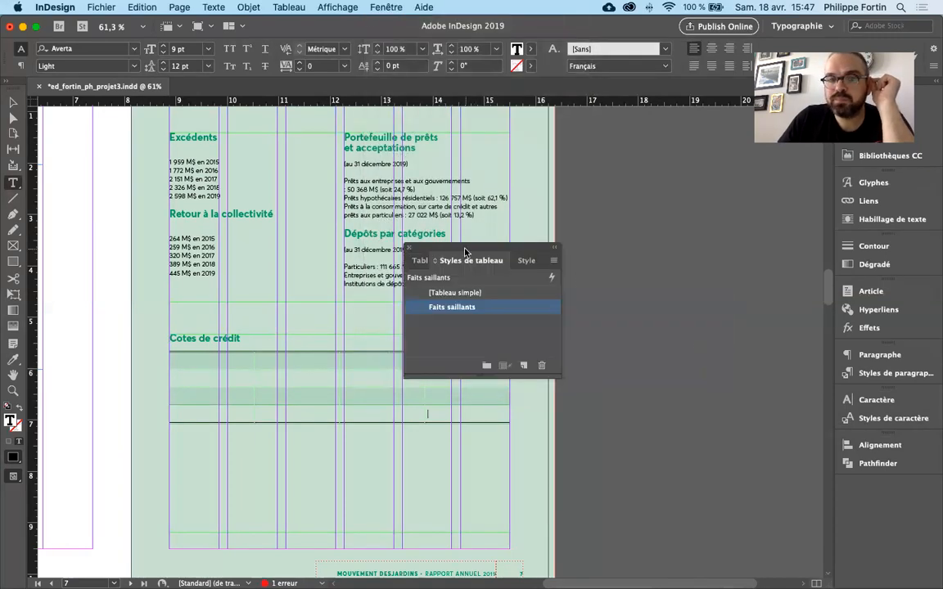
{"action": "left_click_drag", "start_coordinate": [442, 247], "coordinate": [618, 216]}
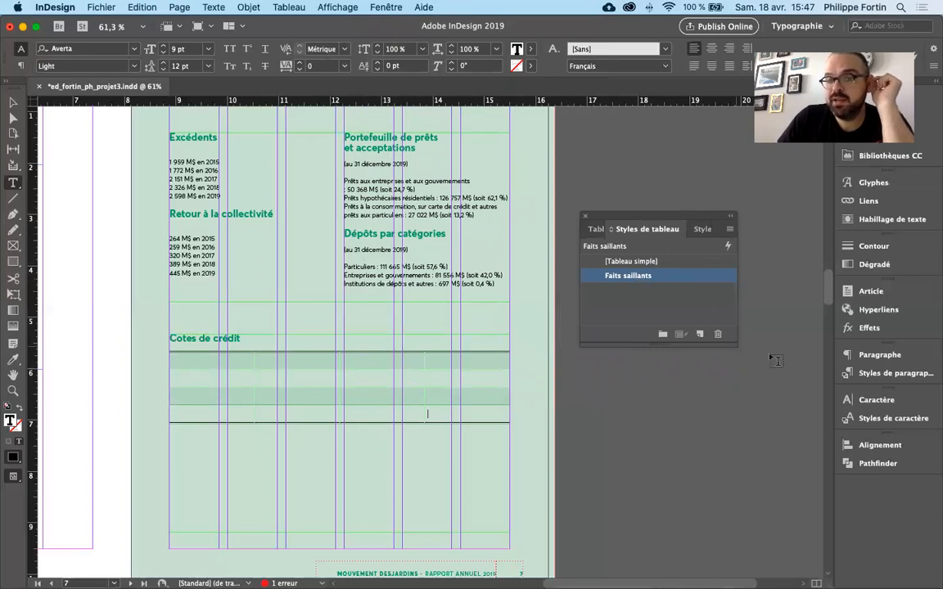
{"action": "left_click_drag", "start_coordinate": [774, 361], "coordinate": [886, 403]}
{"action": "left_click", "coordinate": [743, 229]}
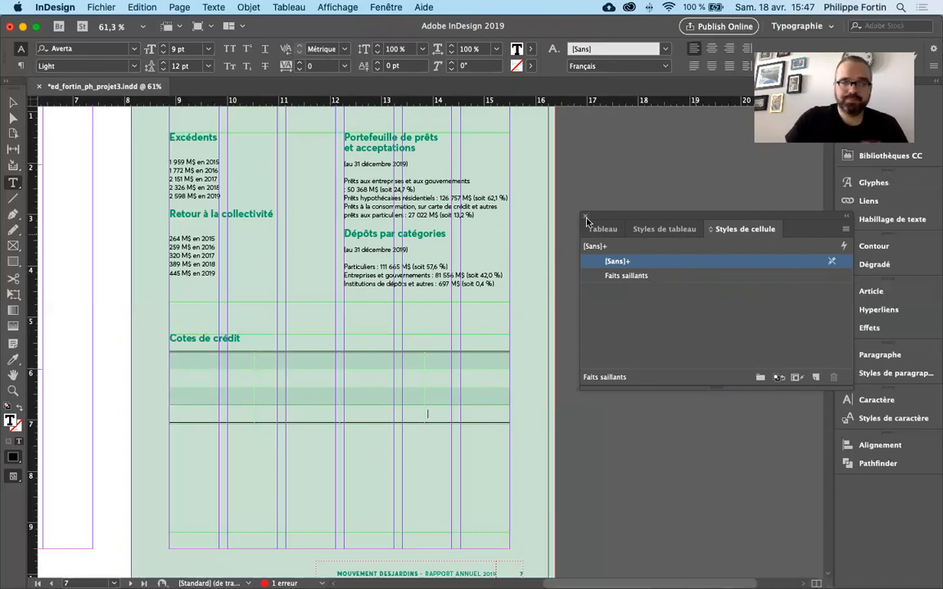
- Apply the "[Tableau simple]" table style to the whole "Cotes de crédit" table and preview the page without guides
{"action": "left_click_drag", "start_coordinate": [195, 362], "coordinate": [533, 413]}
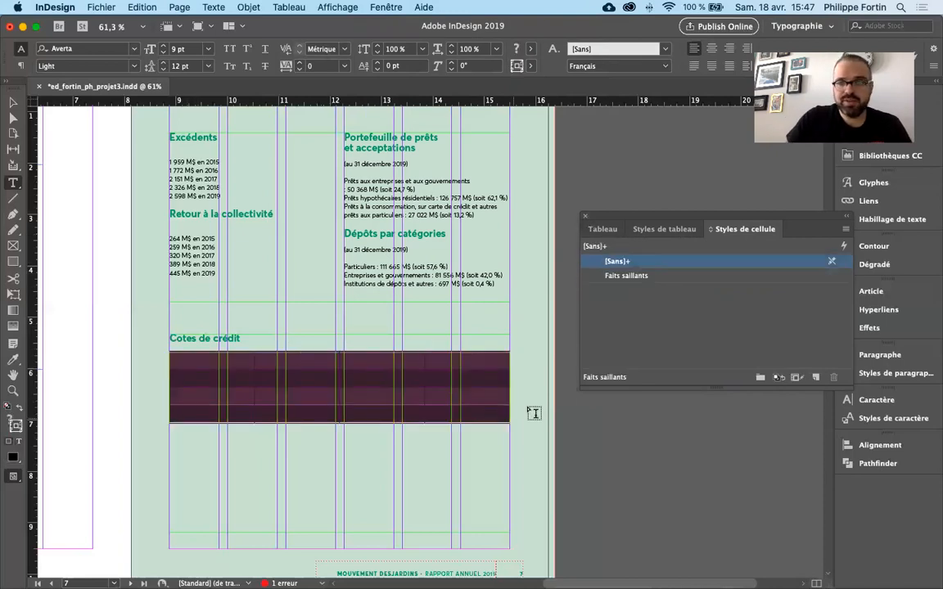
{"action": "left_click", "coordinate": [664, 229]}
{"action": "left_click", "coordinate": [673, 261]}
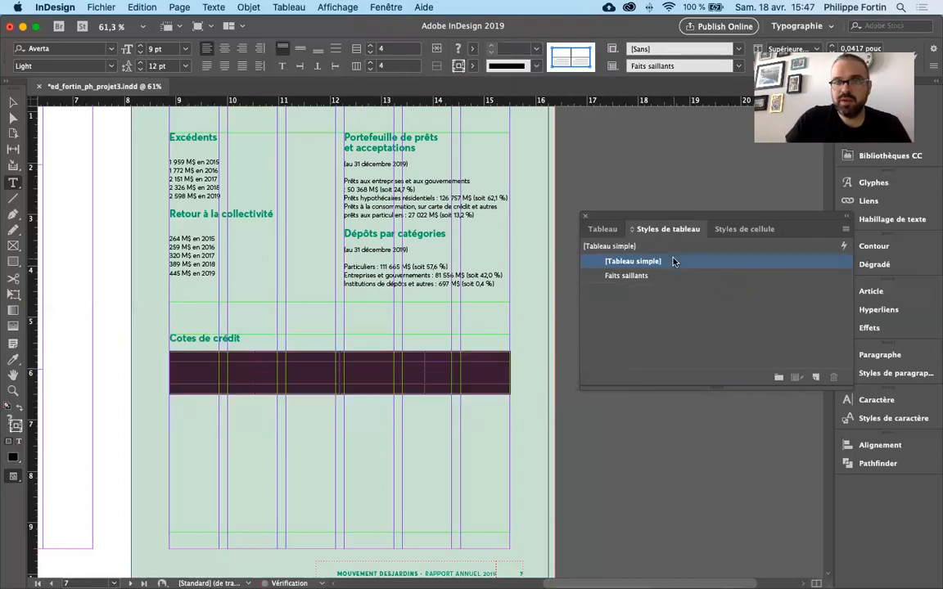
{"action": "left_click", "coordinate": [14, 104]}
{"action": "left_click", "coordinate": [592, 474]}
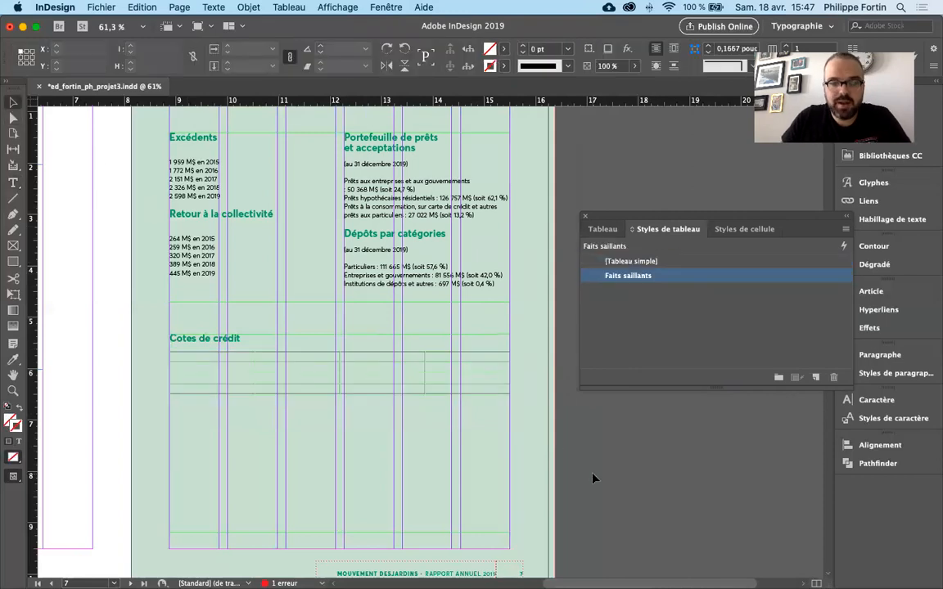
{"action": "key", "text": "w"}
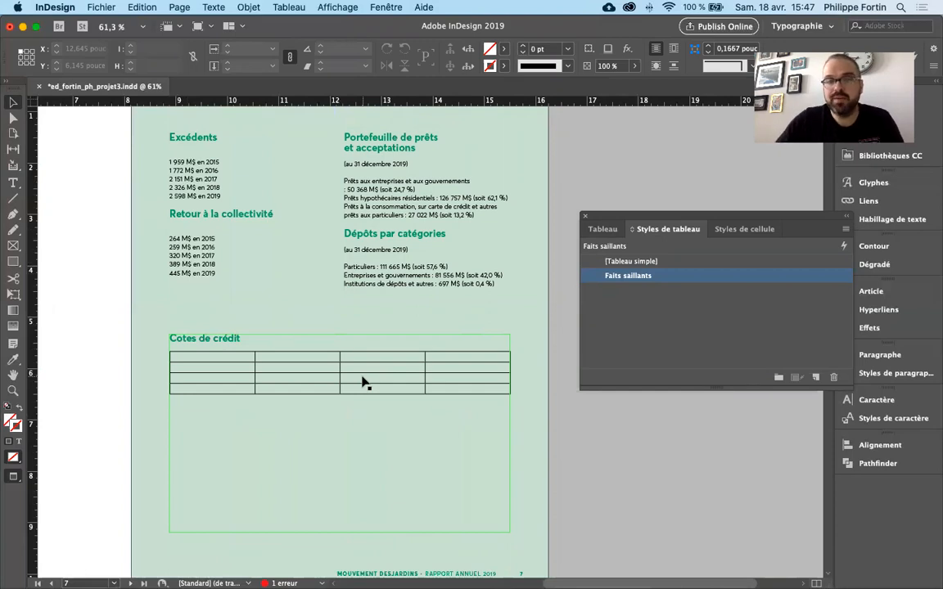
- Try the "Faits saillants" table style on the whole "Cotes de crédit" table and undo it
{"action": "left_click", "coordinate": [495, 380]}
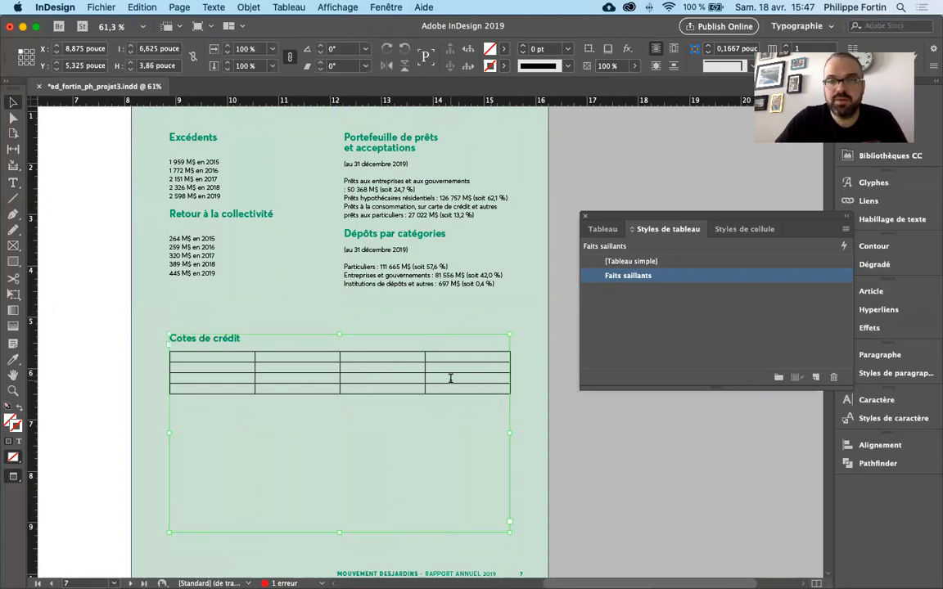
{"action": "double_click", "coordinate": [362, 389]}
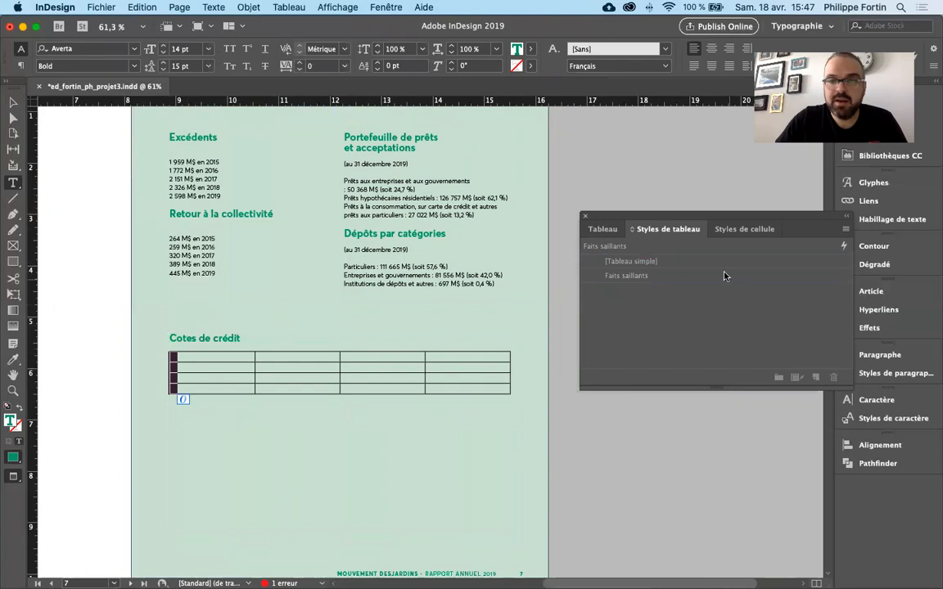
{"action": "left_click_drag", "start_coordinate": [189, 358], "coordinate": [492, 391]}
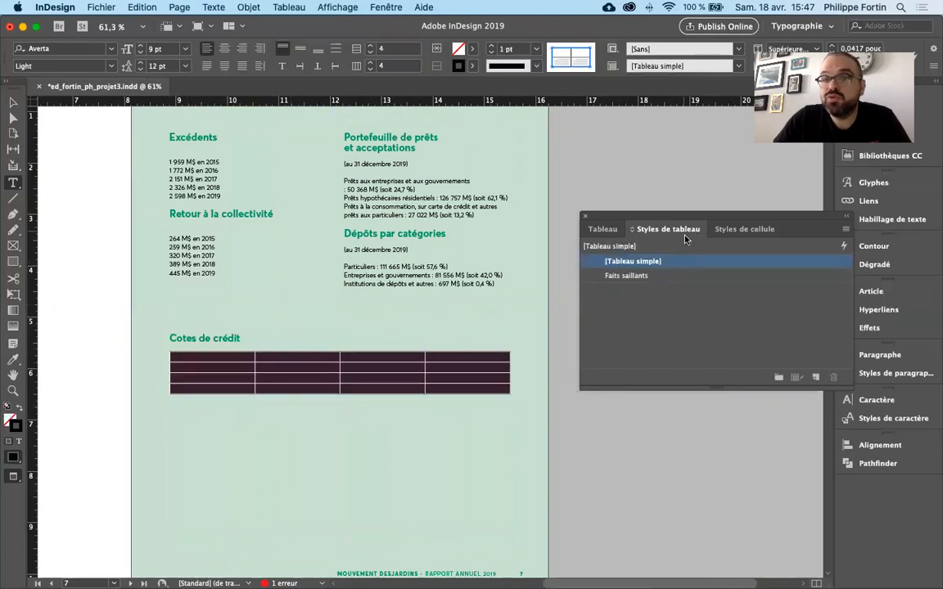
{"action": "left_click", "coordinate": [689, 276]}
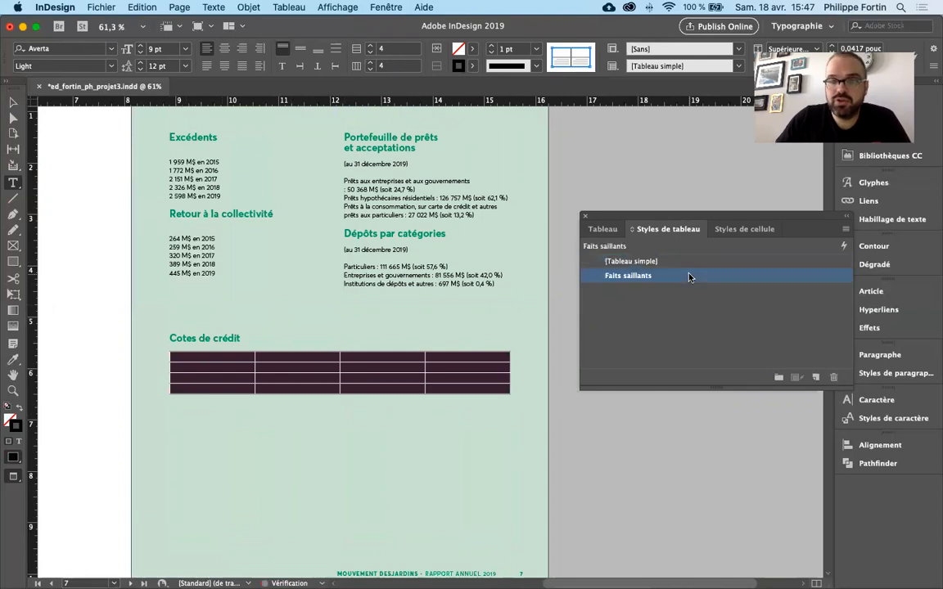
{"action": "left_click", "coordinate": [453, 360]}
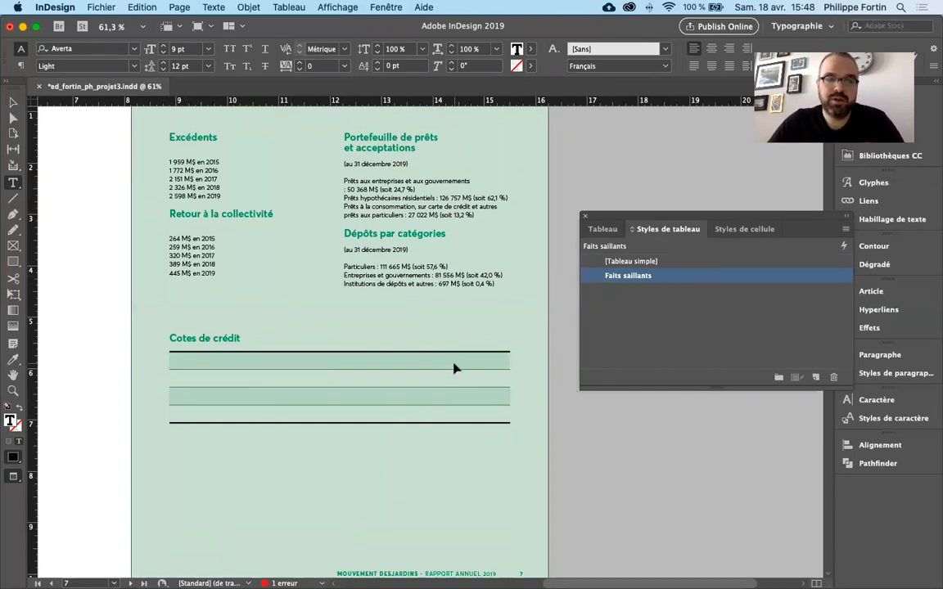
{"action": "key", "text": "super+z"}
{"action": "left_click", "coordinate": [432, 385]}
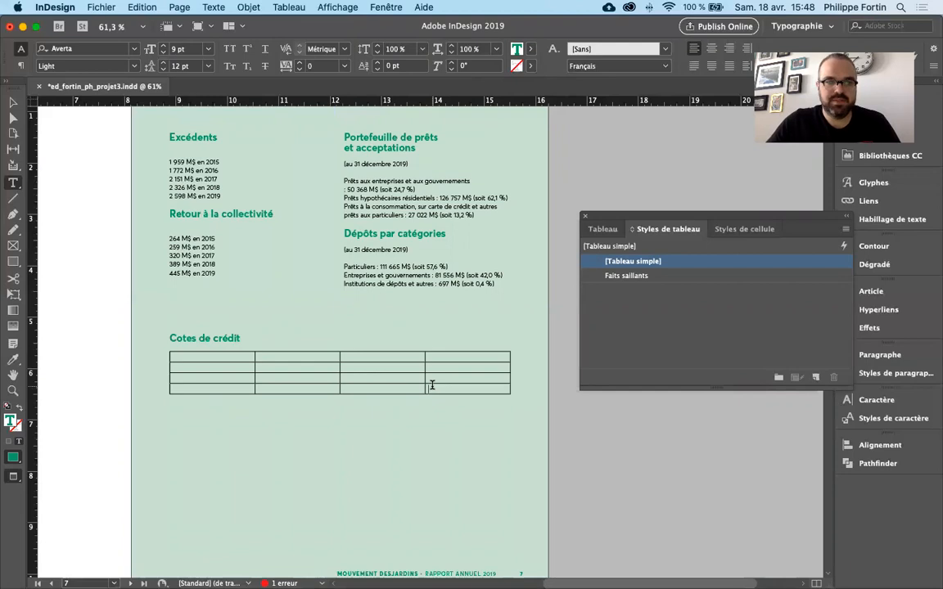
- Deselect everything and dock the floating table, table styles and cell styles group with the other docked groups
{"action": "left_click", "coordinate": [13, 101]}
{"action": "left_click", "coordinate": [607, 421]}
{"action": "left_click_drag", "start_coordinate": [652, 220], "coordinate": [885, 432]}
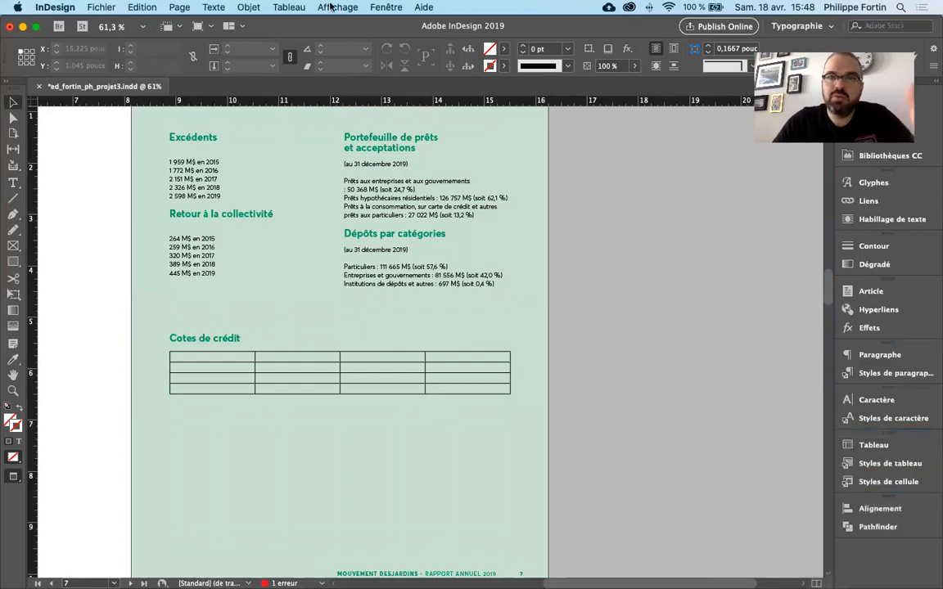
{"action": "left_click", "coordinate": [284, 7]}
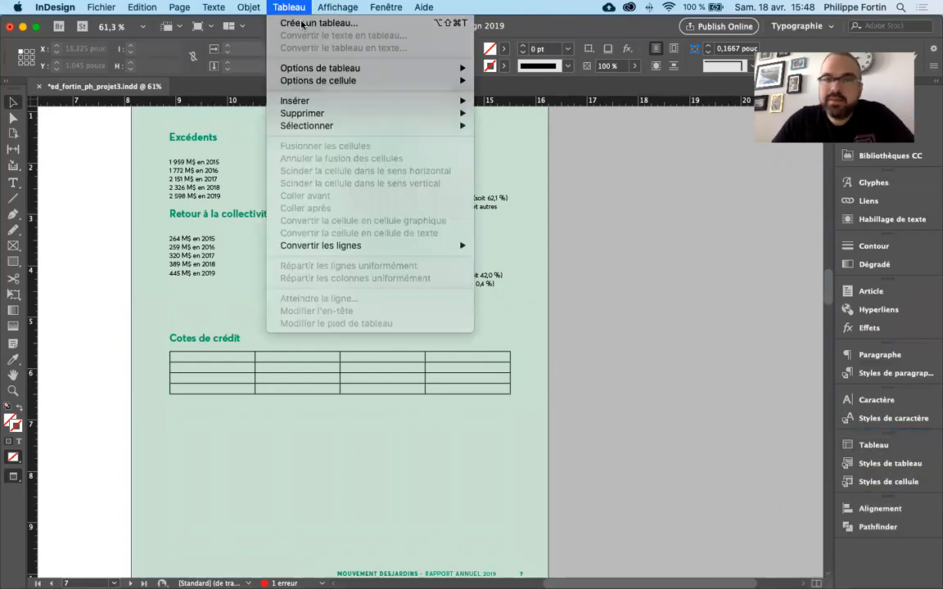
{"action": "left_click", "coordinate": [293, 299]}
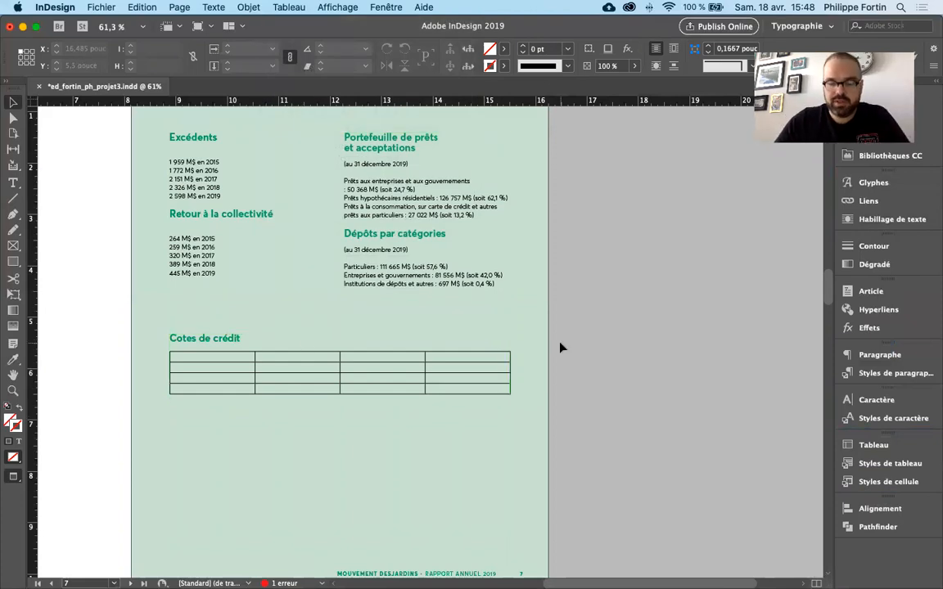
{"action": "left_click", "coordinate": [479, 399]}
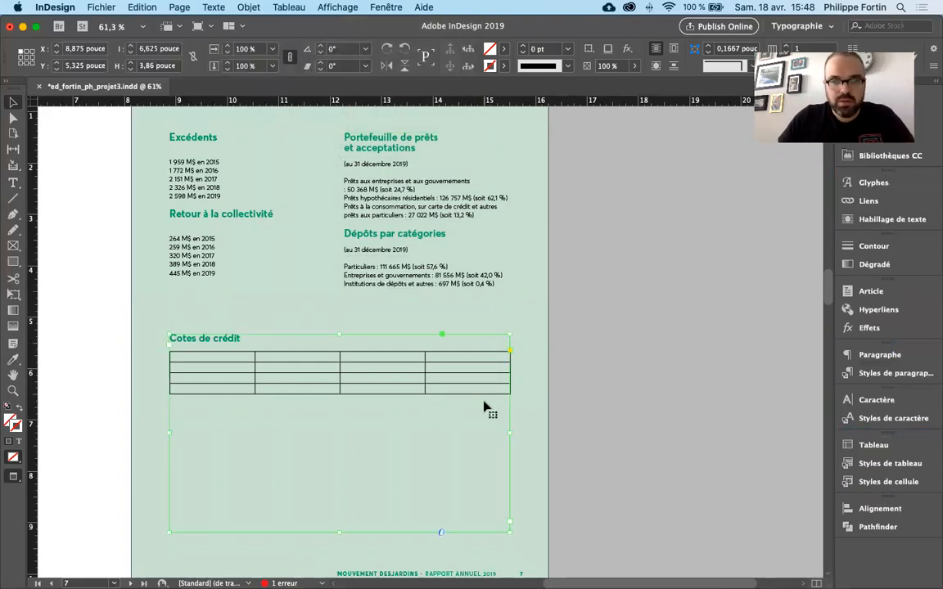
{"action": "left_click_drag", "start_coordinate": [486, 401], "coordinate": [490, 399]}
{"action": "key", "text": "super+z"}
- Delete the table under the "Cotes de crédit" heading and select its text frame
{"action": "double_click", "coordinate": [407, 422]}
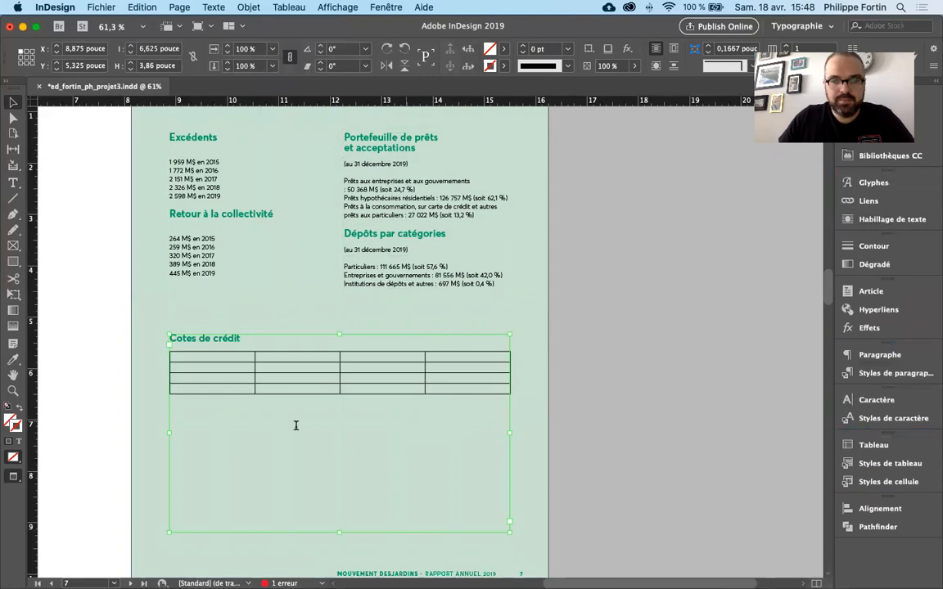
{"action": "left_click_drag", "start_coordinate": [180, 357], "coordinate": [183, 395]}
{"action": "key", "text": "BackSpace"}
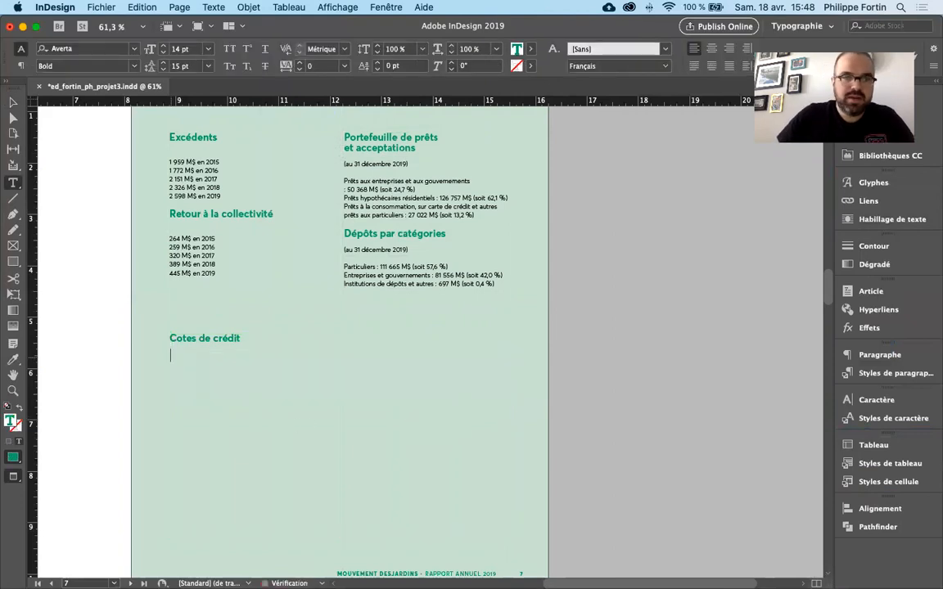
{"action": "left_click", "coordinate": [18, 104]}
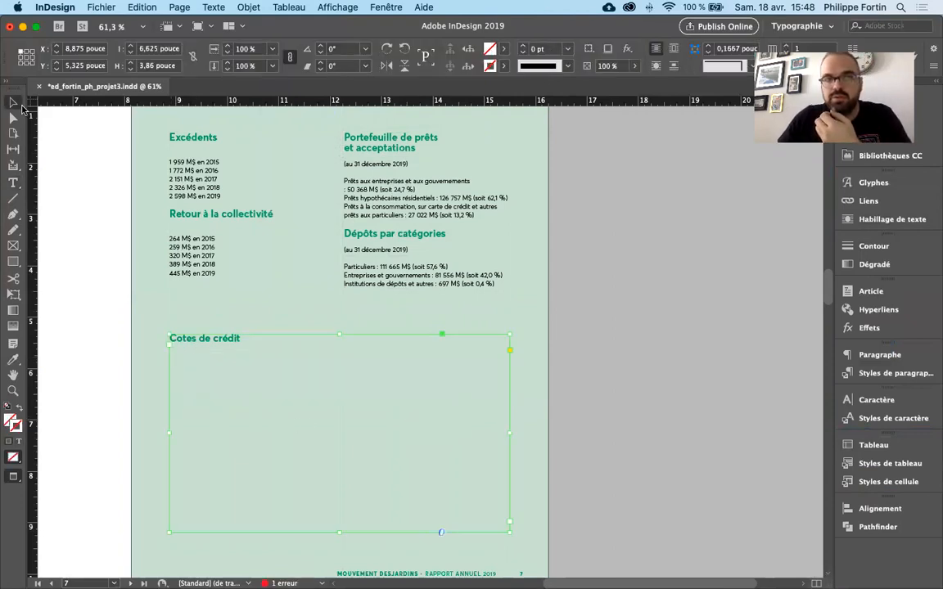
{"action": "scroll", "coordinate": [620, 273], "scroll_direction": "down", "scroll_amount": 2}
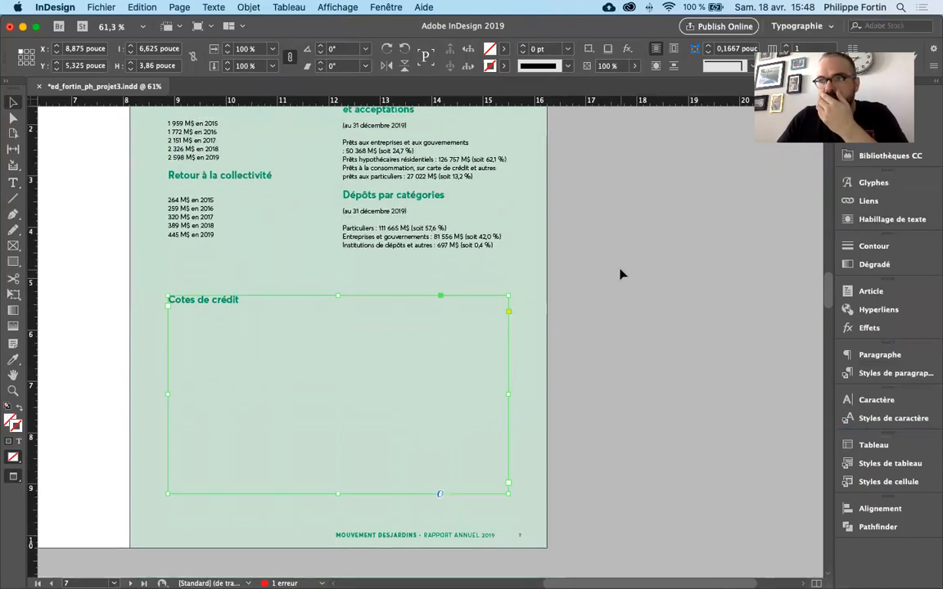
- Move the InDesign window aside to reach the Finder window and open the Donnees folder inside the DEMO folder
{"action": "left_click", "coordinate": [572, 315]}
{"action": "left_click_drag", "start_coordinate": [624, 29], "coordinate": [666, 324]}
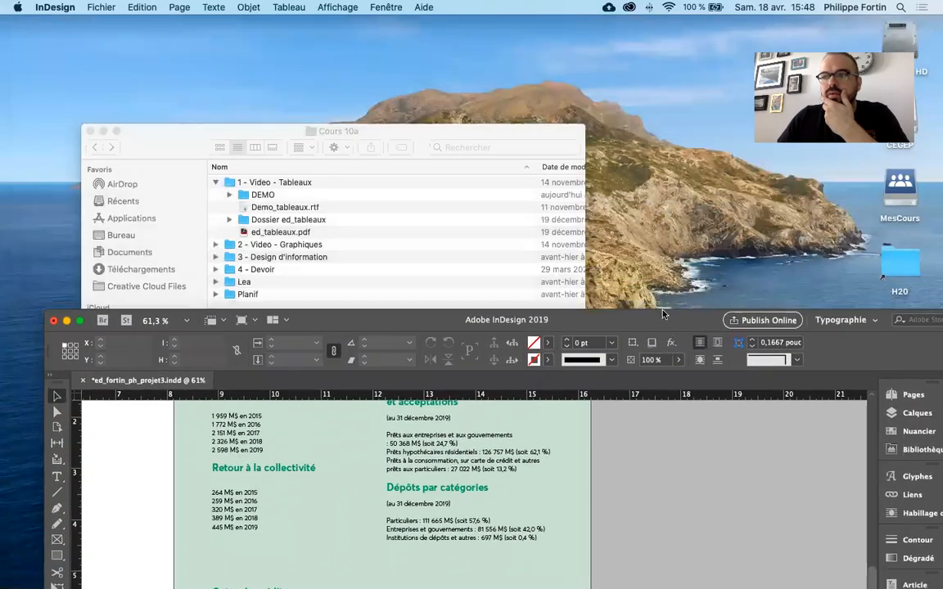
{"action": "left_click_drag", "start_coordinate": [383, 129], "coordinate": [418, 81]}
{"action": "left_click", "coordinate": [332, 172]}
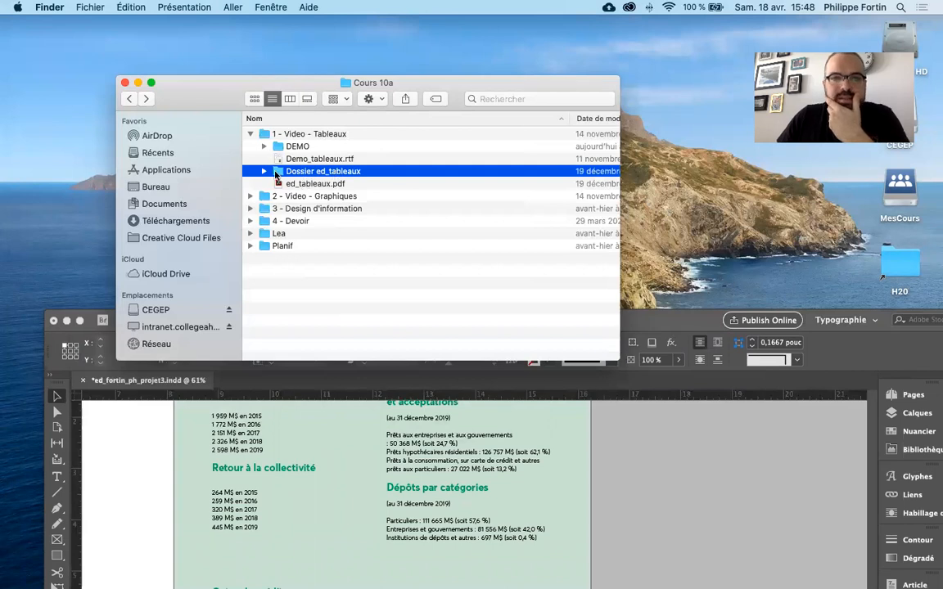
{"action": "left_click", "coordinate": [360, 248]}
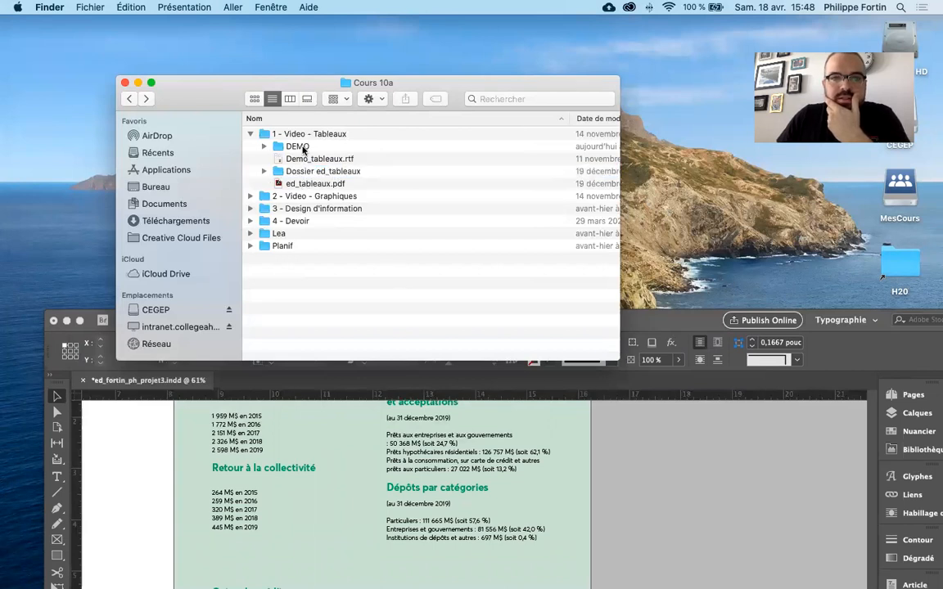
{"action": "double_click", "coordinate": [303, 147]}
{"action": "double_click", "coordinate": [304, 157]}
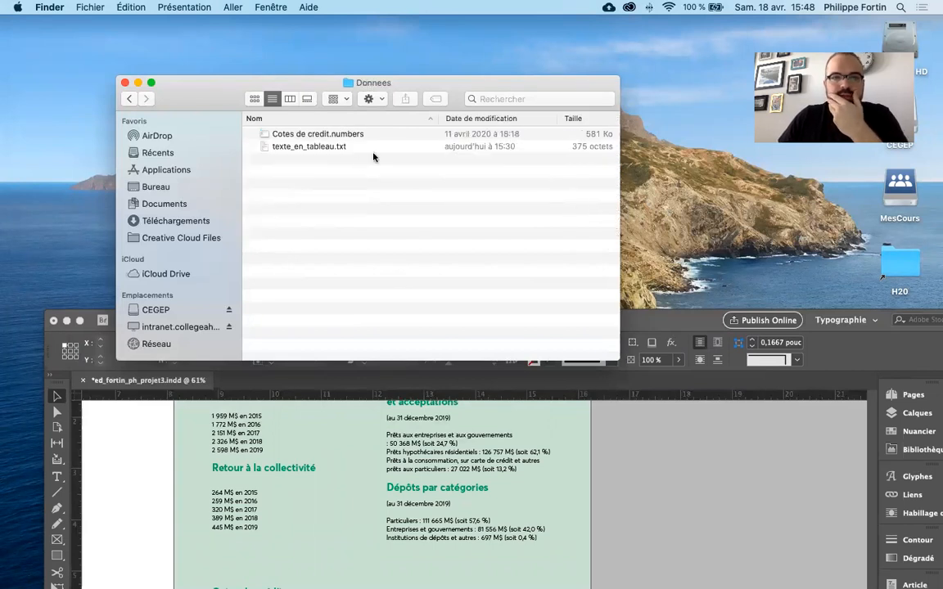
- Open Cotes de credit.numbers in Numbers, examine its credit ratings table from the first to the last cell, and close it
{"action": "left_click", "coordinate": [324, 148]}
{"action": "left_click", "coordinate": [333, 134]}
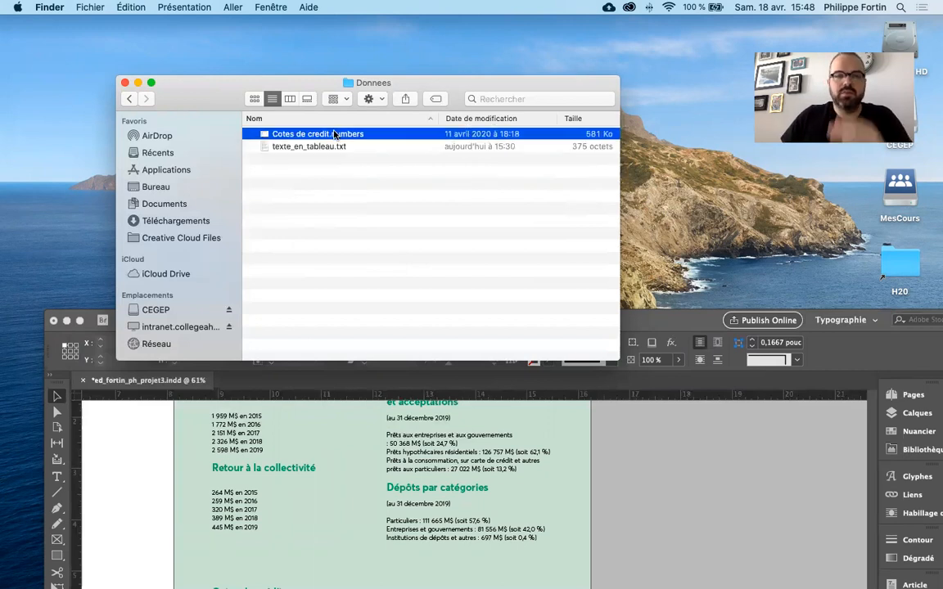
{"action": "double_click", "coordinate": [331, 135]}
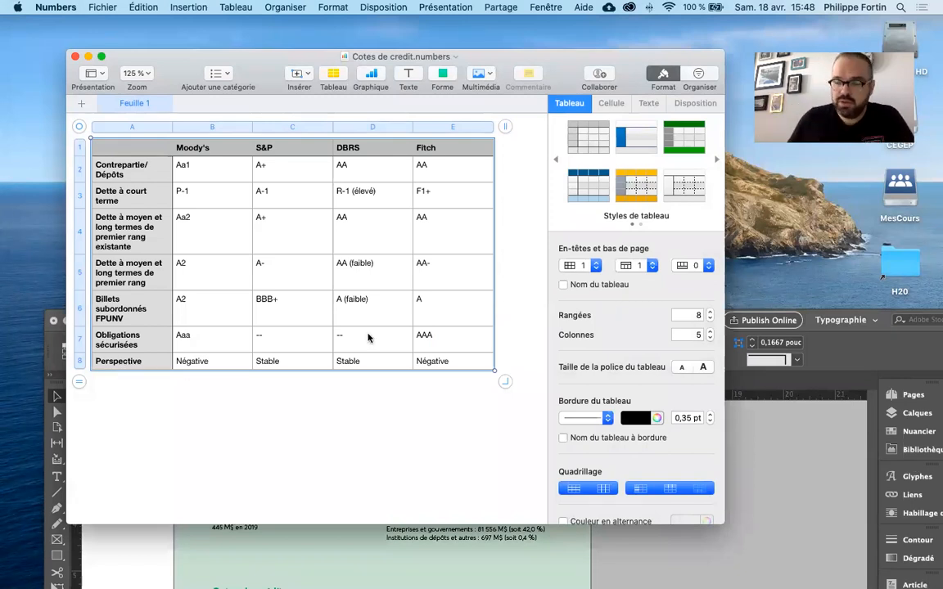
{"action": "left_click", "coordinate": [525, 351]}
{"action": "left_click", "coordinate": [485, 365]}
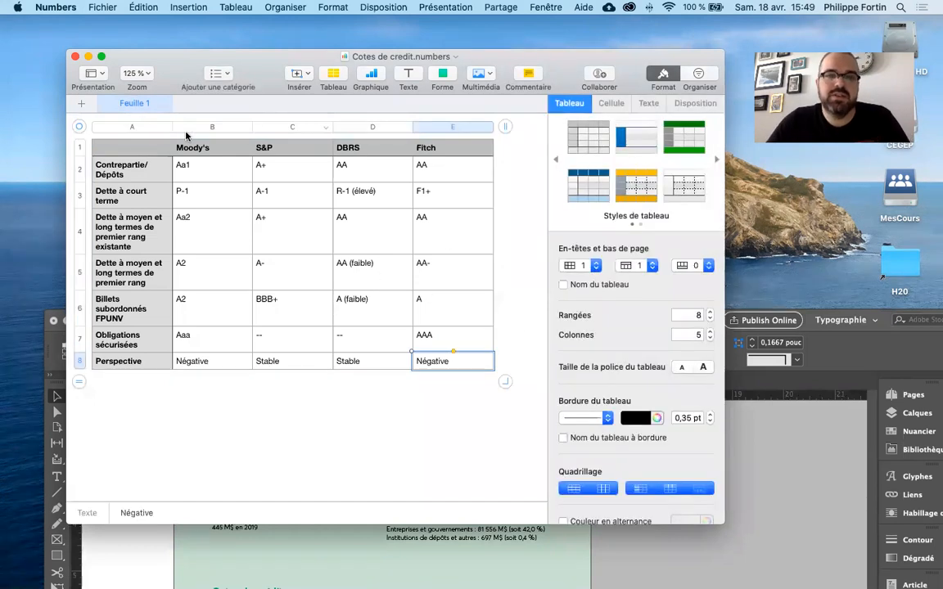
{"action": "left_click", "coordinate": [137, 150]}
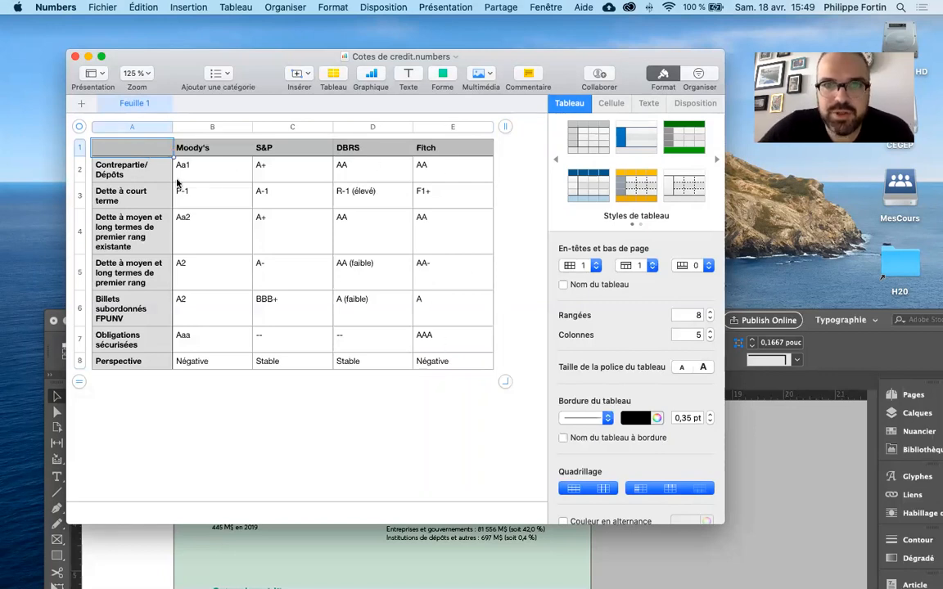
{"action": "mouse_move", "coordinate": [190, 57]}
{"action": "left_mouse_down"}
{"action": "mouse_move", "coordinate": [193, 41]}
{"action": "mouse_move", "coordinate": [188, 52]}
{"action": "left_mouse_up"}
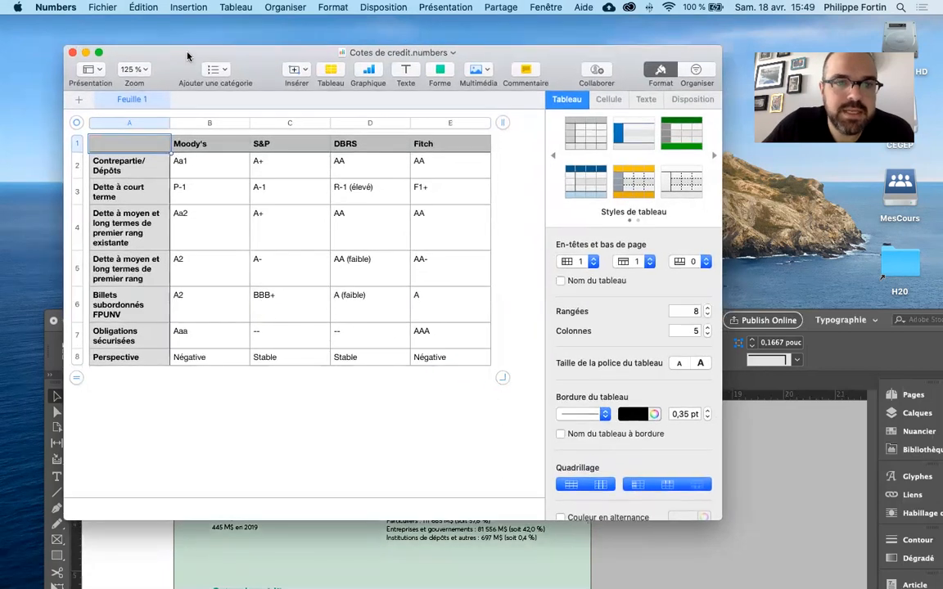
{"action": "left_click", "coordinate": [449, 360]}
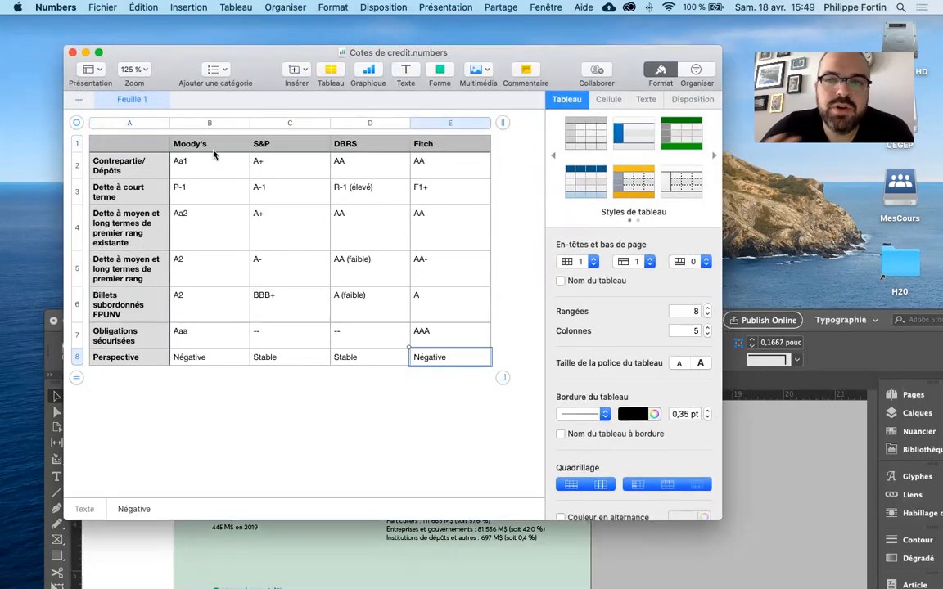
{"action": "left_click", "coordinate": [73, 52]}
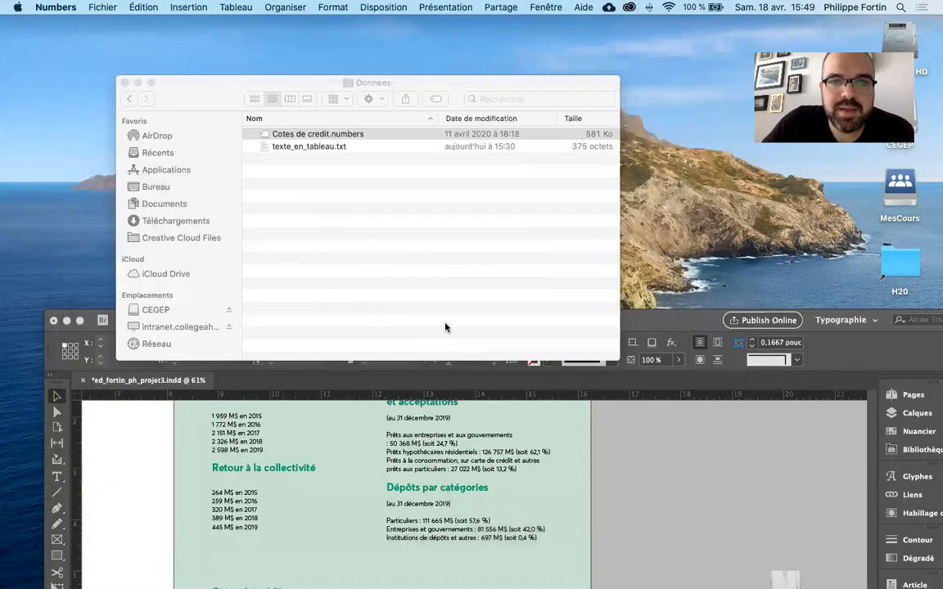
- Open texte_en_tableau.txt in TextEdit, and enlarge and reposition its window
{"action": "double_click", "coordinate": [260, 146]}
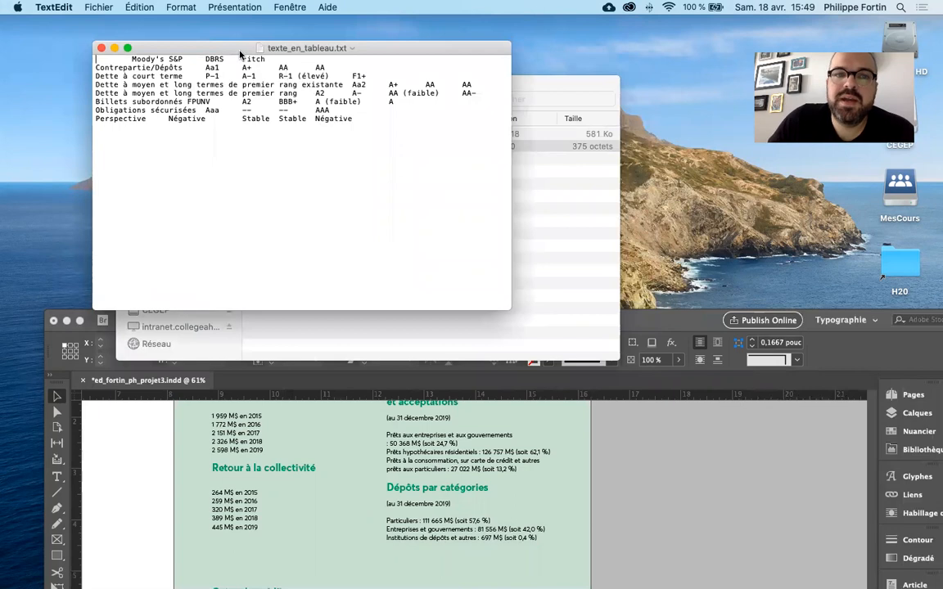
{"action": "left_click_drag", "start_coordinate": [216, 49], "coordinate": [242, 103]}
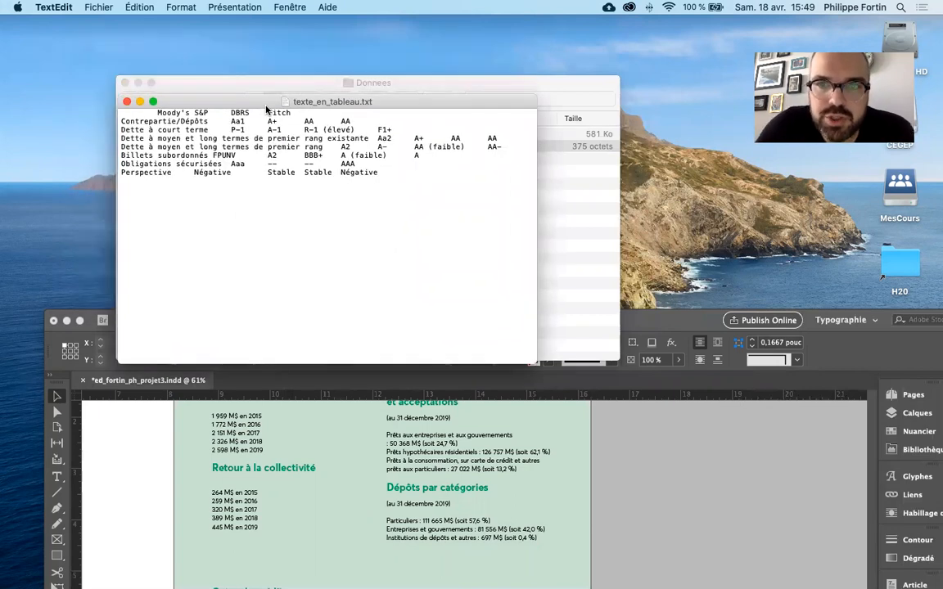
{"action": "left_click_drag", "start_coordinate": [535, 363], "coordinate": [632, 398]}
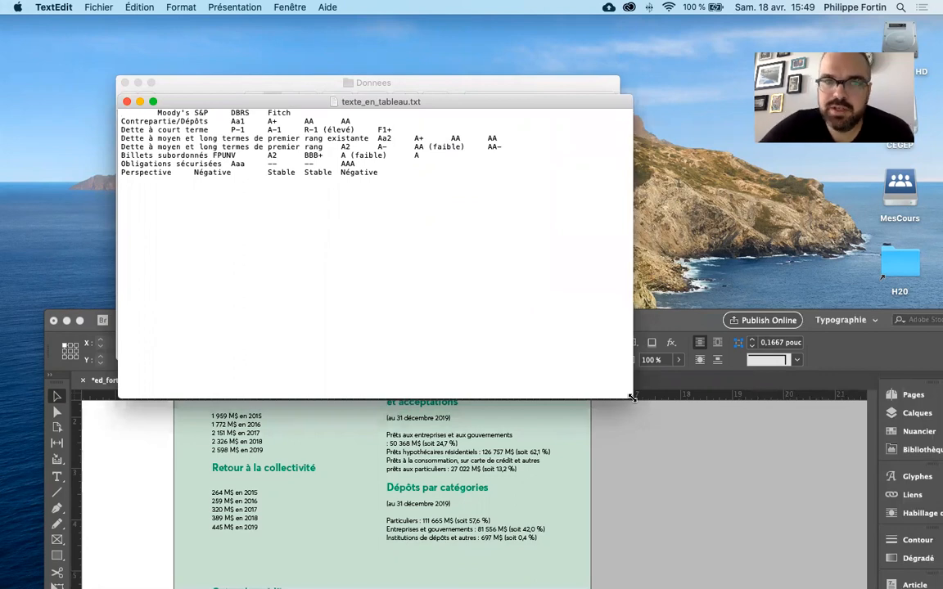
{"action": "left_click", "coordinate": [460, 267]}
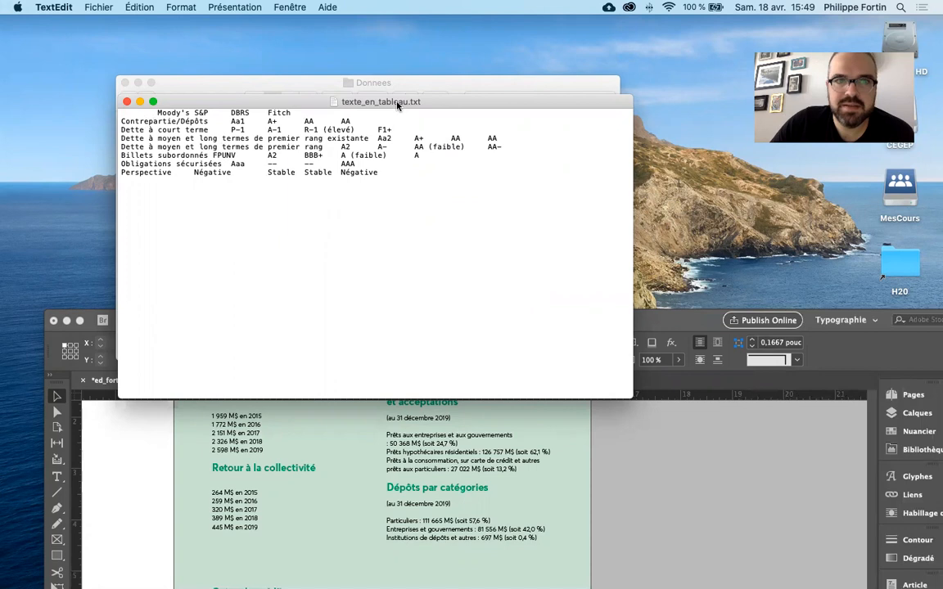
{"action": "left_click_drag", "start_coordinate": [410, 105], "coordinate": [409, 97]}
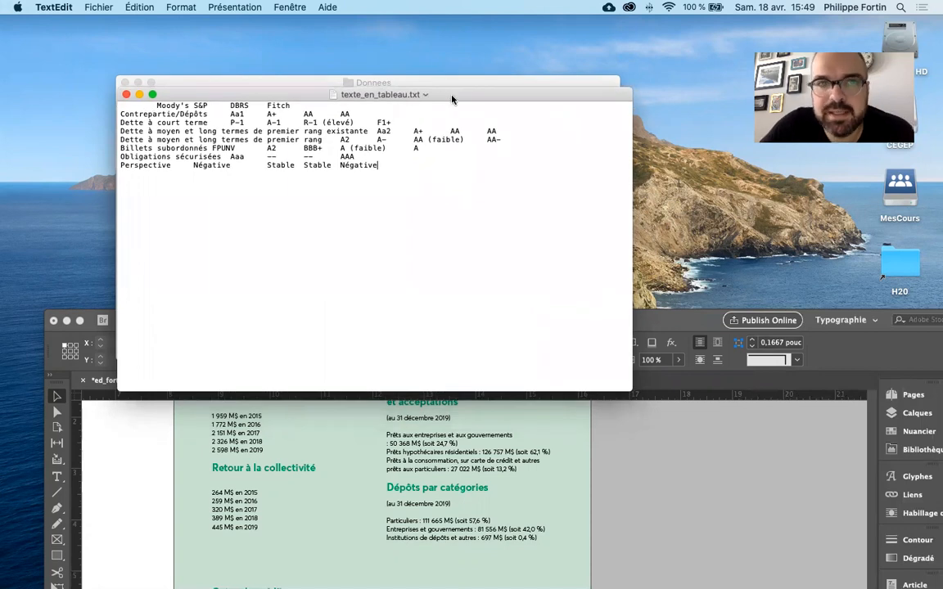
{"action": "left_click", "coordinate": [172, 7]}
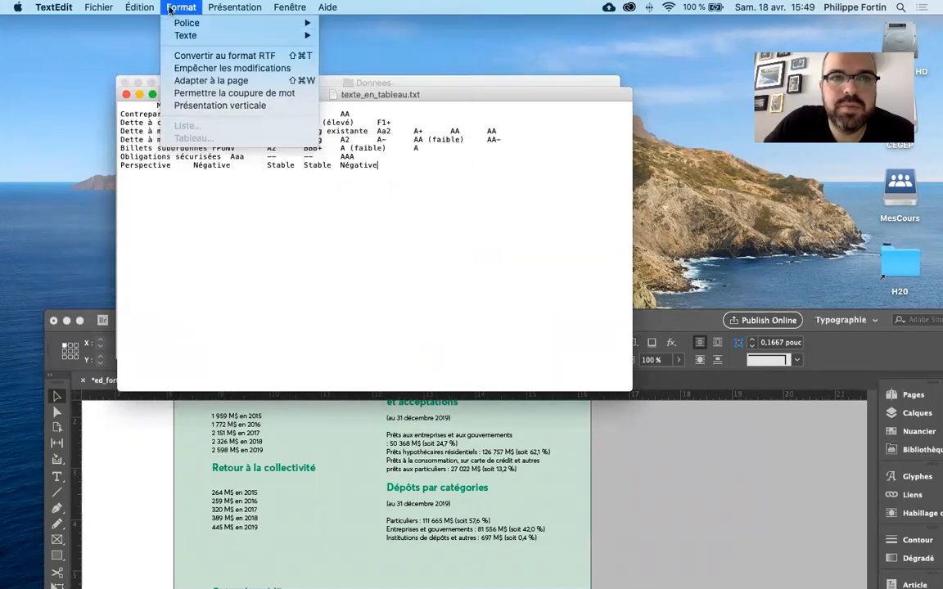
{"action": "left_click", "coordinate": [170, 9]}
{"action": "left_click_drag", "start_coordinate": [453, 97], "coordinate": [469, 122]}
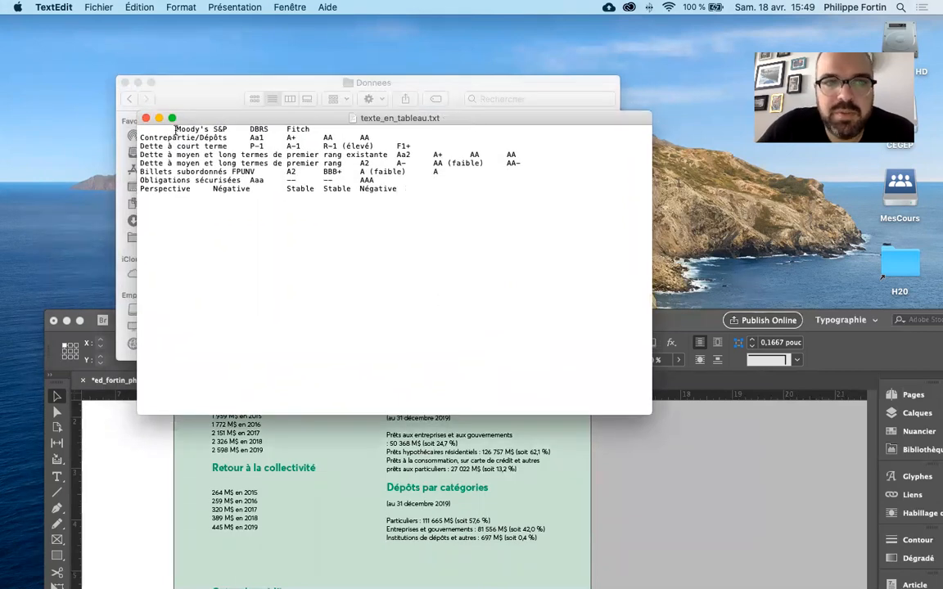
- Examine the tab spacing between the column headings in the first line of texte_en_tableau.txt
{"action": "left_click_drag", "start_coordinate": [142, 129], "coordinate": [209, 128]}
{"action": "left_click", "coordinate": [215, 129]}
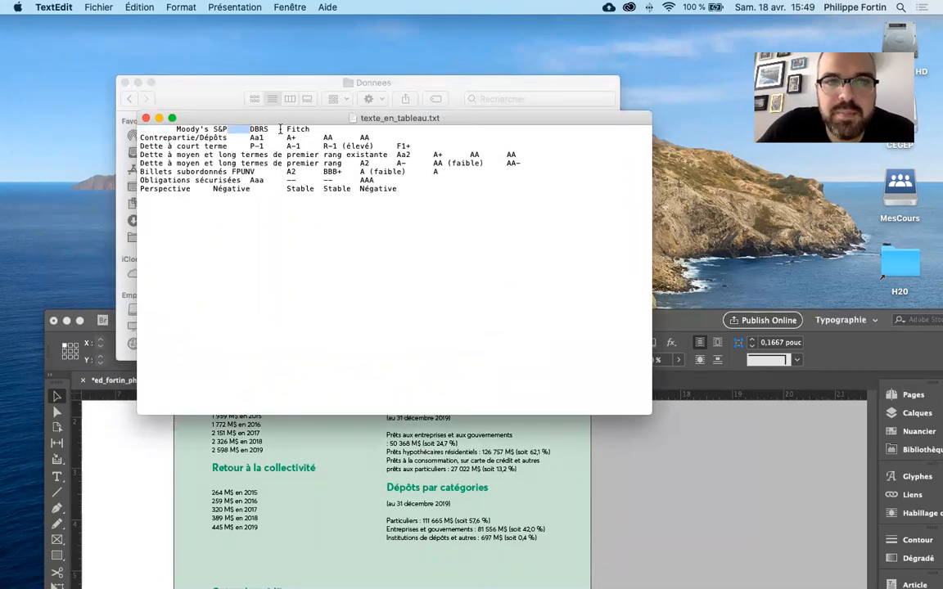
{"action": "left_click_drag", "start_coordinate": [269, 128], "coordinate": [287, 129]}
{"action": "left_click", "coordinate": [312, 129]}
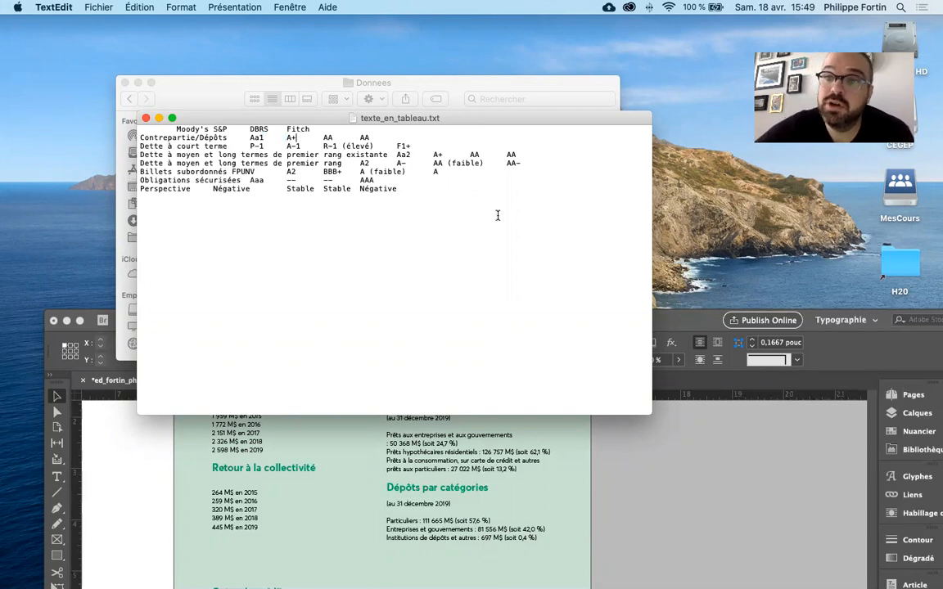
{"action": "left_click", "coordinate": [446, 194]}
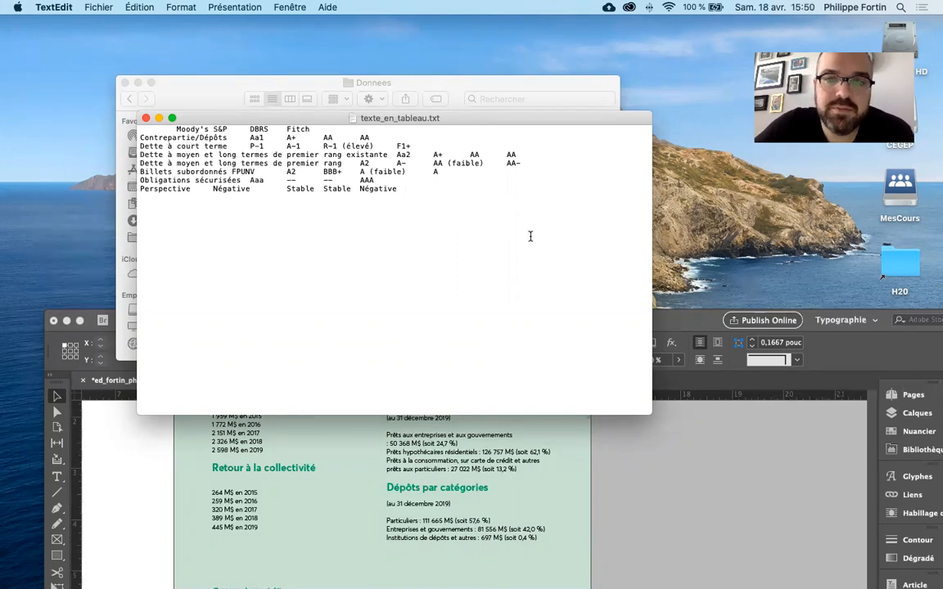
{"action": "double_click", "coordinate": [151, 129]}
{"action": "double_click", "coordinate": [232, 129]}
{"action": "left_click", "coordinate": [274, 128]}
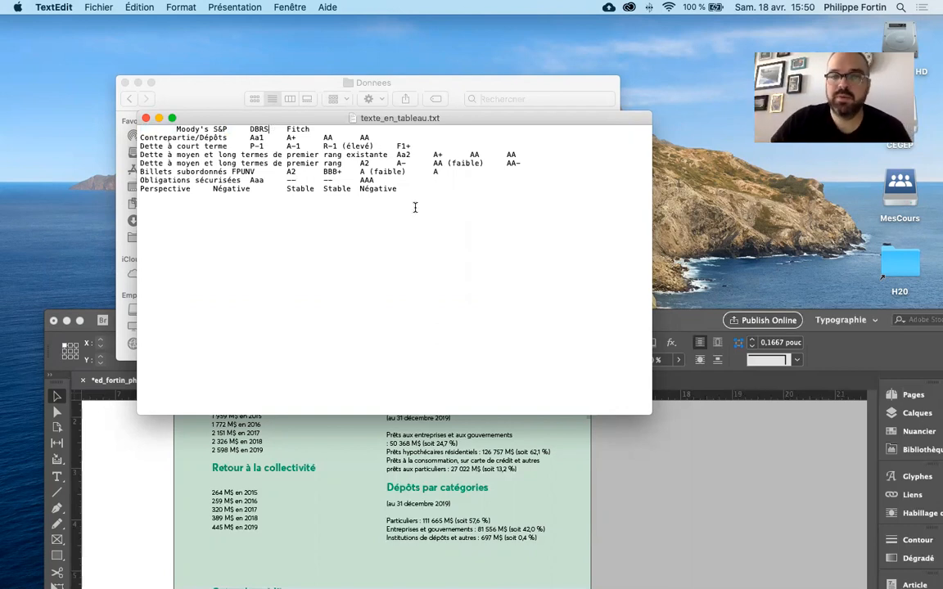
- Copy all the text of texte_en_tableau.txt and return to the InDesign window, restored to full size
{"action": "left_click_drag", "start_coordinate": [398, 190], "coordinate": [128, 131]}
{"action": "key", "text": "super+c"}
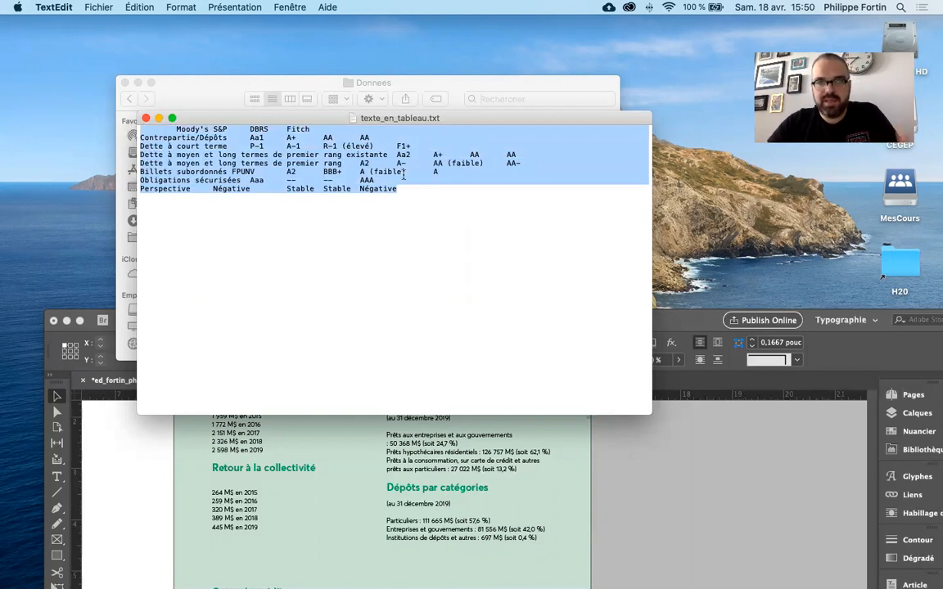
{"action": "left_click", "coordinate": [678, 321]}
{"action": "double_click", "coordinate": [613, 322]}
{"action": "double_click", "coordinate": [189, 321]}
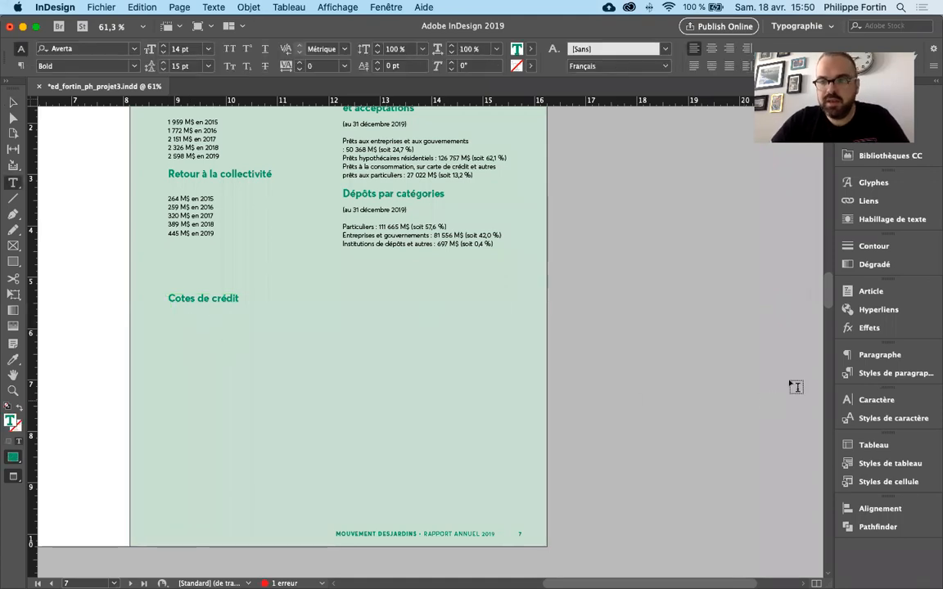
- Apply the "Texte tableau" paragraph style to the empty line under "Cotes de crédit" and paste the copied text there
{"action": "left_click", "coordinate": [876, 374]}
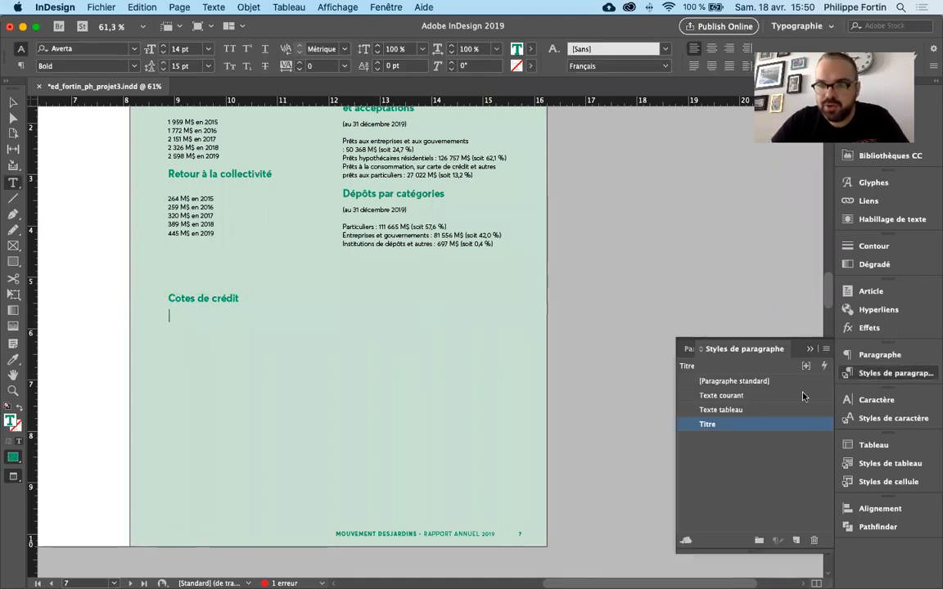
{"action": "left_click", "coordinate": [735, 418]}
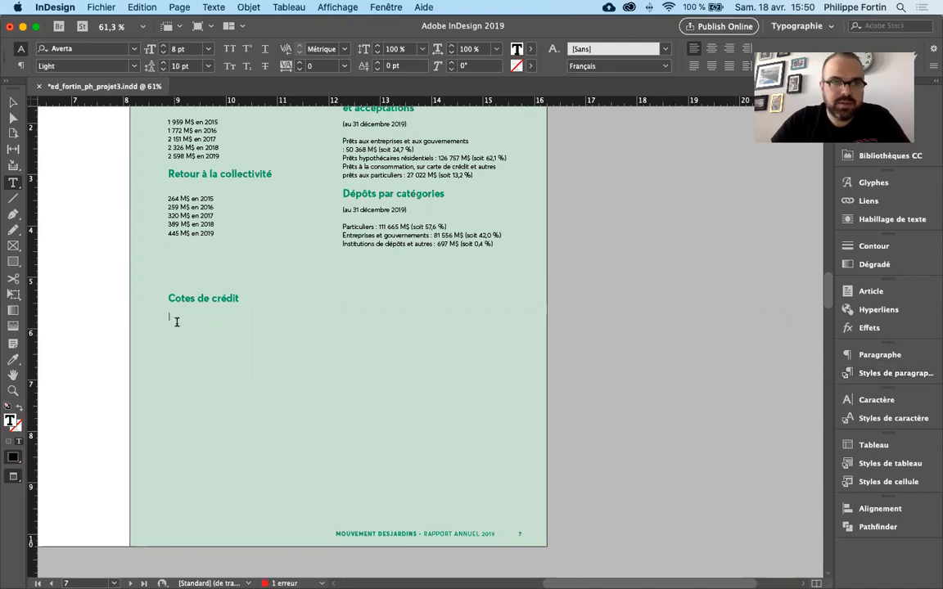
{"action": "key", "text": "super+v"}
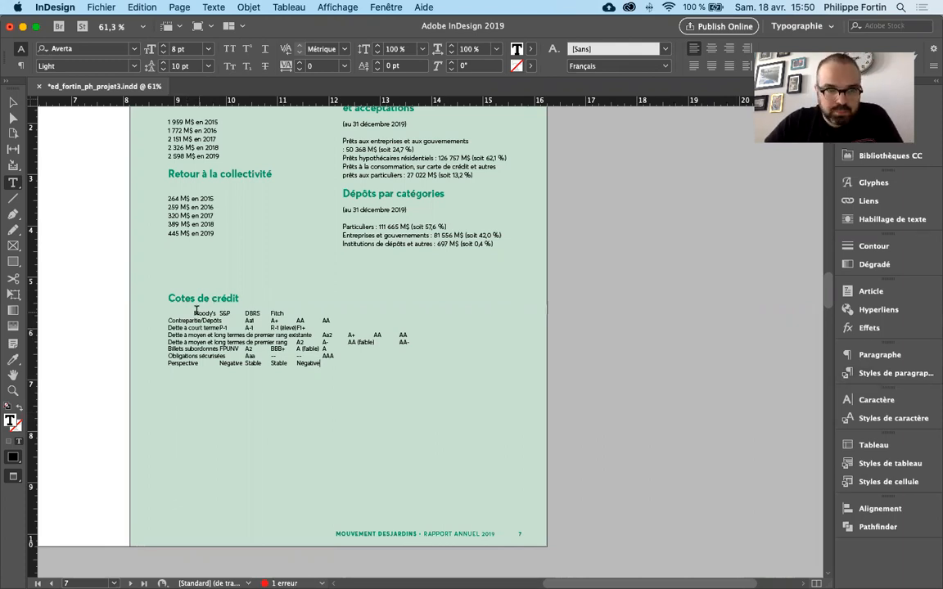
- Convert the pasted text under "Cotes de crédit" to a table with Tabulation columns, Paragraphe rows and [Aucun style de tableau] as the table style
{"action": "double_click", "coordinate": [170, 314]}
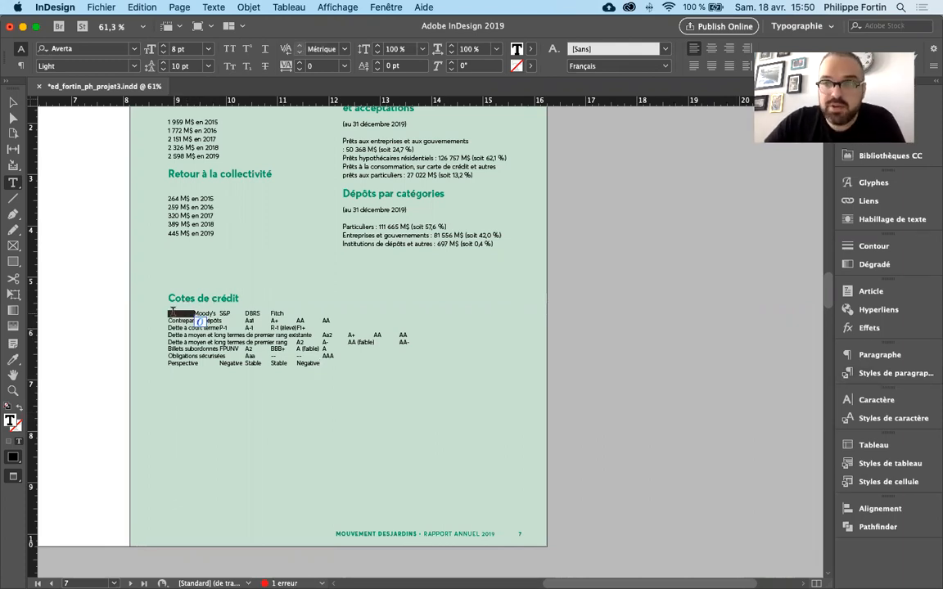
{"action": "left_click", "coordinate": [169, 312]}
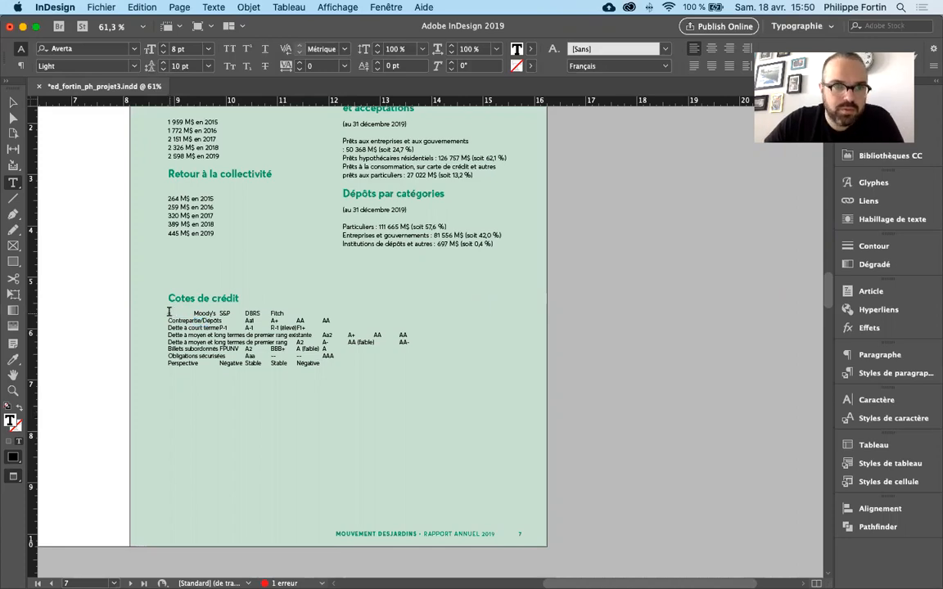
{"action": "left_click_drag", "start_coordinate": [169, 313], "coordinate": [324, 366]}
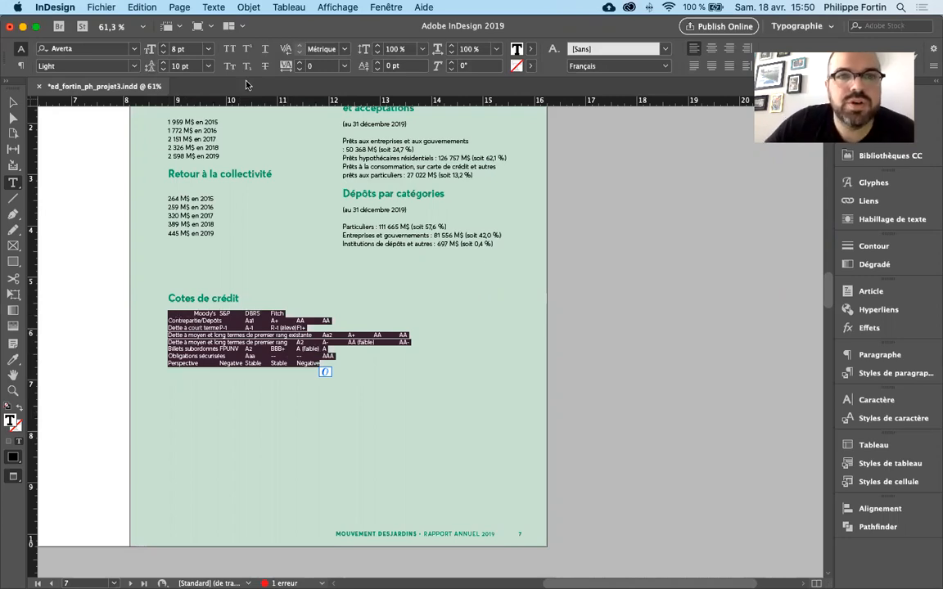
{"action": "left_click", "coordinate": [288, 7]}
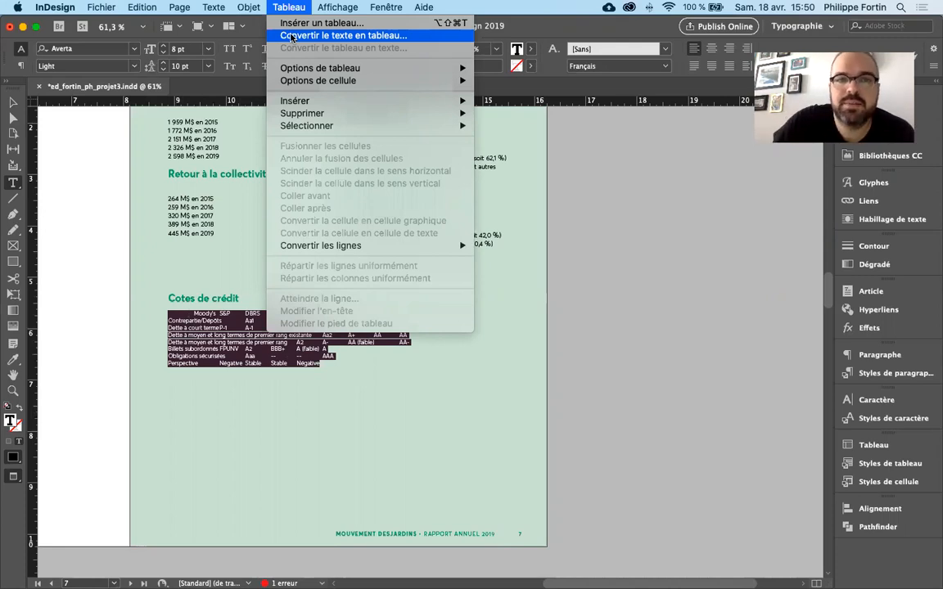
{"action": "left_click", "coordinate": [292, 37]}
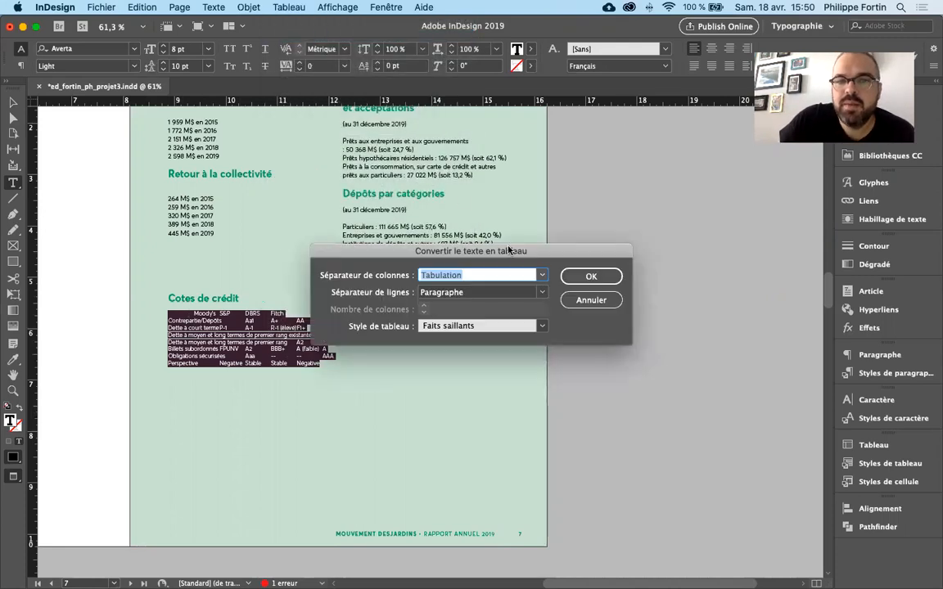
{"action": "left_click_drag", "start_coordinate": [503, 189], "coordinate": [530, 165]}
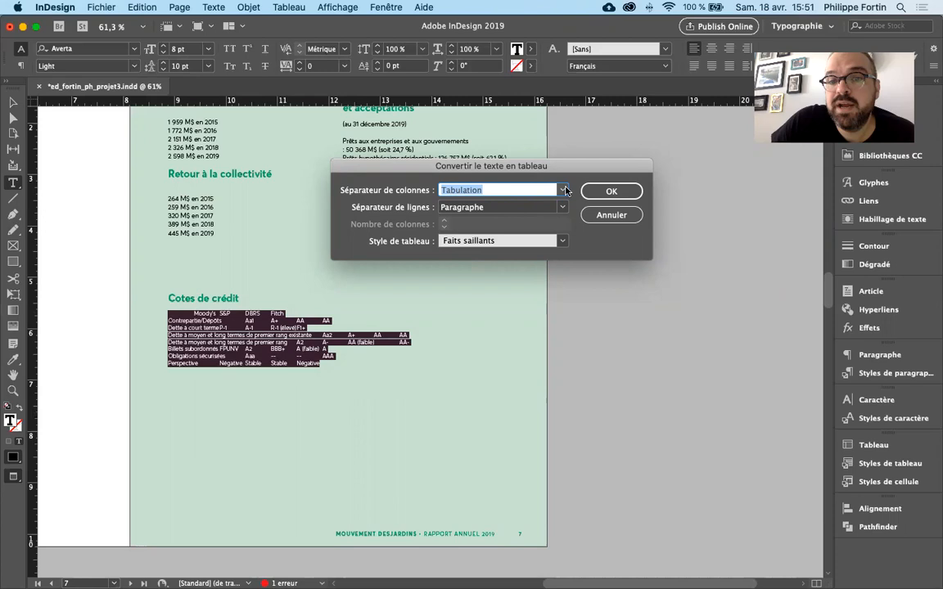
{"action": "left_click", "coordinate": [503, 190]}
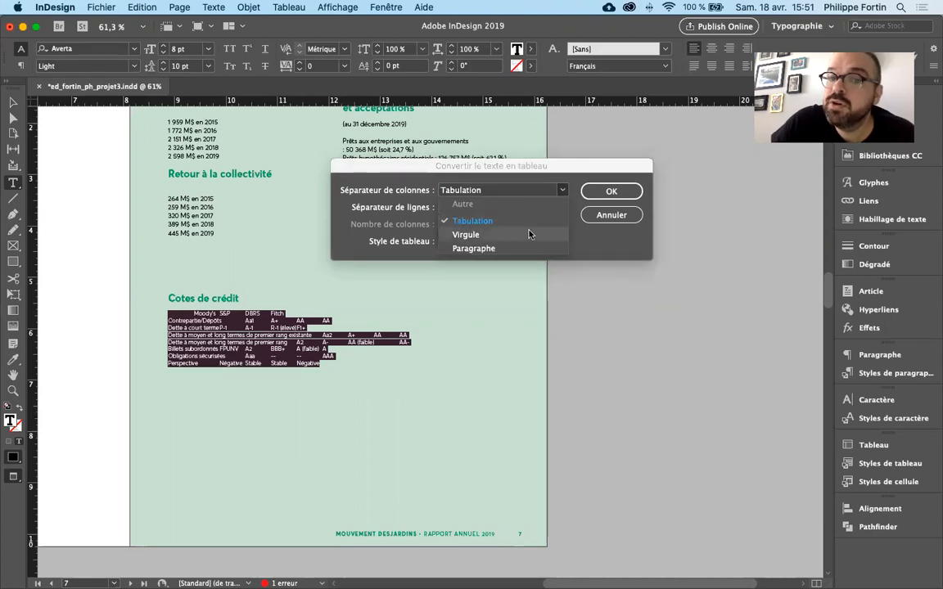
{"action": "left_click", "coordinate": [563, 190]}
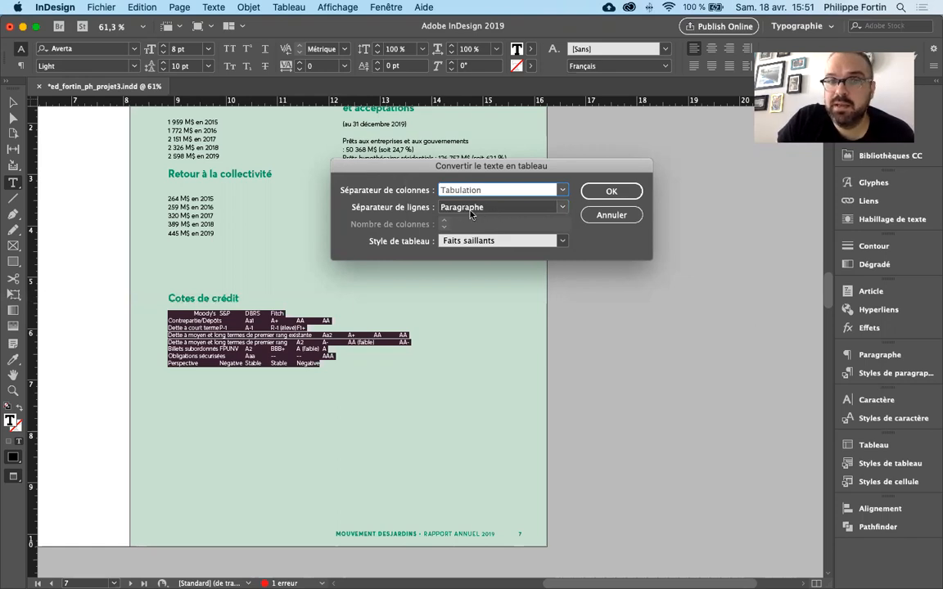
{"action": "left_click", "coordinate": [564, 243]}
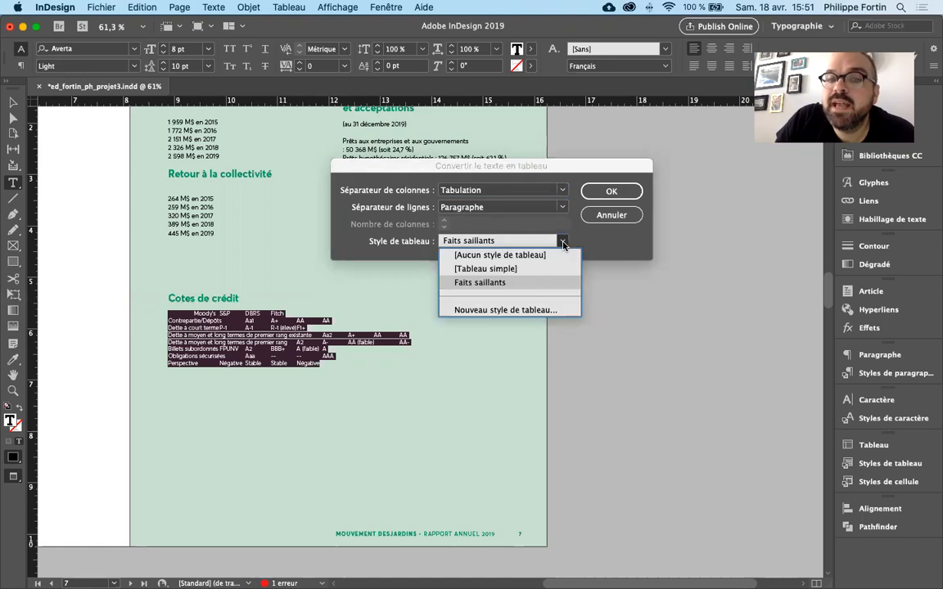
{"action": "left_click", "coordinate": [524, 255]}
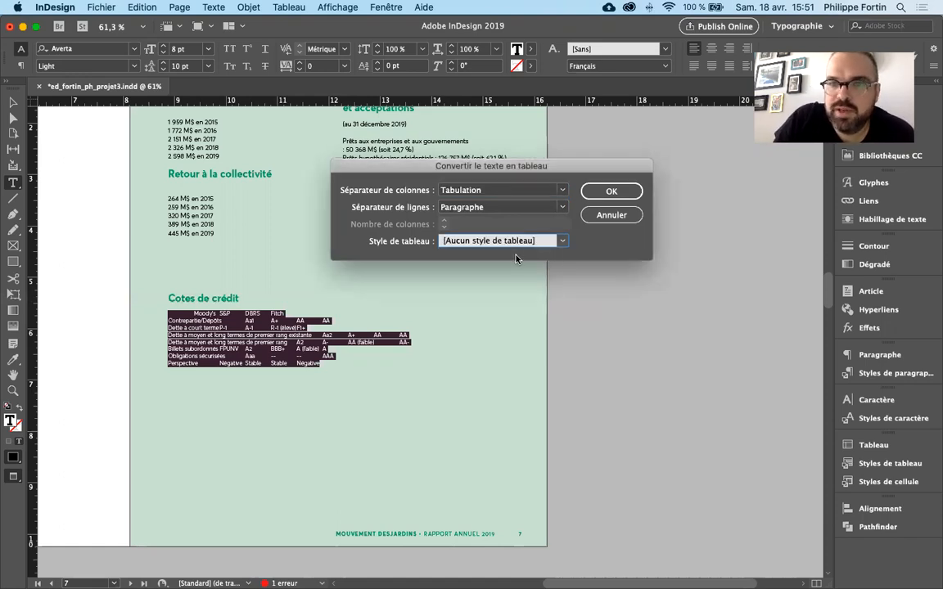
{"action": "mouse_move", "coordinate": [569, 168]}
{"action": "left_mouse_down"}
{"action": "mouse_move", "coordinate": [514, 151]}
{"action": "mouse_move", "coordinate": [566, 183]}
{"action": "left_mouse_up"}
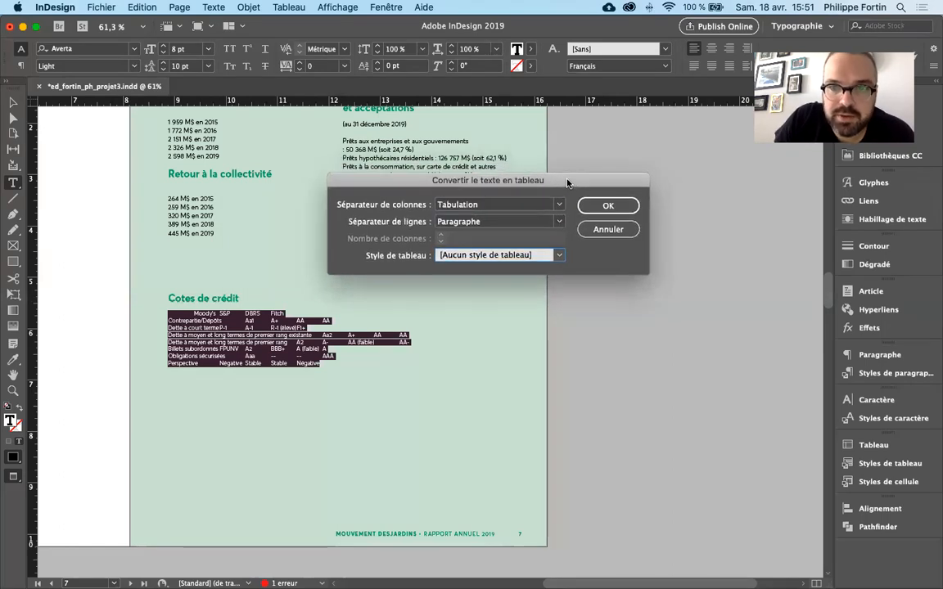
{"action": "left_click", "coordinate": [598, 211]}
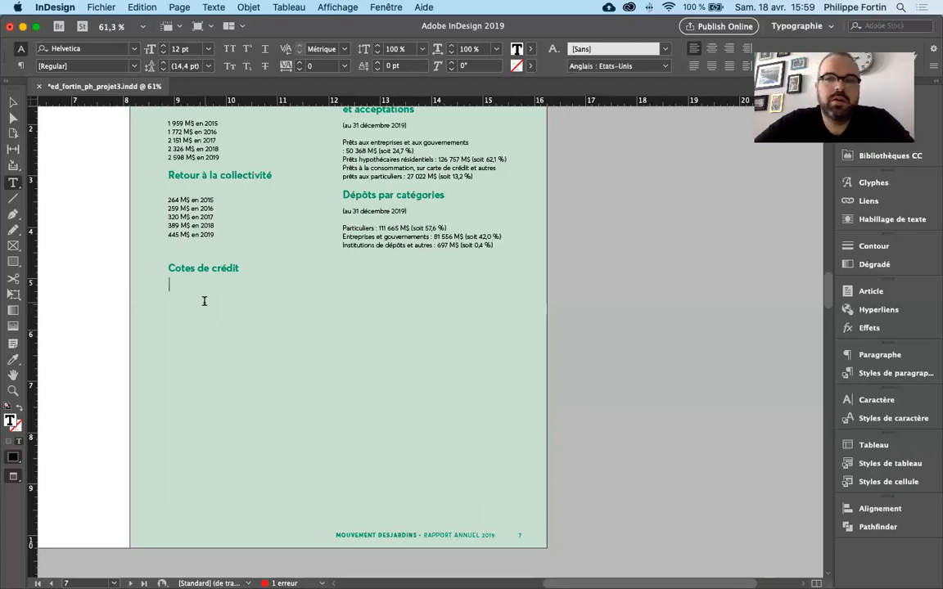
- Move the InDesign and Numbers windows down, open texte_en_tableau.txt from the Donnees folder and select all its text
{"action": "left_click_drag", "start_coordinate": [283, 23], "coordinate": [292, 352]}
{"action": "left_click_drag", "start_coordinate": [569, 51], "coordinate": [598, 259]}
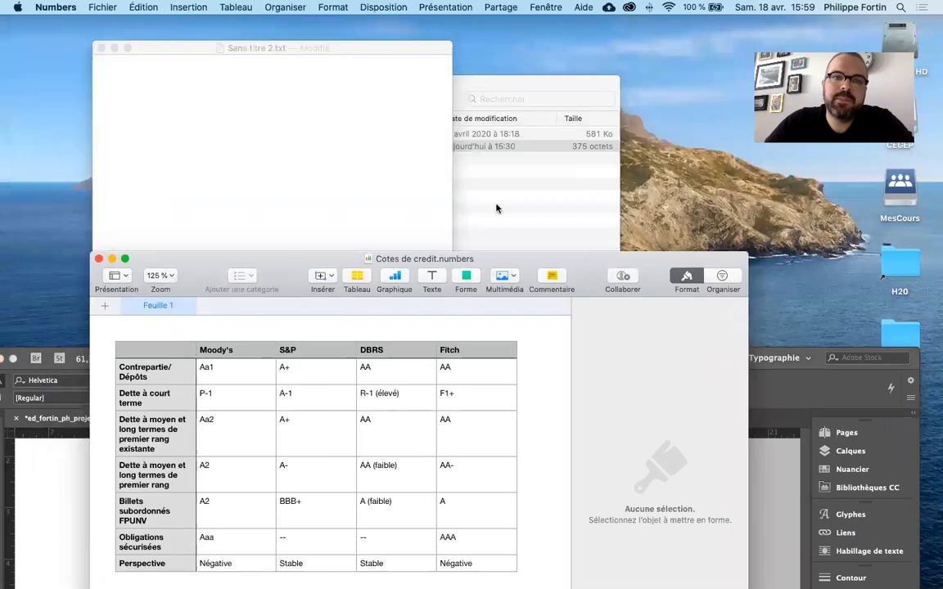
{"action": "left_click", "coordinate": [324, 141]}
{"action": "left_click", "coordinate": [514, 179]}
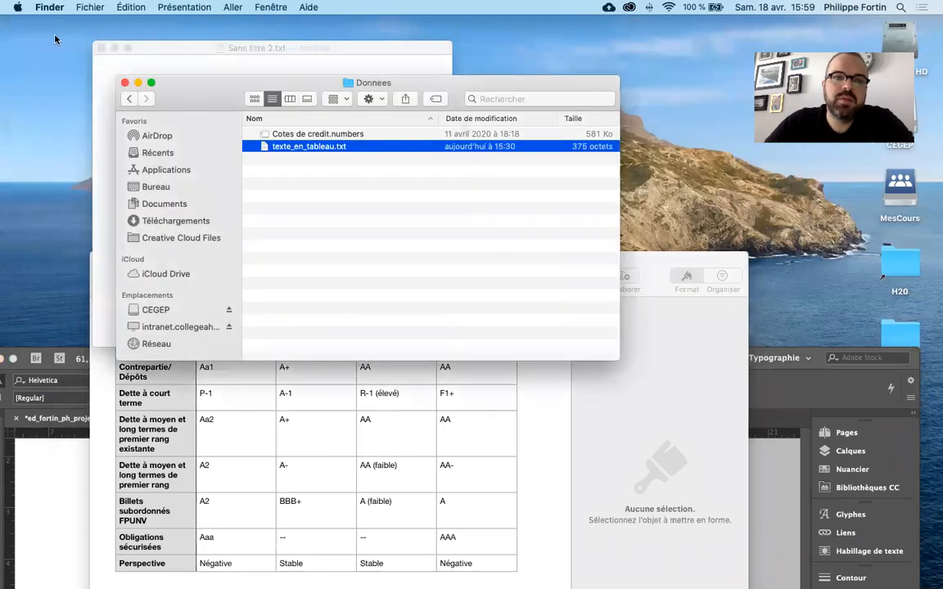
{"action": "double_click", "coordinate": [268, 146]}
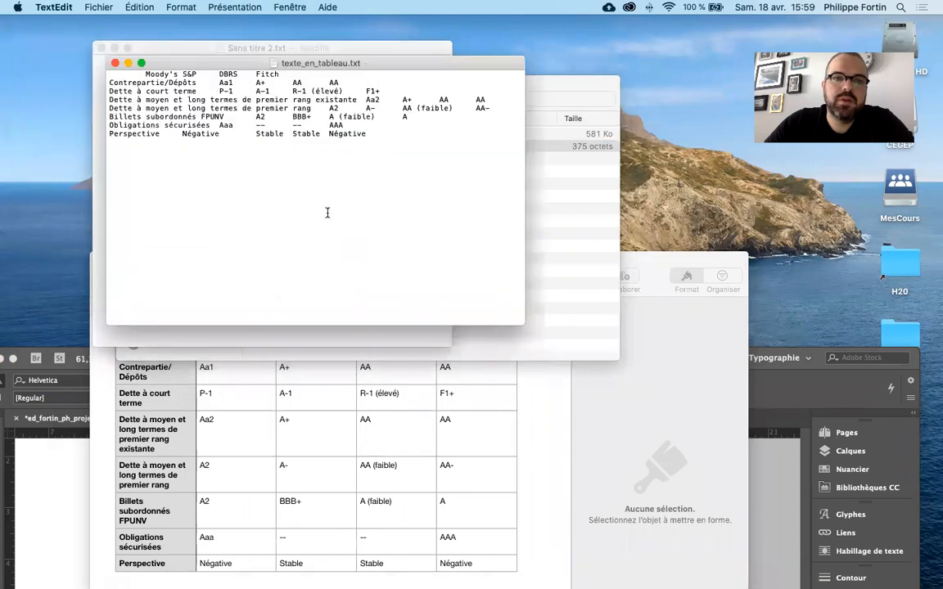
{"action": "key", "text": "super+a"}
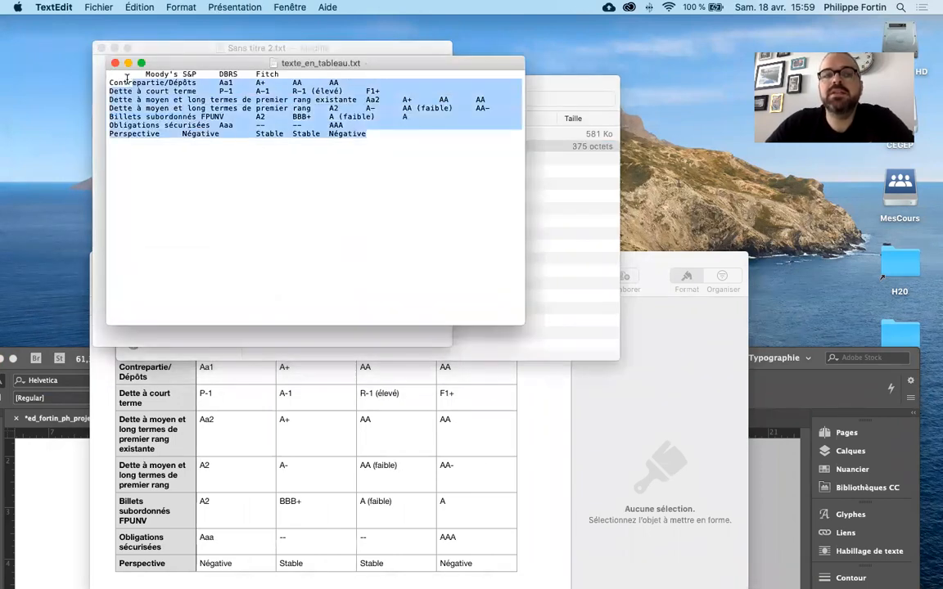
- Switch to Numbers, move the Cotes de credit.numbers window up and select all cells of its table
{"action": "left_click", "coordinate": [689, 266]}
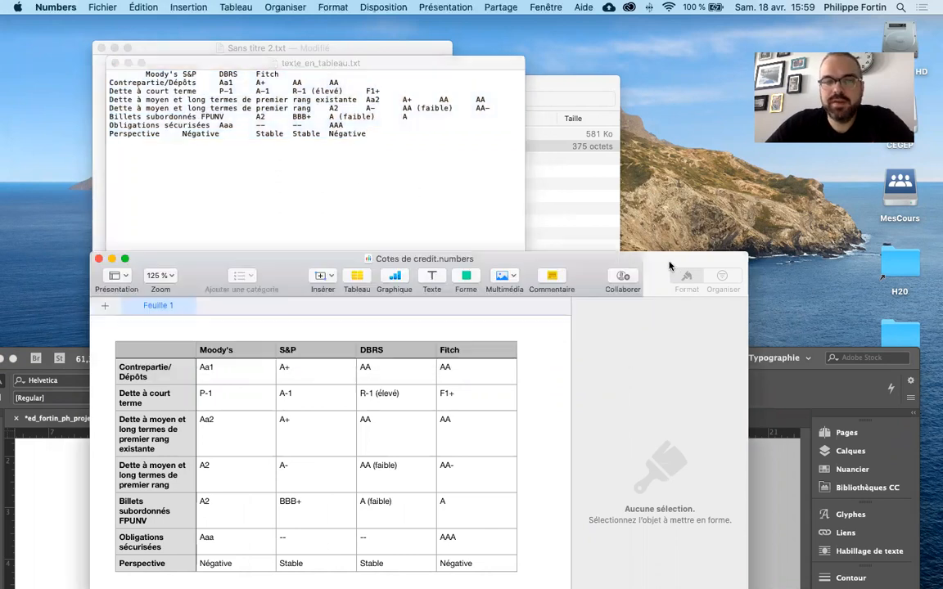
{"action": "left_click_drag", "start_coordinate": [689, 267], "coordinate": [690, 148]}
{"action": "left_click_drag", "start_coordinate": [479, 433], "coordinate": [181, 228]}
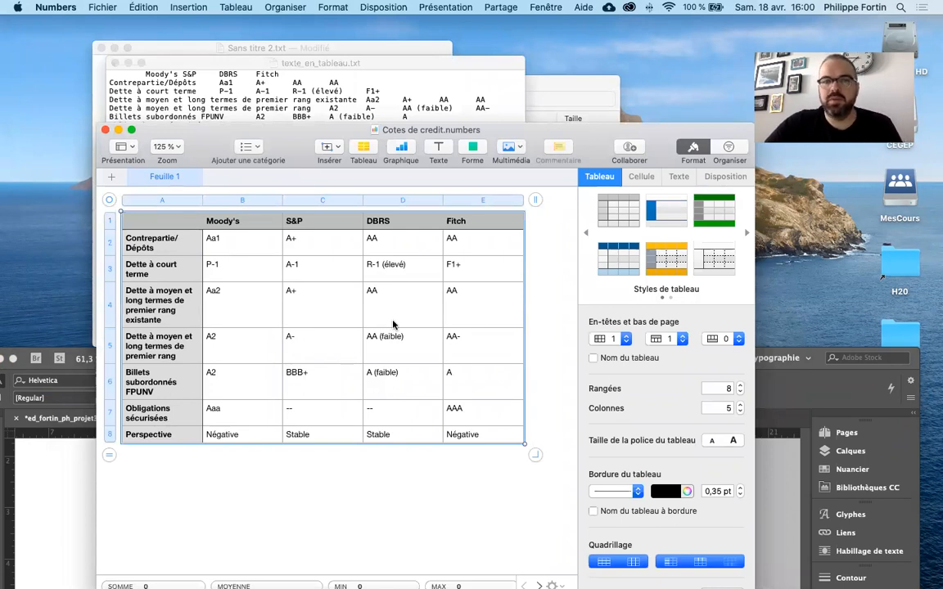
- Delete all the text in texte_en_tableau.txt and close the open TextEdit documents
{"action": "left_click", "coordinate": [379, 97]}
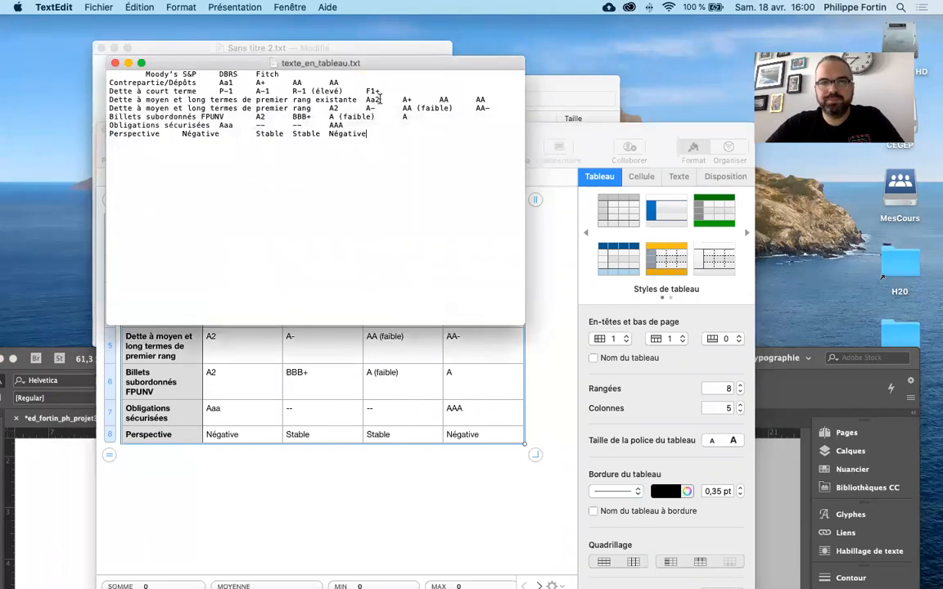
{"action": "key", "text": "super+a"}
{"action": "key", "text": "super+c"}
{"action": "key", "text": "BackSpace"}
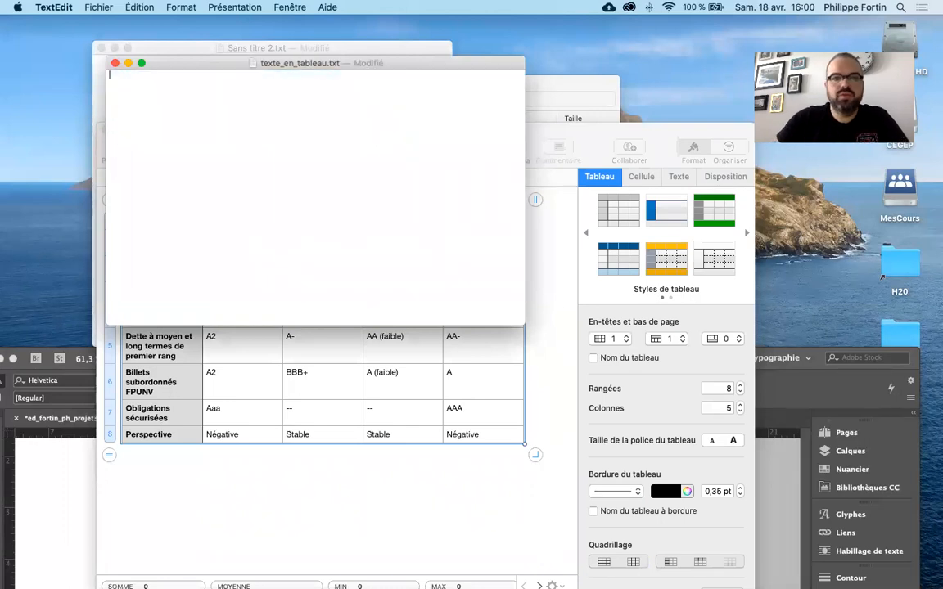
{"action": "left_click", "coordinate": [116, 63], "text": "alt"}
{"action": "left_click", "coordinate": [158, 242]}
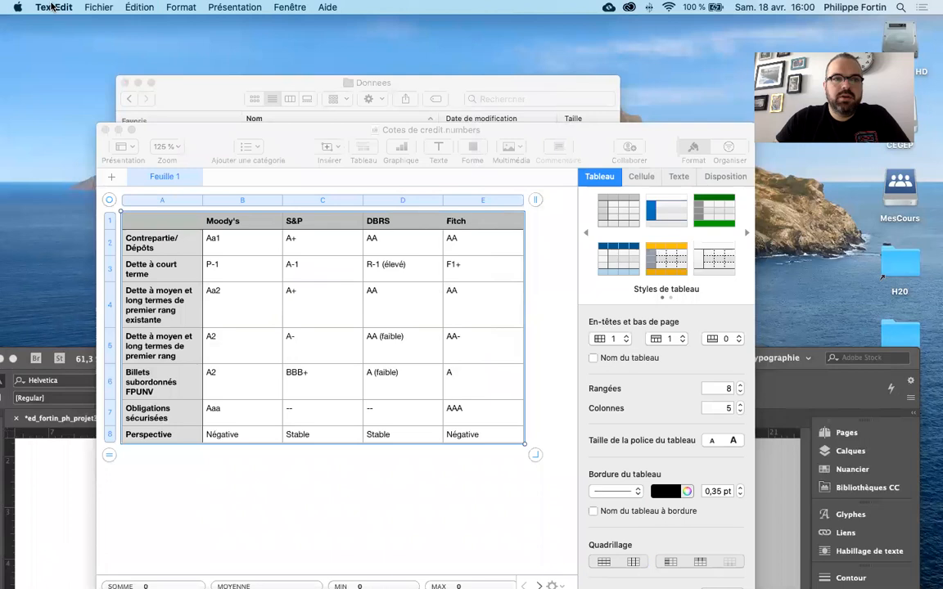
- Create an empty TextEdit document and convert it to plain text format
{"action": "key", "text": "super+n"}
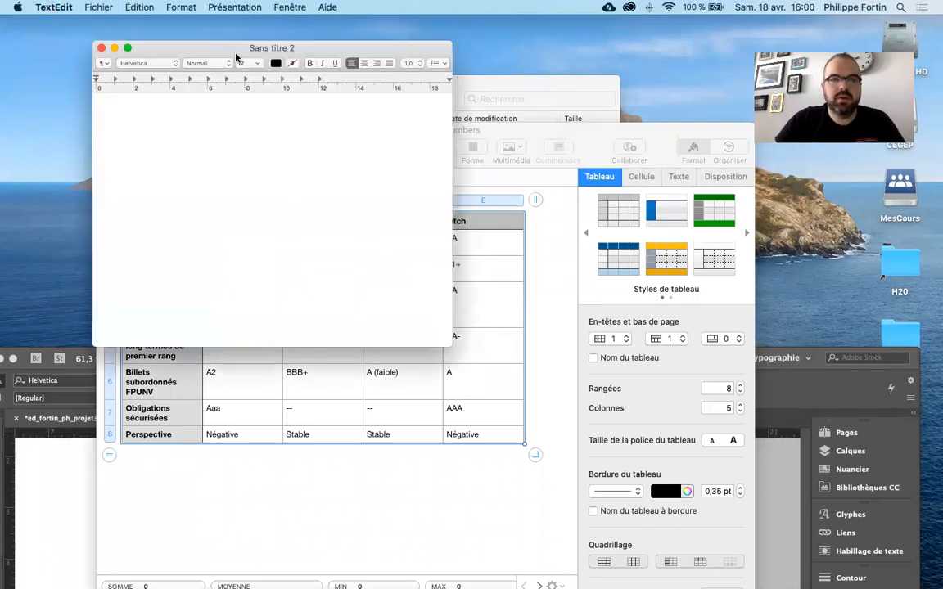
{"action": "type", "text": "dsfasdfas"}
{"action": "key", "text": "super+a"}
{"action": "key", "text": "BackSpace"}
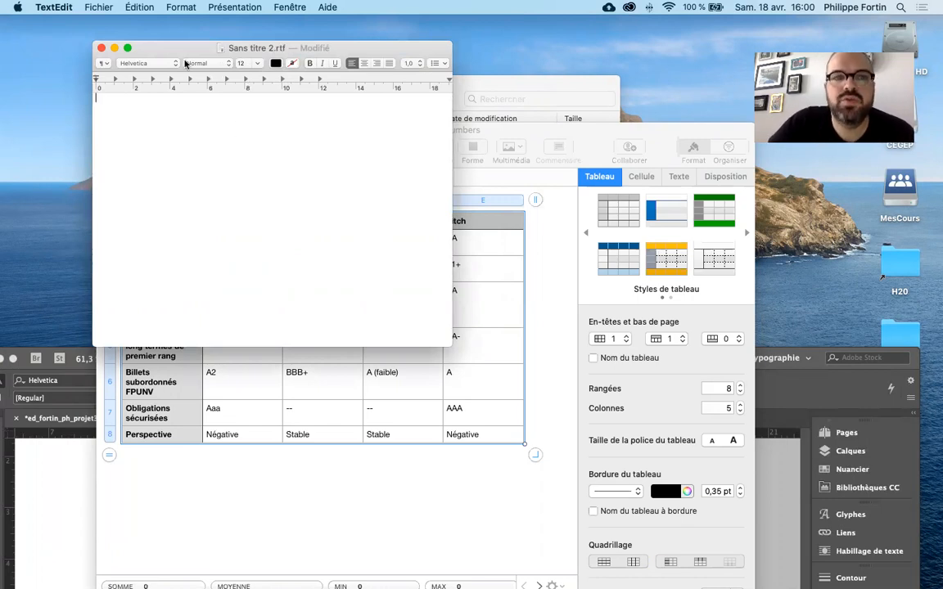
{"action": "left_click", "coordinate": [139, 7]}
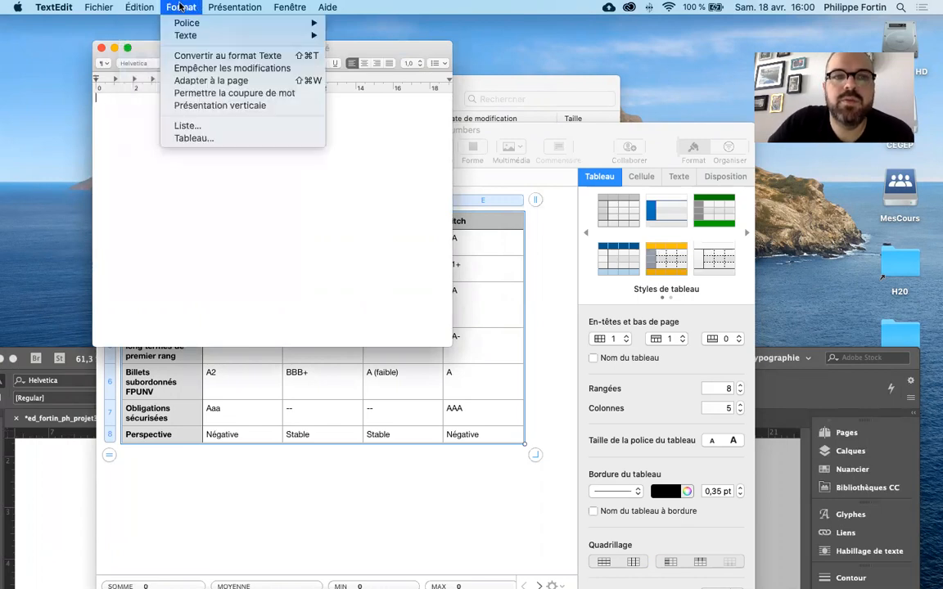
{"action": "left_click", "coordinate": [176, 55]}
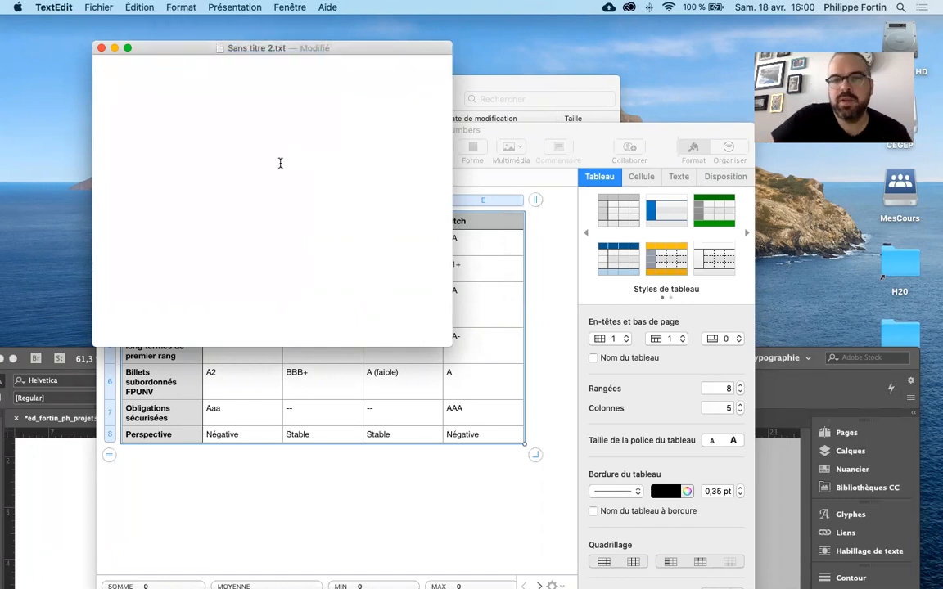
- Copy the entire table from Cotes de credit.numbers and paste it into the empty plain text document in TextEdit
{"action": "left_click", "coordinate": [500, 332]}
{"action": "left_click", "coordinate": [497, 452]}
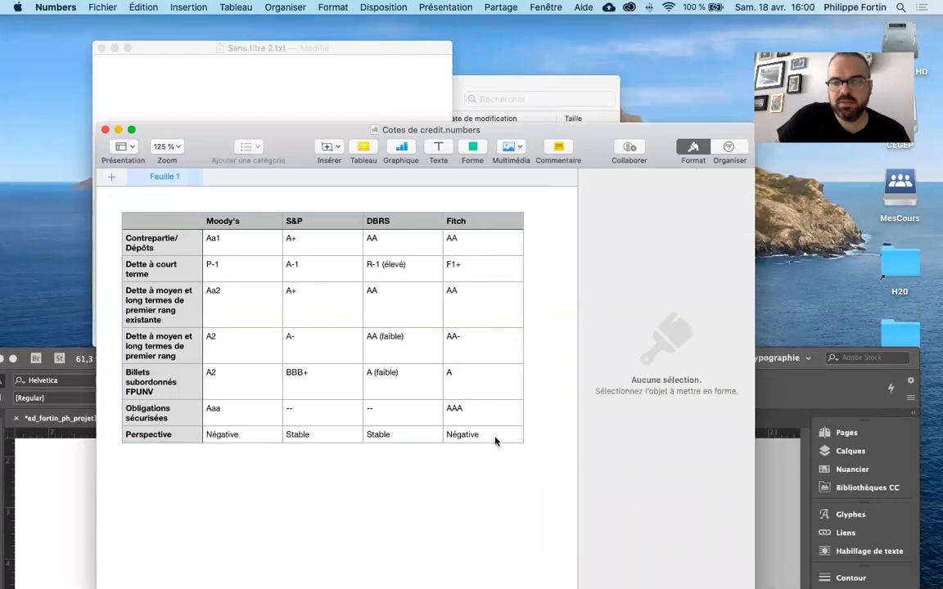
{"action": "left_click", "coordinate": [476, 427]}
{"action": "left_click", "coordinate": [170, 226]}
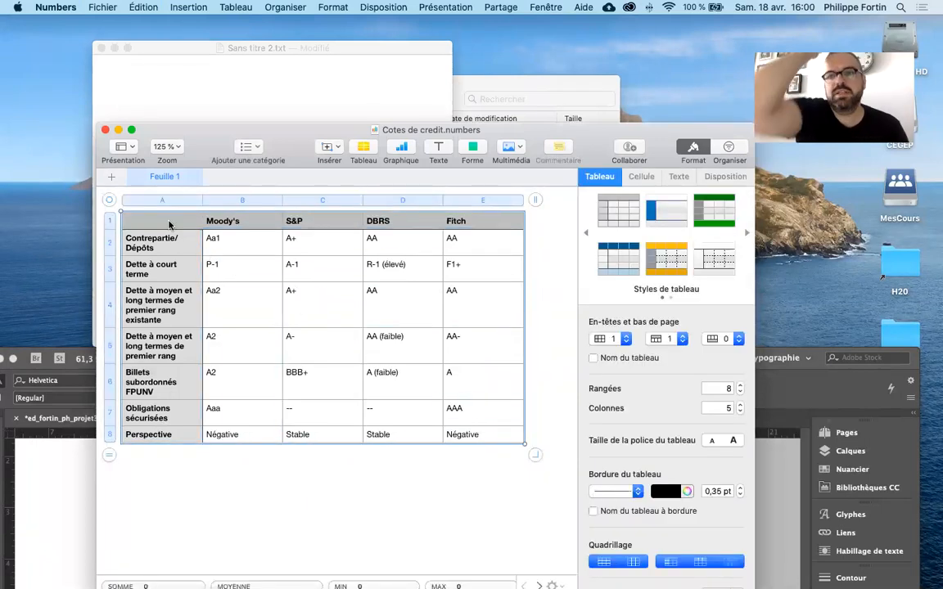
{"action": "left_click", "coordinate": [167, 86]}
{"action": "key", "text": "super+v"}
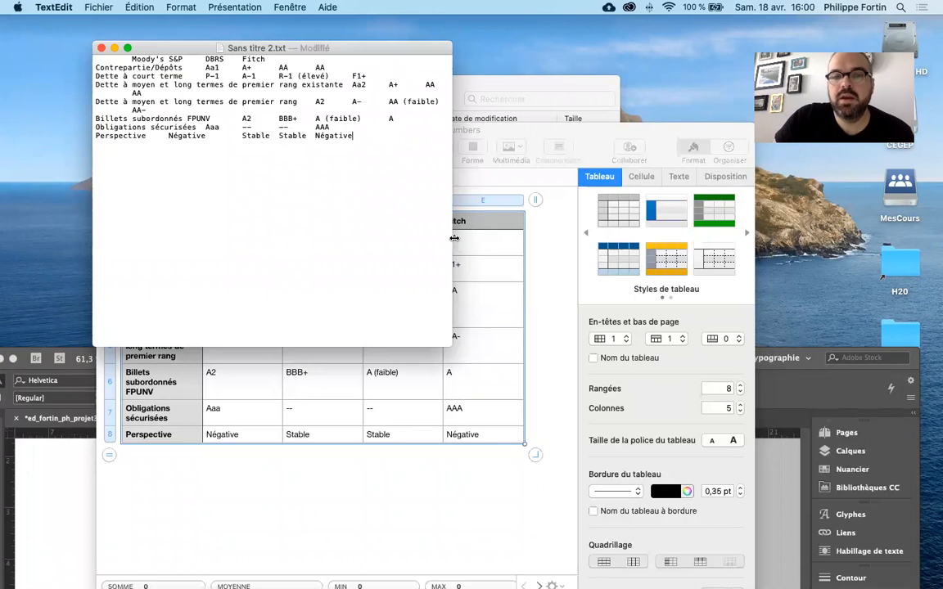
- Widen the Sans titre 2.txt window so the long rows fit, select all its text and move the window aside
{"action": "left_click_drag", "start_coordinate": [452, 234], "coordinate": [603, 236]}
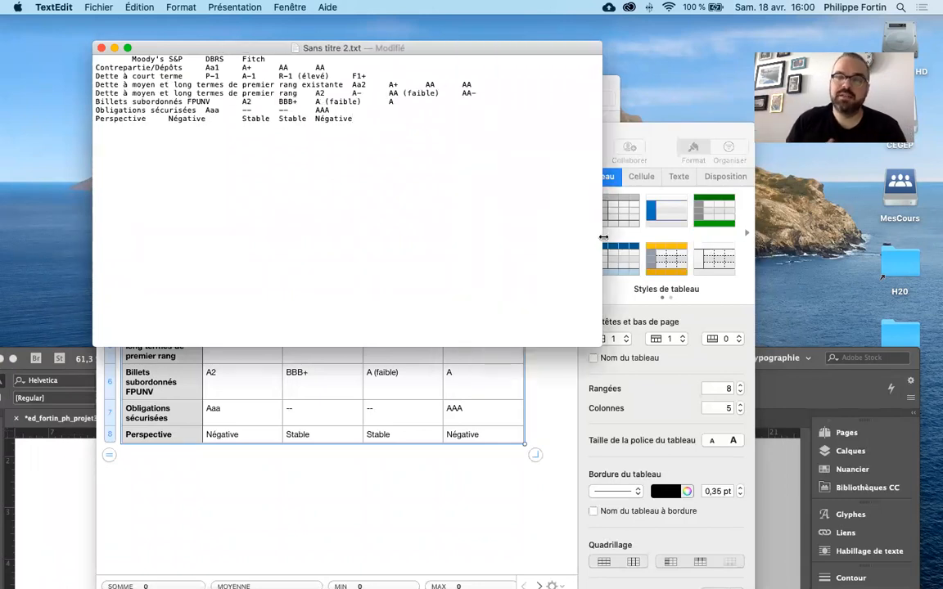
{"action": "key", "text": "super+a"}
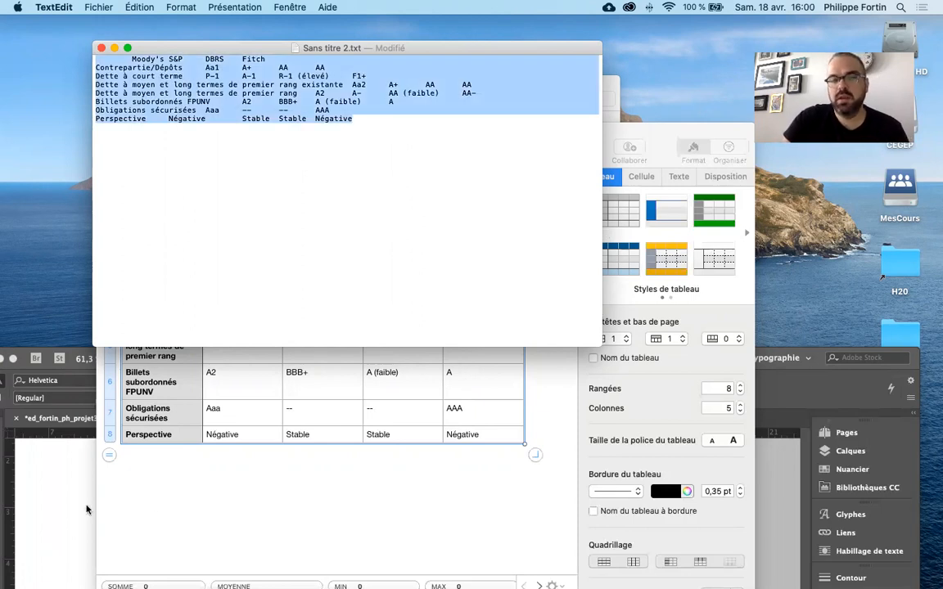
{"action": "left_click", "coordinate": [66, 459]}
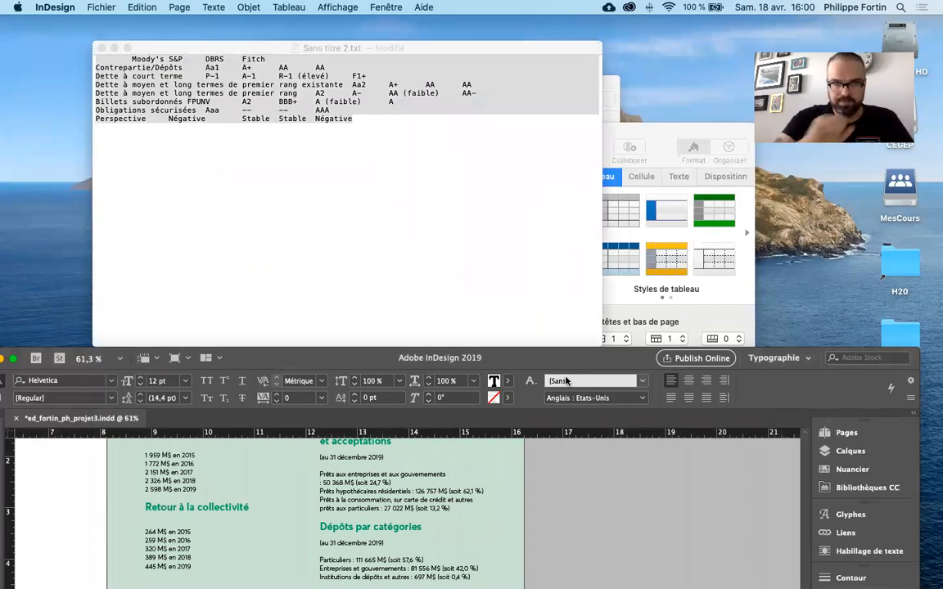
{"action": "left_click_drag", "start_coordinate": [495, 41], "coordinate": [438, 21]}
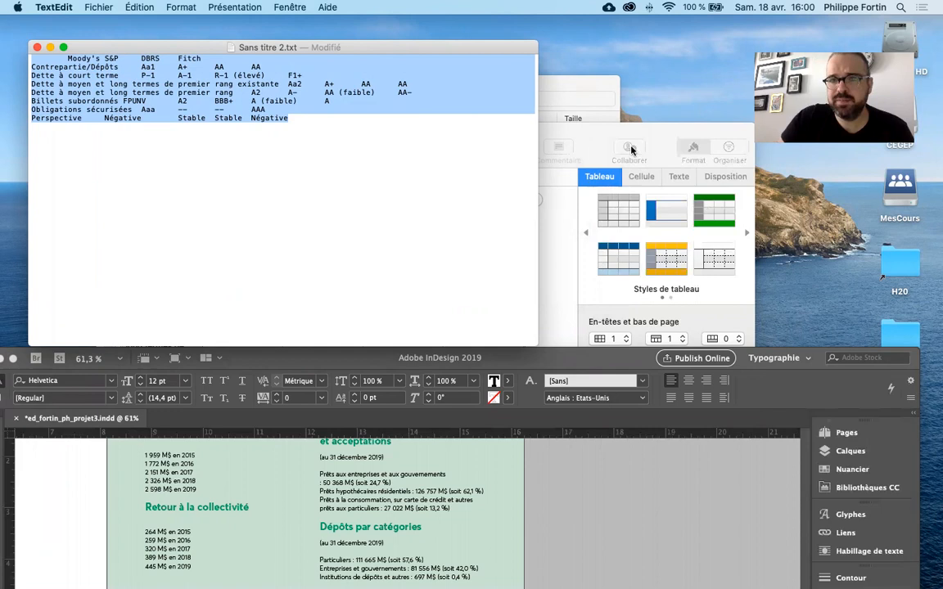
- Compare the tab-separated text in Sans titre 2.txt with the table in Cotes de credit.numbers, and deselect the Numbers table
{"action": "key", "text": "super+Tab"}
{"action": "left_click", "coordinate": [487, 51]}
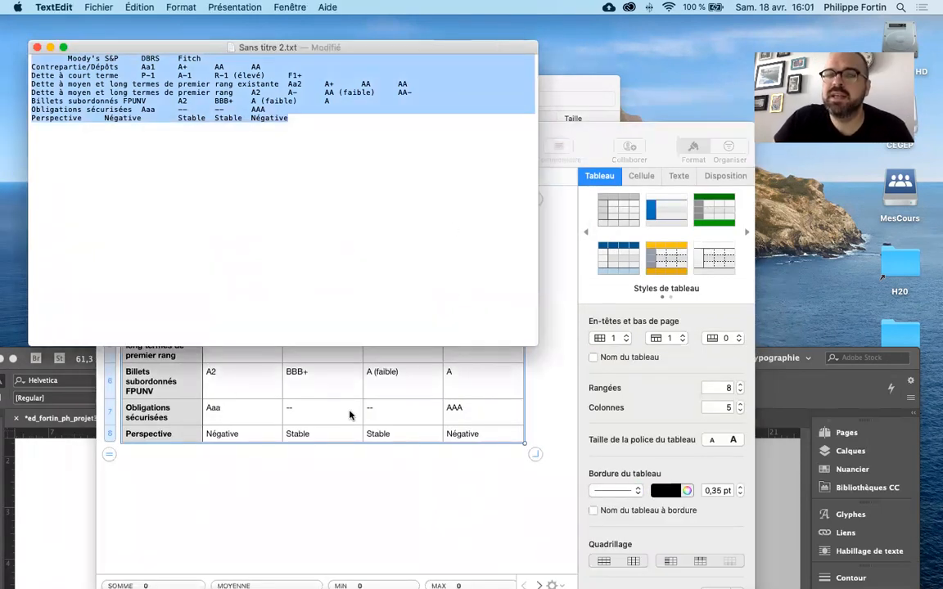
{"action": "key", "text": "super+Tab"}
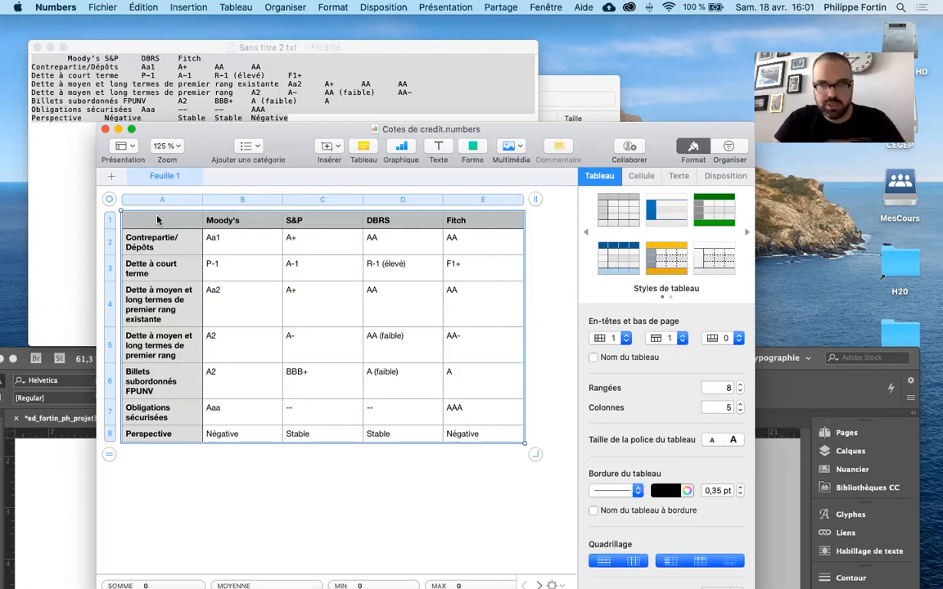
{"action": "left_click", "coordinate": [365, 454]}
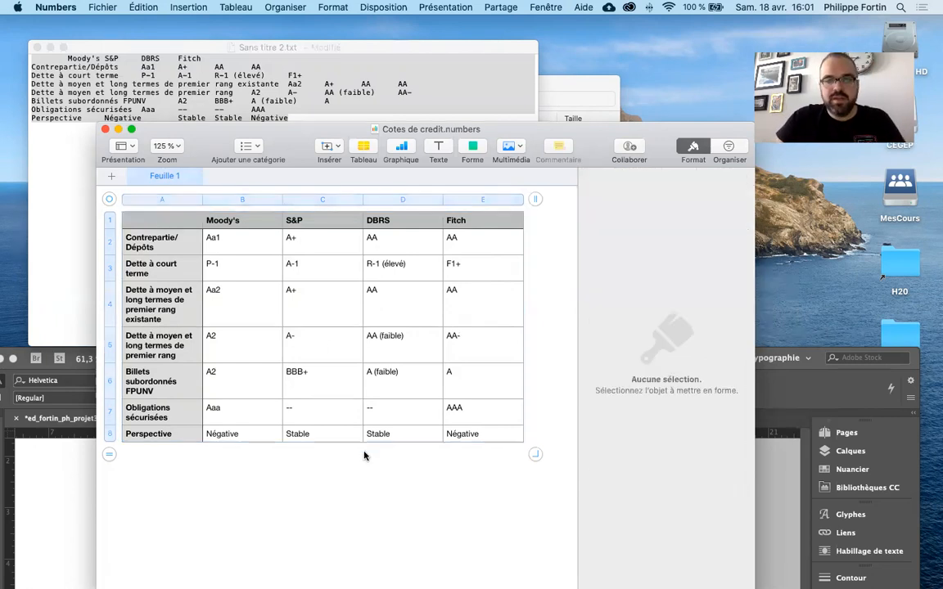
- Close Sans titre 2.txt without saving it and move the Cotes de credit.numbers window up so its whole table shows
{"action": "left_click", "coordinate": [37, 46]}
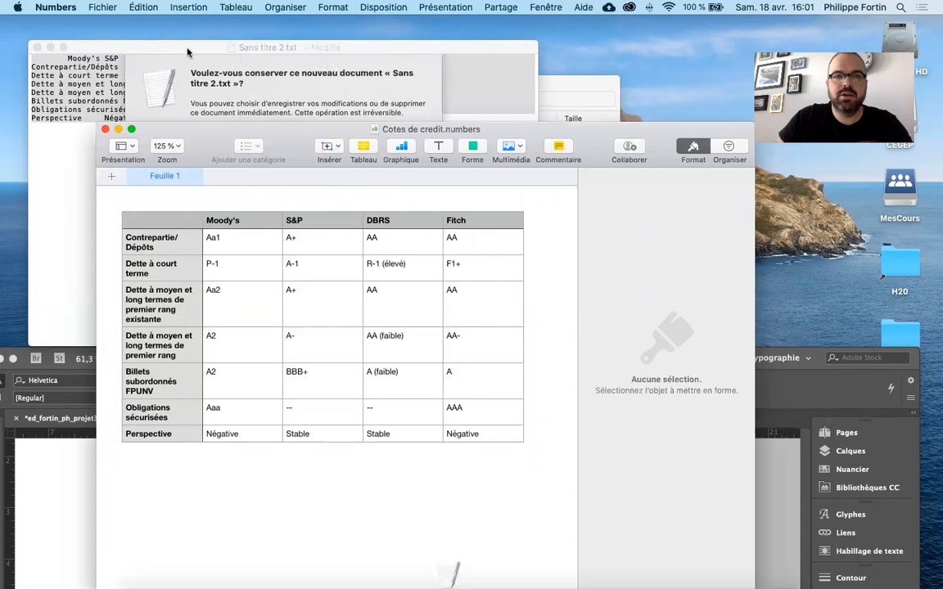
{"action": "left_click", "coordinate": [187, 52]}
{"action": "left_click", "coordinate": [190, 240]}
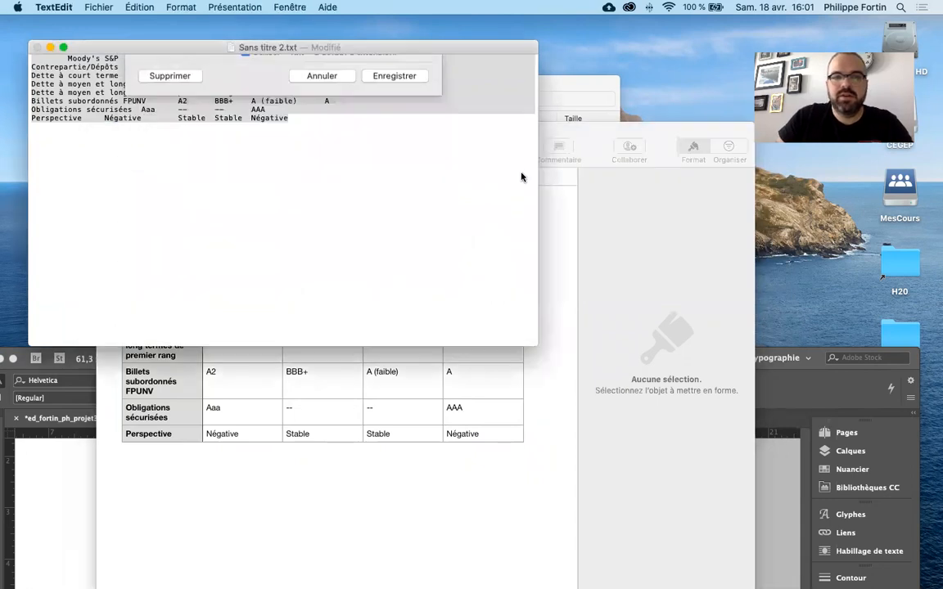
{"action": "left_click", "coordinate": [557, 127]}
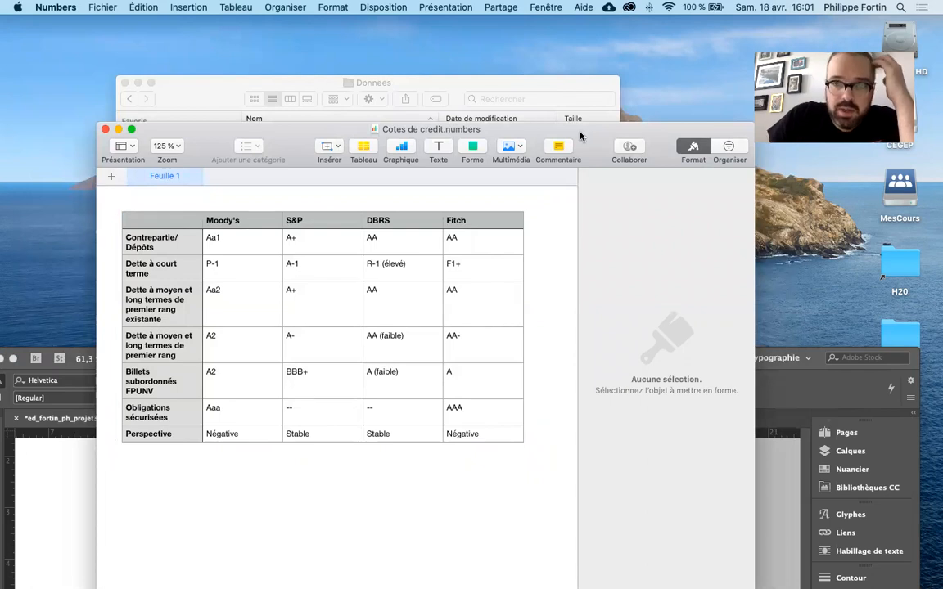
{"action": "left_click_drag", "start_coordinate": [581, 136], "coordinate": [585, 54]}
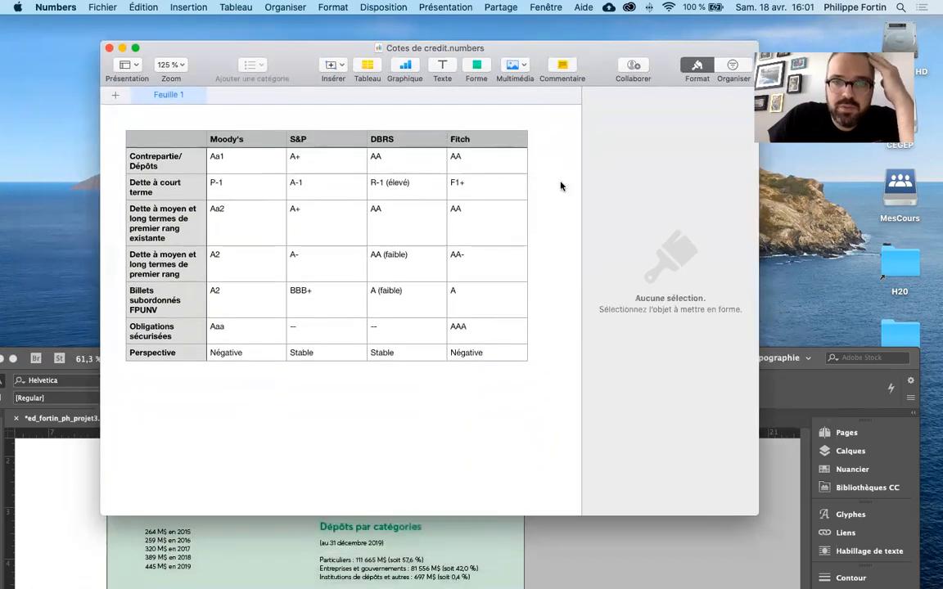
- Copy the entire credit ratings table from Cotes de credit.numbers
{"action": "left_click", "coordinate": [501, 354]}
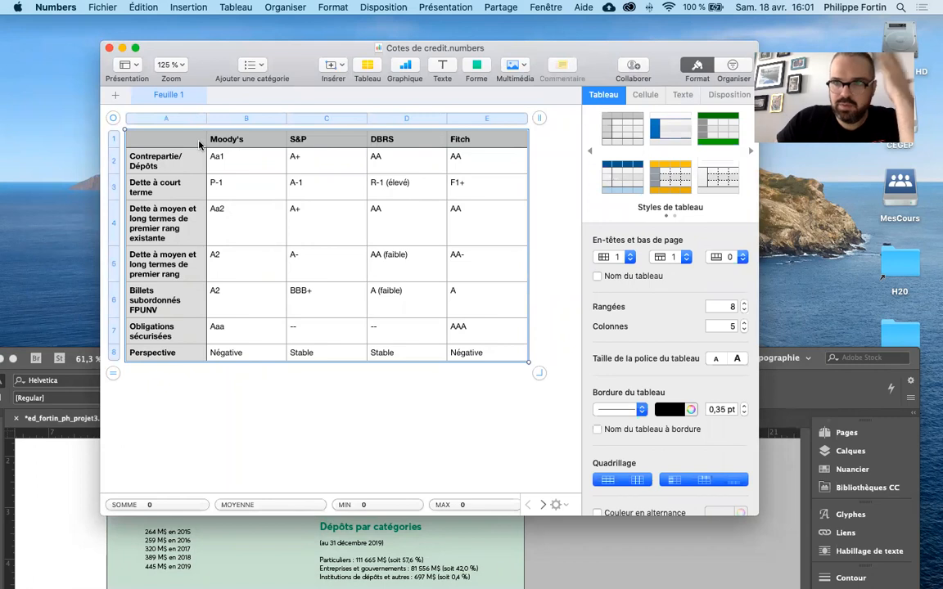
{"action": "left_click", "coordinate": [452, 425]}
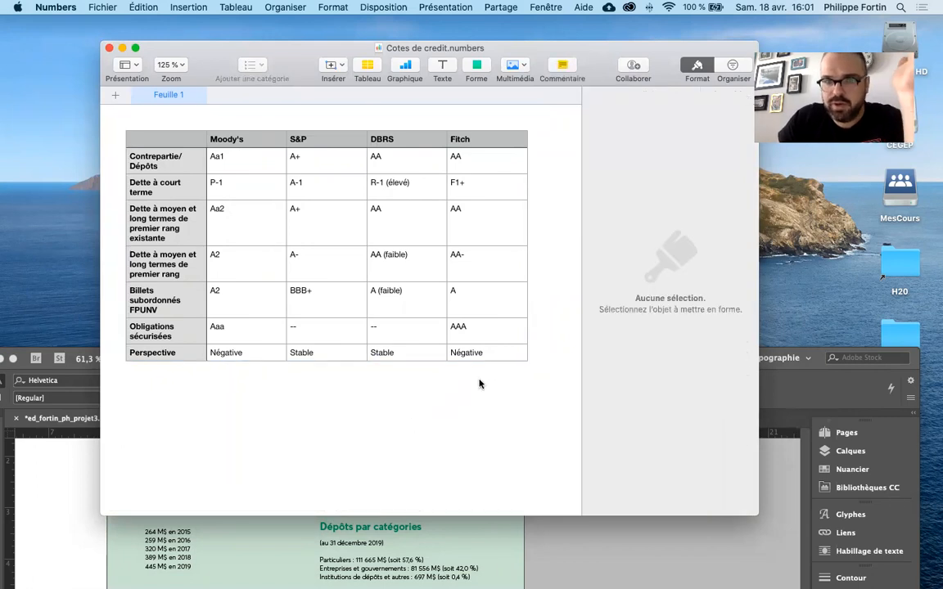
{"action": "left_click", "coordinate": [505, 355]}
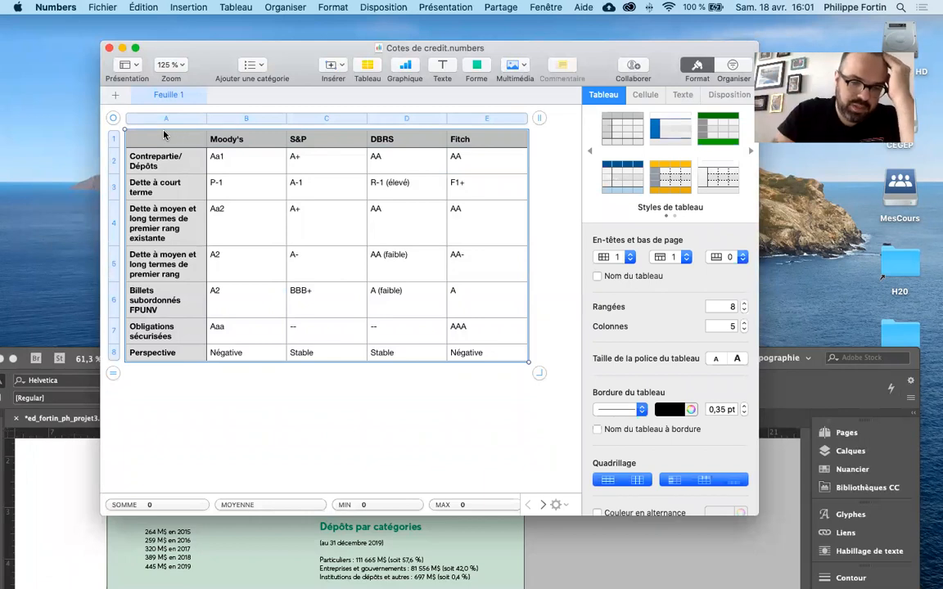
{"action": "key", "text": "super+c"}
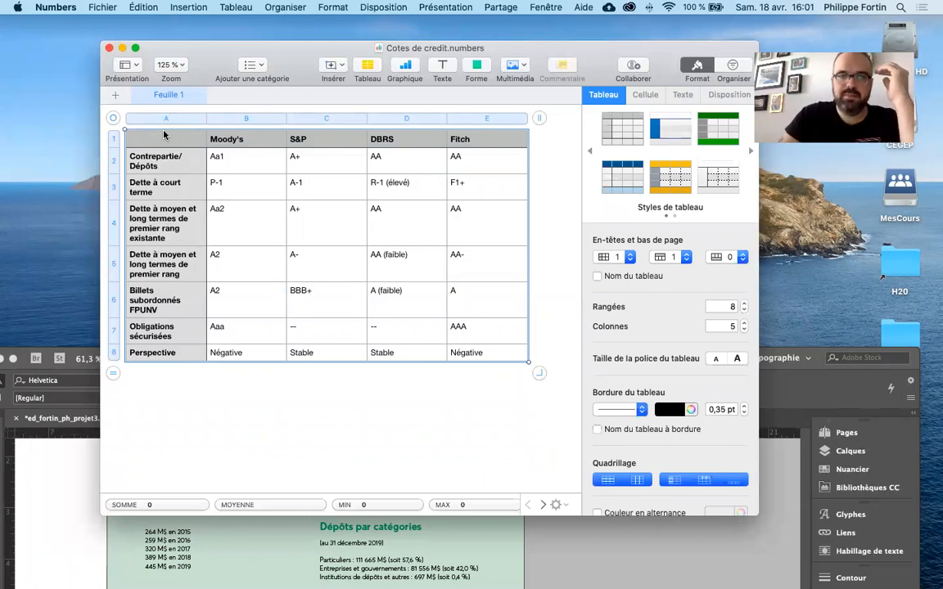
- Switch to InDesign and place the text cursor on the empty line below the "Cotes de crédit" heading
{"action": "left_click", "coordinate": [758, 543]}
{"action": "double_click", "coordinate": [592, 359]}
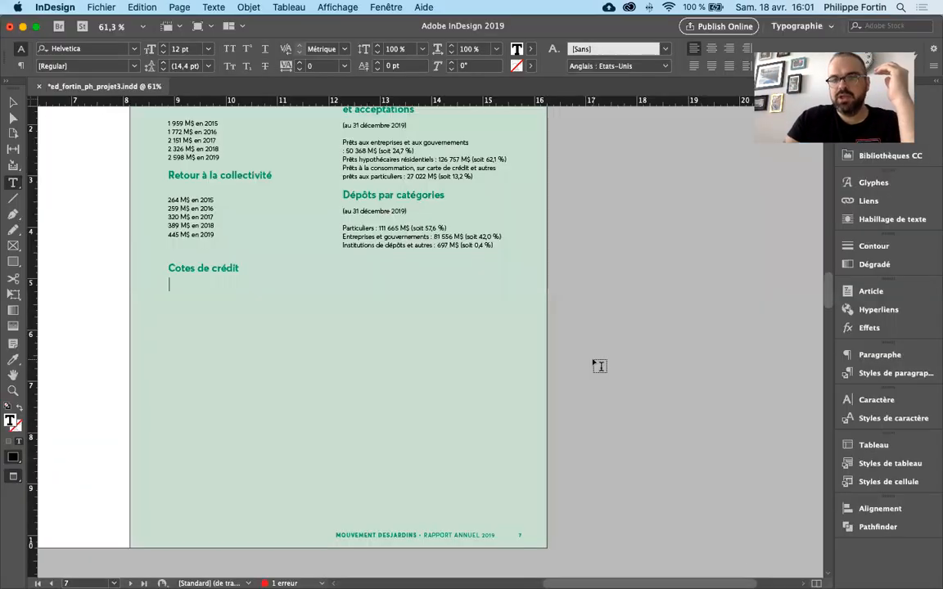
{"action": "left_click", "coordinate": [13, 102]}
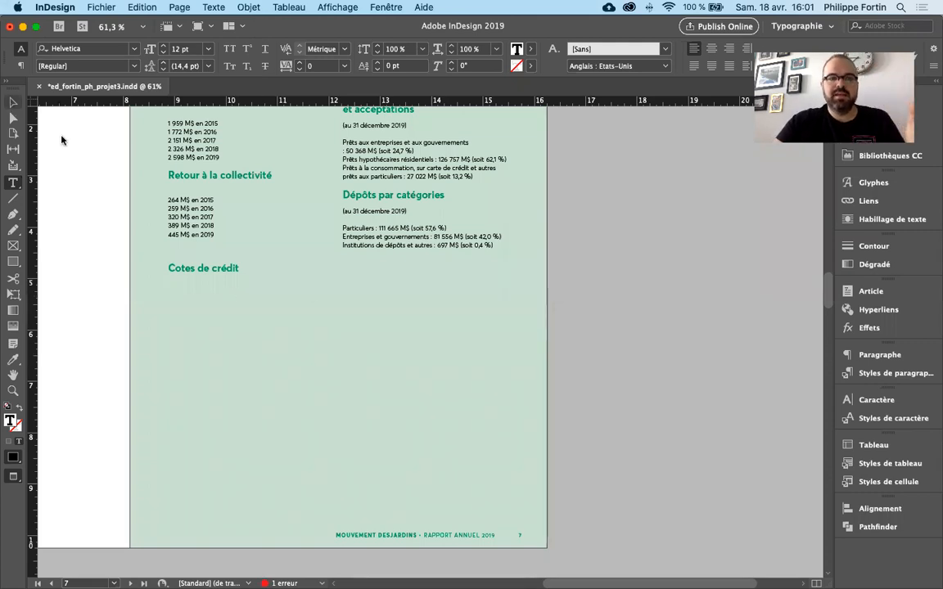
{"action": "double_click", "coordinate": [191, 289]}
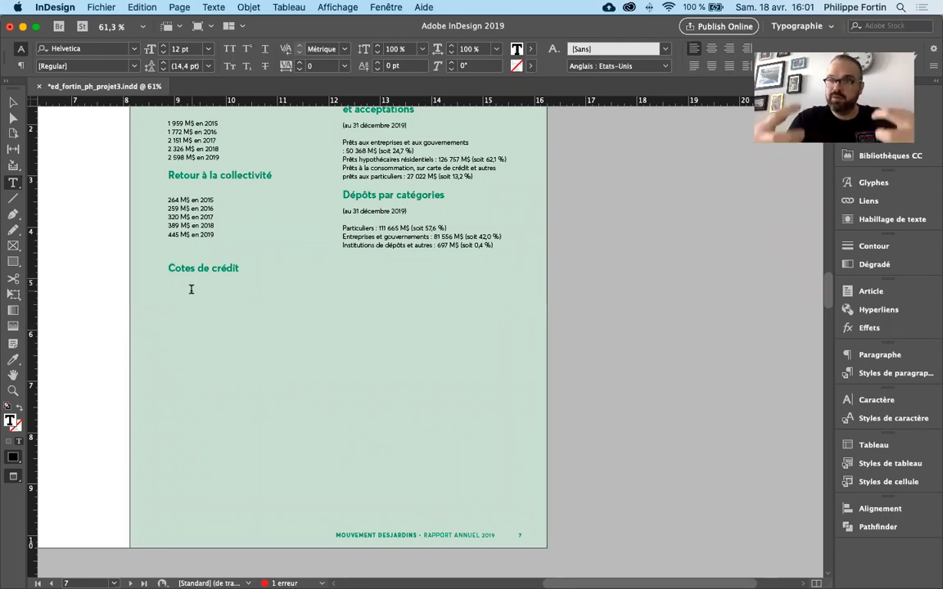
- Set pasting from other applications to "Texte seul", try pasting the table below "Cotes de crédit" and undo the paste
{"action": "left_click", "coordinate": [64, 6]}
{"action": "mouse_move", "coordinate": [66, 36]}
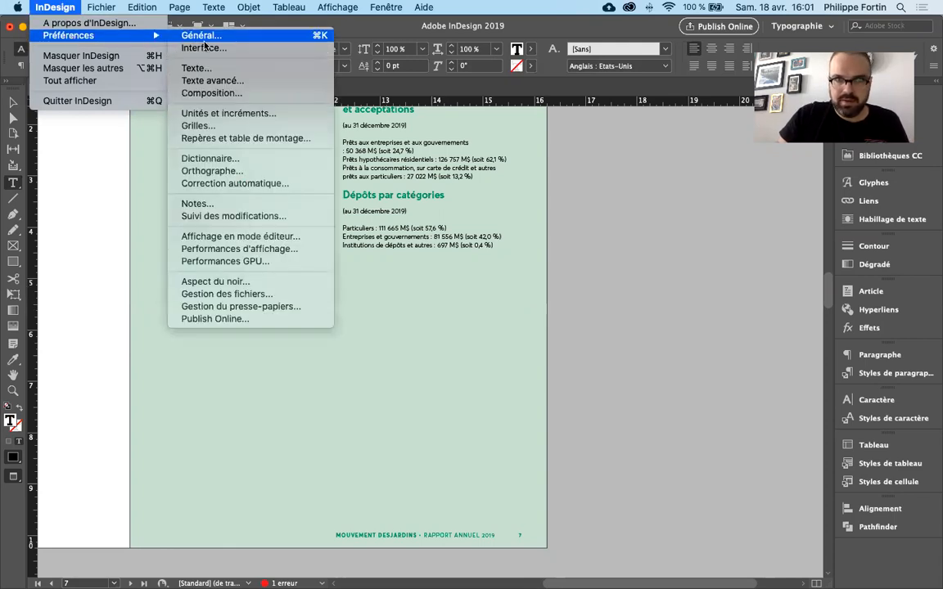
{"action": "left_click", "coordinate": [308, 307]}
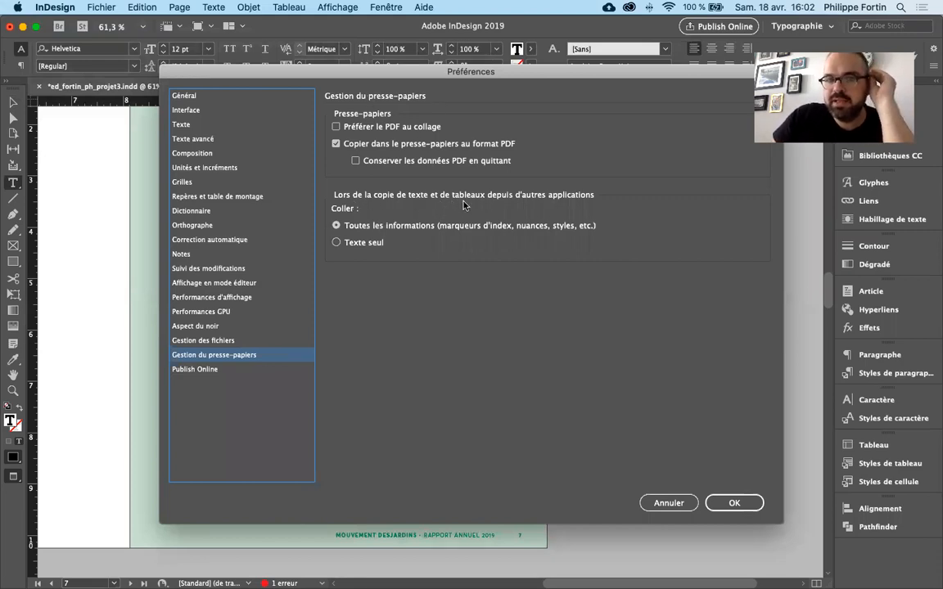
{"action": "left_click", "coordinate": [363, 243]}
{"action": "left_click", "coordinate": [733, 502]}
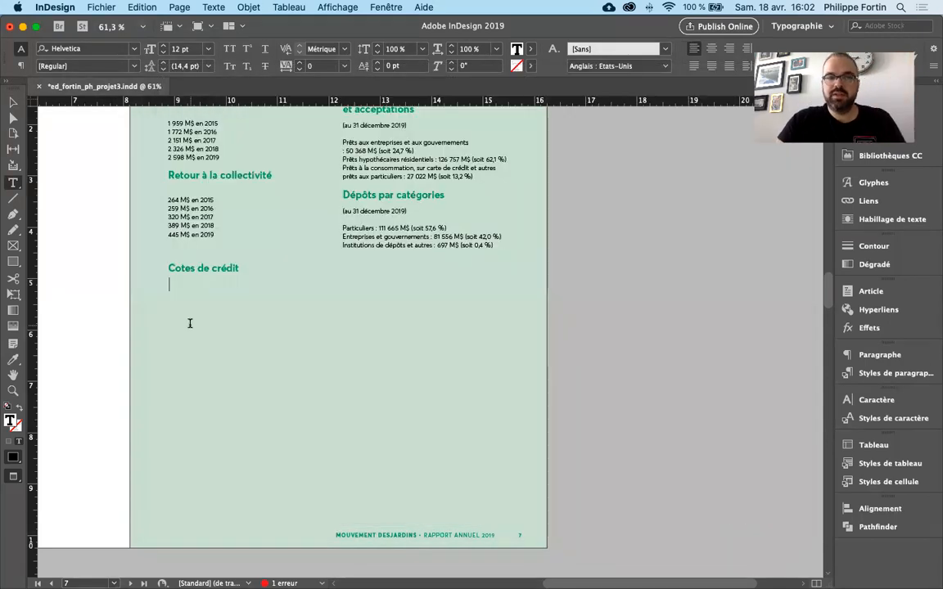
{"action": "key", "text": "super+v"}
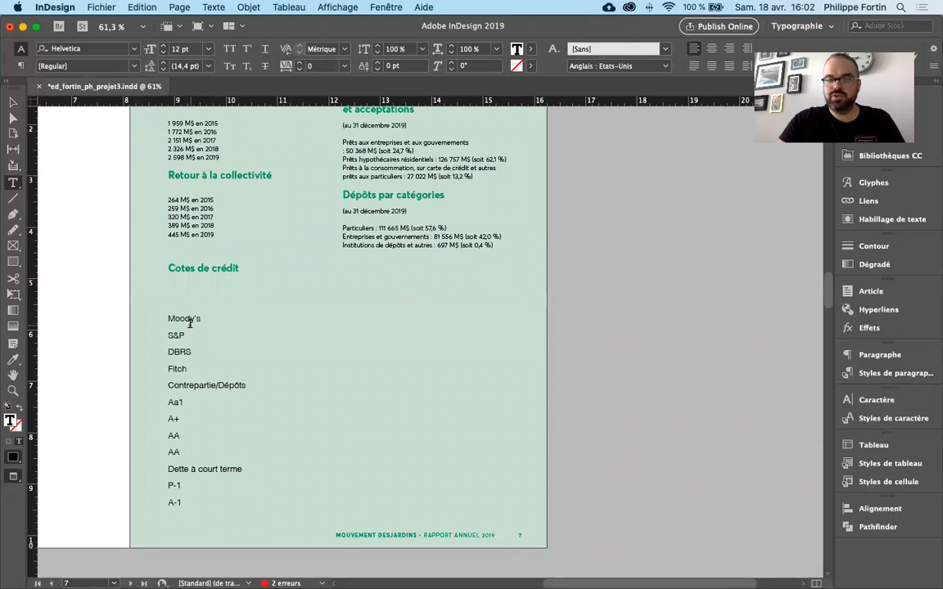
{"action": "key", "text": "super+z"}
- Set pasting from other applications to "Toutes les informations" and paste the Numbers table below the "Cotes de crédit" heading
{"action": "left_click", "coordinate": [54, 7]}
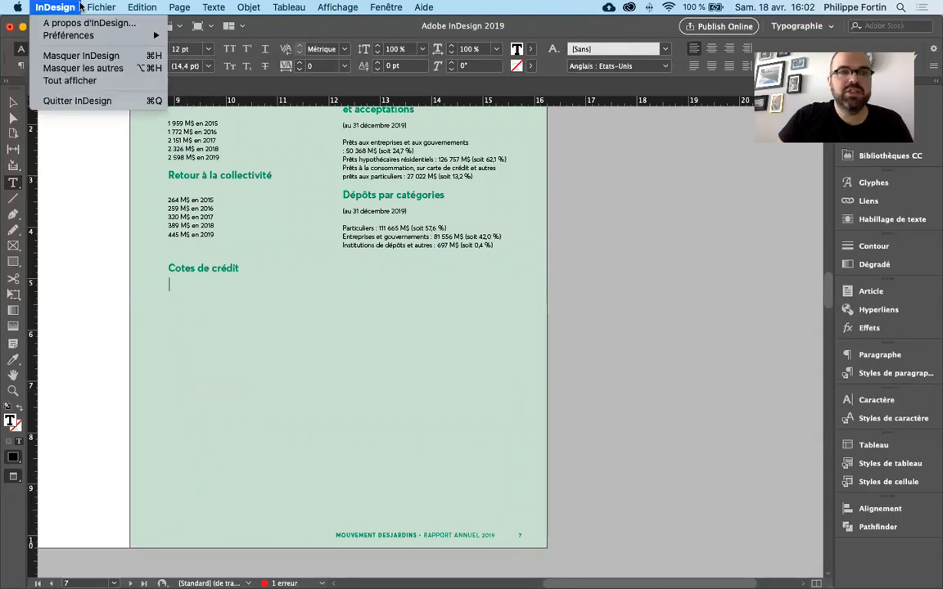
{"action": "mouse_move", "coordinate": [90, 35]}
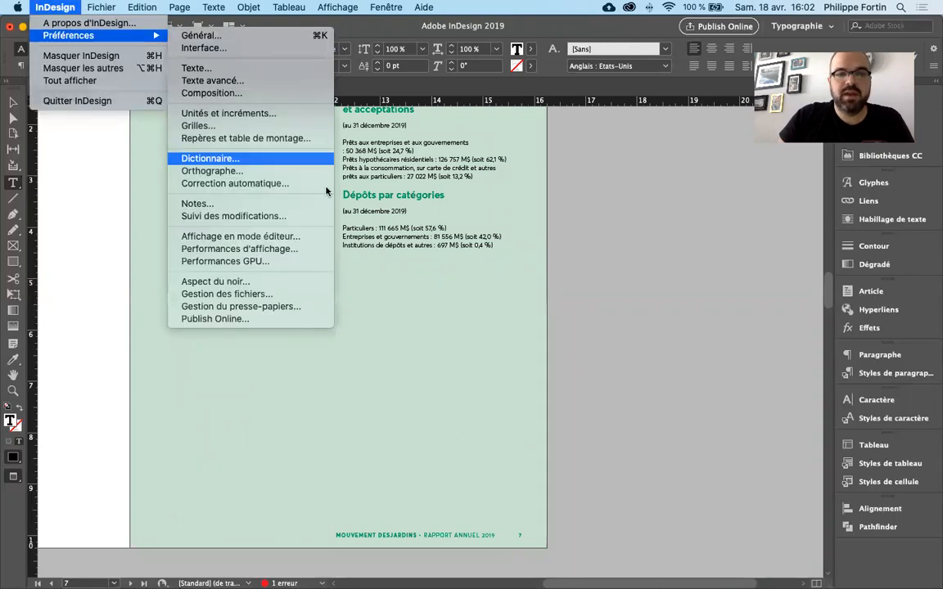
{"action": "left_click", "coordinate": [324, 306]}
{"action": "left_click", "coordinate": [357, 228]}
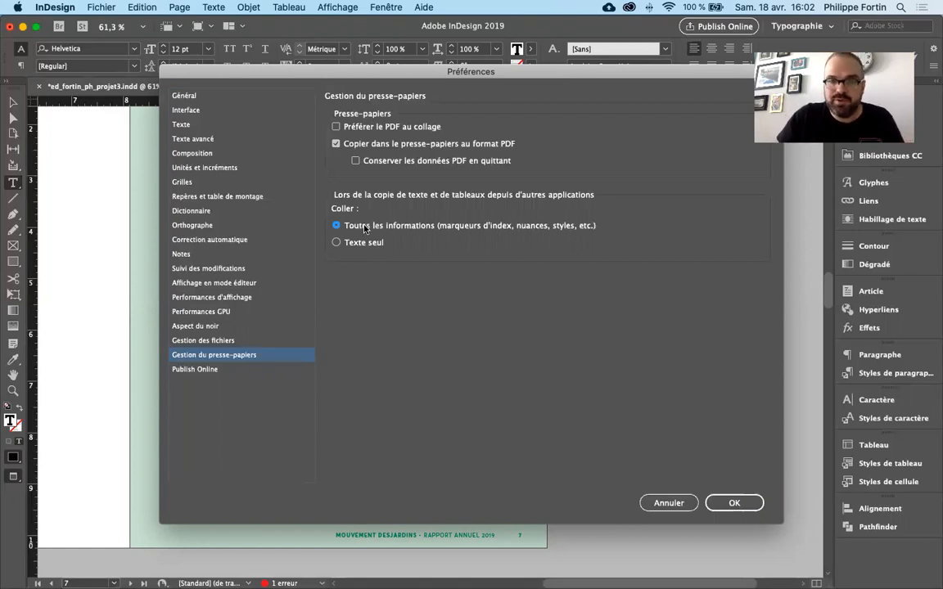
{"action": "left_click", "coordinate": [723, 504]}
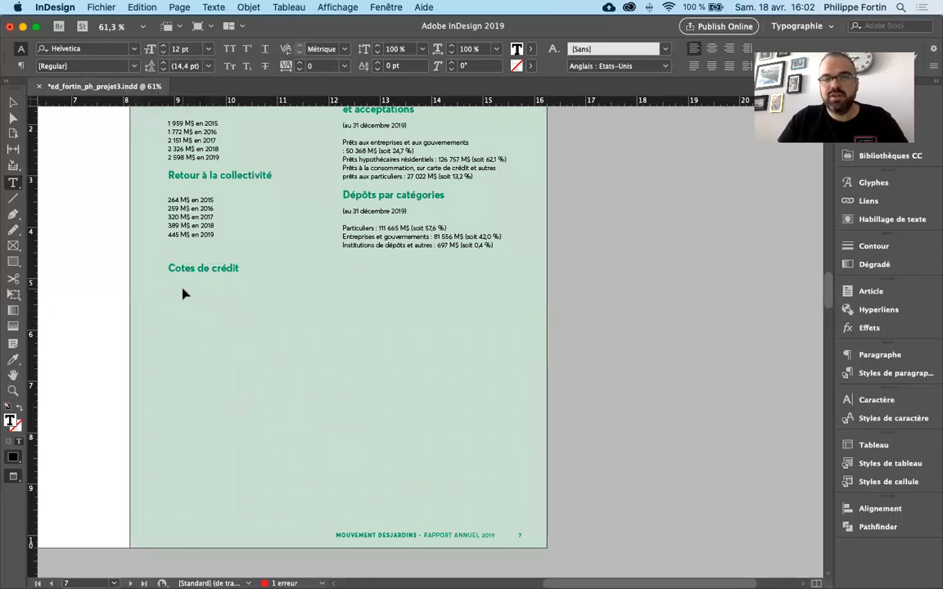
{"action": "key", "text": "super+v"}
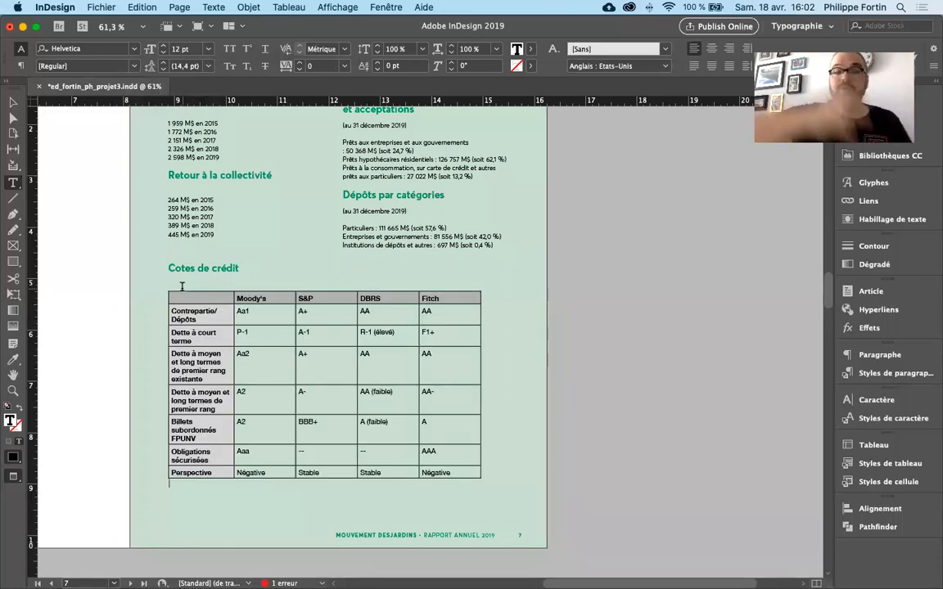
{"action": "left_click_drag", "start_coordinate": [182, 296], "coordinate": [416, 393]}
{"action": "left_click", "coordinate": [406, 396]}
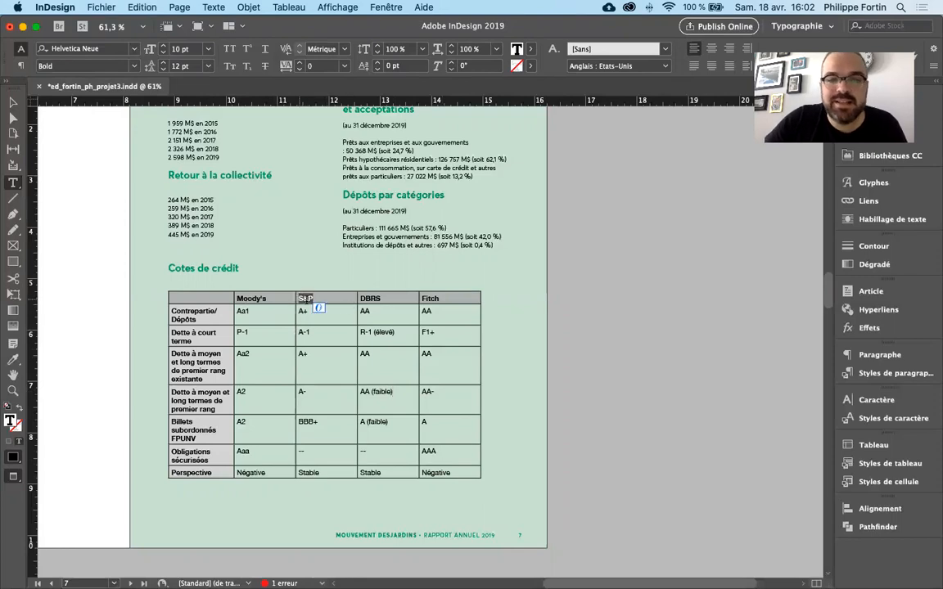
{"action": "left_click", "coordinate": [367, 300]}
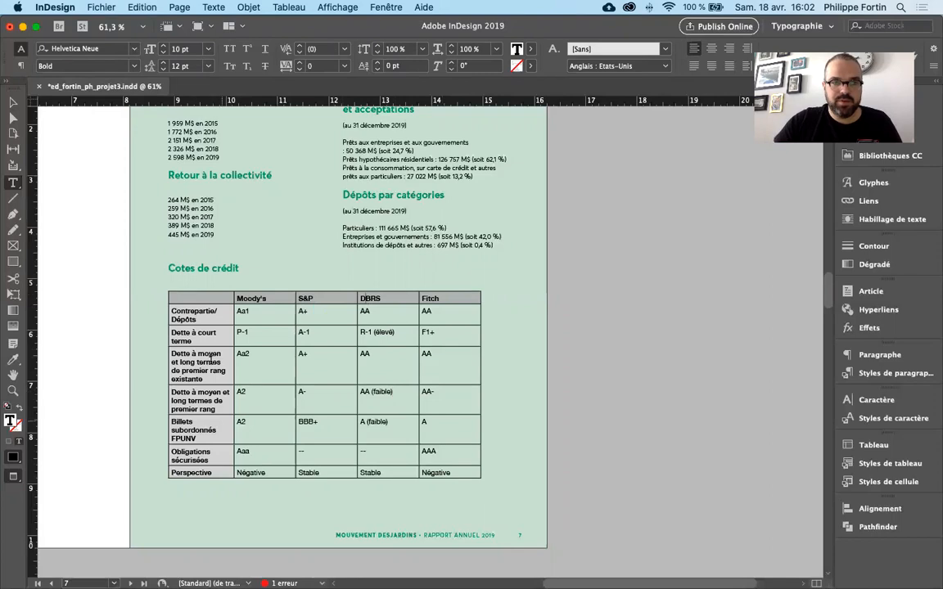
- Delete the empty line between the "Cotes de crédit" heading and the pasted table
{"action": "left_click", "coordinate": [177, 286]}
{"action": "key", "text": "BackSpace"}
{"action": "left_click", "coordinate": [195, 476]}
- Apply the [Tableau simple] table style to the whole "Cotes de crédit" table and clear its style overrides
{"action": "left_click", "coordinate": [184, 287]}
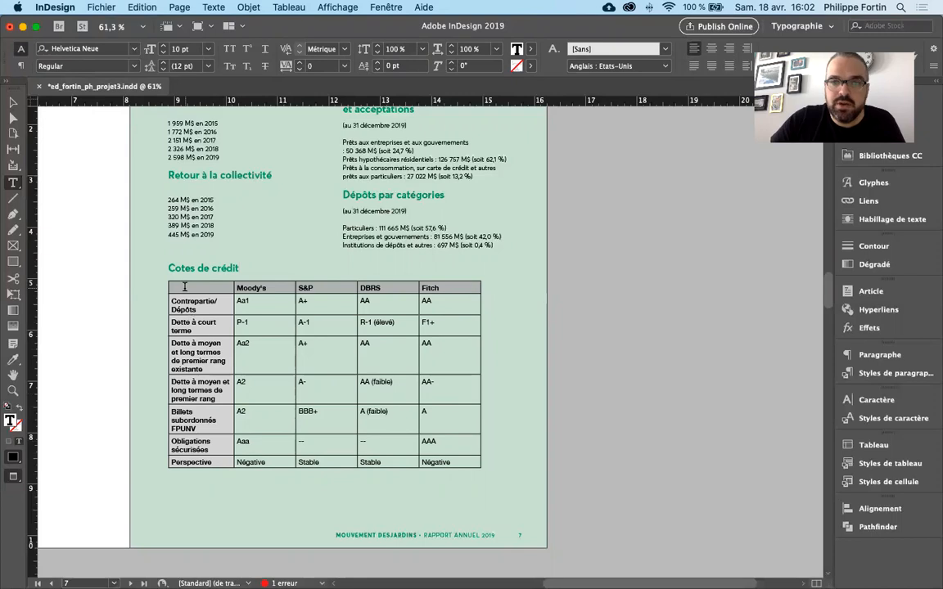
{"action": "left_click", "coordinate": [184, 287]}
{"action": "left_click_drag", "start_coordinate": [185, 288], "coordinate": [463, 458]}
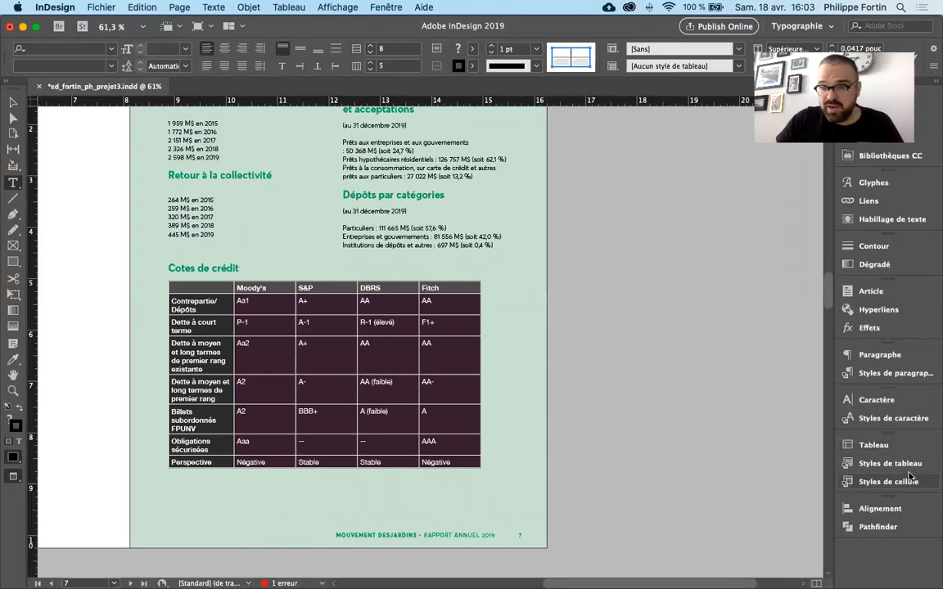
{"action": "left_click", "coordinate": [866, 464]}
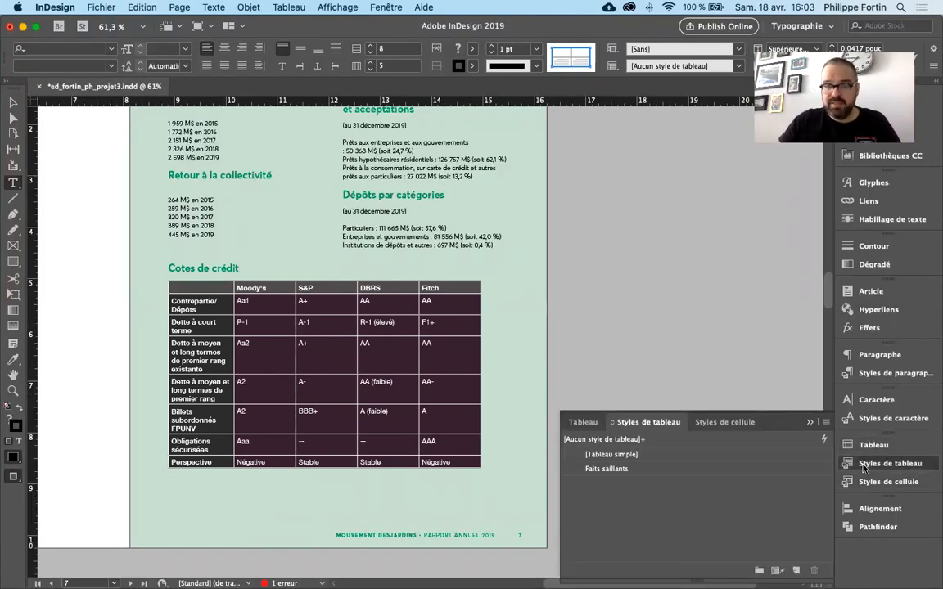
{"action": "left_click", "coordinate": [694, 455]}
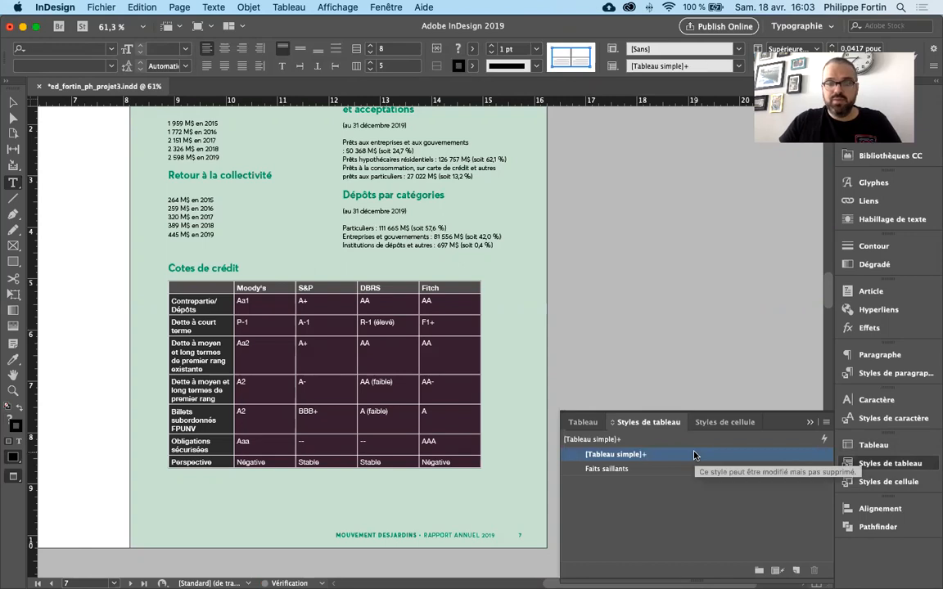
{"action": "mouse_move", "coordinate": [644, 457]}
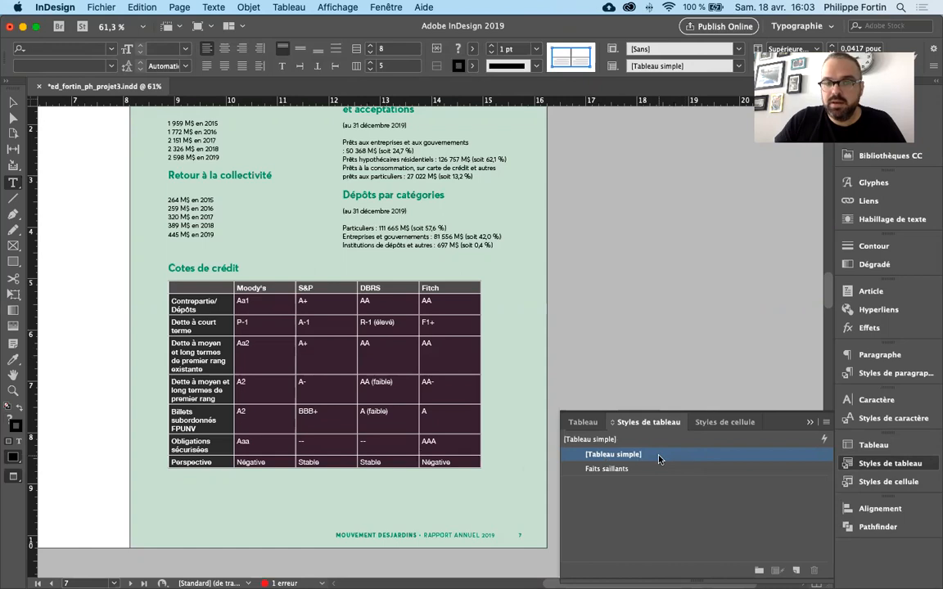
- Apply the [Sans] cell style to all the table's cells, clearing their overrides, and deselect the cells
{"action": "left_click", "coordinate": [883, 480]}
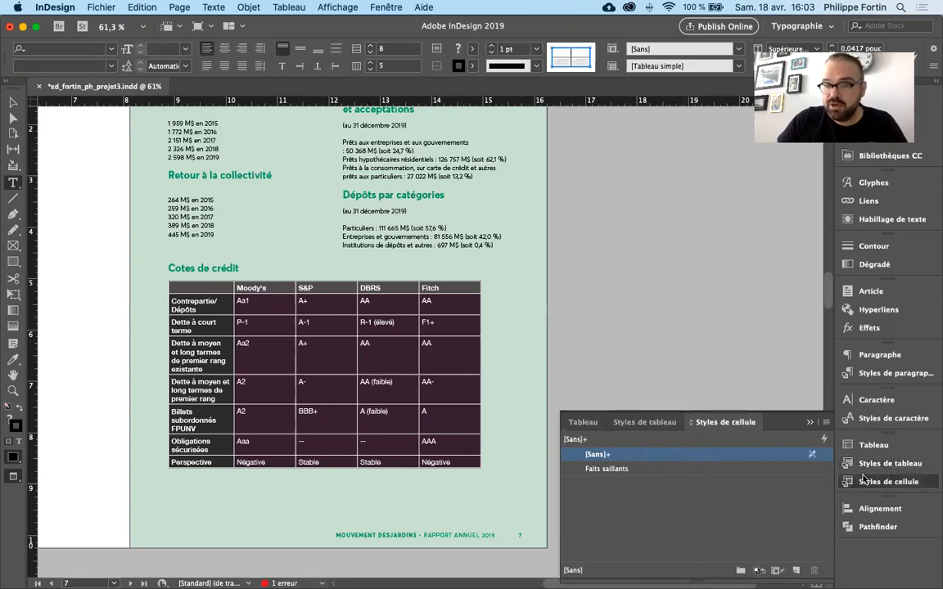
{"action": "left_click", "coordinate": [695, 457], "text": "alt"}
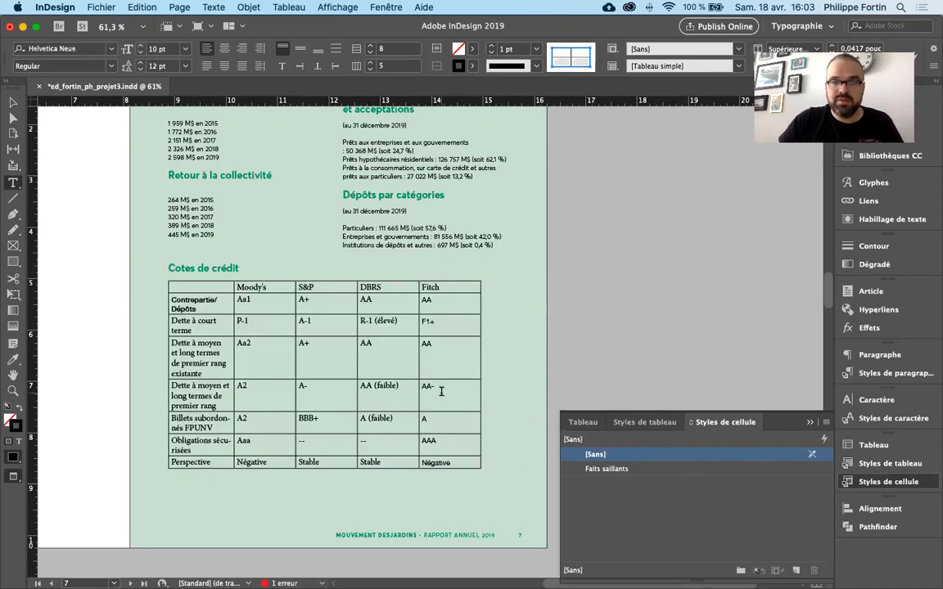
{"action": "left_click", "coordinate": [441, 392]}
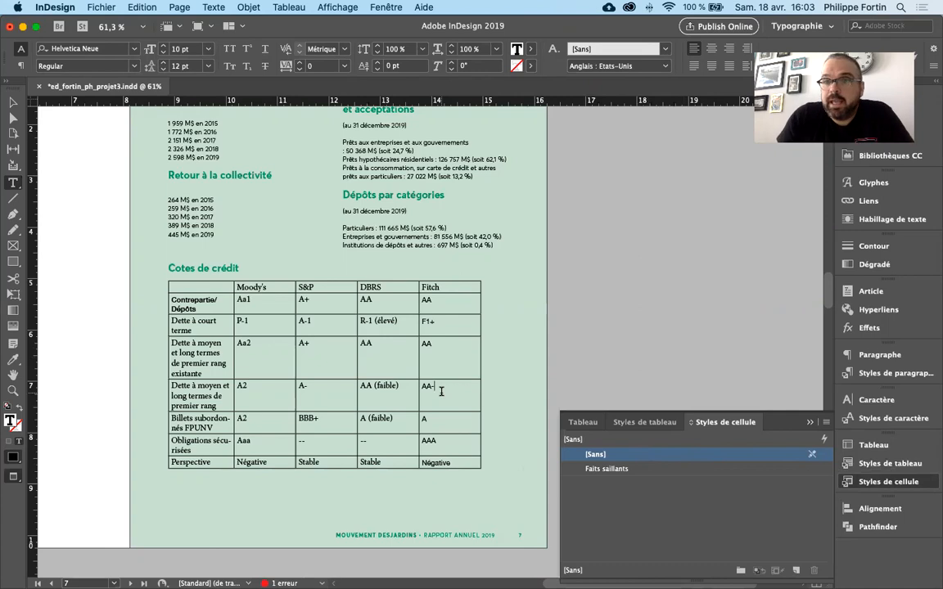
- Select all cells of the "Cotes de crédit" table and apply the Faits saillants table style
{"action": "left_click_drag", "start_coordinate": [432, 460], "coordinate": [194, 282]}
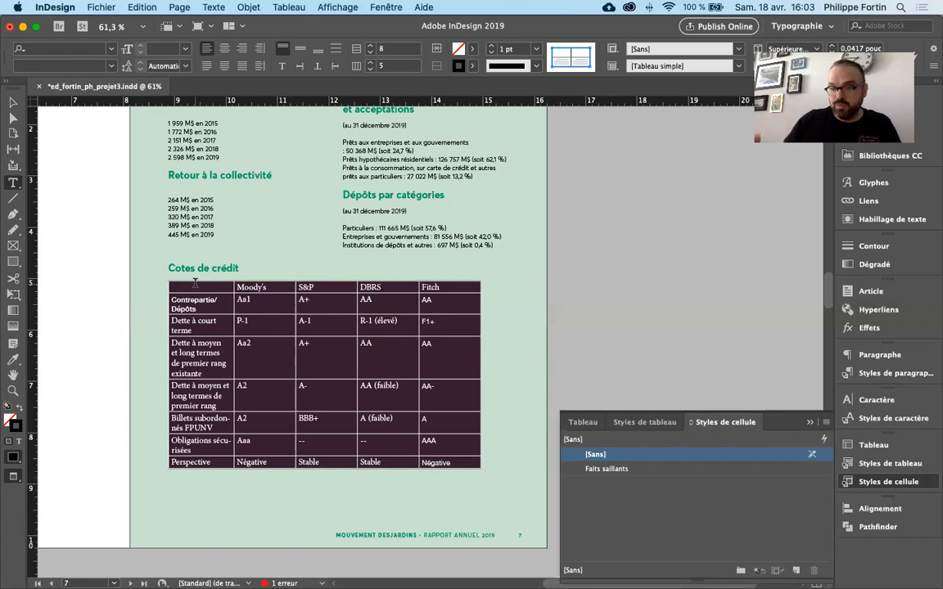
{"action": "left_click", "coordinate": [888, 464]}
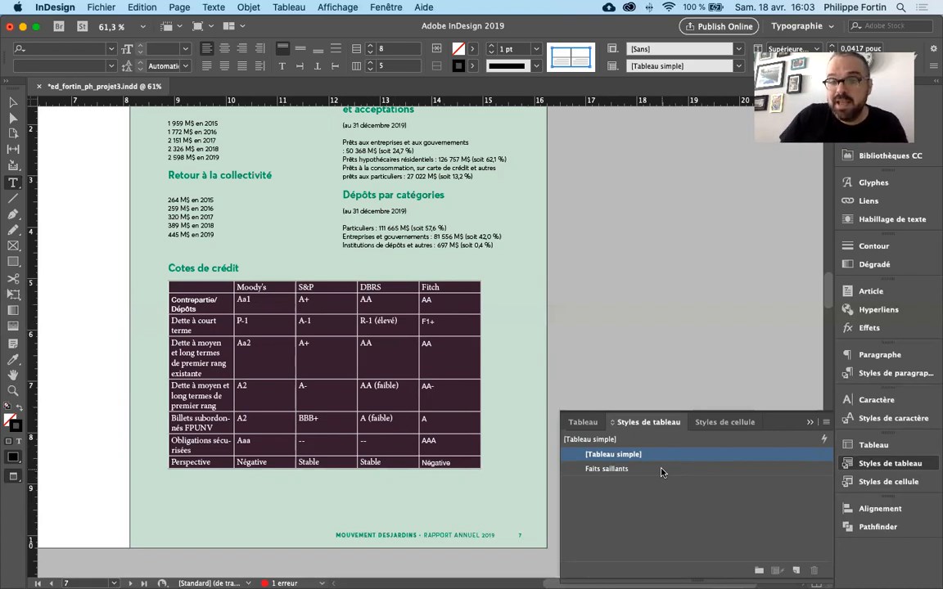
{"action": "left_click", "coordinate": [888, 481]}
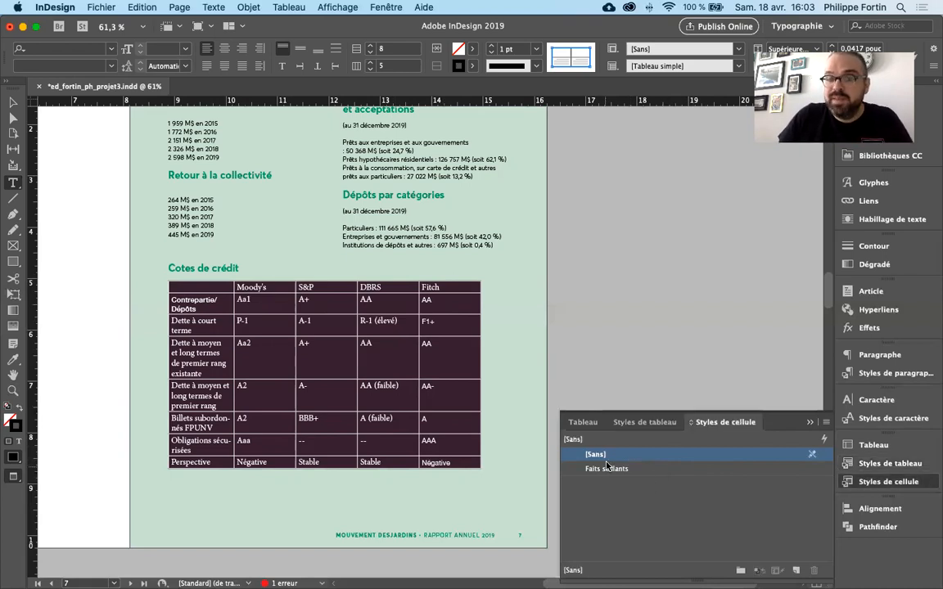
{"action": "left_click", "coordinate": [878, 464]}
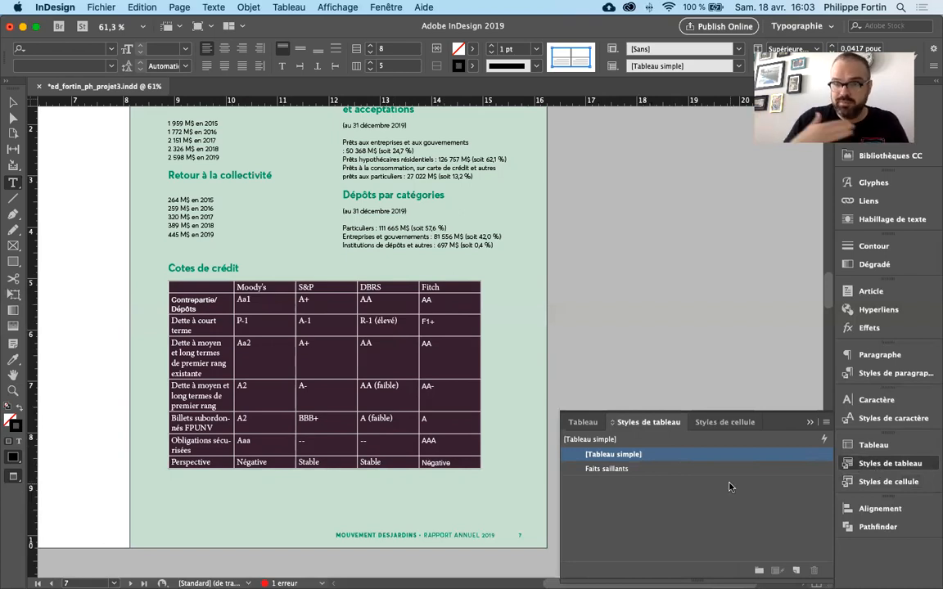
{"action": "left_click", "coordinate": [632, 469]}
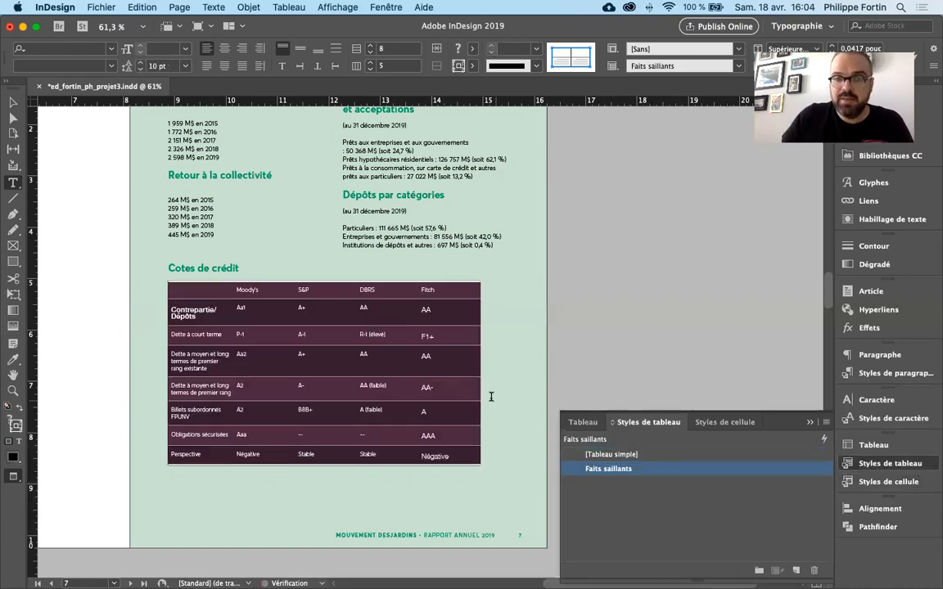
- Deselect the "Cotes de crédit" table cells and the text frame to check the styled table
{"action": "left_click", "coordinate": [470, 392]}
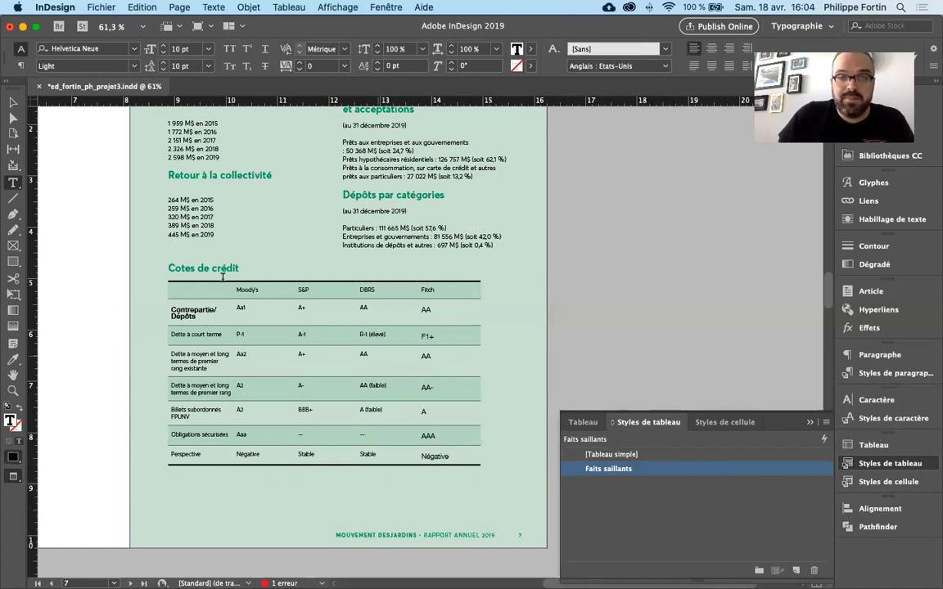
{"action": "left_click", "coordinate": [13, 103]}
{"action": "left_click", "coordinate": [586, 328]}
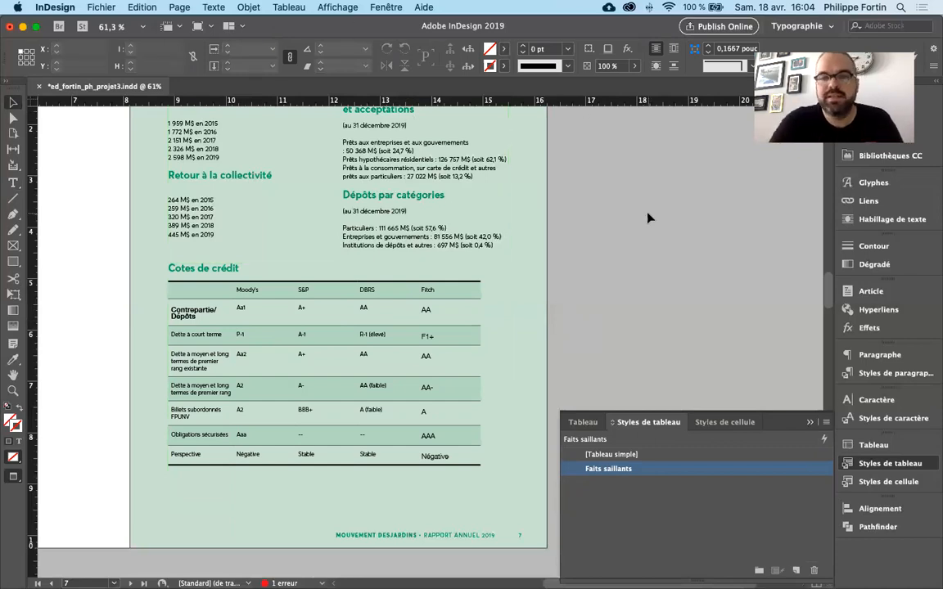
{"action": "left_click", "coordinate": [442, 359]}
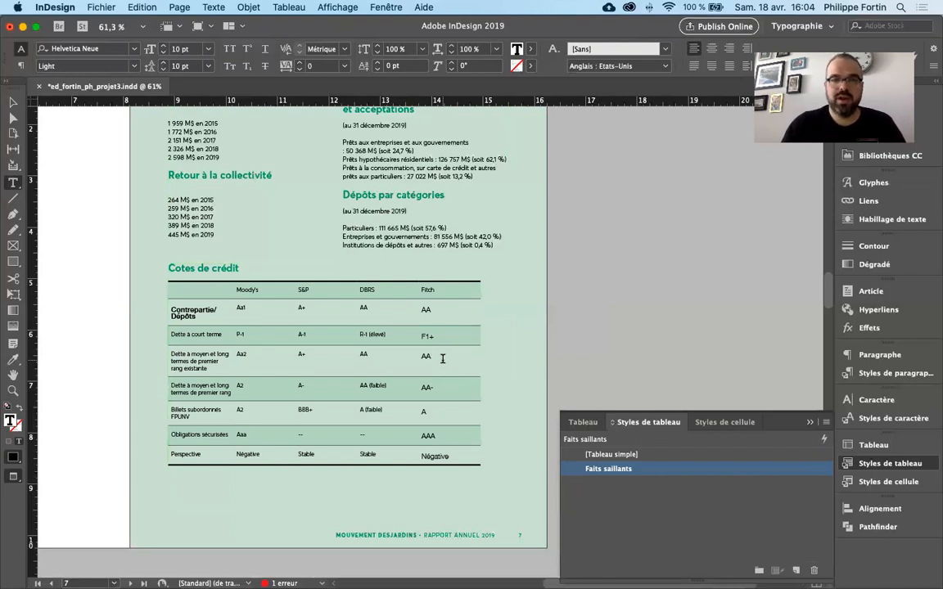
{"action": "left_click", "coordinate": [13, 103]}
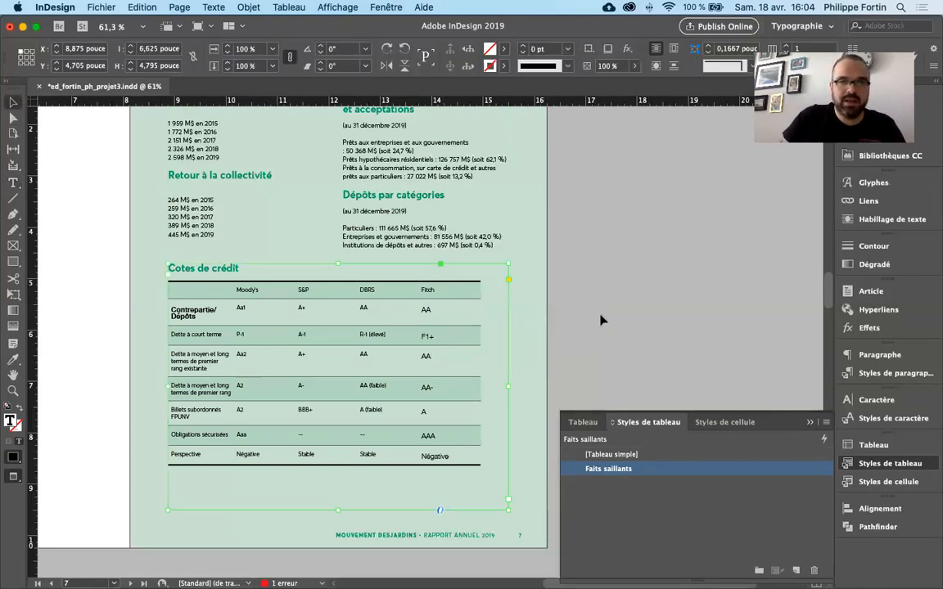
{"action": "left_click", "coordinate": [604, 321]}
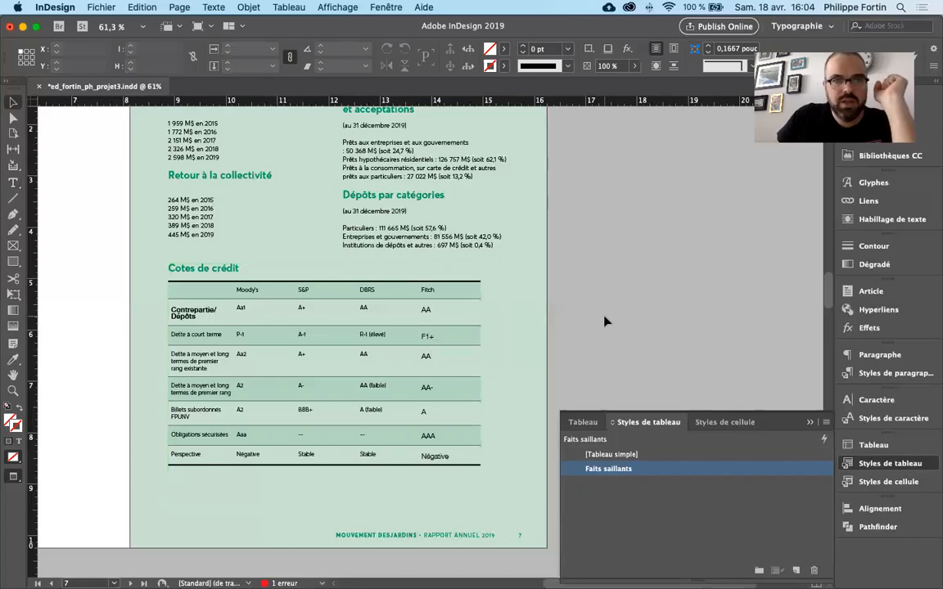
- Reset the text of all the table's cells to [Paragraphe standard] without overrides, then apply the Texte tableau paragraph style
{"action": "left_click", "coordinate": [363, 383]}
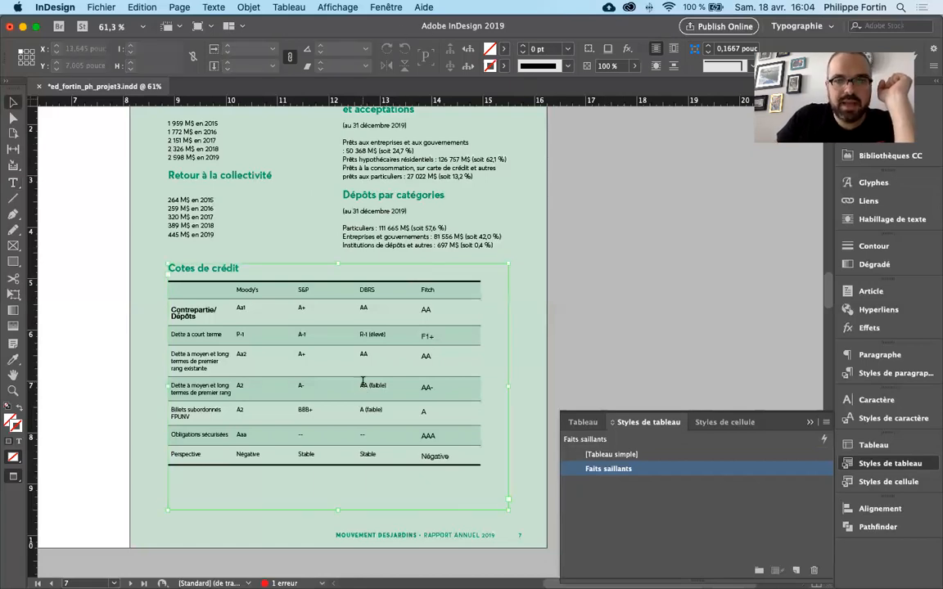
{"action": "double_click", "coordinate": [465, 455]}
{"action": "left_click_drag", "start_coordinate": [465, 455], "coordinate": [200, 297]}
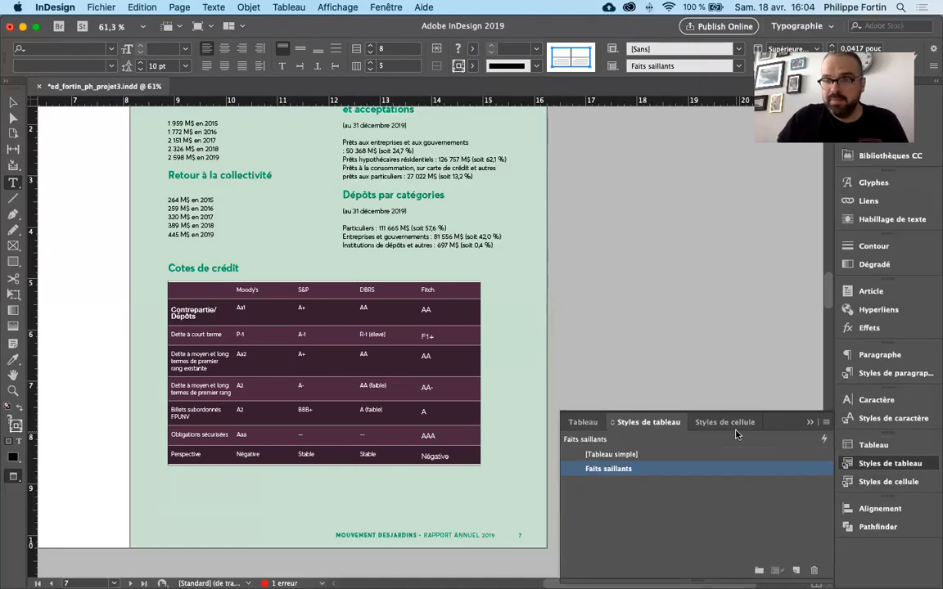
{"action": "left_click", "coordinate": [867, 373]}
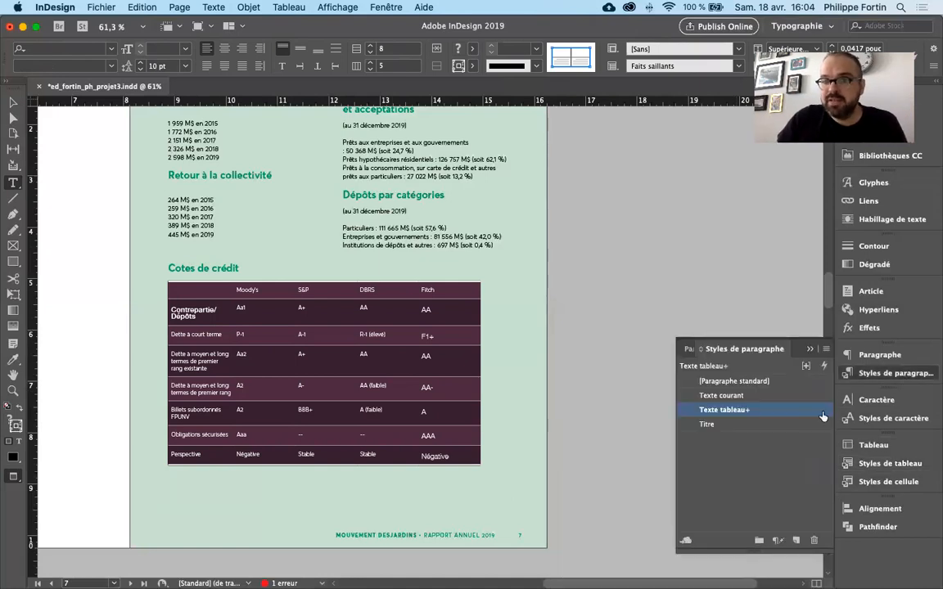
{"action": "left_click", "coordinate": [788, 382]}
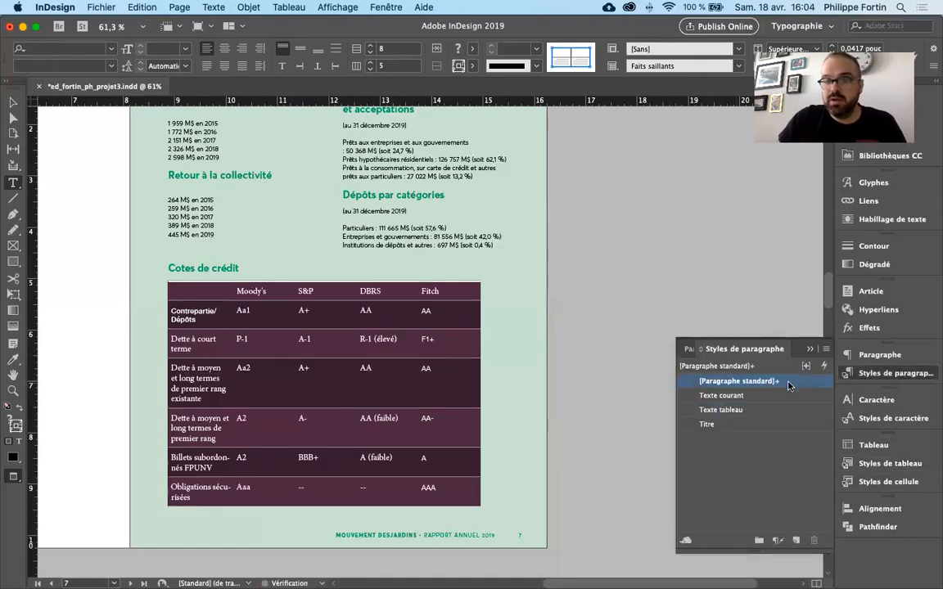
{"action": "left_click", "coordinate": [789, 382], "text": "alt"}
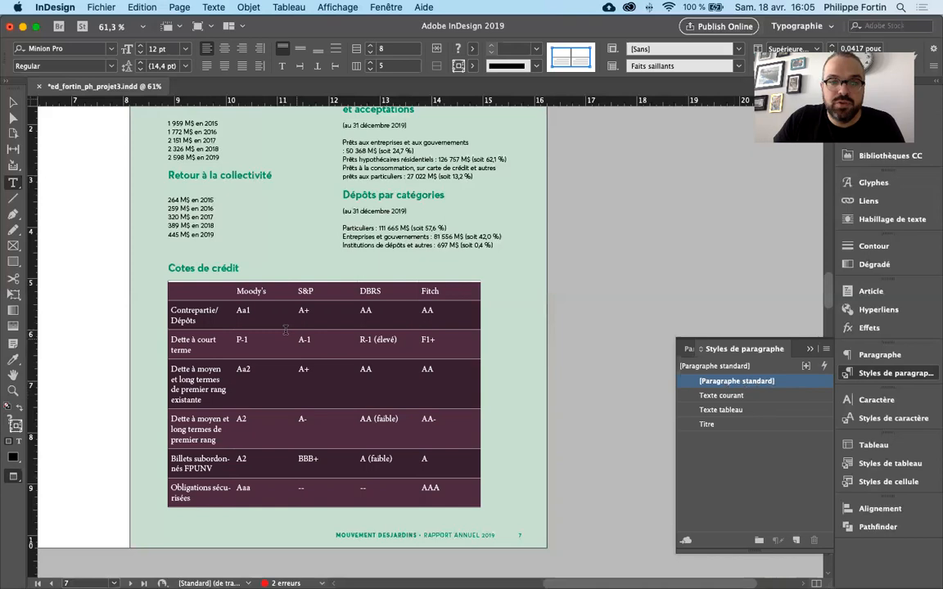
{"action": "left_click", "coordinate": [751, 411]}
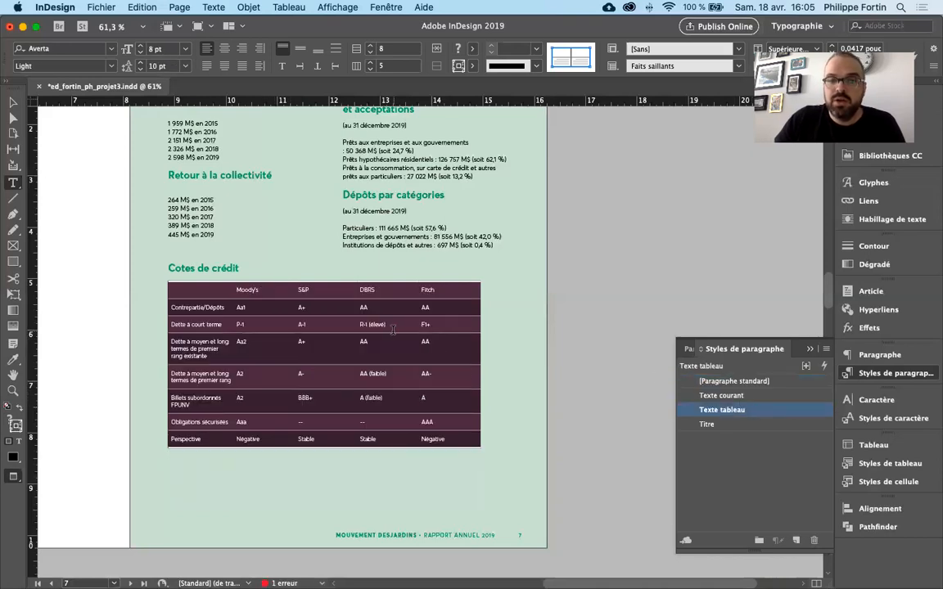
{"action": "left_click", "coordinate": [393, 327]}
- Create a paragraph style named "Titres de colonnes", based on Texte tableau, from the "Moody's" column heading
{"action": "left_click", "coordinate": [352, 292]}
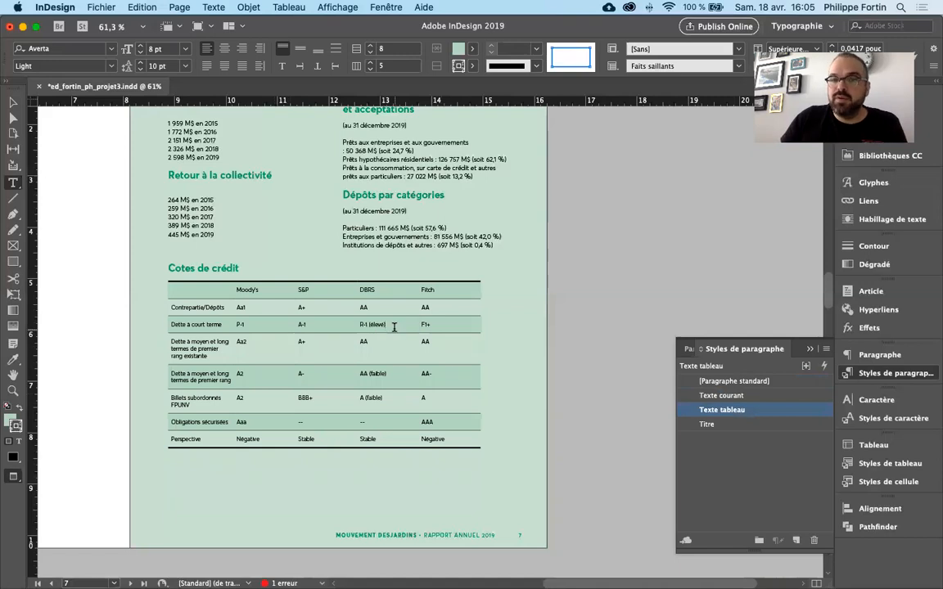
{"action": "left_click_drag", "start_coordinate": [236, 291], "coordinate": [446, 291]}
{"action": "left_click", "coordinate": [246, 290]}
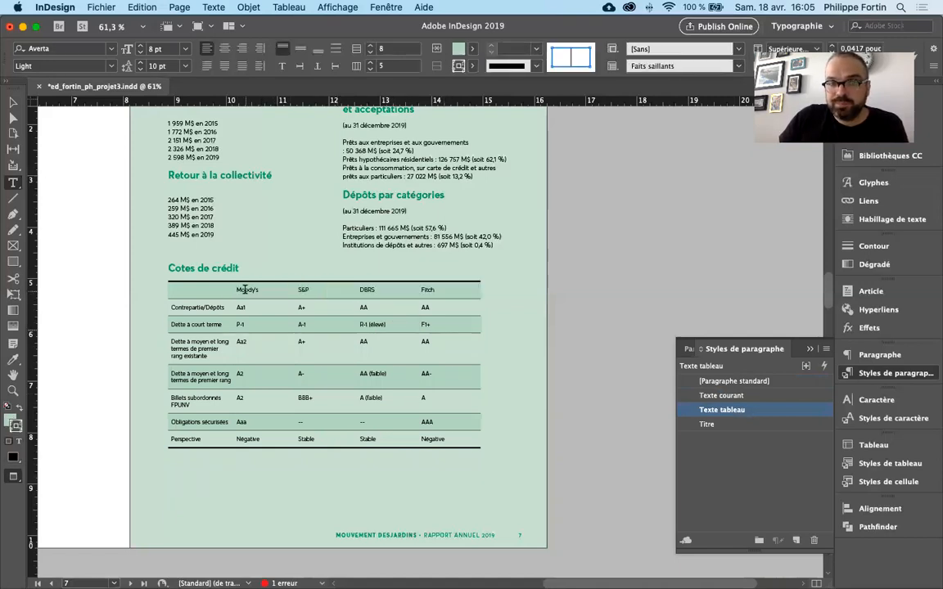
{"action": "double_click", "coordinate": [248, 290]}
{"action": "left_click", "coordinate": [796, 541]}
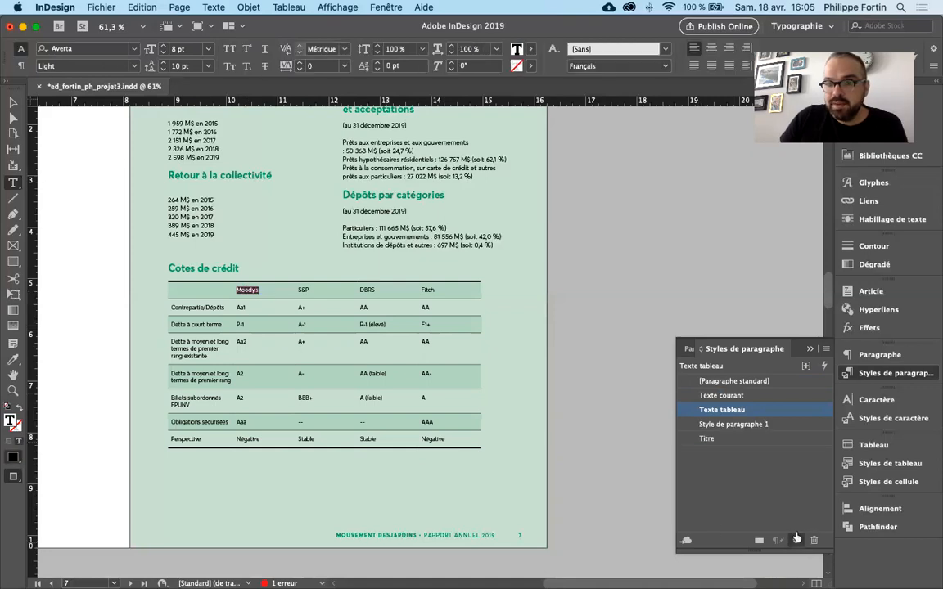
{"action": "double_click", "coordinate": [768, 425]}
{"action": "type", "text": "Titr"}
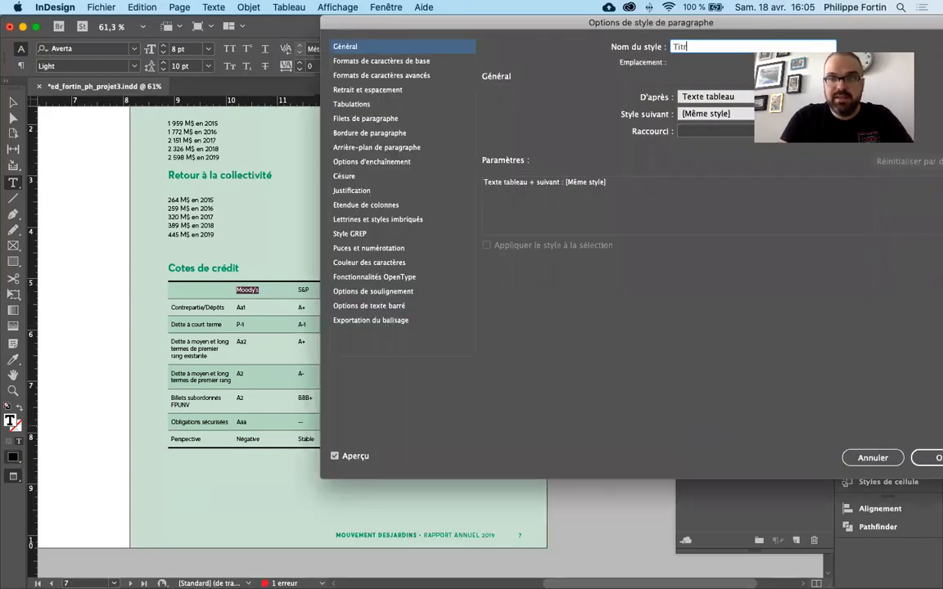
{"action": "type", "text": "es de colonnes"}
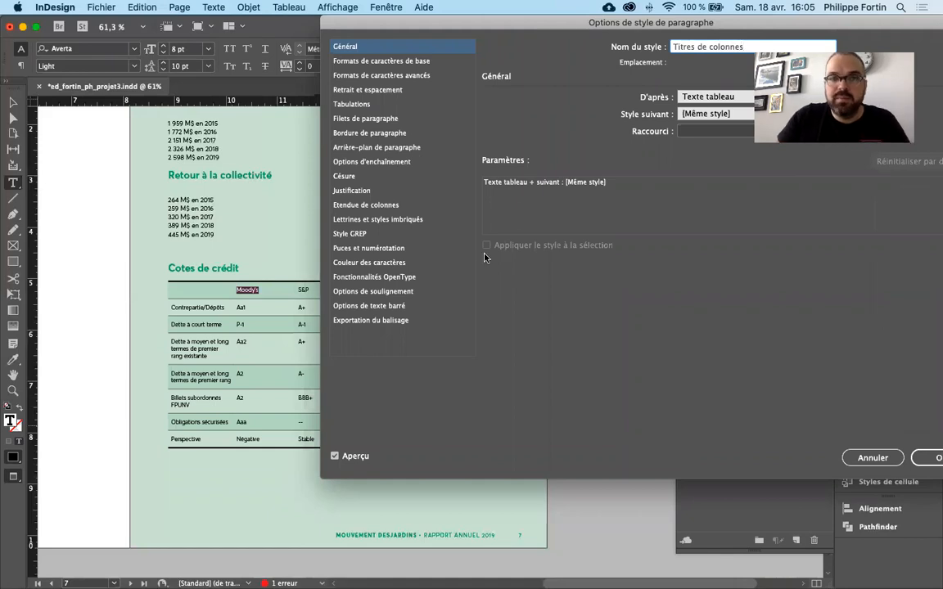
- Set the Titres de colonnes style to Averta Bold at 9 pt and confirm its options
{"action": "left_click", "coordinate": [360, 74]}
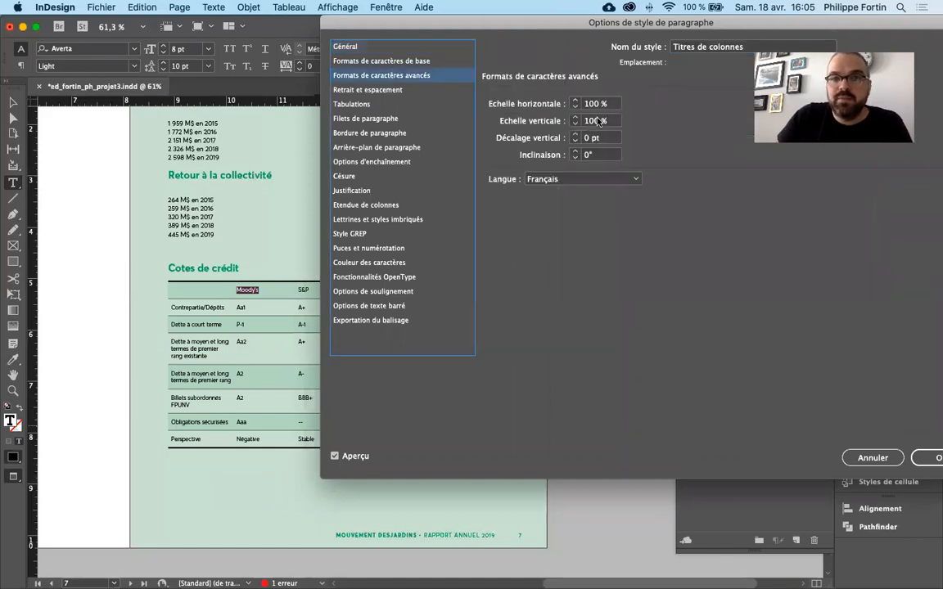
{"action": "left_click_drag", "start_coordinate": [442, 28], "coordinate": [442, 69]}
{"action": "left_click", "coordinate": [378, 99]}
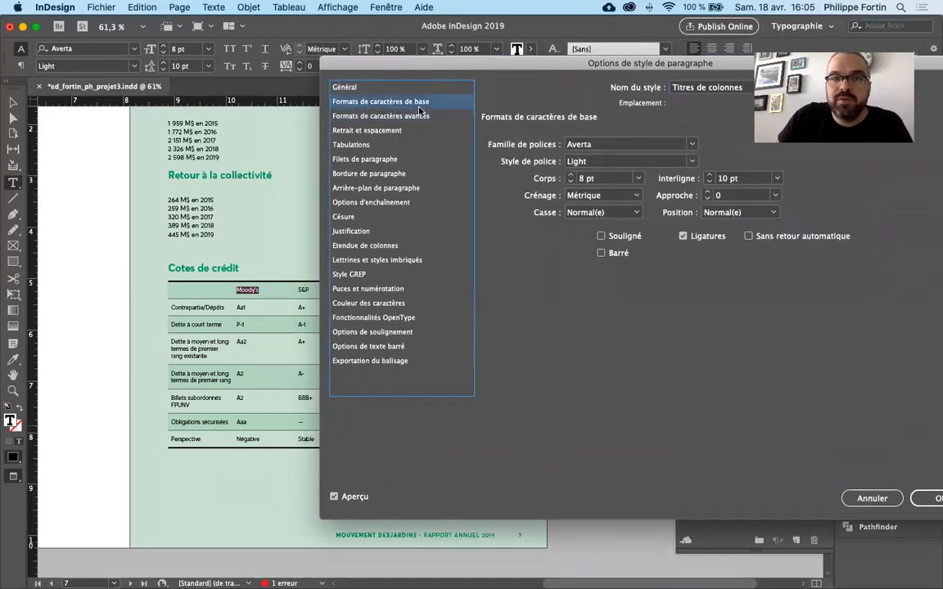
{"action": "left_click", "coordinate": [690, 162]}
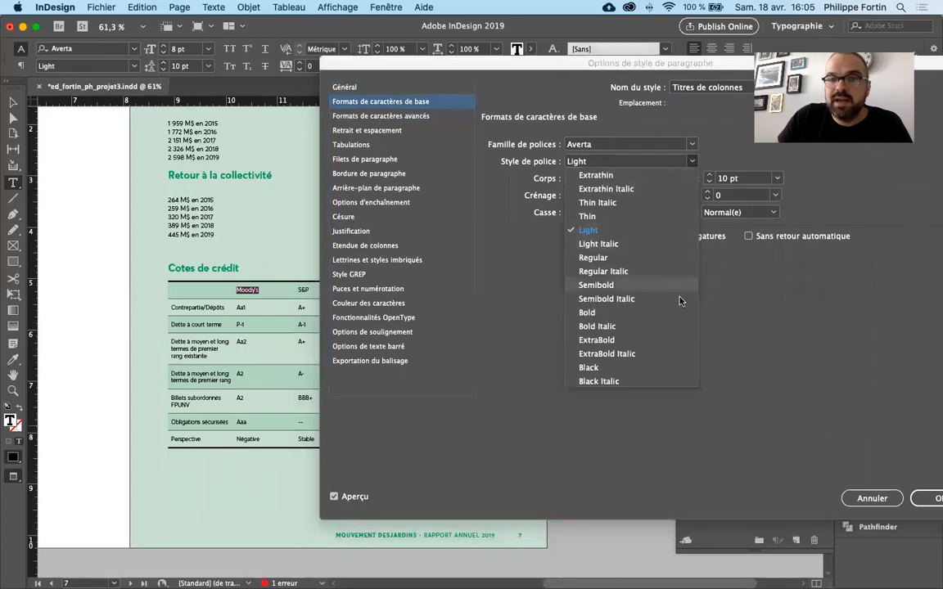
{"action": "left_click", "coordinate": [610, 279]}
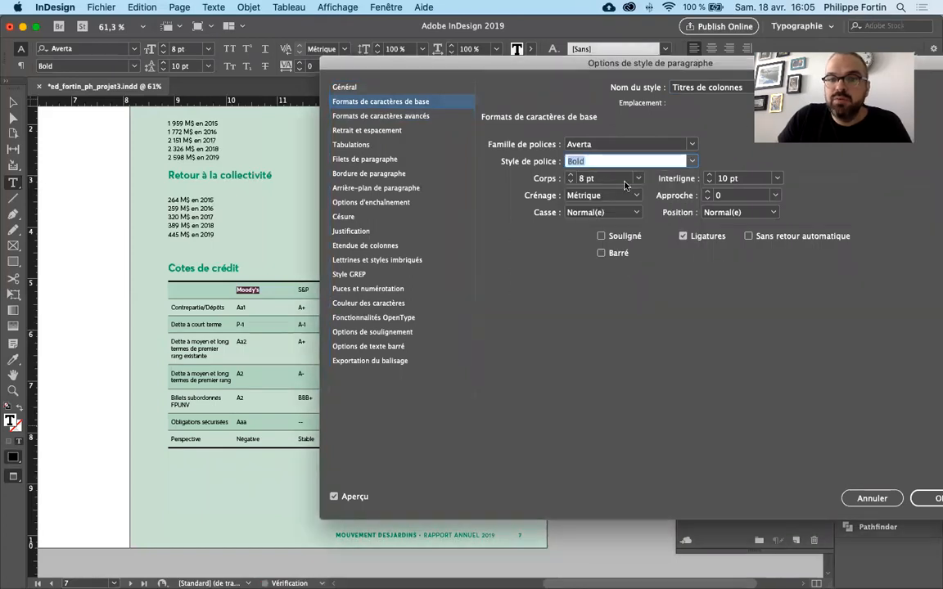
{"action": "left_click", "coordinate": [572, 175]}
{"action": "left_click", "coordinate": [936, 499]}
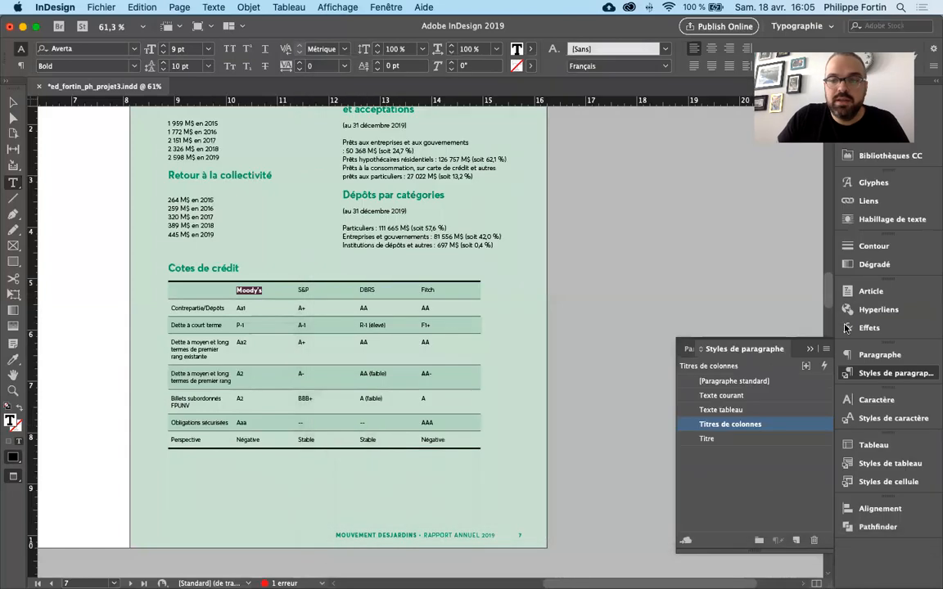
- Apply the Titres de colonnes paragraph style to the header cells from "Moody's" to "Fitch" and deselect the table
{"action": "left_click_drag", "start_coordinate": [245, 288], "coordinate": [442, 291]}
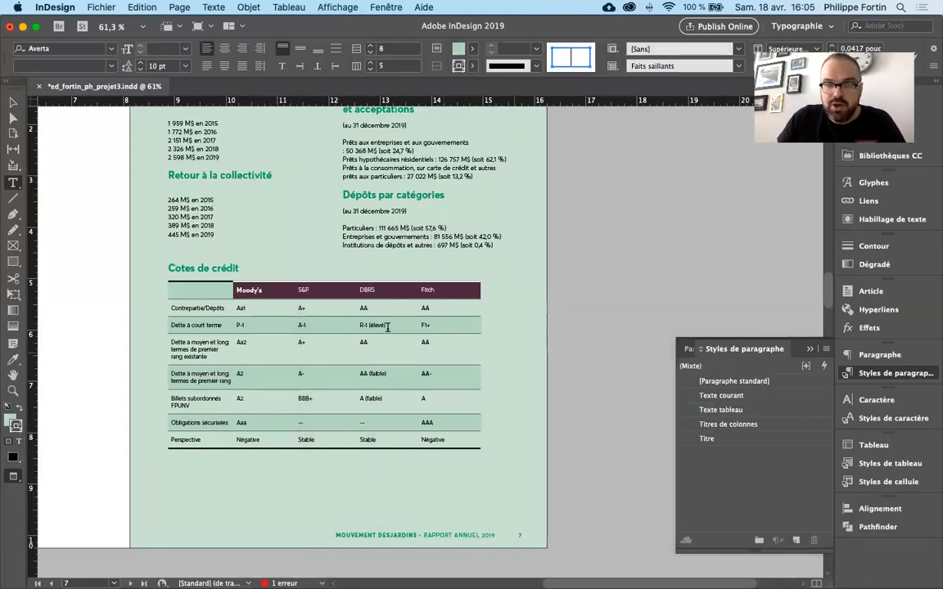
{"action": "left_click", "coordinate": [763, 425]}
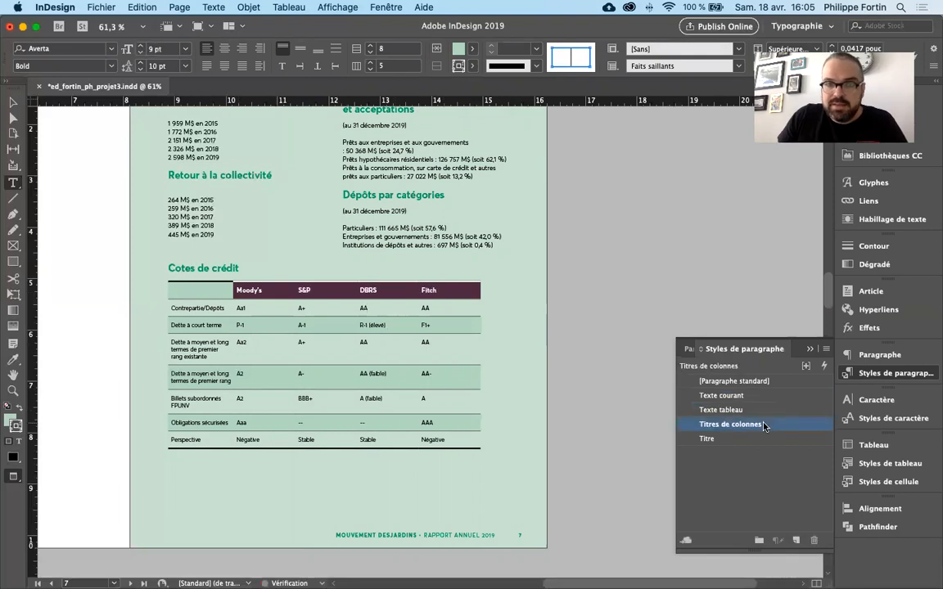
{"action": "left_click", "coordinate": [382, 290]}
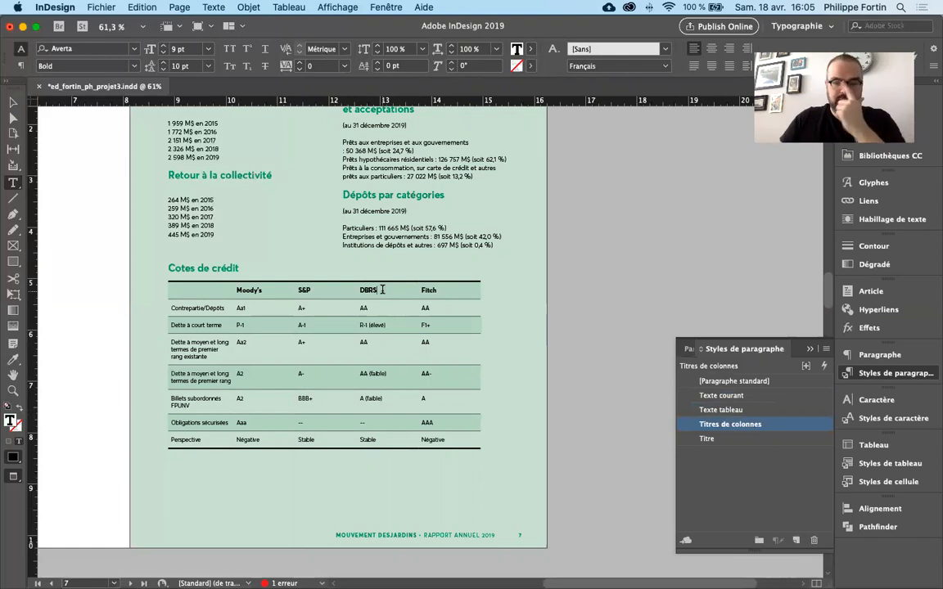
{"action": "left_click", "coordinate": [761, 465]}
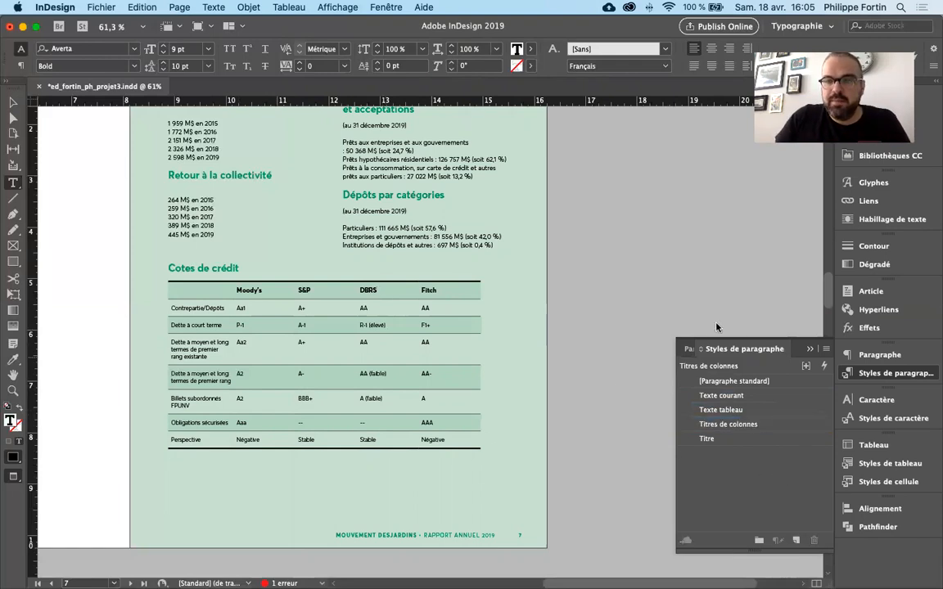
{"action": "left_click", "coordinate": [13, 102]}
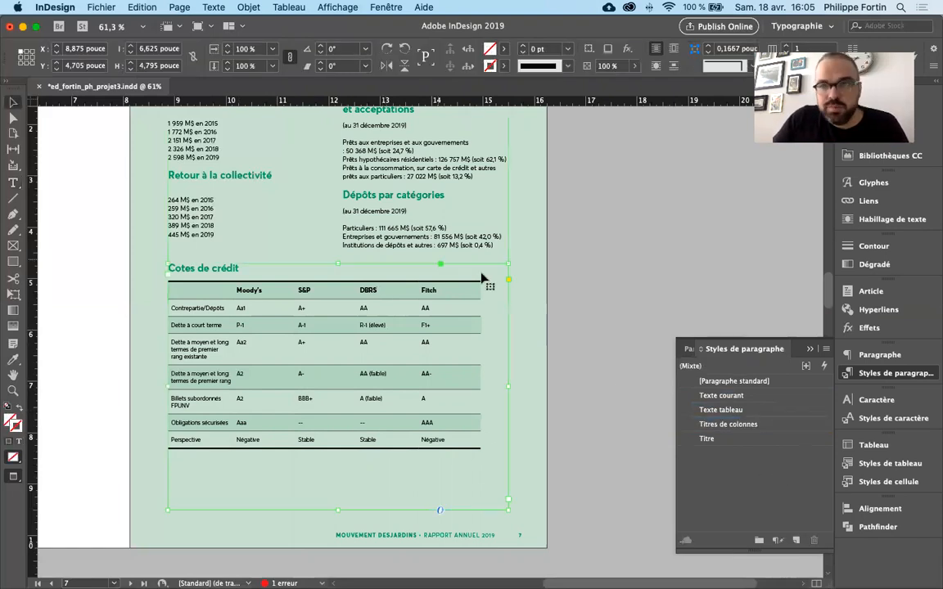
{"action": "left_click", "coordinate": [581, 289]}
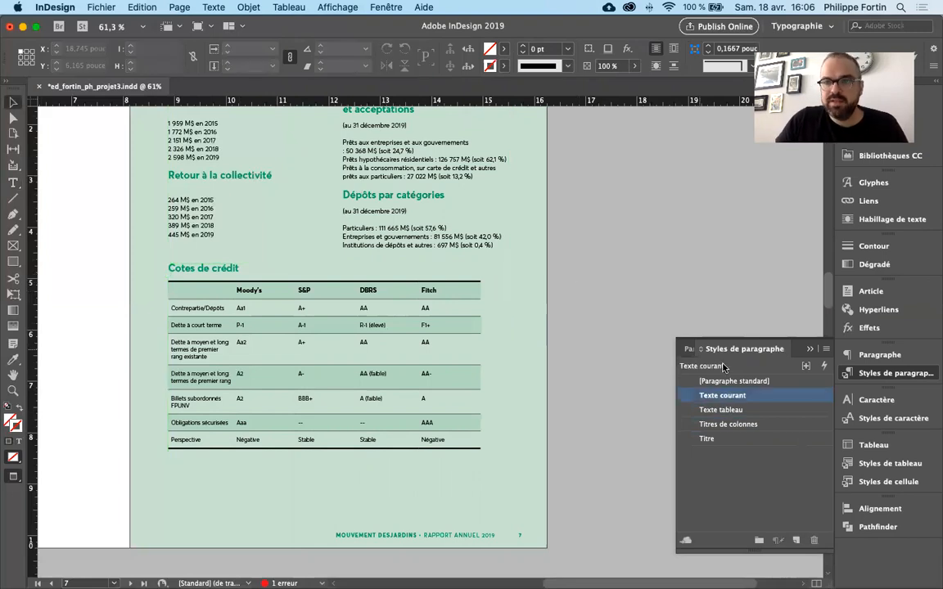
- Move the Texte tableau and Titres de colonnes paragraph styles into a new style group named "Tableau"
{"action": "left_click", "coordinate": [760, 410]}
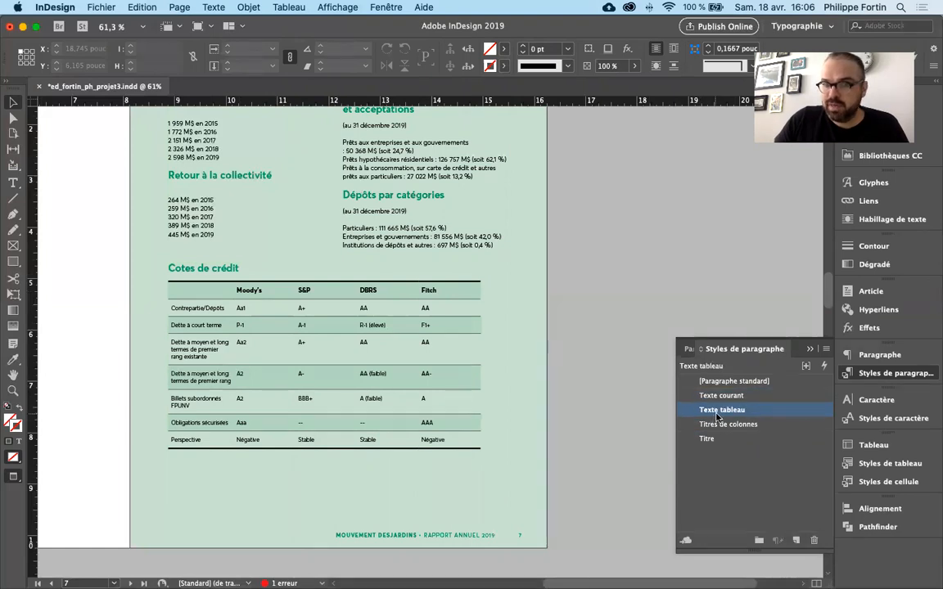
{"action": "left_click", "coordinate": [781, 424], "text": "shift"}
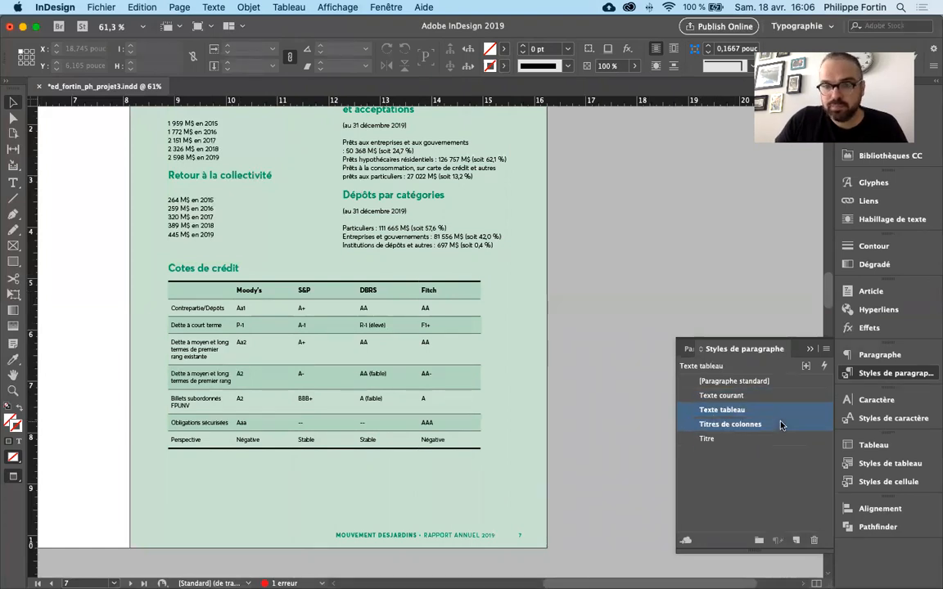
{"action": "left_click", "coordinate": [758, 542]}
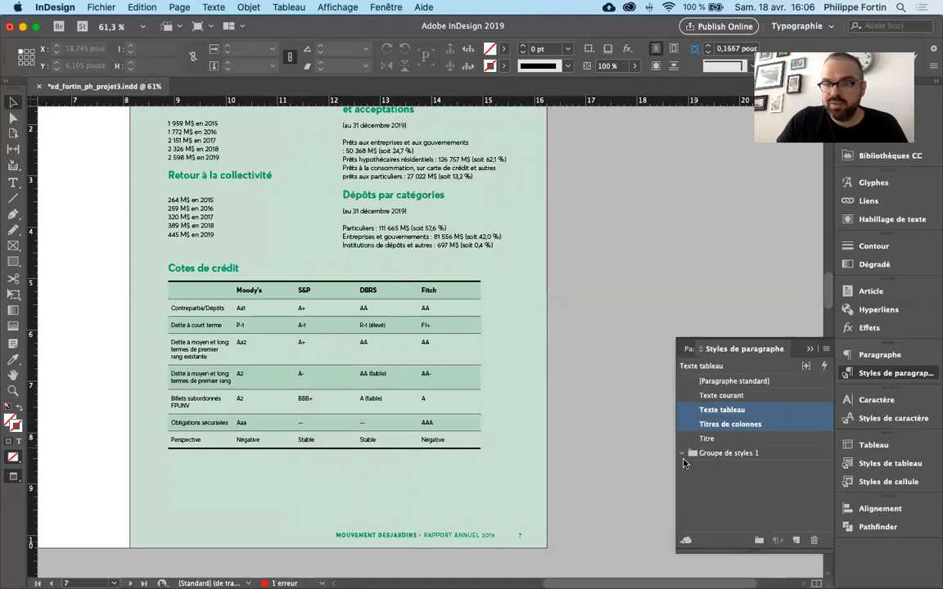
{"action": "left_click_drag", "start_coordinate": [721, 429], "coordinate": [720, 453]}
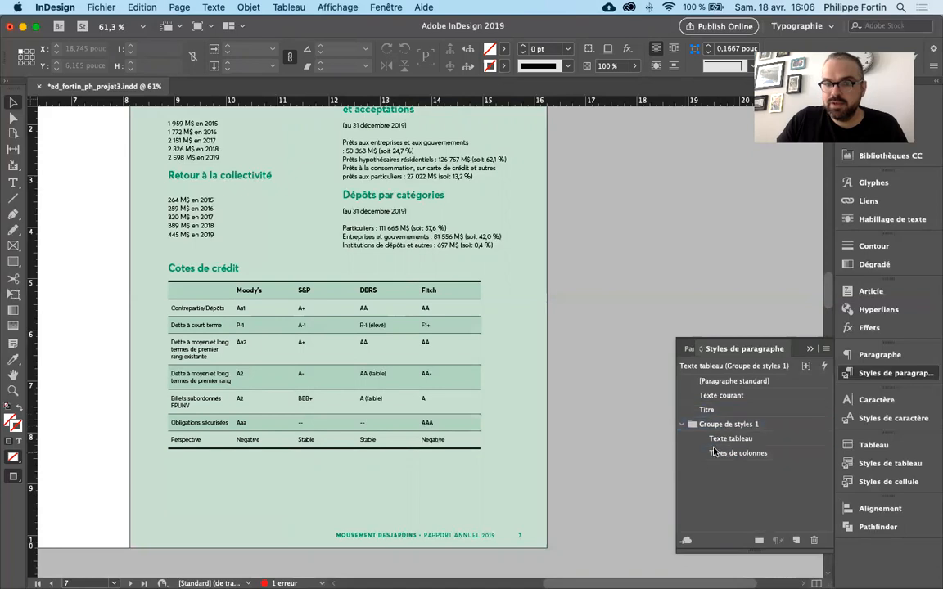
{"action": "double_click", "coordinate": [722, 424]}
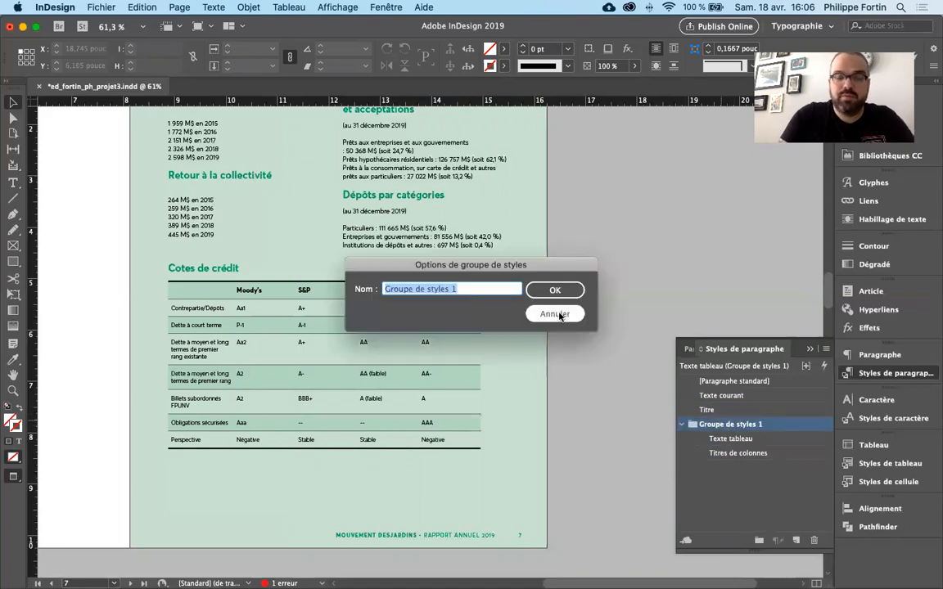
{"action": "type", "text": "Tableau"}
{"action": "key", "text": "Return"}
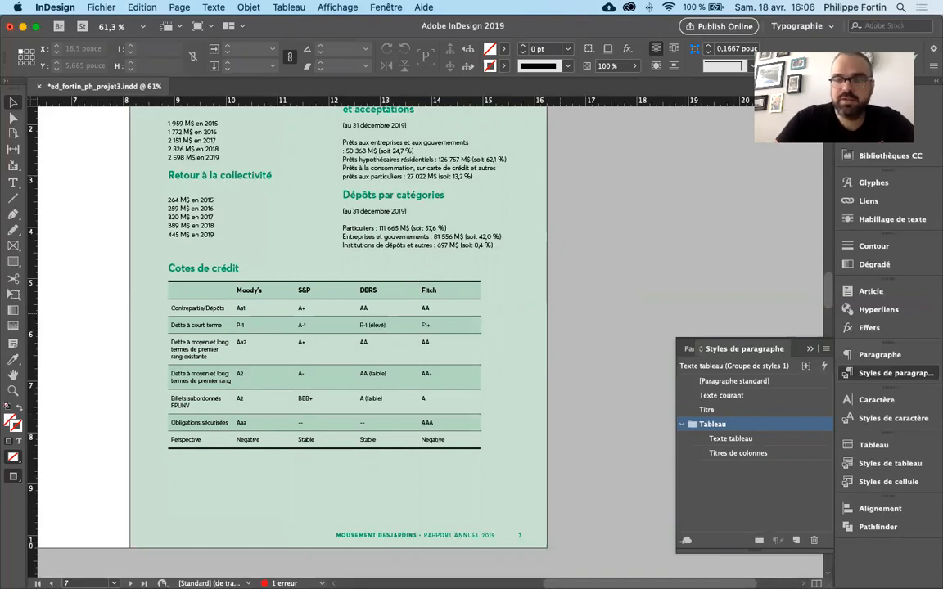
{"action": "left_click", "coordinate": [885, 376]}
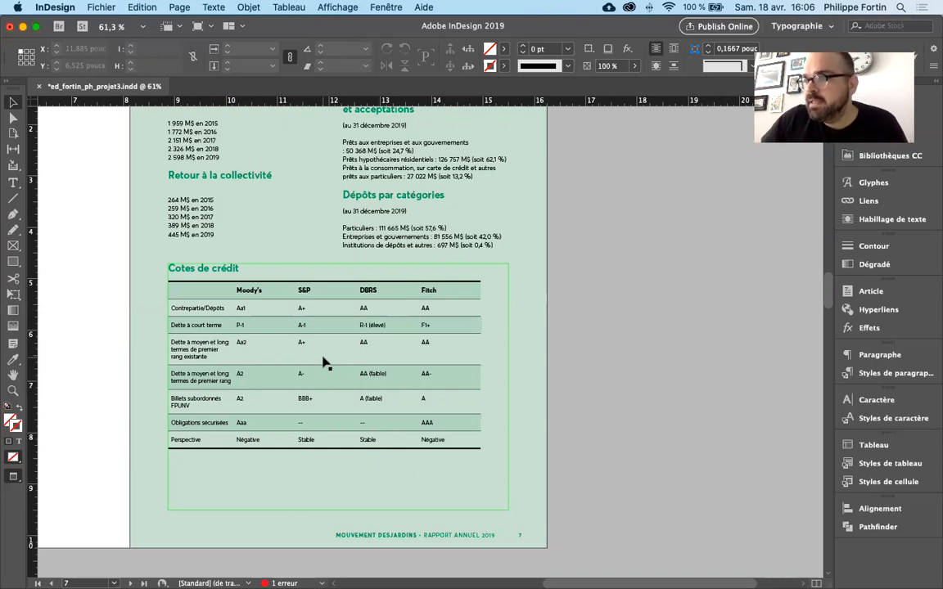
{"action": "left_click", "coordinate": [676, 372]}
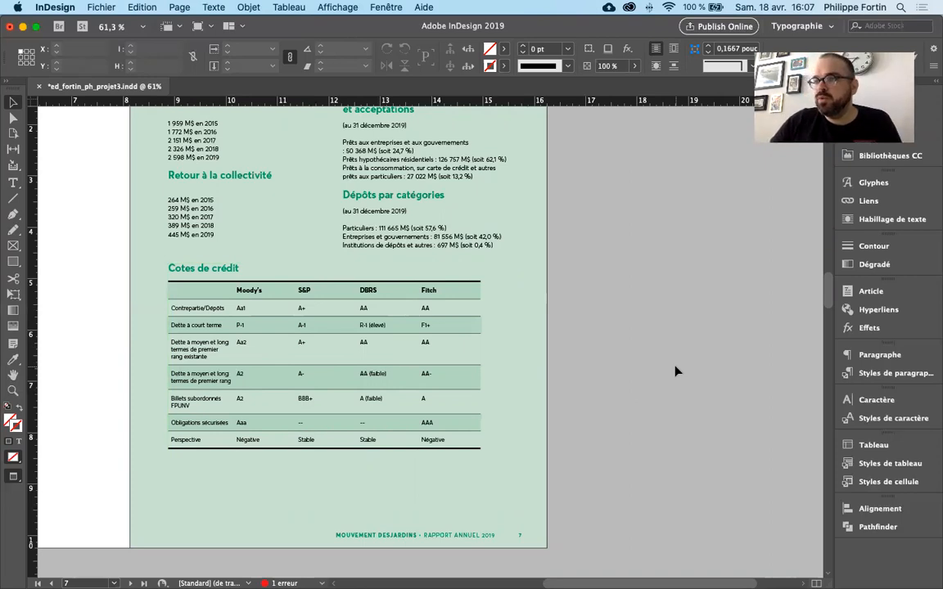
- Select ranges of cells in the credit ratings table, including the first four rows and the "Dette à court terme" row, and deselect them
{"action": "left_click", "coordinate": [319, 344]}
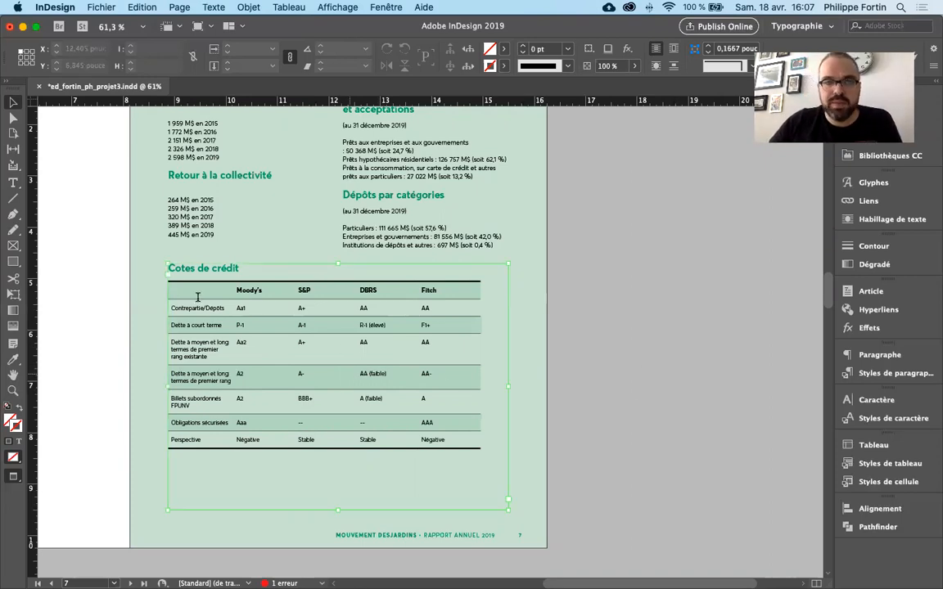
{"action": "key", "text": "Return"}
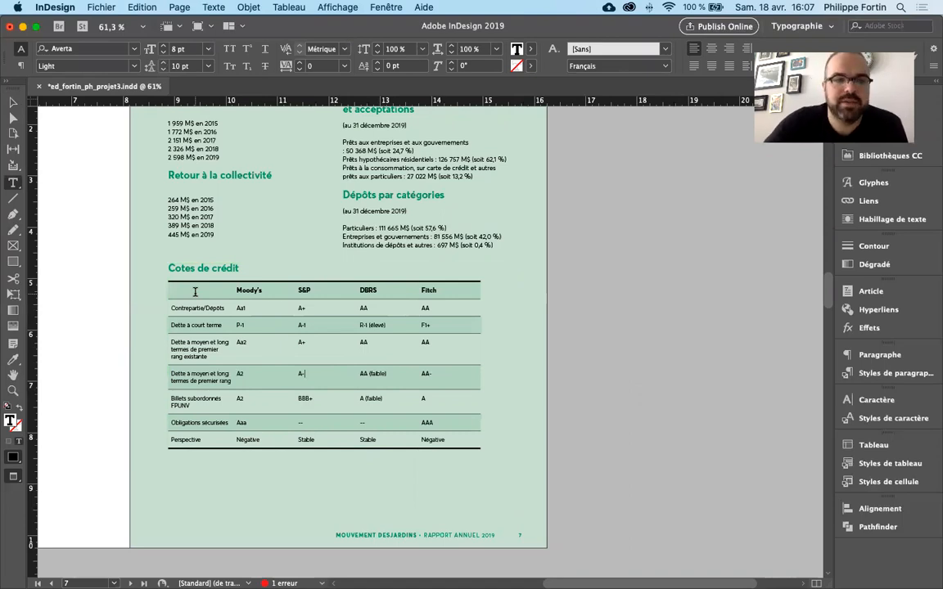
{"action": "left_click_drag", "start_coordinate": [195, 291], "coordinate": [417, 348]}
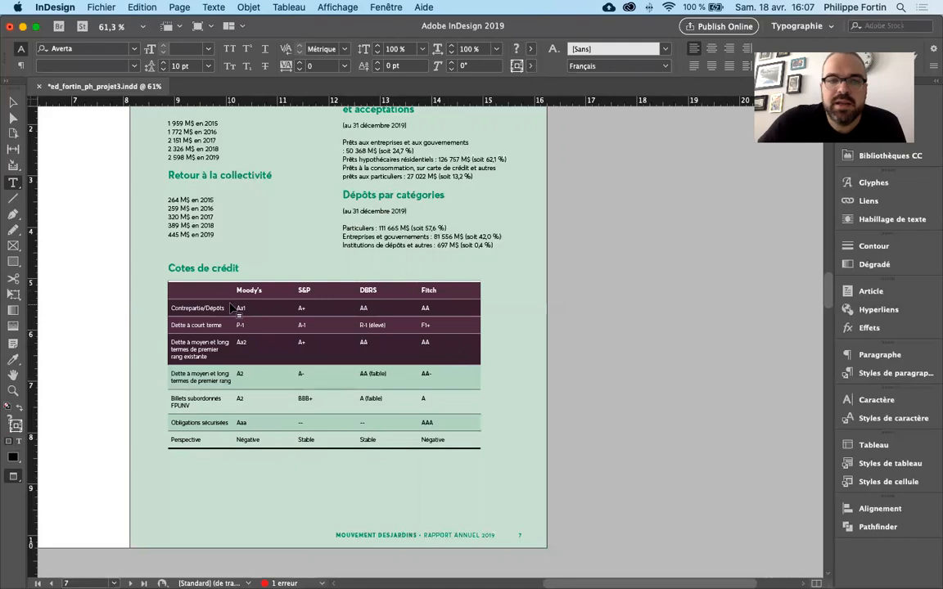
{"action": "left_click_drag", "start_coordinate": [197, 291], "coordinate": [215, 443]}
{"action": "left_click_drag", "start_coordinate": [209, 325], "coordinate": [427, 330]}
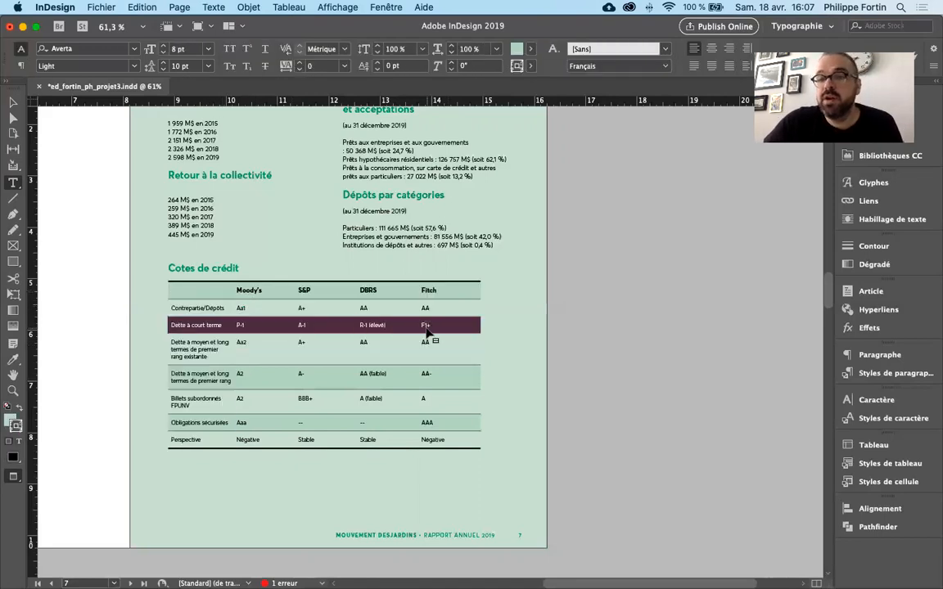
{"action": "left_click", "coordinate": [252, 308]}
{"action": "left_click", "coordinate": [216, 291]}
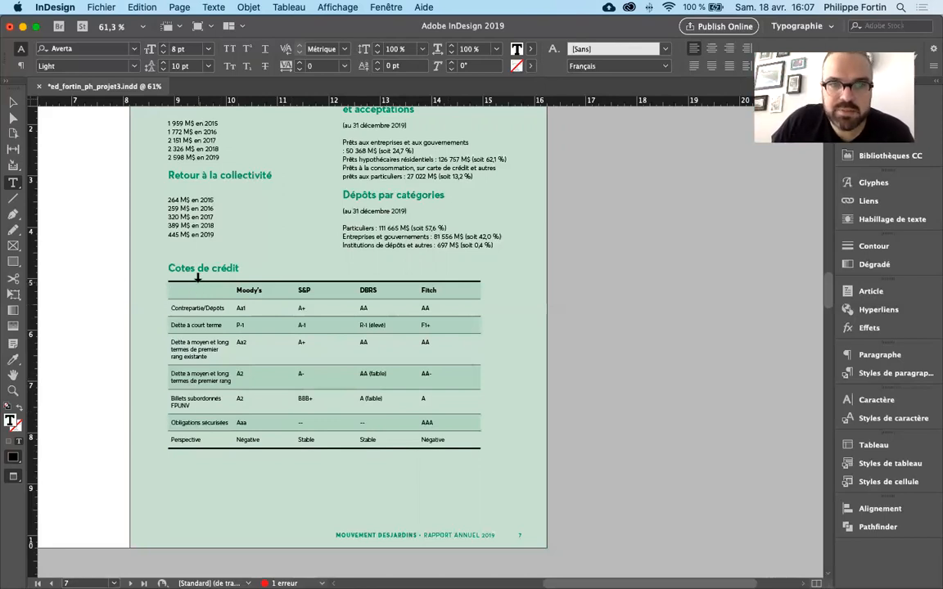
- Select the label column, the Moody's column and the S&P column one at a time, and deselect them
{"action": "left_click", "coordinate": [198, 279]}
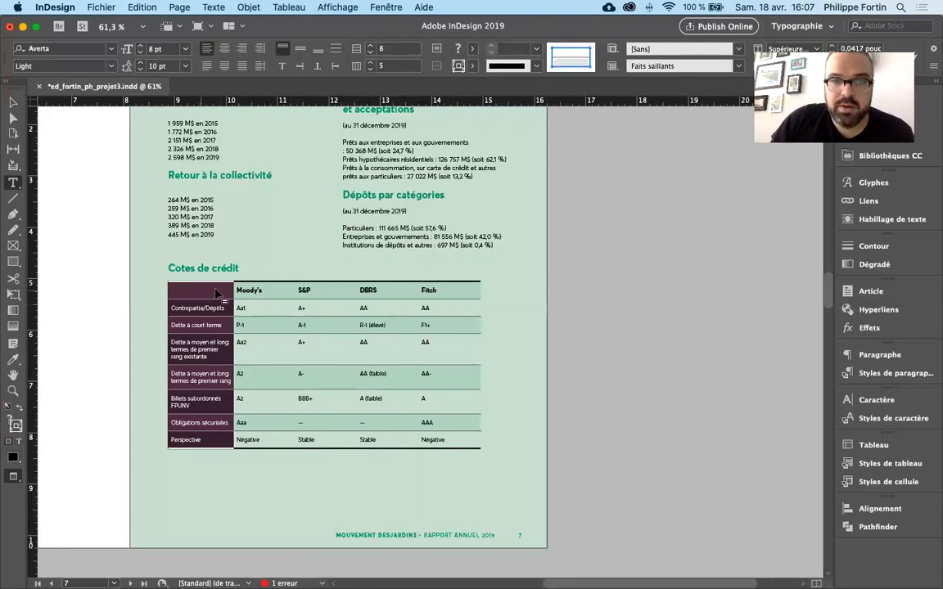
{"action": "left_click", "coordinate": [216, 260]}
{"action": "left_click", "coordinate": [247, 277]}
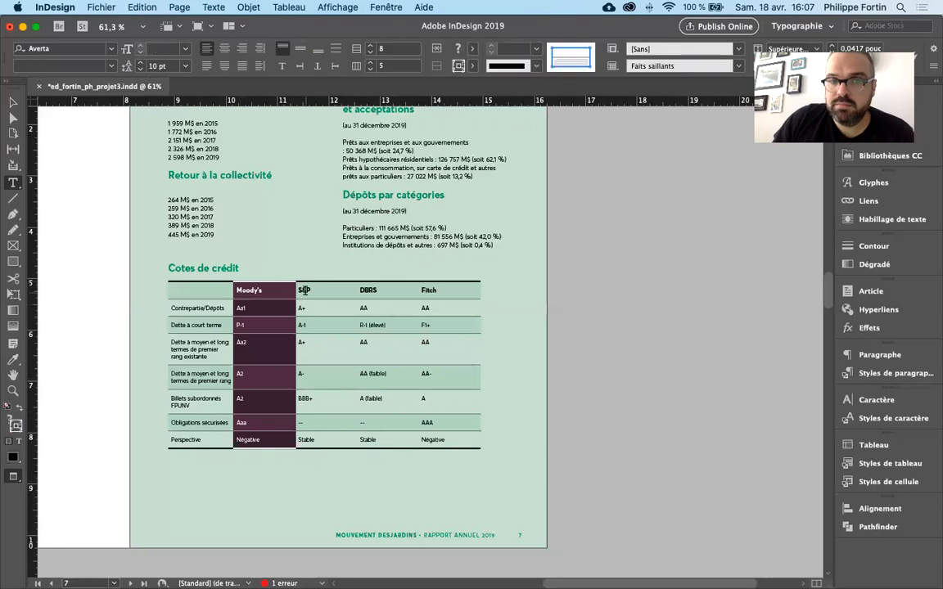
{"action": "left_click", "coordinate": [305, 290]}
{"action": "left_click", "coordinate": [316, 276]}
{"action": "left_click", "coordinate": [266, 291]}
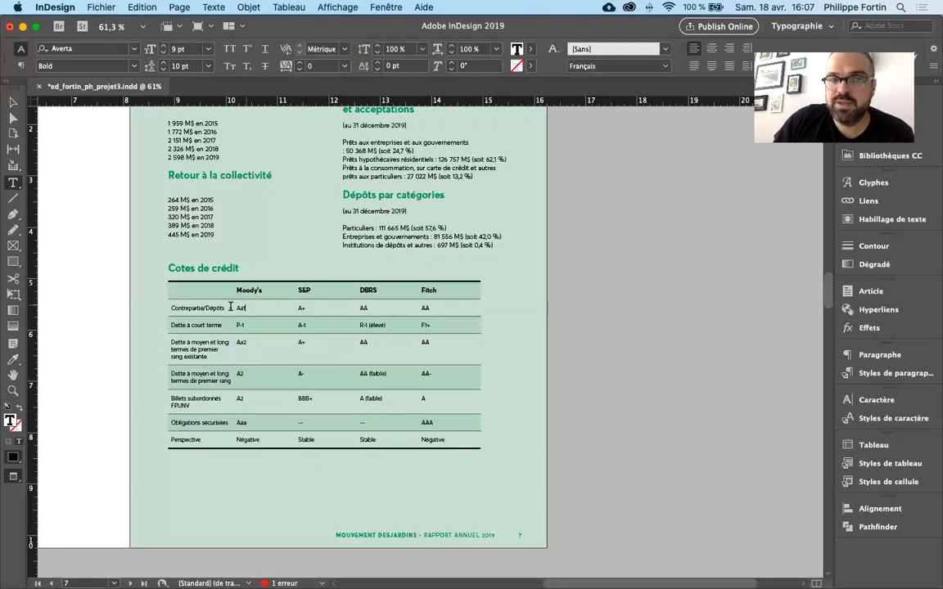
- Select the "Dette à court terme" row and the "Dette à moyen et long termes de premier rang" row in turn, and deselect them
{"action": "left_click", "coordinate": [204, 309]}
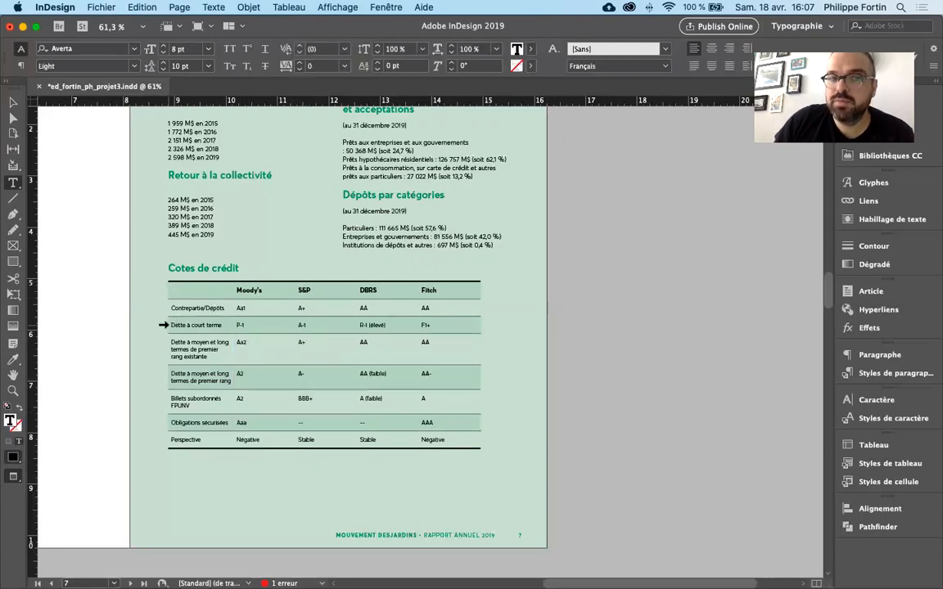
{"action": "left_click", "coordinate": [158, 326]}
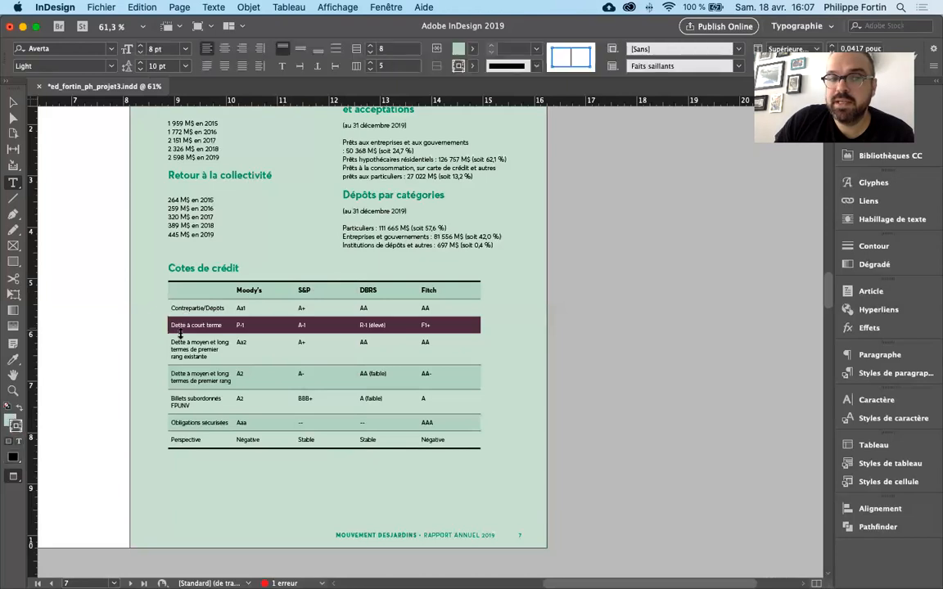
{"action": "left_click", "coordinate": [163, 383]}
{"action": "left_click", "coordinate": [172, 315]}
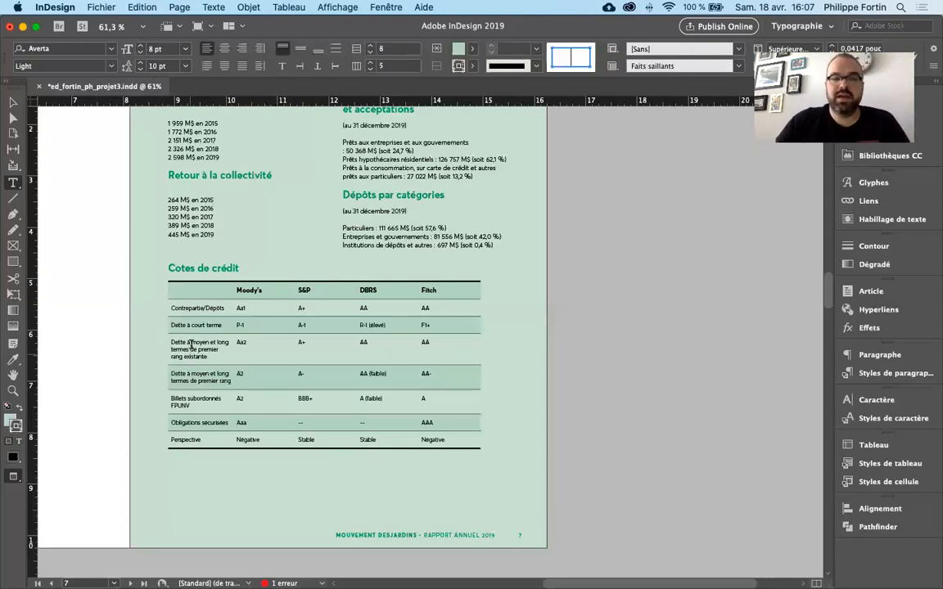
- Select the entire table from its corner and again by sweeping across all its columns, and deselect it
{"action": "left_click", "coordinate": [168, 278]}
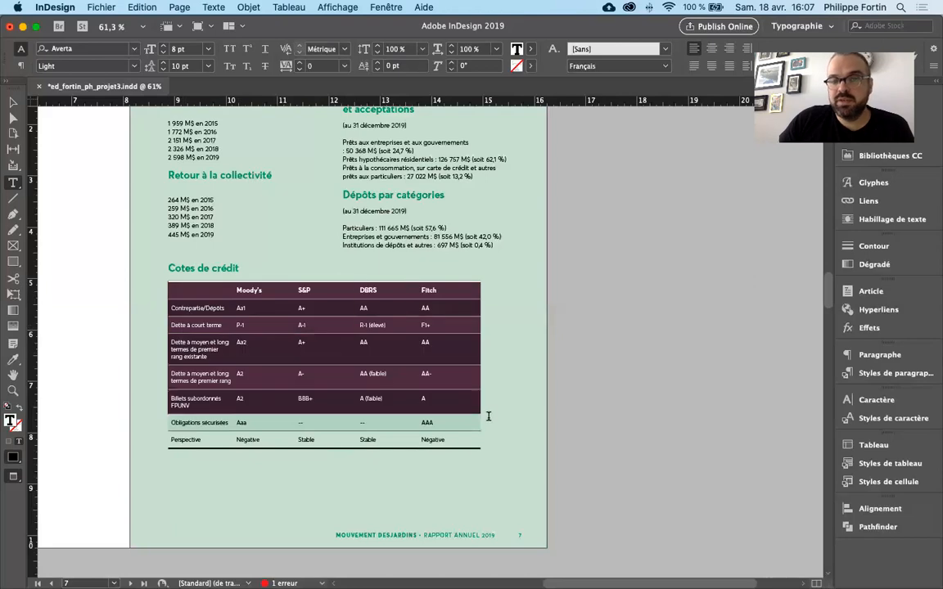
{"action": "left_click", "coordinate": [213, 295]}
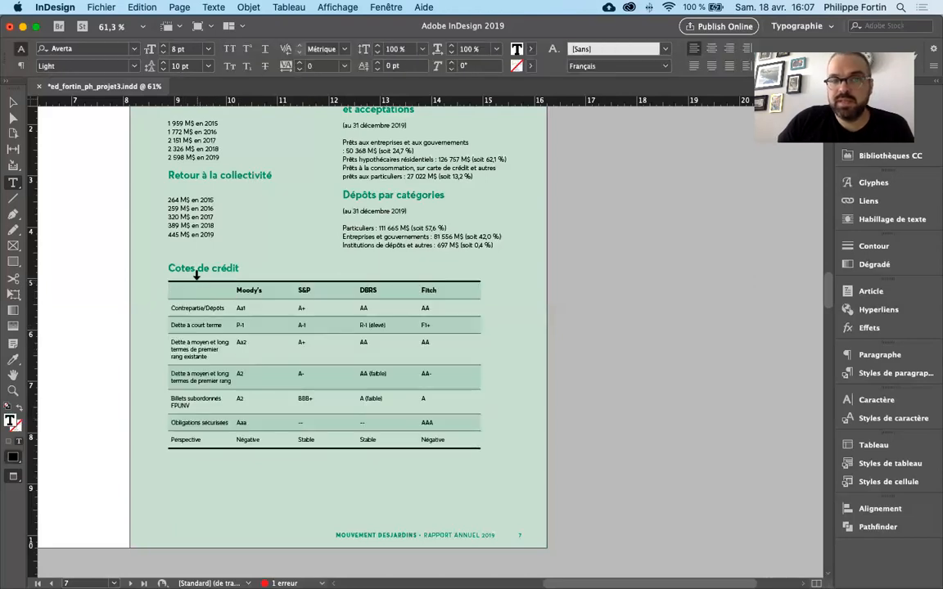
{"action": "left_click_drag", "start_coordinate": [196, 275], "coordinate": [437, 277]}
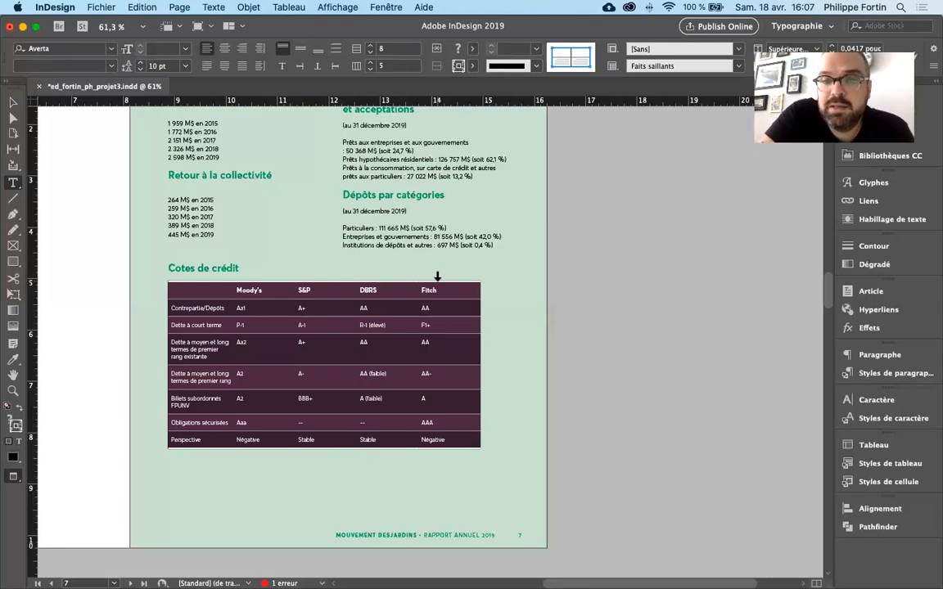
{"action": "left_click", "coordinate": [194, 293]}
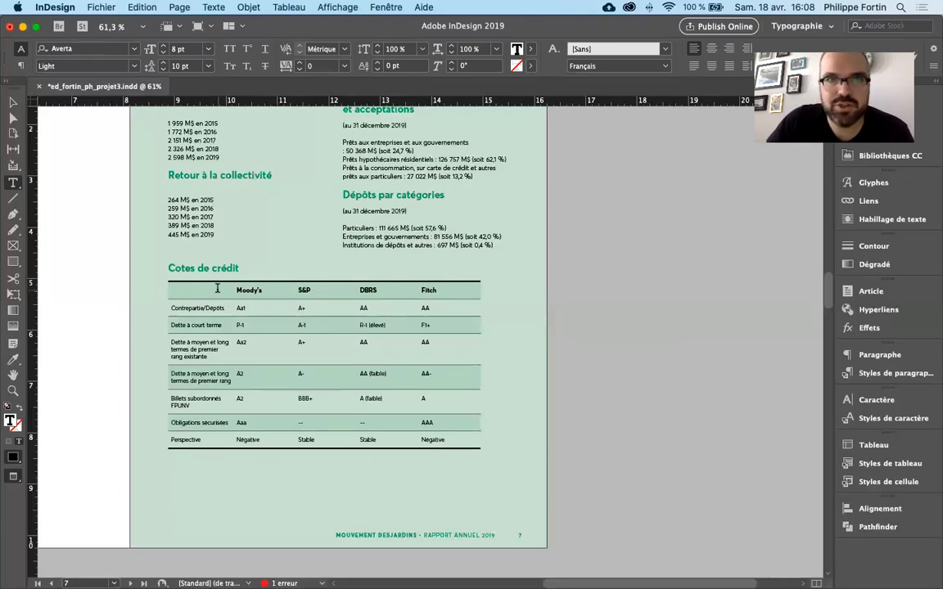
- Select only the empty first header cell with the Cellule selection command, and return to text editing in it
{"action": "left_click", "coordinate": [273, 7]}
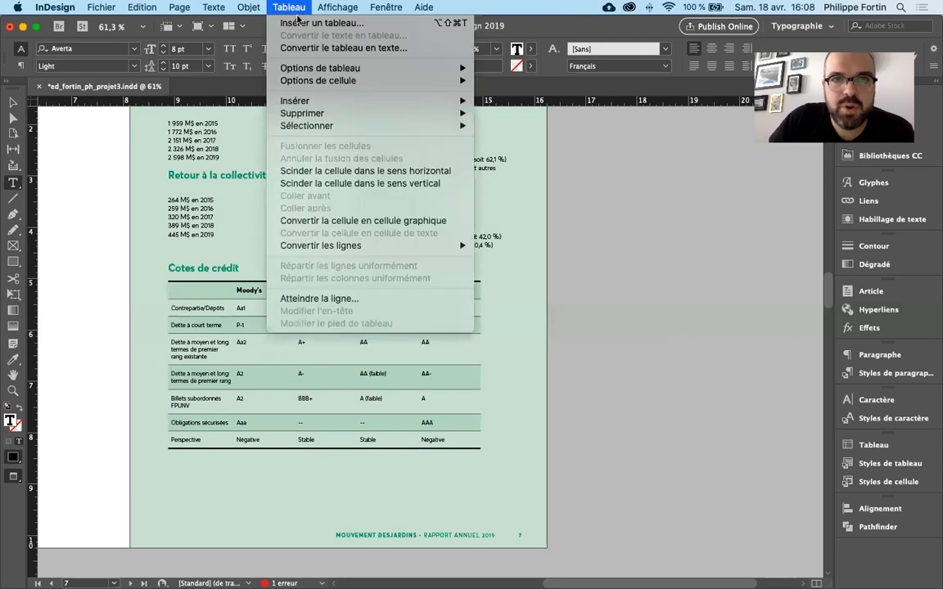
{"action": "mouse_move", "coordinate": [286, 123]}
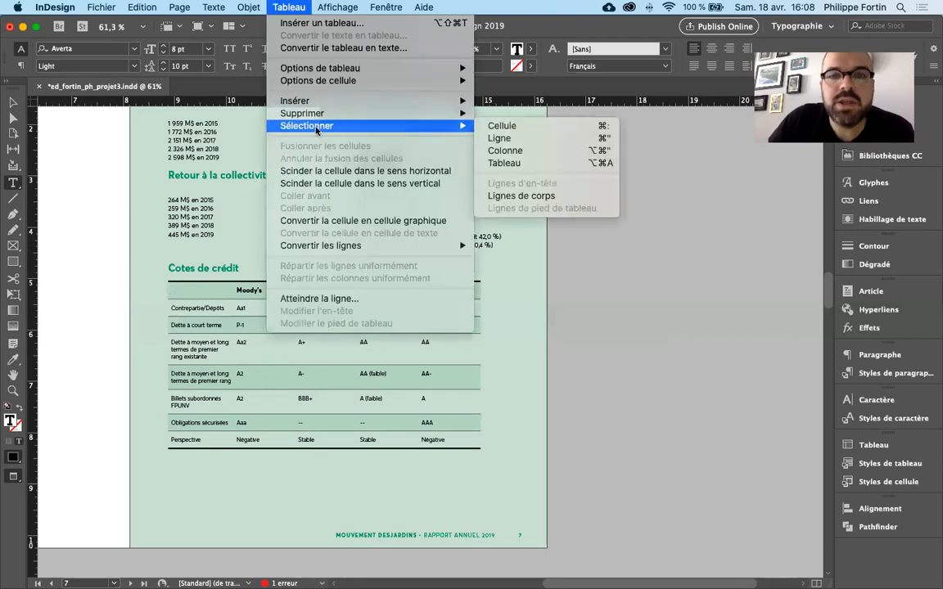
{"action": "left_click", "coordinate": [501, 127]}
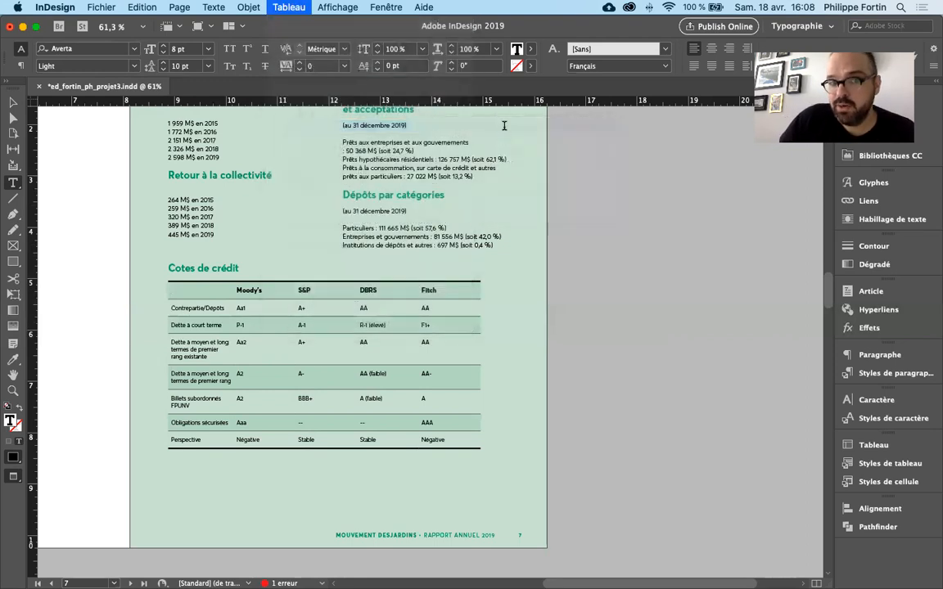
{"action": "left_click", "coordinate": [194, 293]}
- Select the whole table with the Tableau selection command, and return to text editing in the first header cell
{"action": "left_click", "coordinate": [285, 8]}
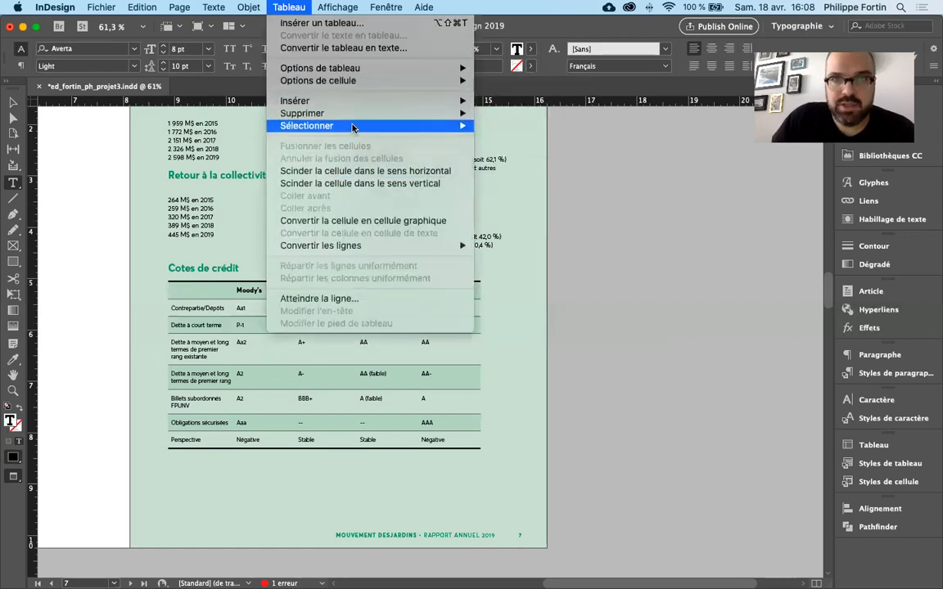
{"action": "mouse_move", "coordinate": [354, 128]}
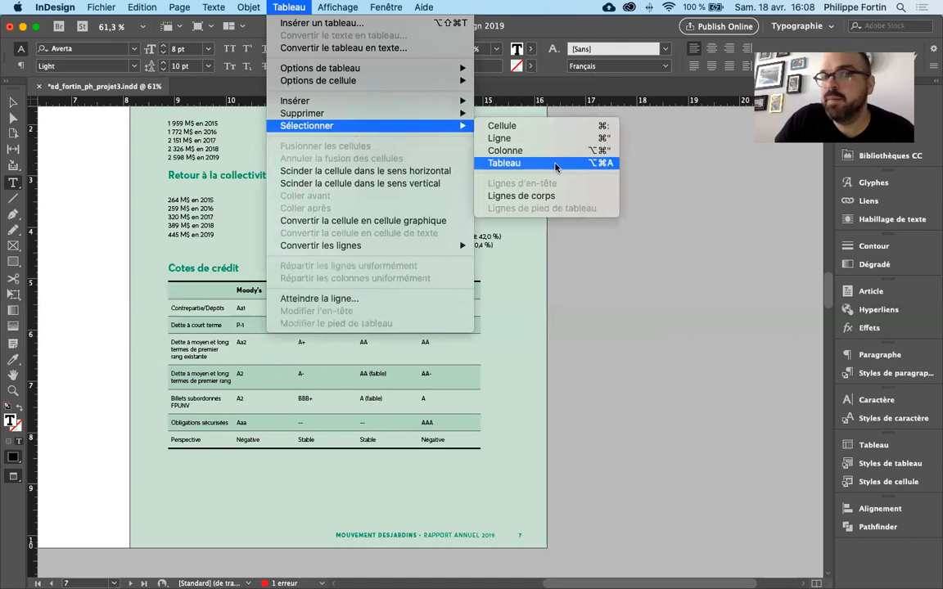
{"action": "left_click", "coordinate": [555, 164]}
{"action": "left_click", "coordinate": [187, 296]}
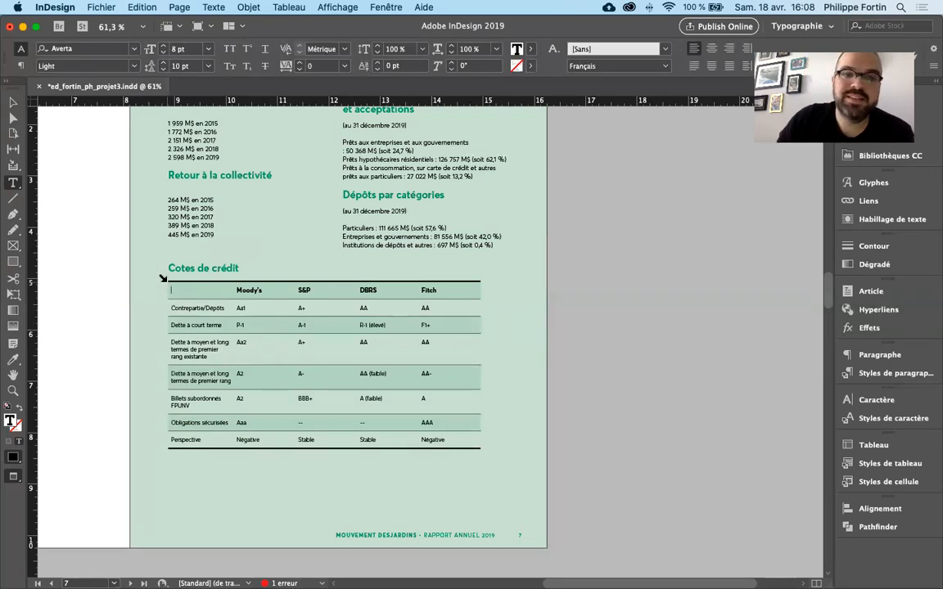
- Select the whole table from its upper-left corner again, deselect it and leave text editing
{"action": "left_click", "coordinate": [188, 288]}
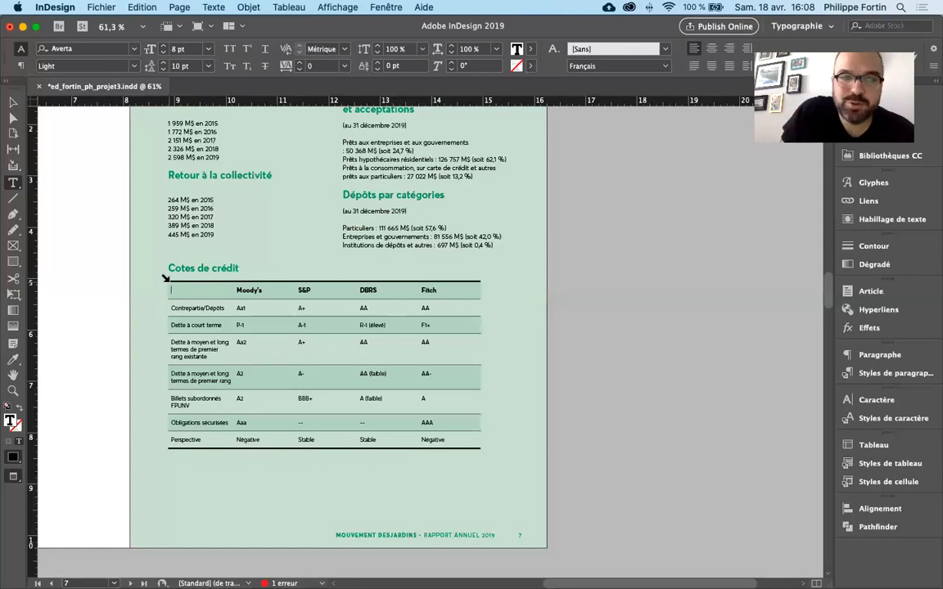
{"action": "left_click", "coordinate": [166, 278]}
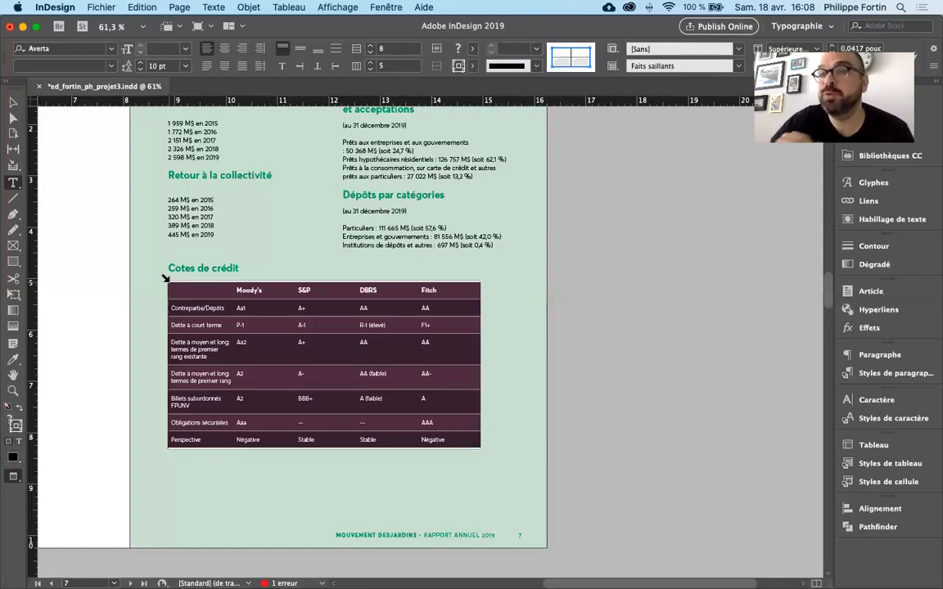
{"action": "left_click", "coordinate": [183, 291]}
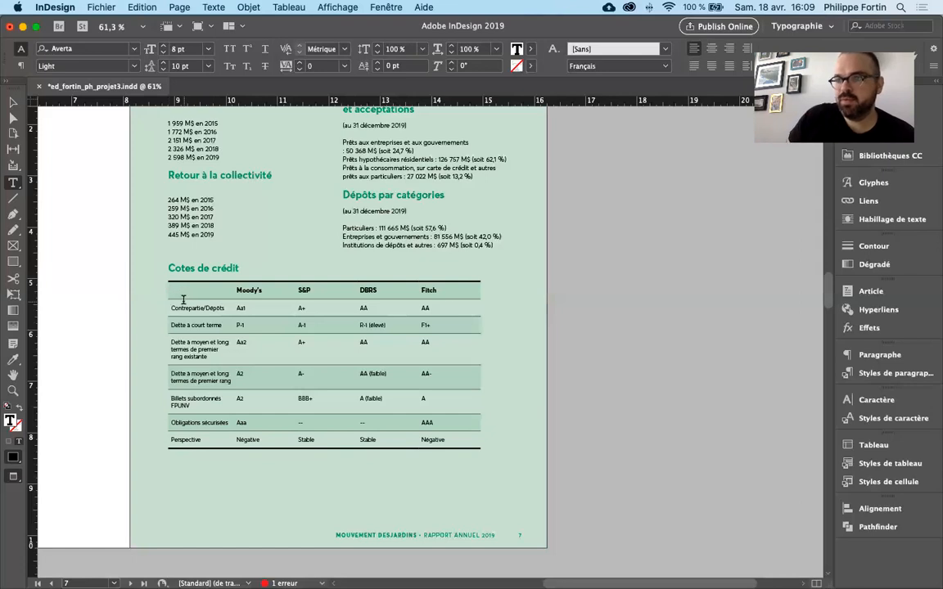
{"action": "key", "text": "Escape"}
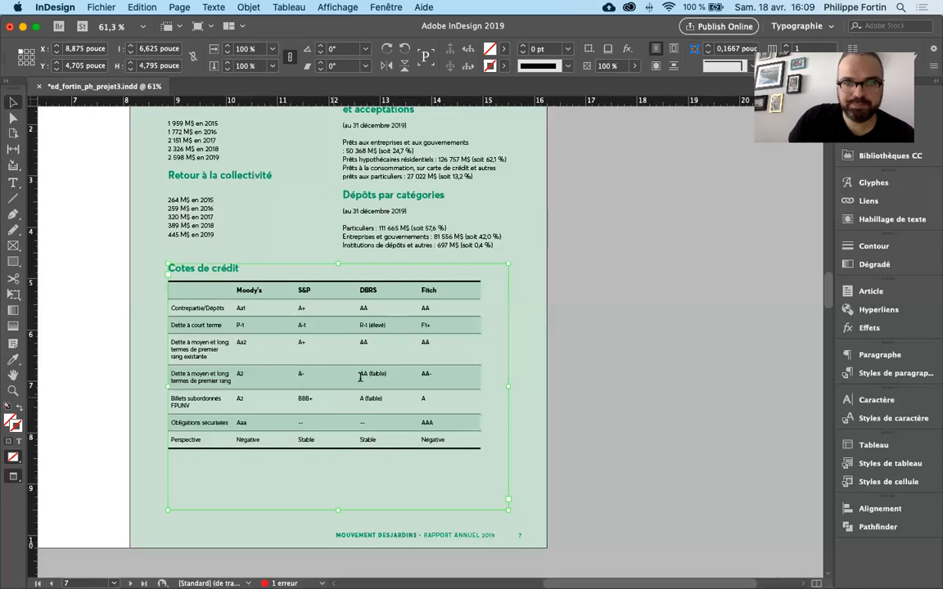
- Insert 2 rows below (Au-dessous) the "Contrepartie/Dépôts" row of the table
{"action": "double_click", "coordinate": [312, 399]}
{"action": "left_click", "coordinate": [167, 307]}
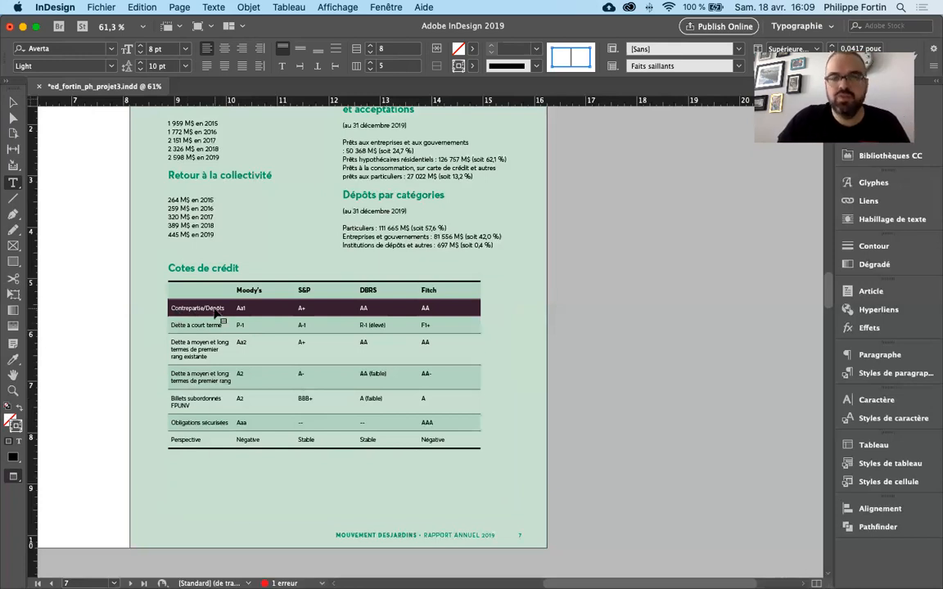
{"action": "right_click", "coordinate": [216, 308]}
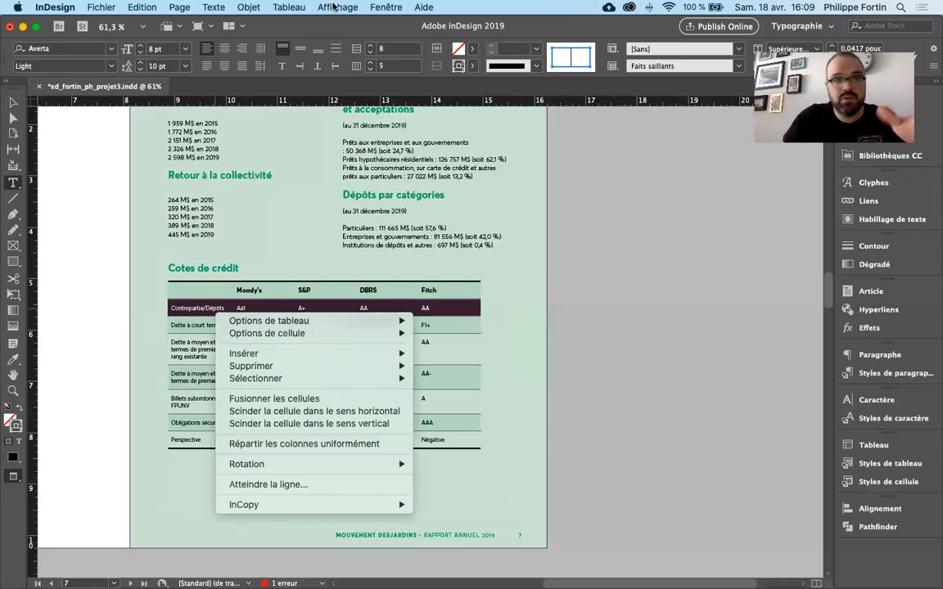
{"action": "left_click", "coordinate": [180, 282]}
{"action": "right_click", "coordinate": [205, 309]}
{"action": "mouse_move", "coordinate": [246, 352]}
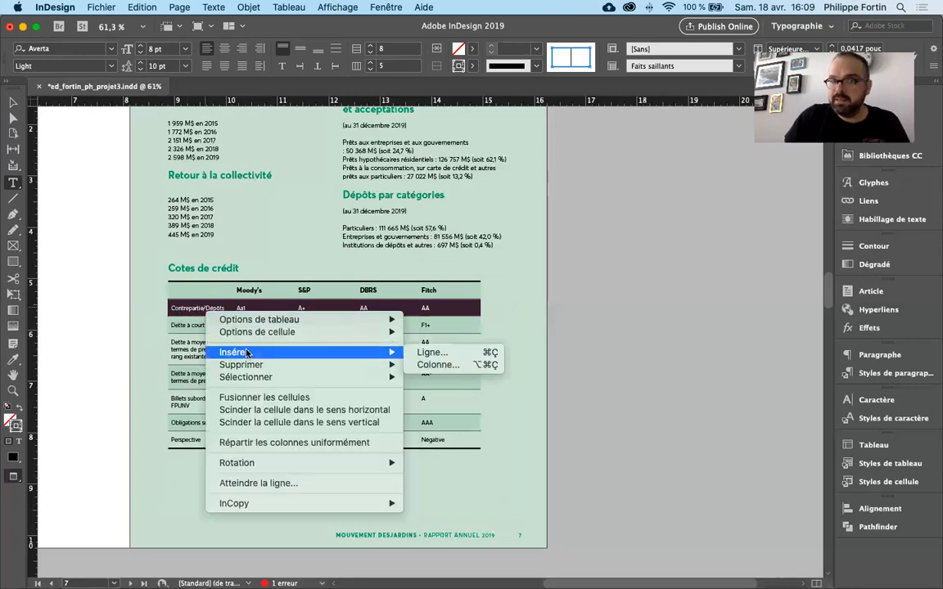
{"action": "left_click", "coordinate": [441, 353]}
{"action": "left_click_drag", "start_coordinate": [513, 251], "coordinate": [682, 254]}
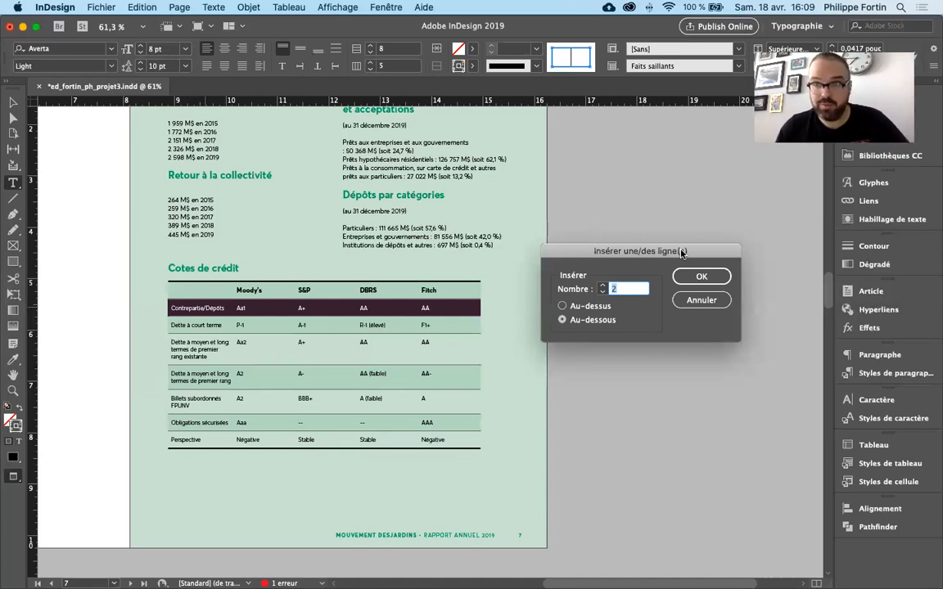
{"action": "type", "text": "2"}
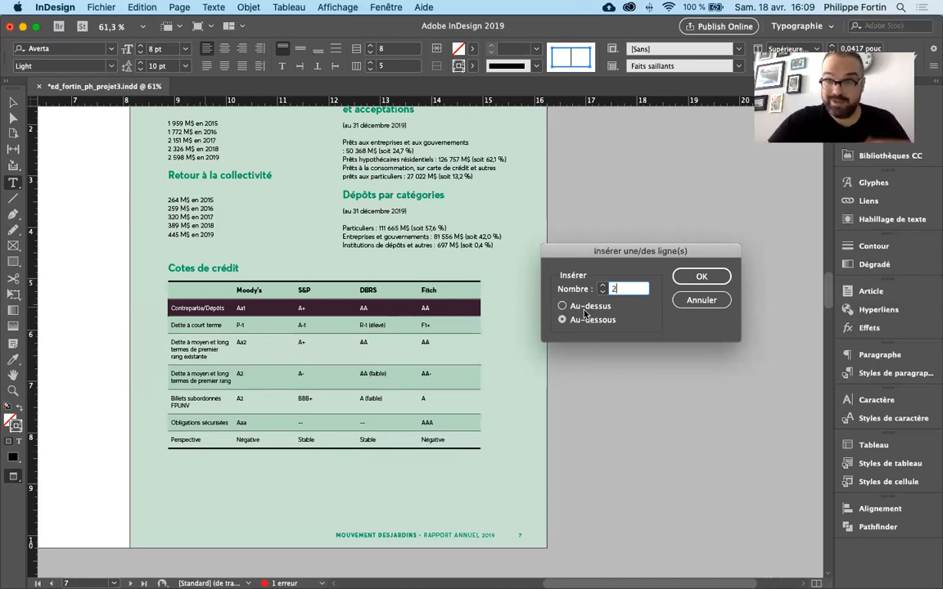
{"action": "left_click", "coordinate": [683, 282]}
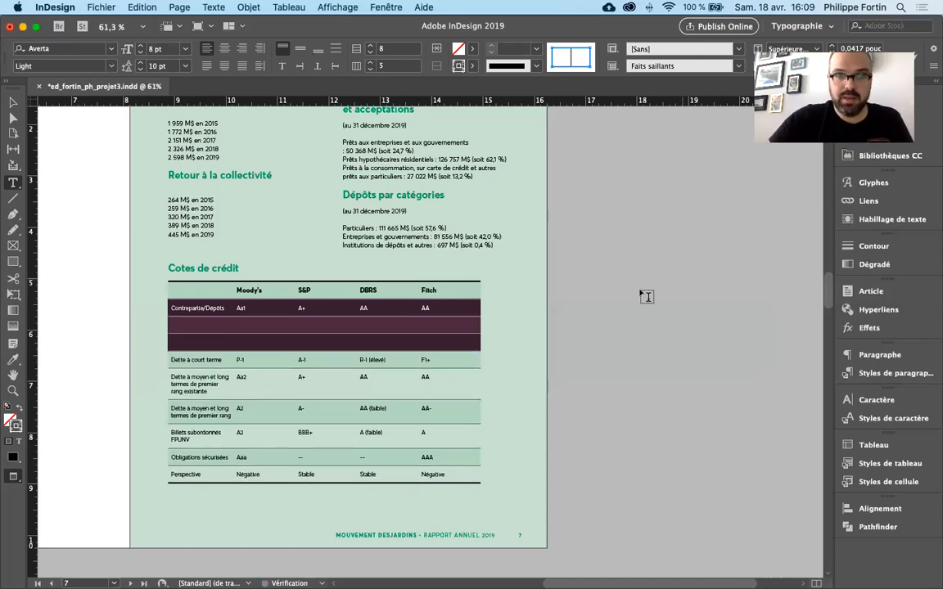
- Undo the insertion of the two empty rows
{"action": "left_click", "coordinate": [315, 344]}
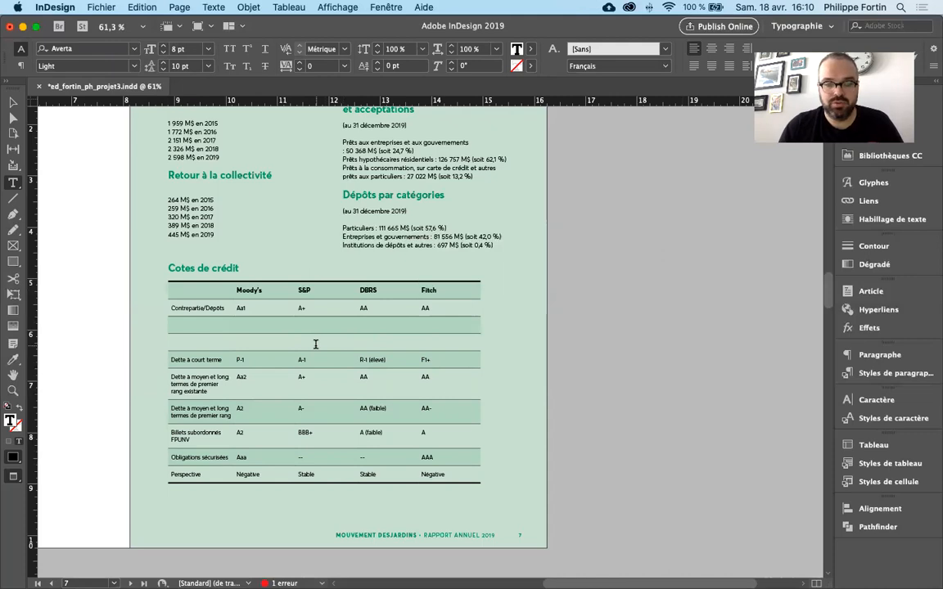
{"action": "key", "text": "super+z"}
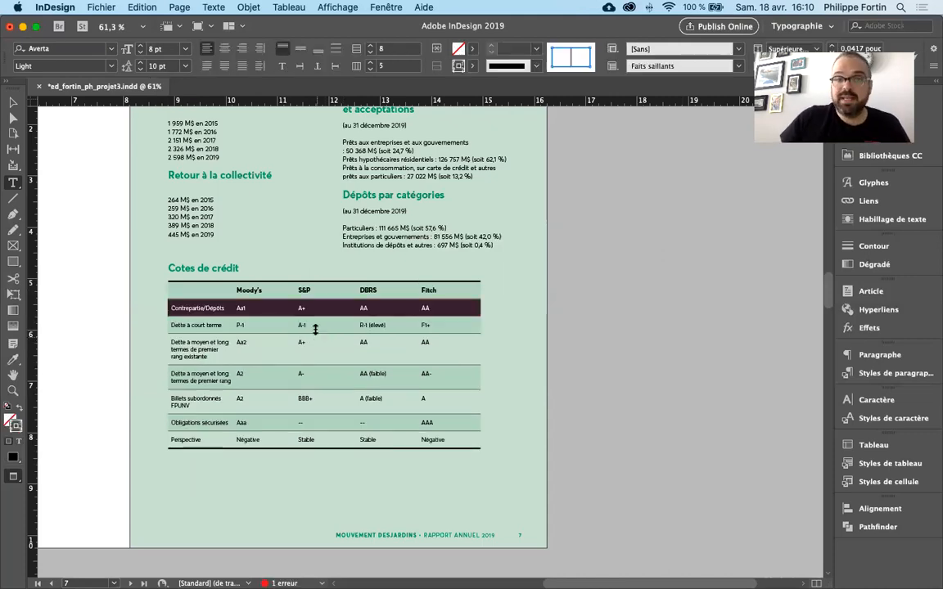
- Insert 2 columns to the right (A droite) of the "Moody's" column in the credit ratings table
{"action": "left_click", "coordinate": [317, 325]}
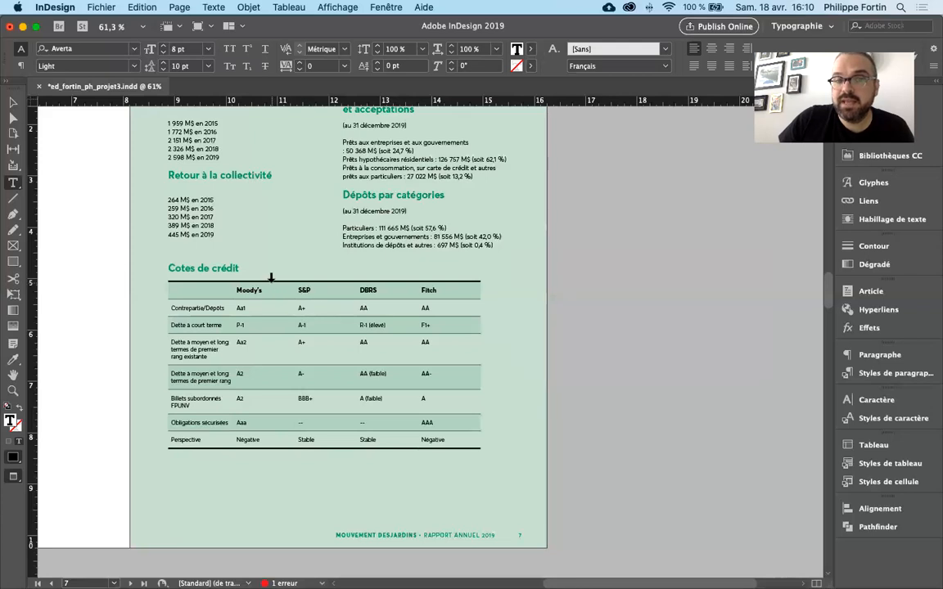
{"action": "left_click", "coordinate": [273, 278]}
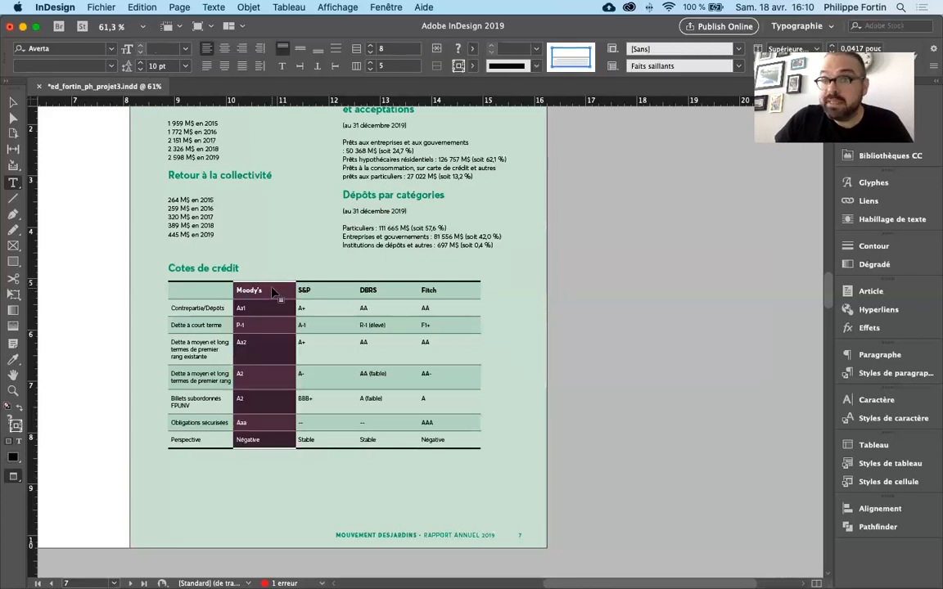
{"action": "right_click", "coordinate": [273, 292]}
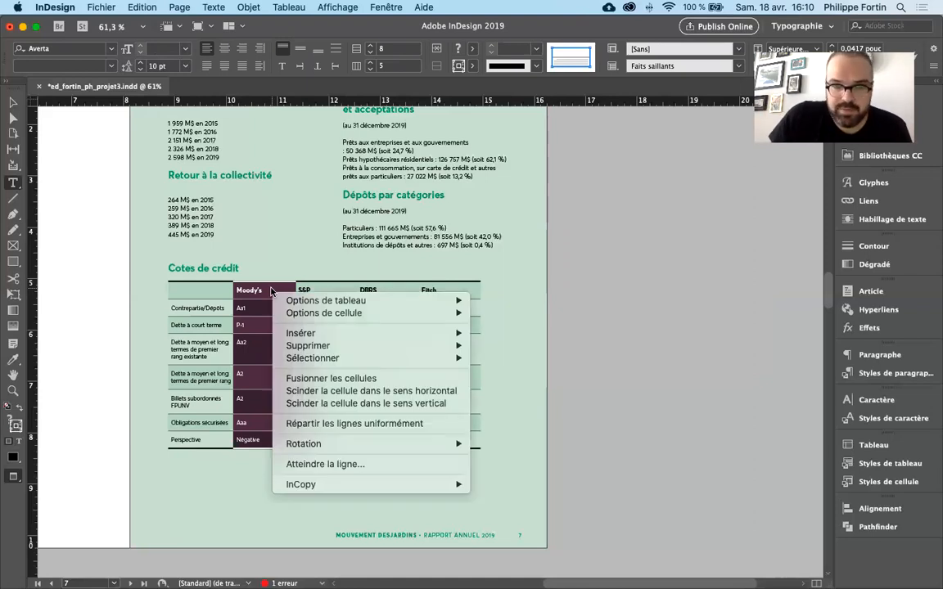
{"action": "mouse_move", "coordinate": [296, 302]}
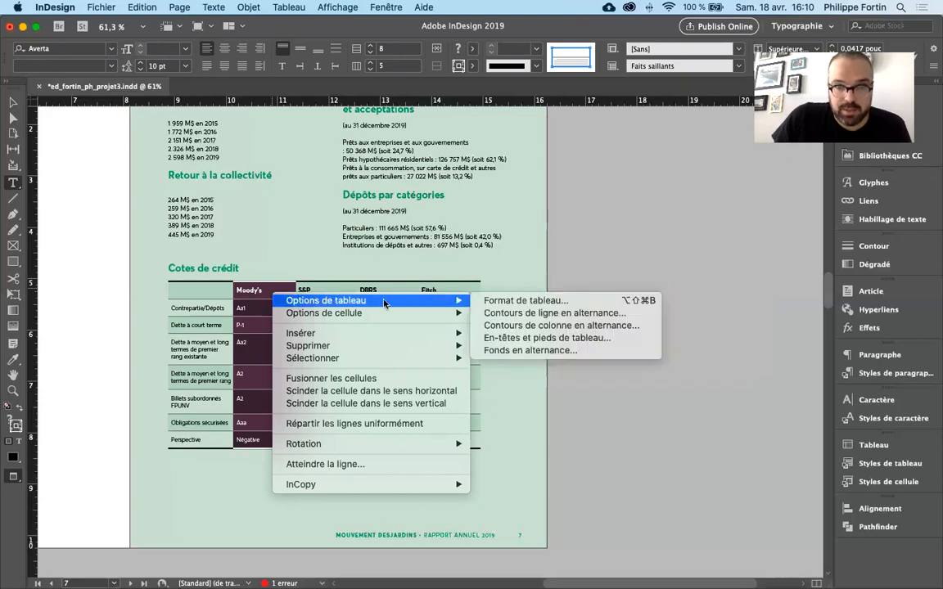
{"action": "mouse_move", "coordinate": [385, 334]}
{"action": "left_click", "coordinate": [499, 347]}
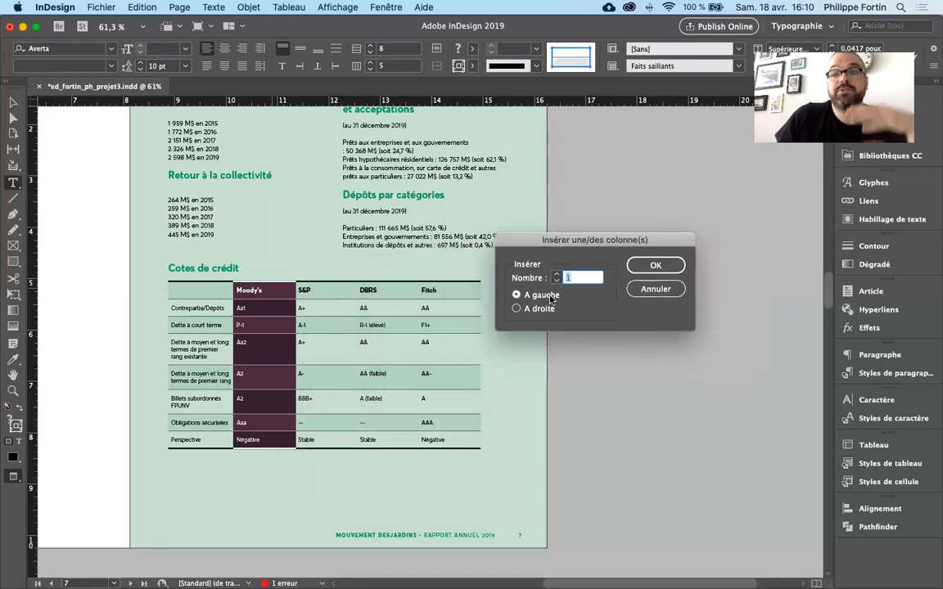
{"action": "left_click", "coordinate": [556, 275]}
{"action": "left_click", "coordinate": [541, 309]}
{"action": "left_click", "coordinate": [654, 266]}
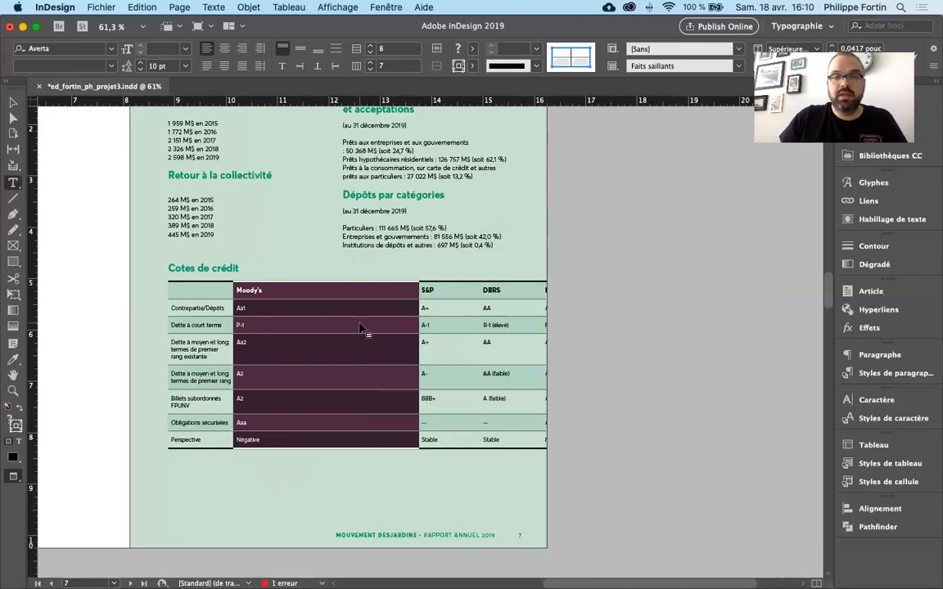
- Delete the two empty columns between "Moody's" and "S&P", and return to text editing in the "S&P" cell of the "Contrepartie/Dépôts" row
{"action": "left_click", "coordinate": [360, 327]}
{"action": "left_click_drag", "start_coordinate": [322, 279], "coordinate": [380, 279]}
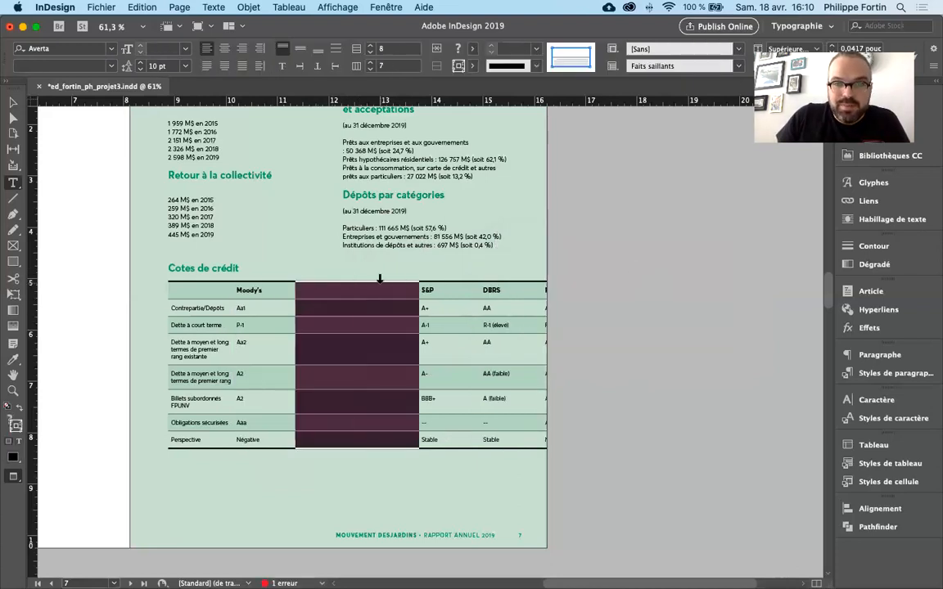
{"action": "left_click", "coordinate": [383, 305]}
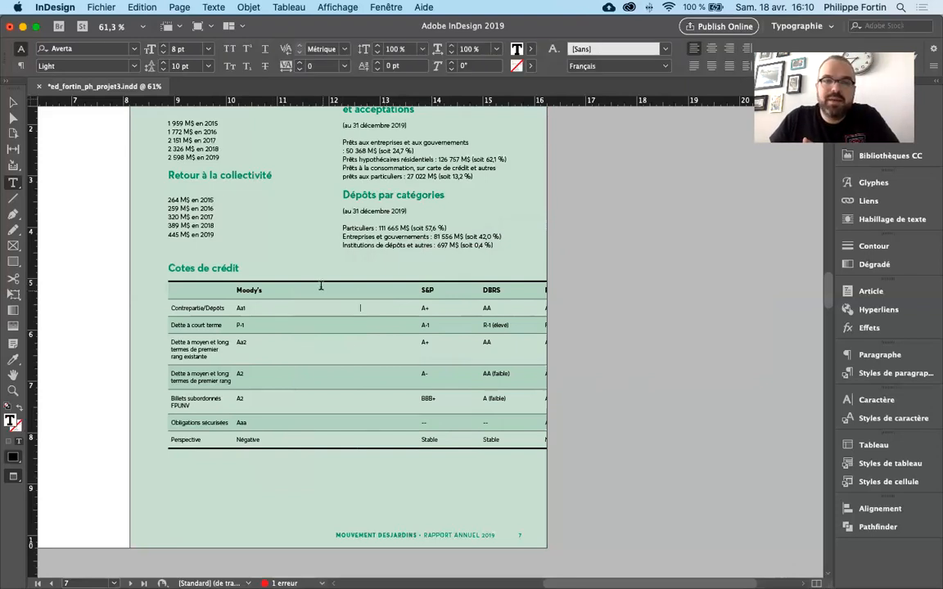
{"action": "left_click", "coordinate": [323, 279]}
{"action": "left_click", "coordinate": [382, 276]}
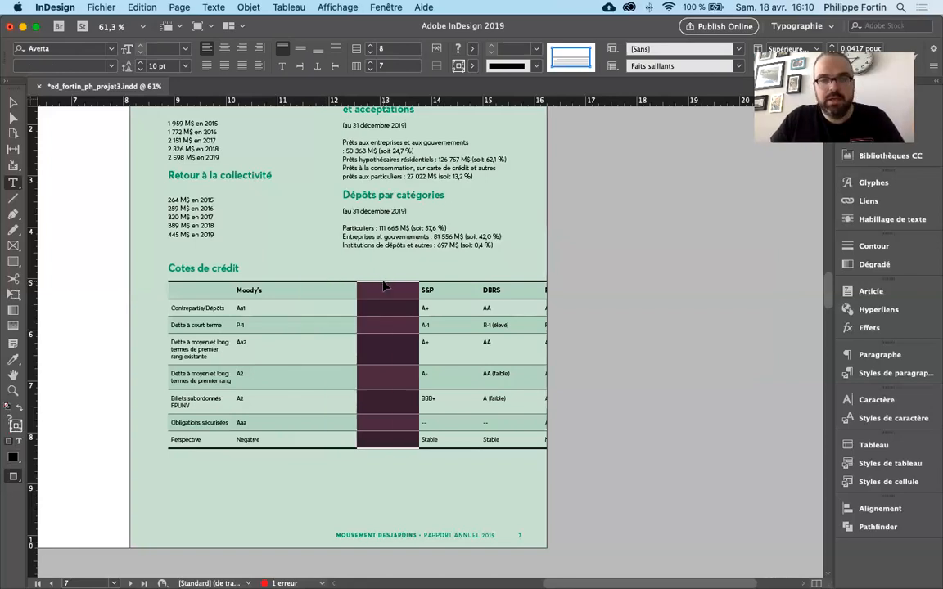
{"action": "key", "text": "shift+BackSpace"}
{"action": "key", "text": "shift+BackSpace"}
{"action": "left_click", "coordinate": [337, 303]}
{"action": "key", "text": "Escape"}
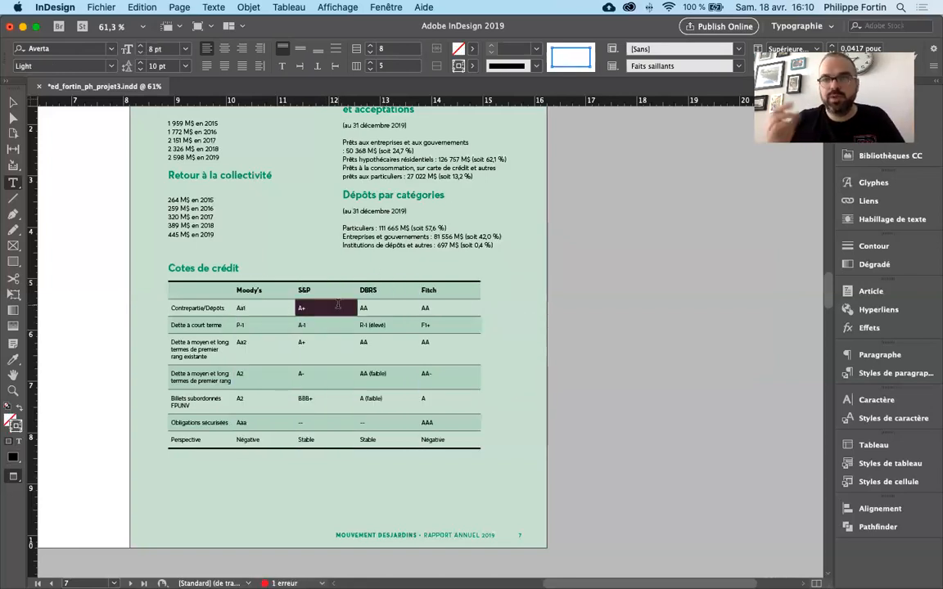
{"action": "left_click", "coordinate": [337, 304]}
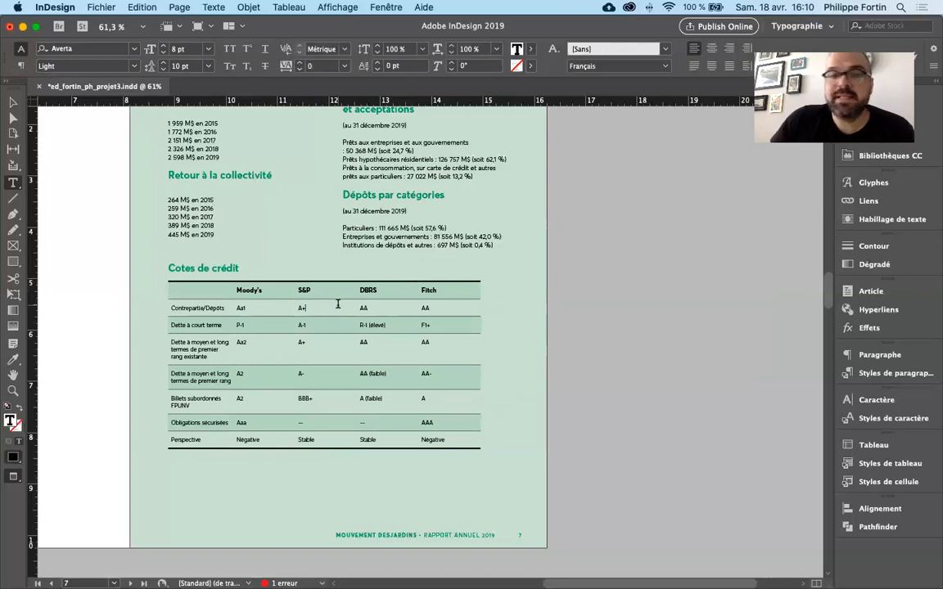
- Delete the "Dette à court terme" row with the Supprimer command, and undo the deletion
{"action": "left_click", "coordinate": [162, 325]}
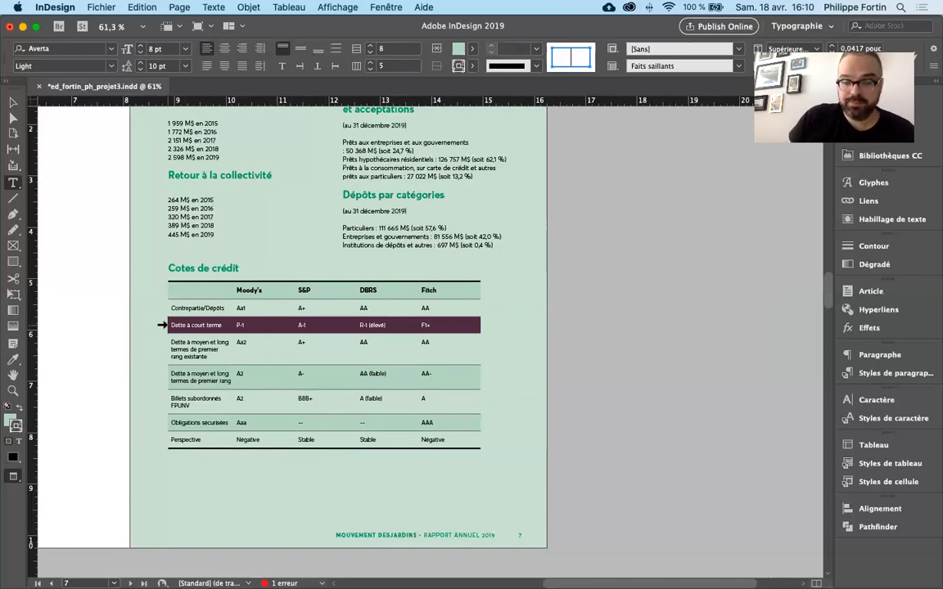
{"action": "right_click", "coordinate": [186, 329]}
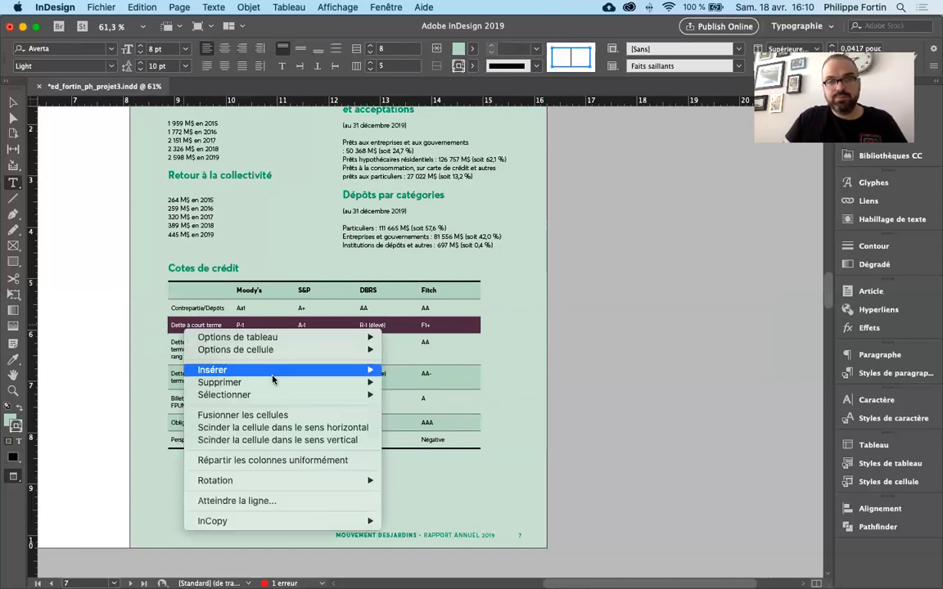
{"action": "mouse_move", "coordinate": [308, 383]}
{"action": "left_click", "coordinate": [421, 385]}
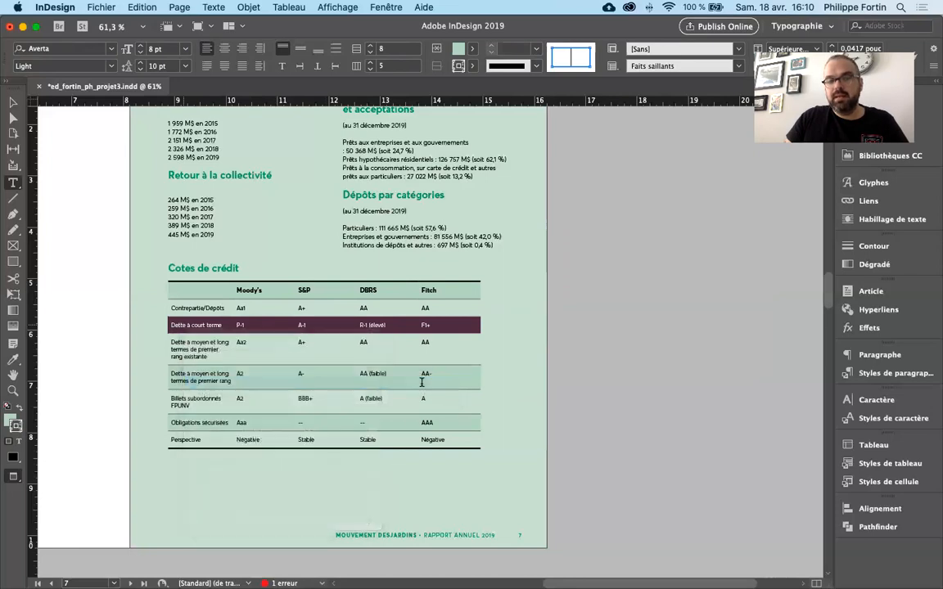
{"action": "key", "text": "super+z"}
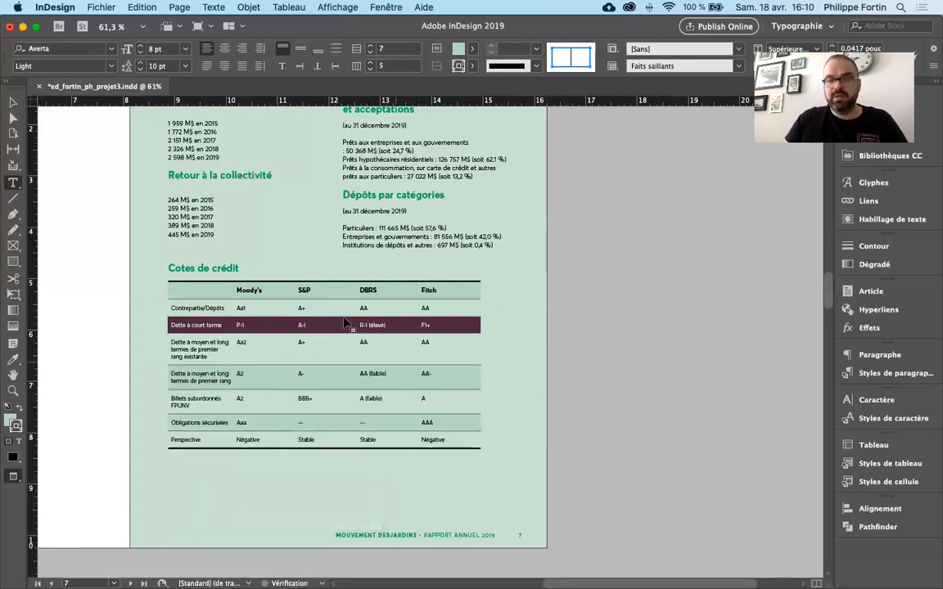
- Clear only the cell contents of the "Dette à court terme" row, and undo the clearing
{"action": "key", "text": "BackSpace"}
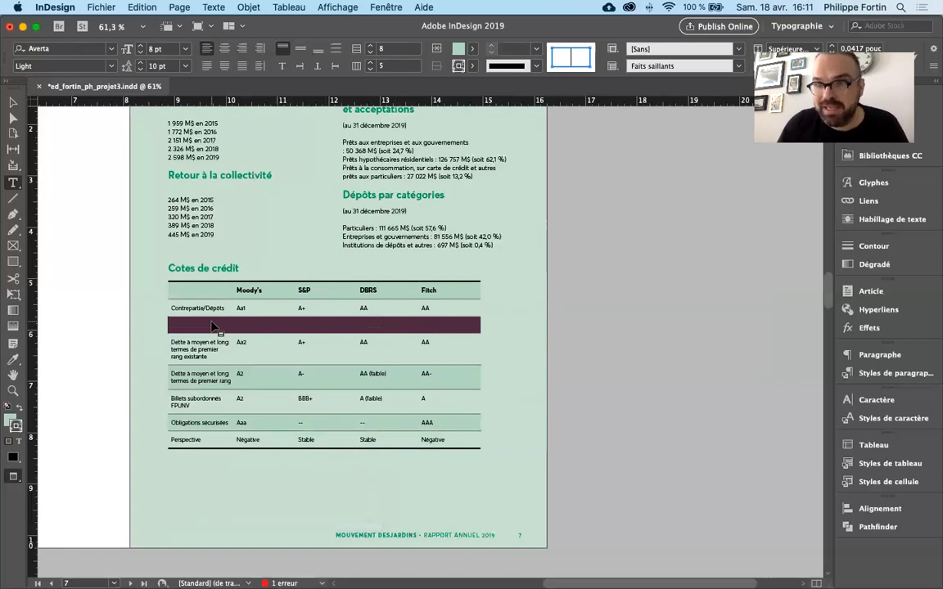
{"action": "left_click", "coordinate": [211, 324]}
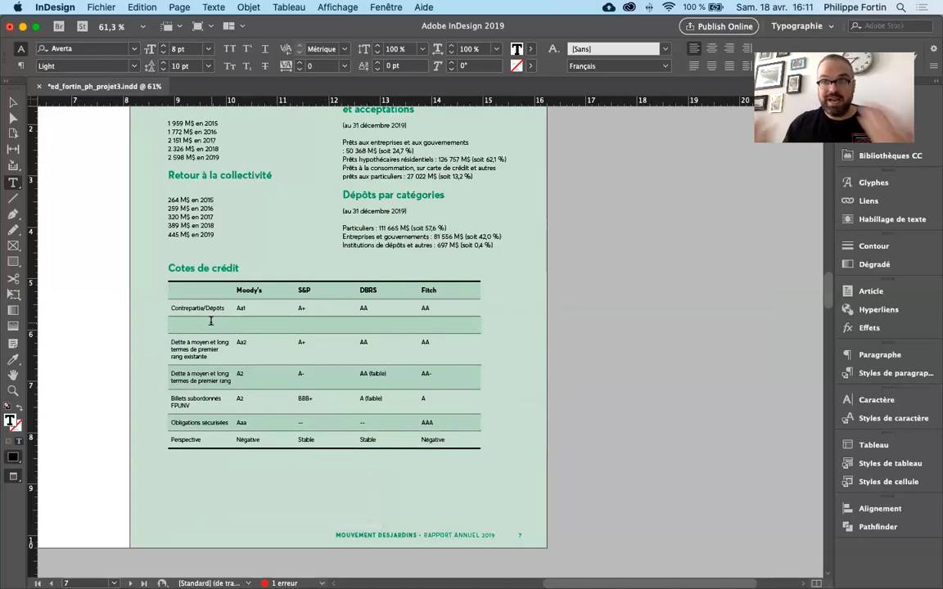
{"action": "key", "text": "super+z"}
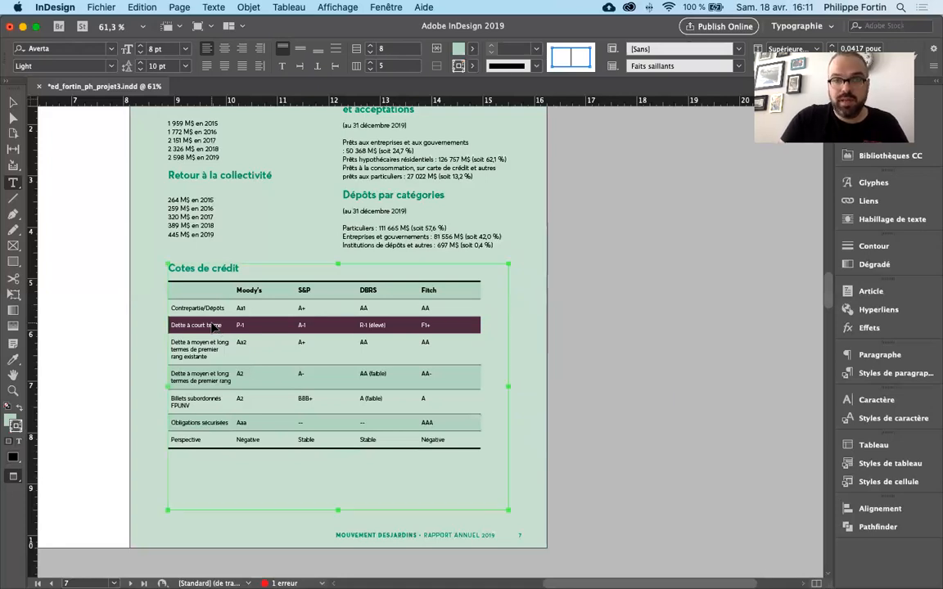
- Remove the entire "Dette à court terme" row, restore it, and return to text editing in its first cell
{"action": "key", "text": "super+BackSpace"}
{"action": "key", "text": "super+z"}
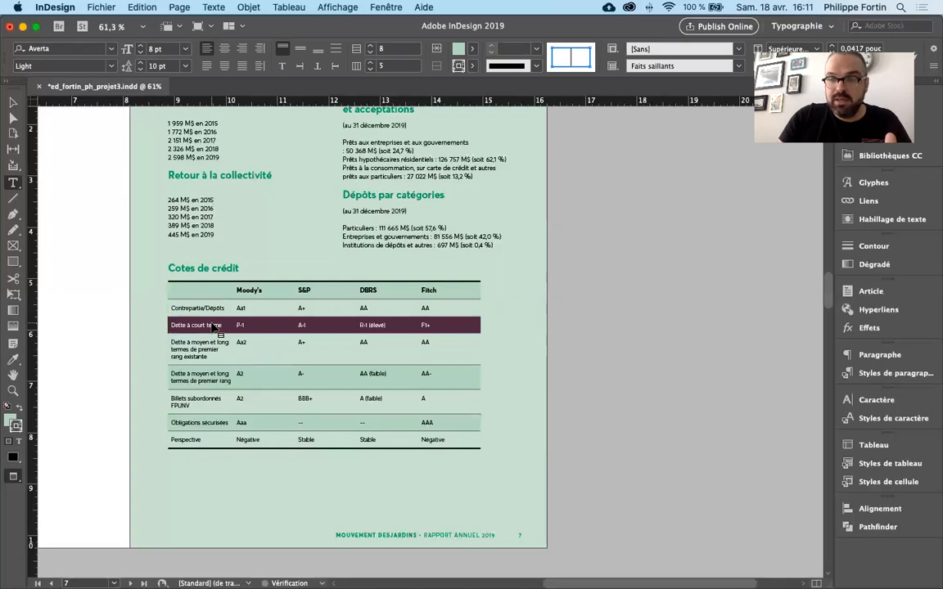
{"action": "left_click", "coordinate": [214, 326]}
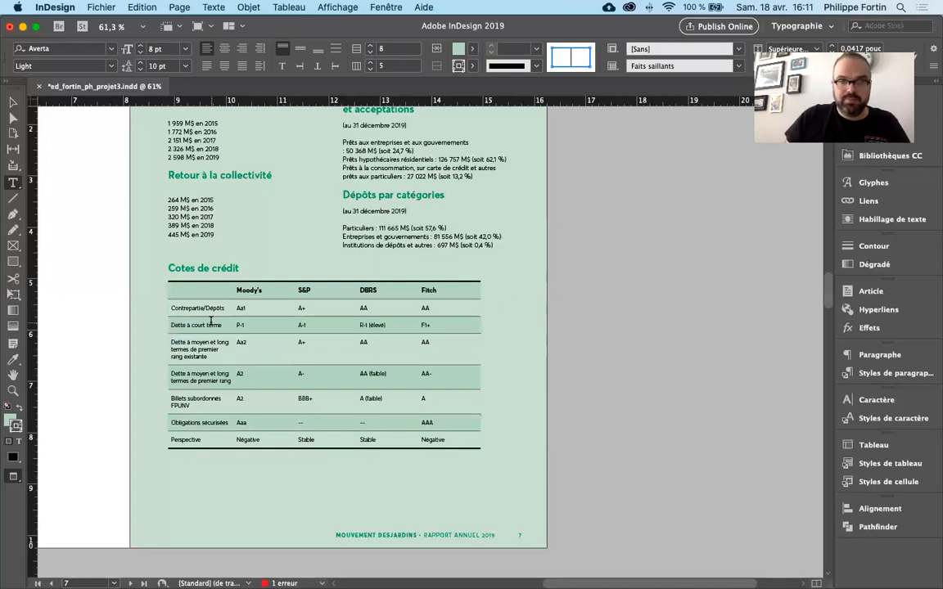
- Select and delete the "Dette à court terme" row once more, look at the insertion commands, and undo the deletion
{"action": "left_click", "coordinate": [168, 325]}
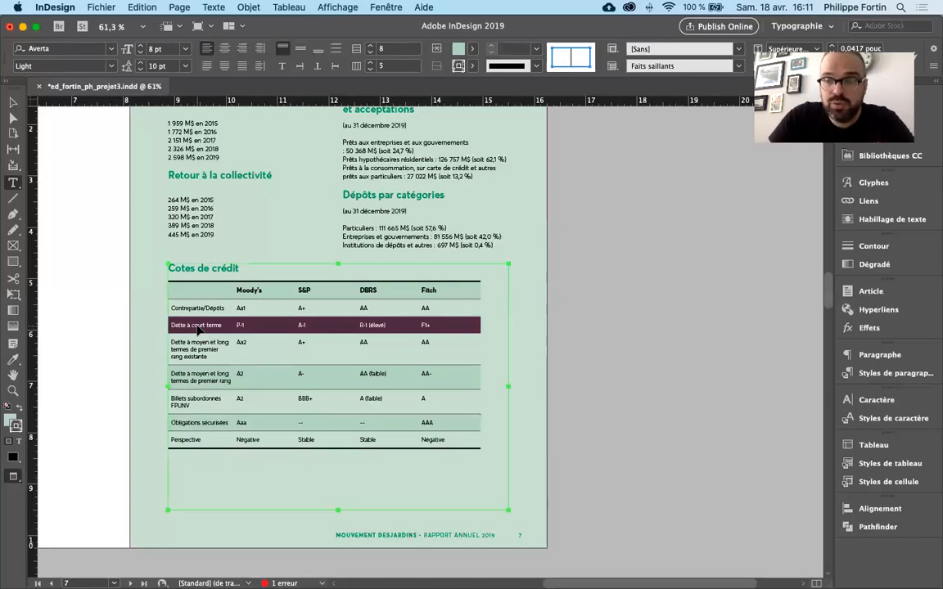
{"action": "key", "text": "super+BackSpace"}
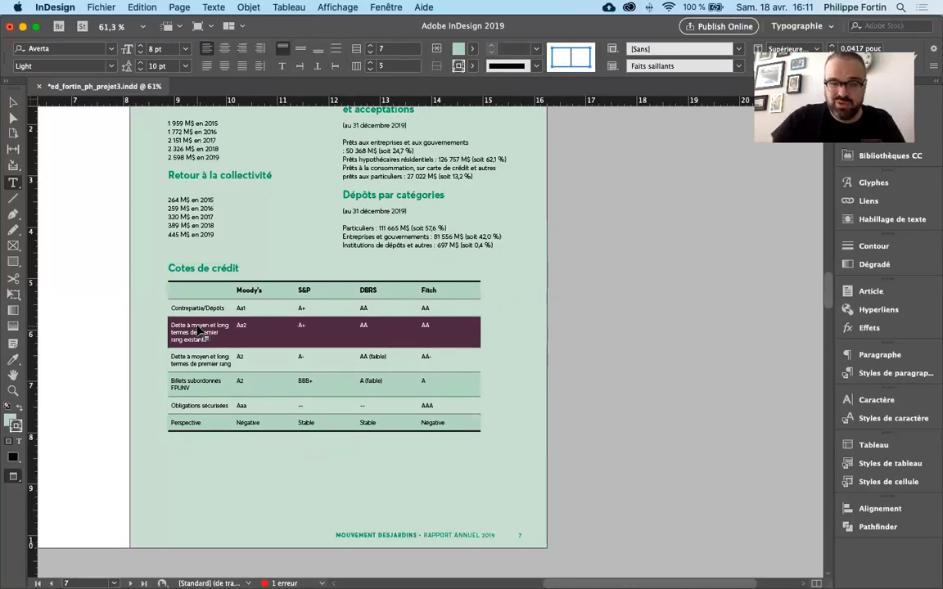
{"action": "right_click", "coordinate": [208, 330]}
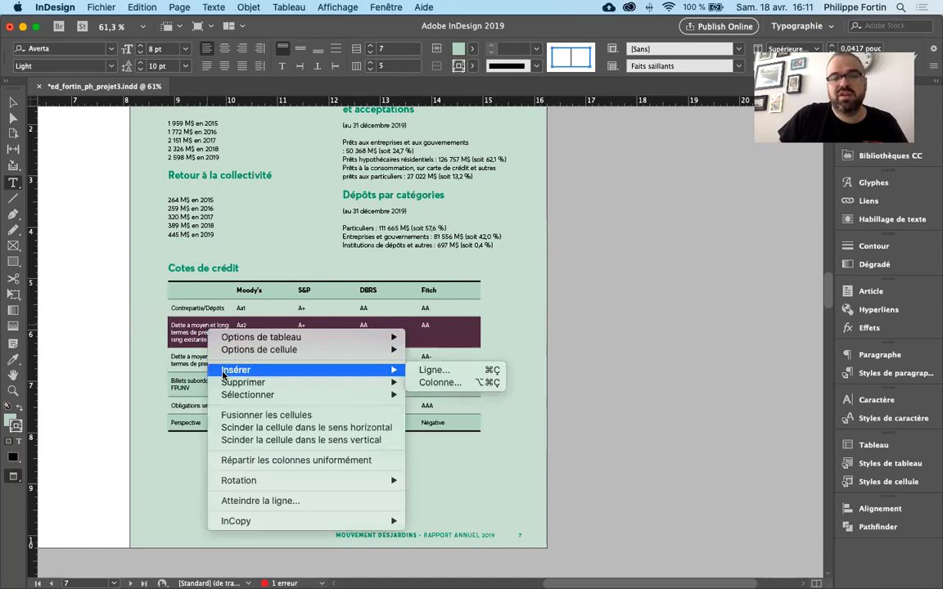
{"action": "left_click", "coordinate": [171, 329]}
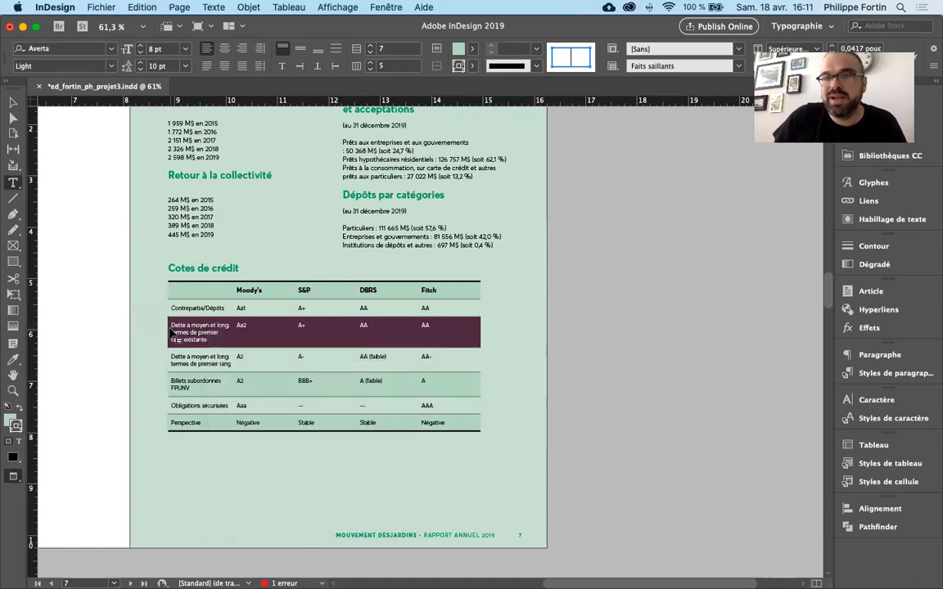
{"action": "key", "text": "super+z"}
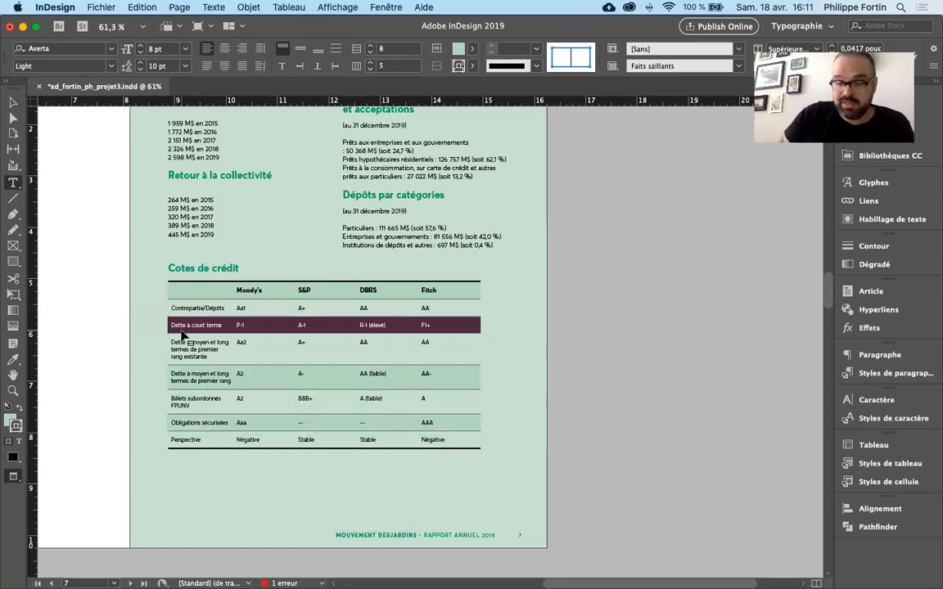
- Delete the "Moody's" column with the Supprimer command, and undo the deletion
{"action": "left_click", "coordinate": [256, 278]}
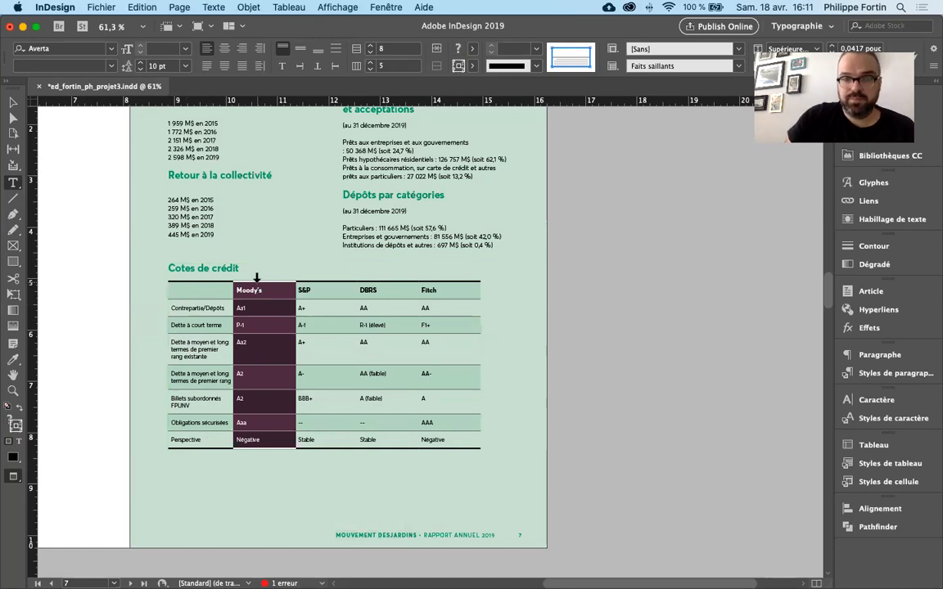
{"action": "left_click", "coordinate": [262, 277]}
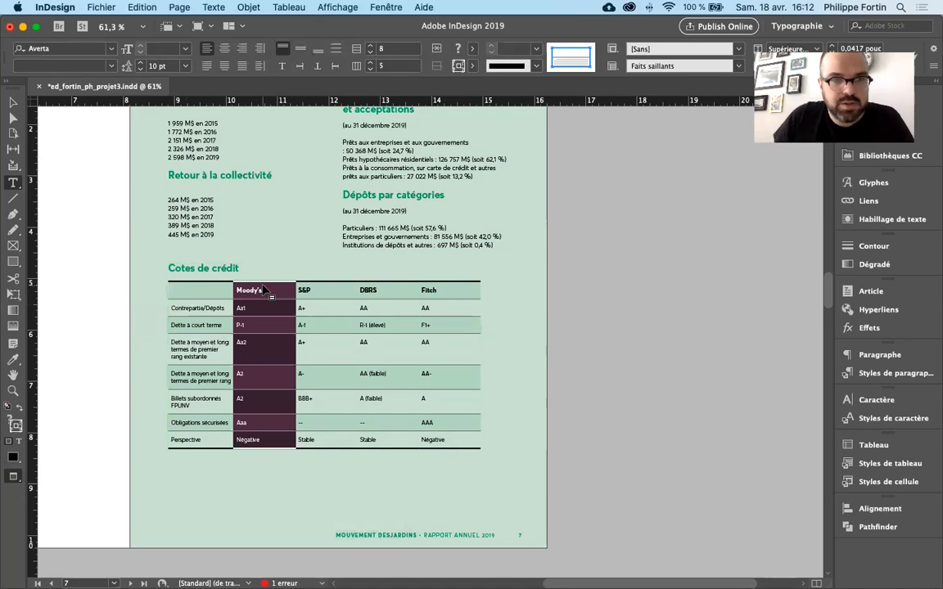
{"action": "right_click", "coordinate": [262, 290]}
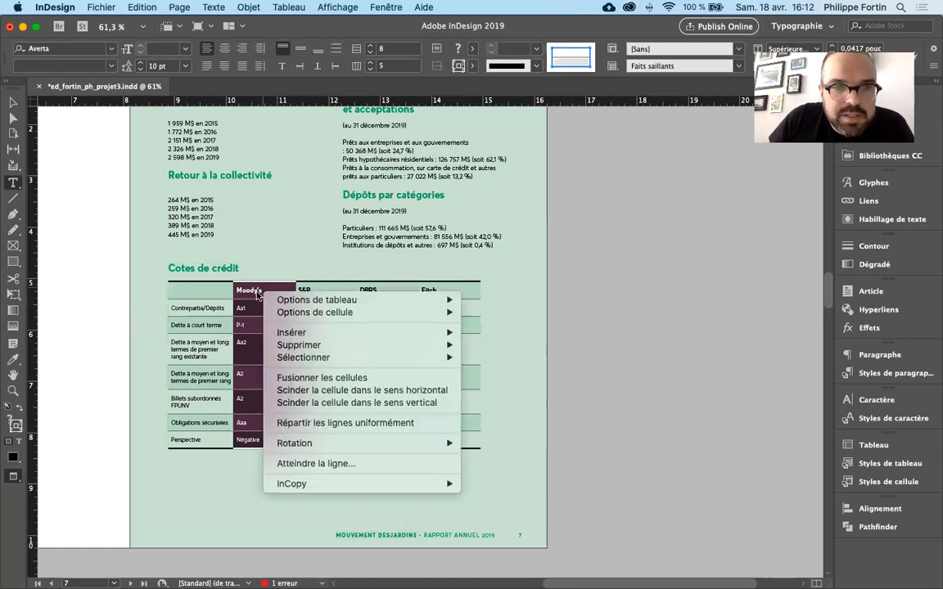
{"action": "mouse_move", "coordinate": [363, 350]}
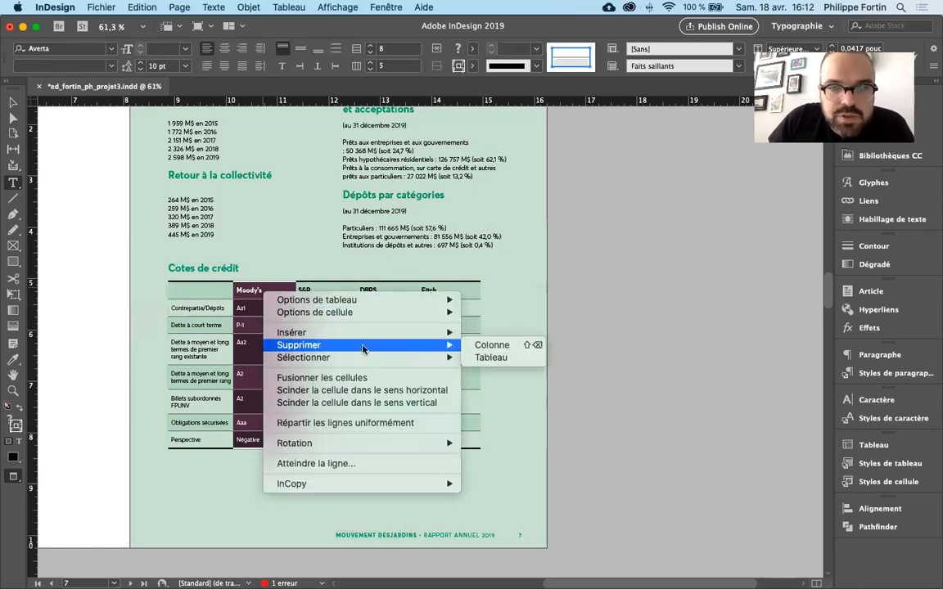
{"action": "left_click", "coordinate": [483, 350]}
{"action": "key", "text": "super+z"}
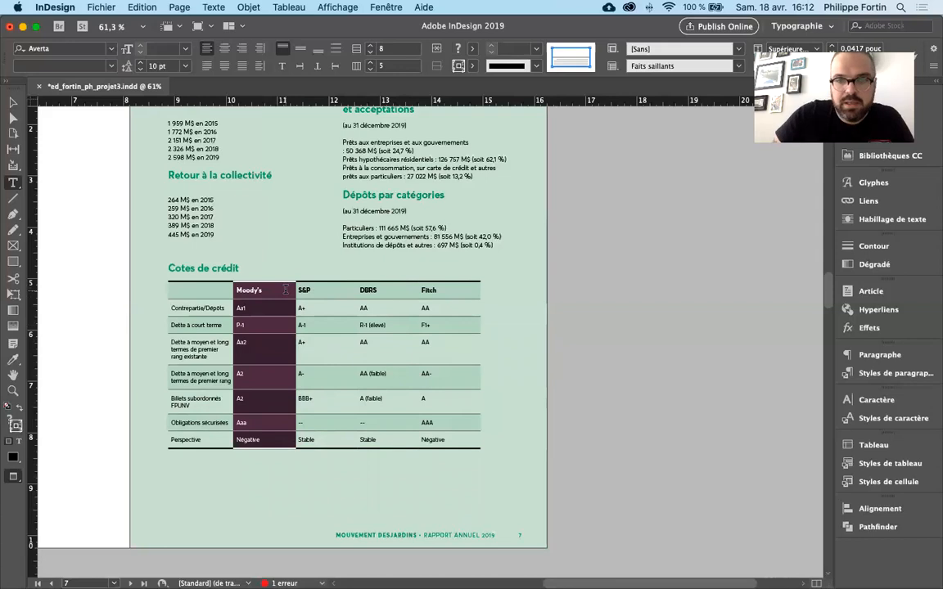
- Redo the "Moody's" column deletion, undo it again, and return to text editing in that column's "Contrepartie/Dépôts" cell
{"action": "key", "text": "super+shift+z"}
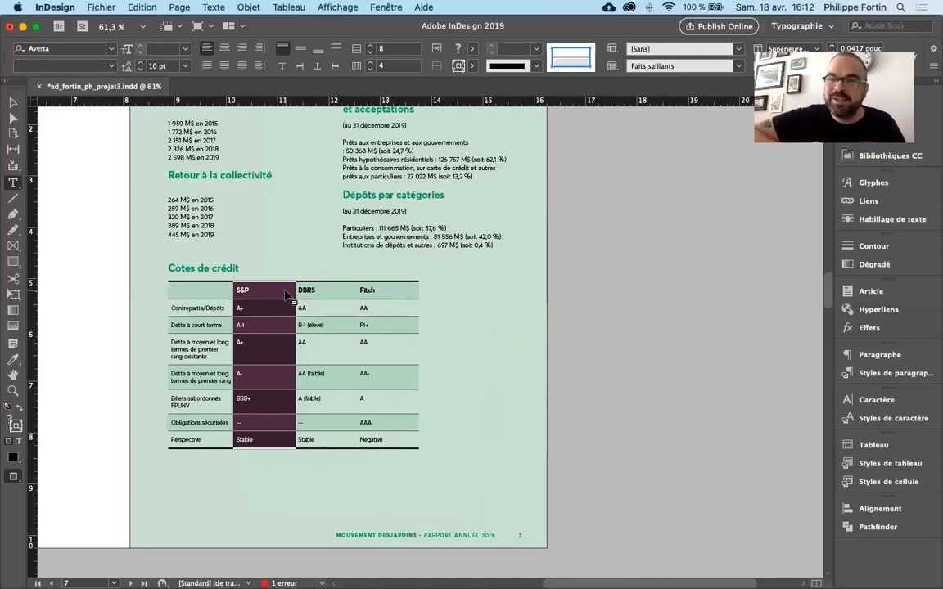
{"action": "key", "text": "super+z"}
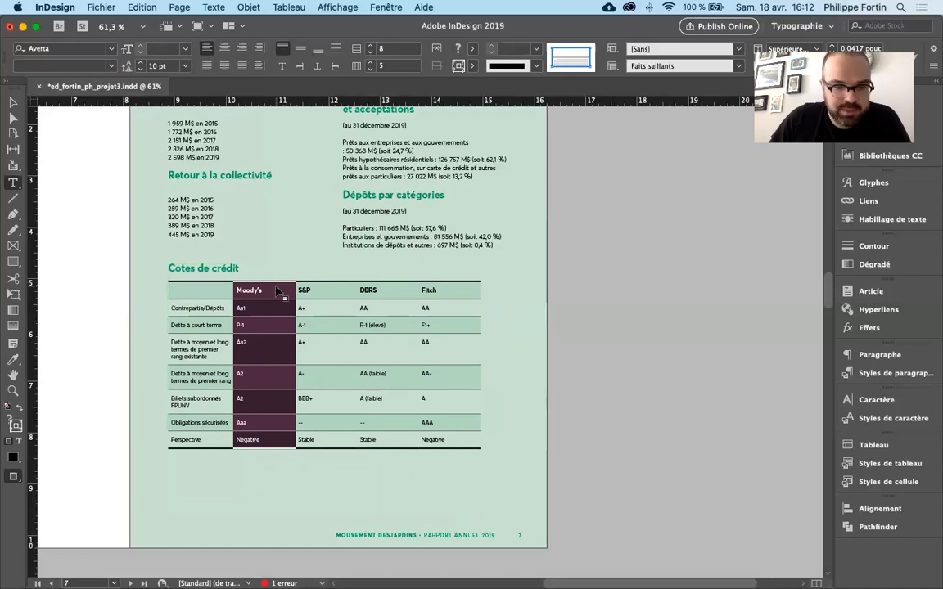
{"action": "right_click", "coordinate": [276, 290]}
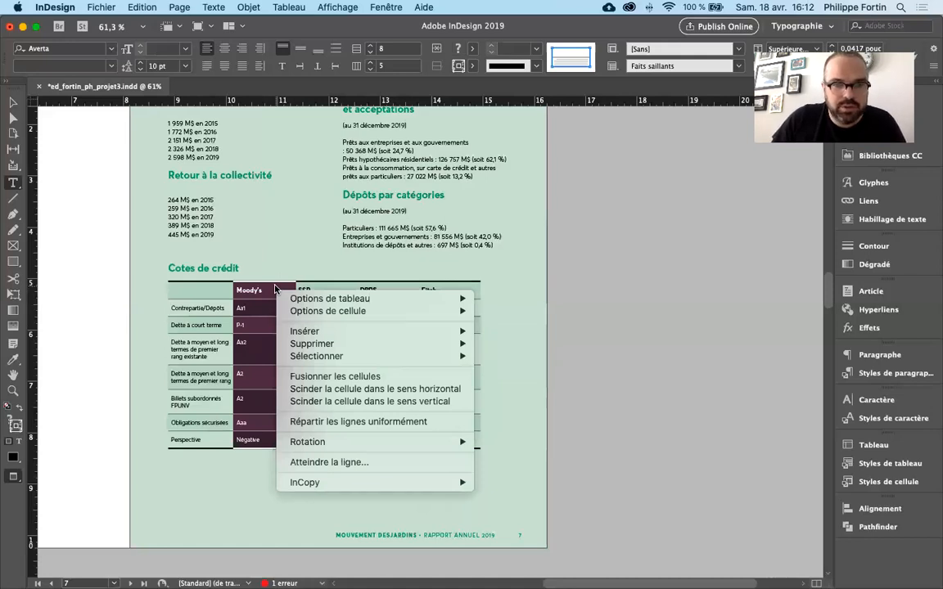
{"action": "mouse_move", "coordinate": [458, 344]}
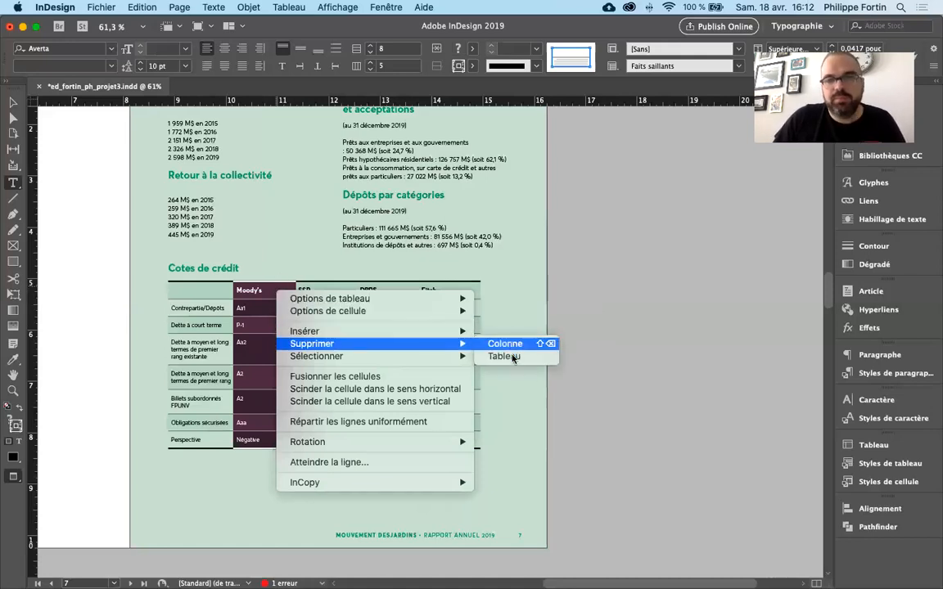
{"action": "left_click", "coordinate": [253, 301]}
{"action": "left_click", "coordinate": [260, 307]}
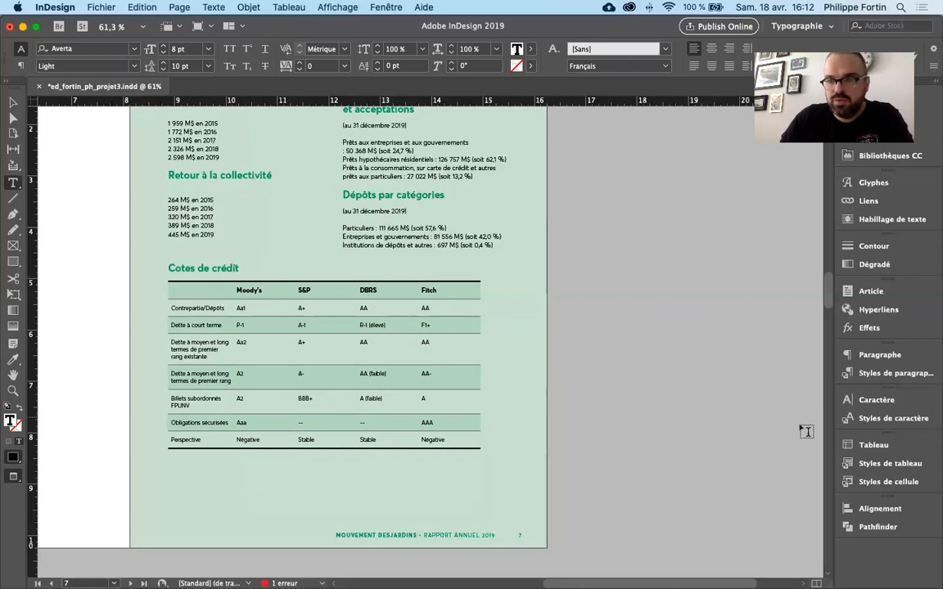
- Display the Tableau settings as a floating window beside the page and look at its additional commands
{"action": "left_click", "coordinate": [888, 444]}
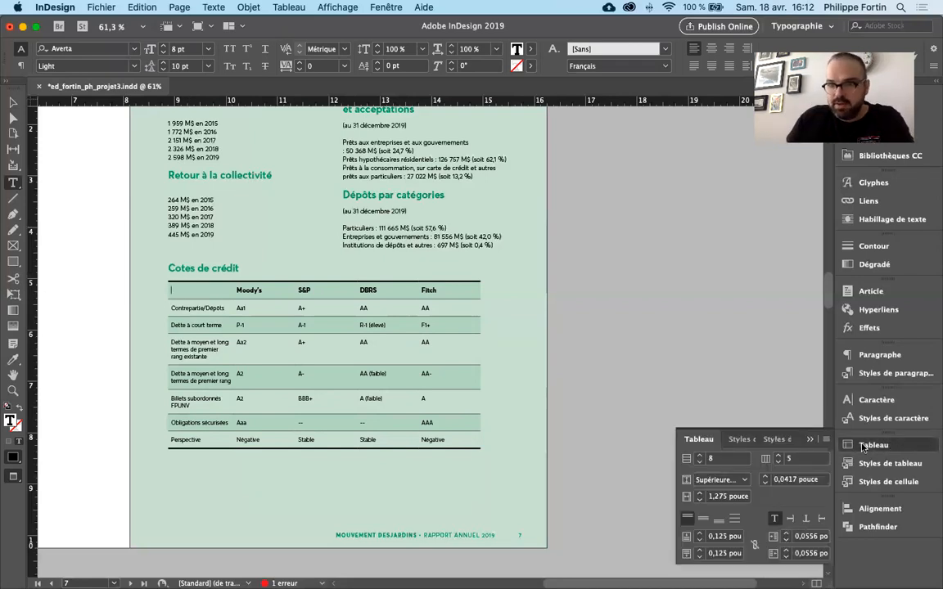
{"action": "left_click_drag", "start_coordinate": [712, 438], "coordinate": [618, 160]}
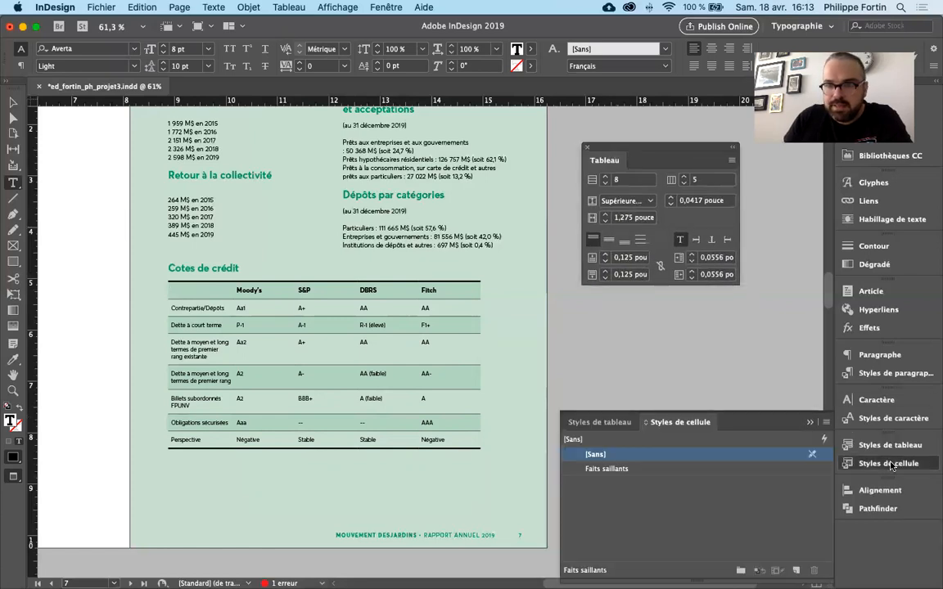
{"action": "left_click", "coordinate": [891, 466]}
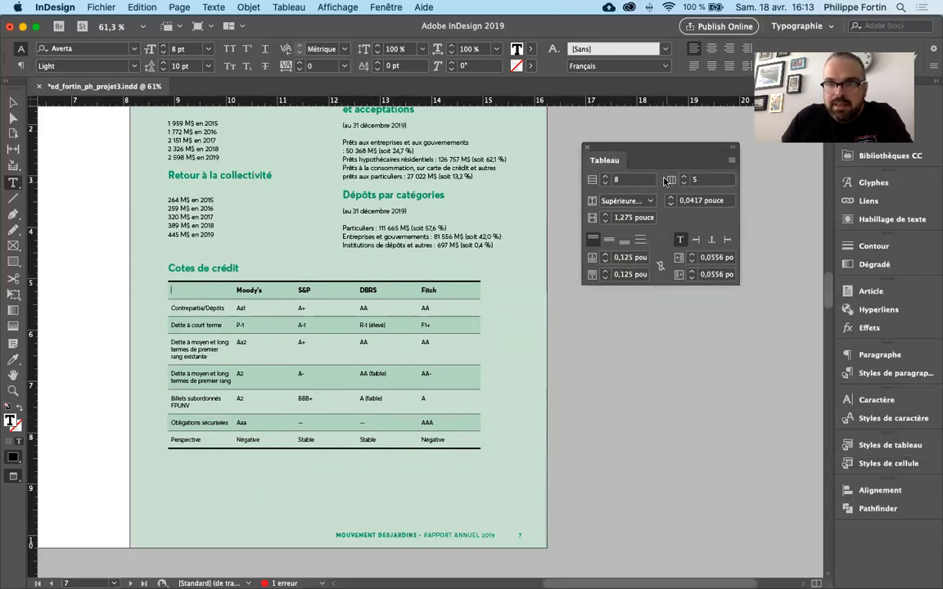
{"action": "left_click", "coordinate": [732, 162]}
{"action": "left_click", "coordinate": [680, 148]}
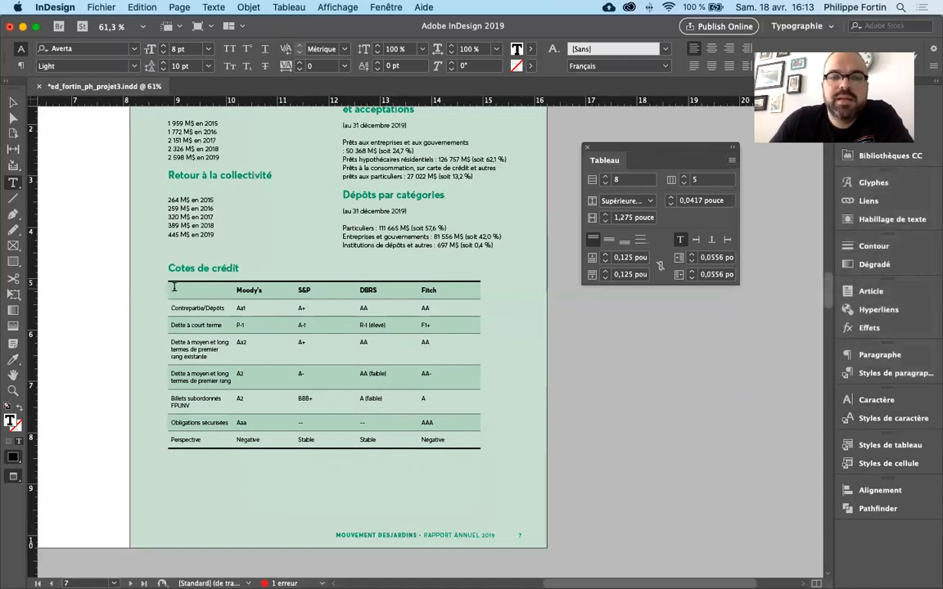
- Select the whole credit table, try 10 rows and return to 8, and try six columns and undo that change
{"action": "left_click_drag", "start_coordinate": [176, 286], "coordinate": [462, 442]}
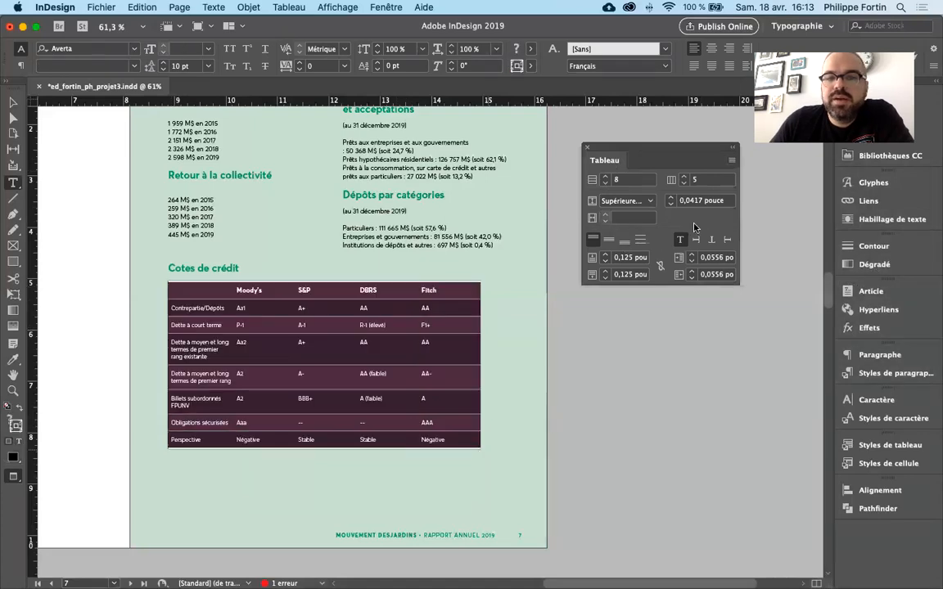
{"action": "left_click", "coordinate": [606, 178]}
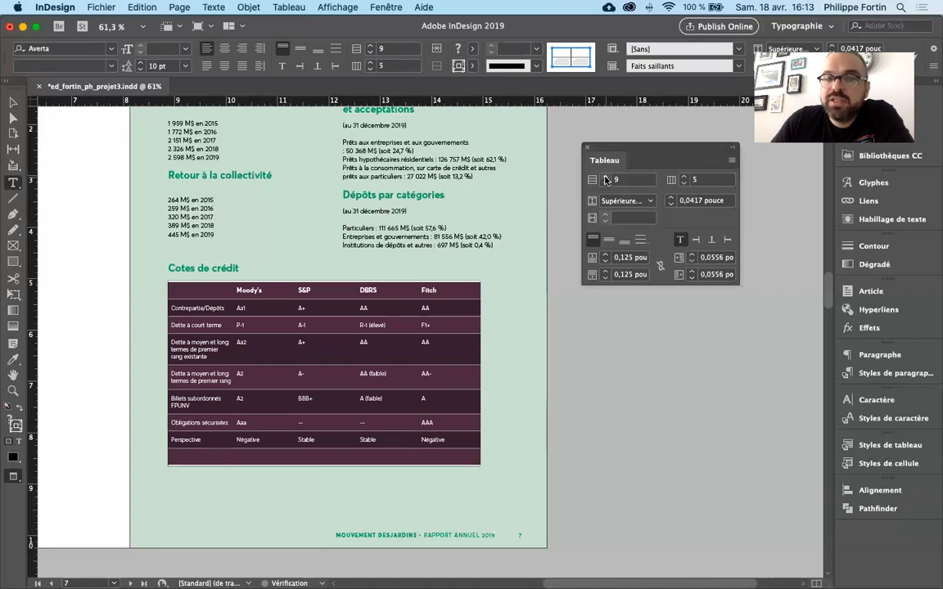
{"action": "left_click", "coordinate": [606, 178]}
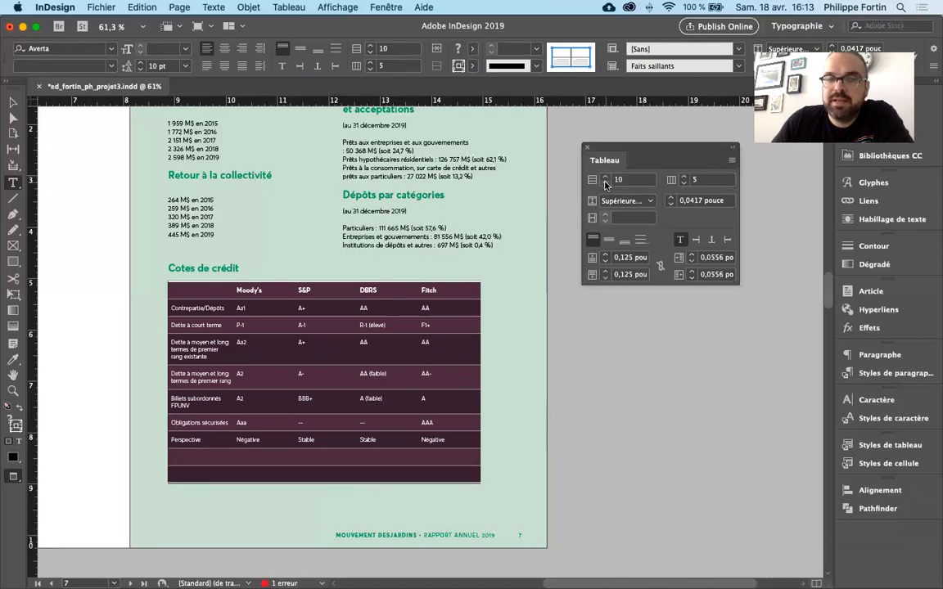
{"action": "left_click", "coordinate": [606, 185]}
{"action": "left_click", "coordinate": [606, 185]}
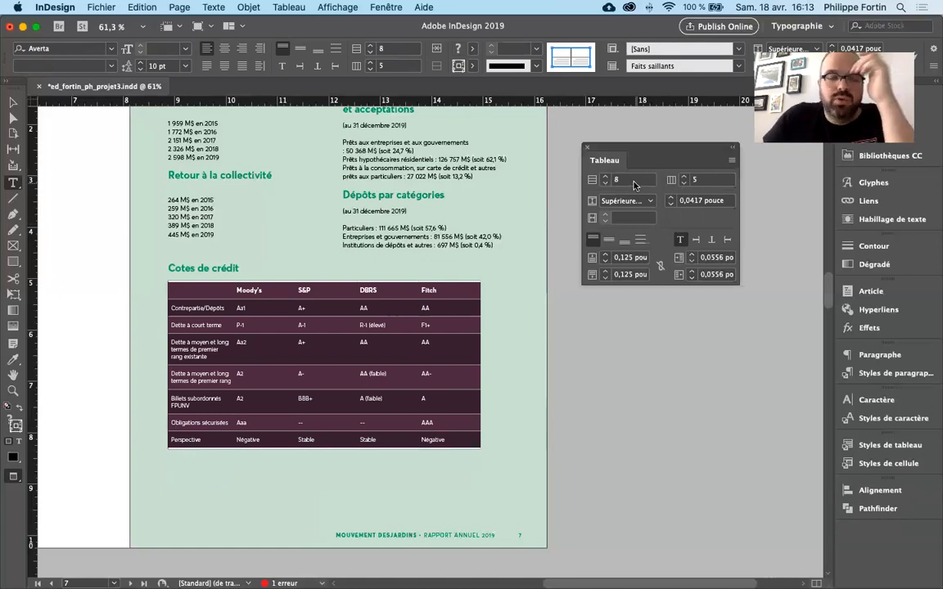
{"action": "left_click", "coordinate": [684, 178]}
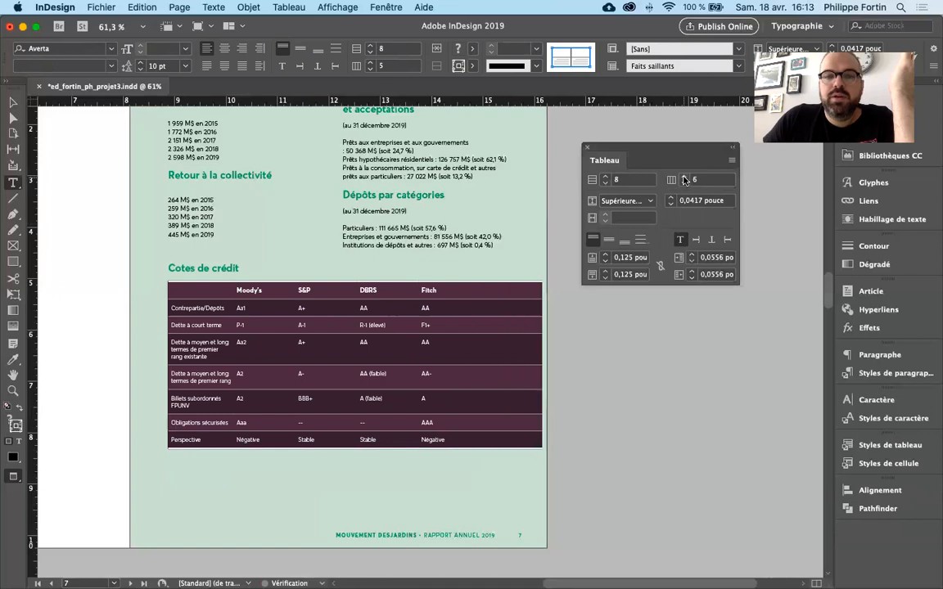
{"action": "key", "text": "super+z"}
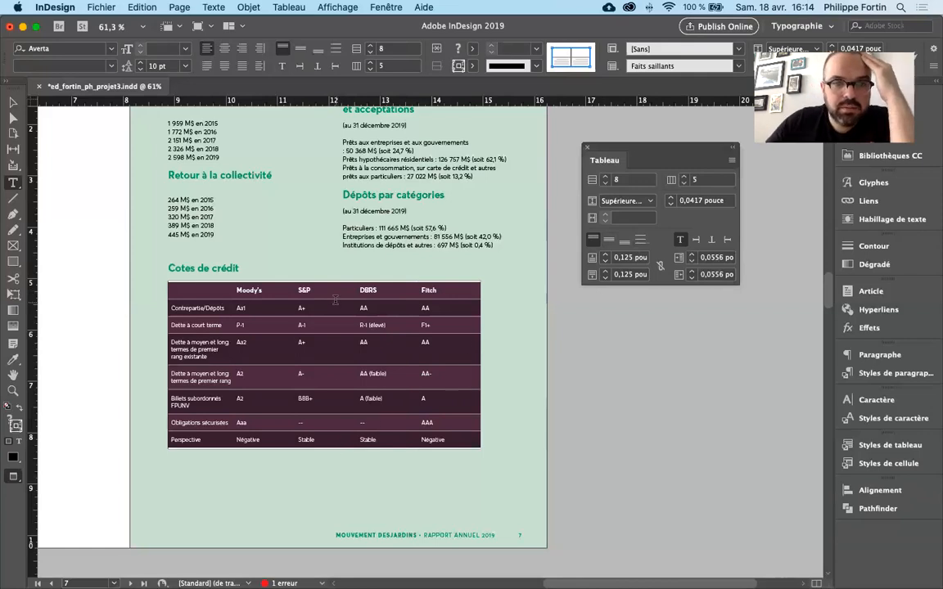
- Enlarge the header row to about 0,86 pouce high, try centre, bottom and justified vertical alignment on it, and return it to top alignment
{"action": "left_click_drag", "start_coordinate": [335, 300], "coordinate": [335, 326]}
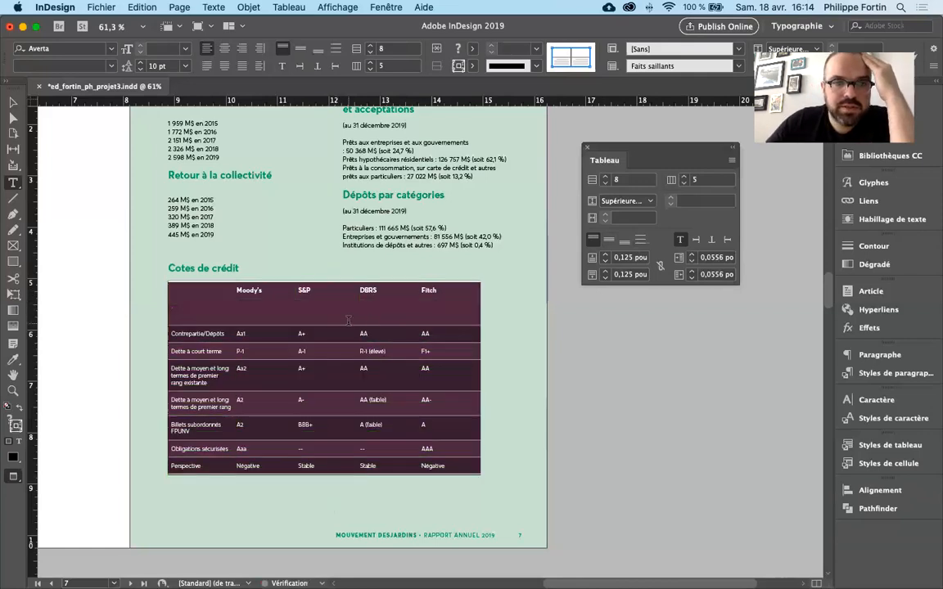
{"action": "left_click", "coordinate": [170, 303]}
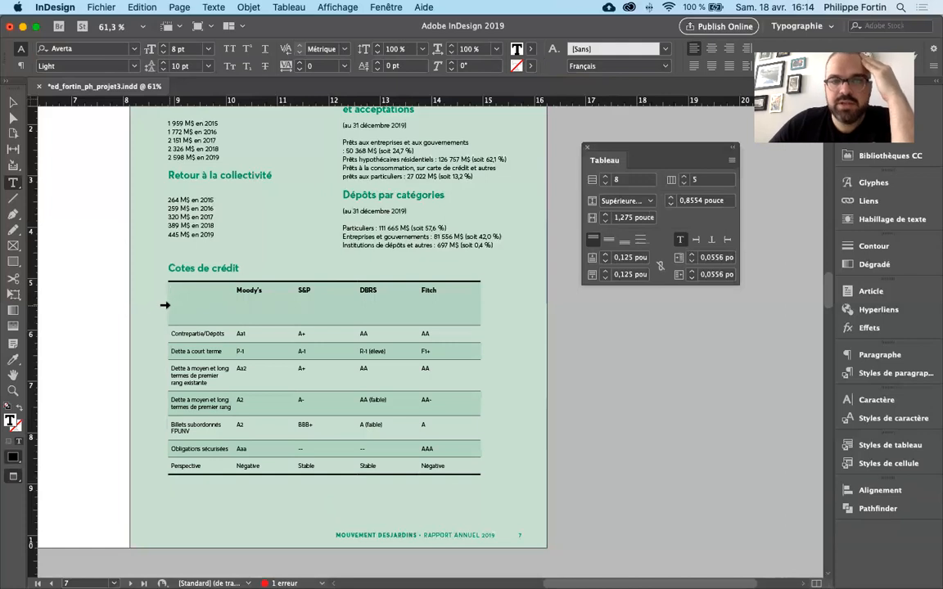
{"action": "left_click", "coordinate": [163, 305]}
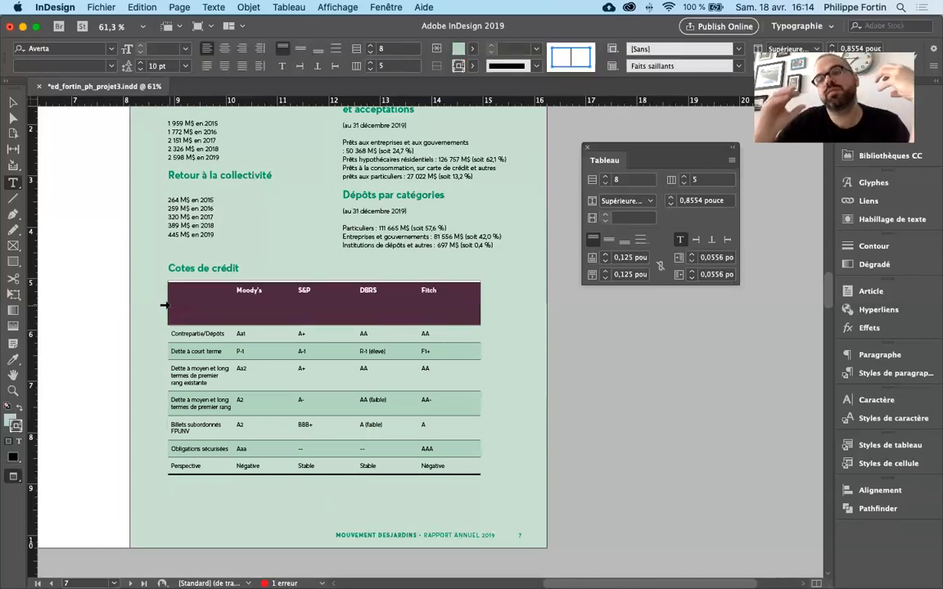
{"action": "left_click", "coordinate": [608, 239]}
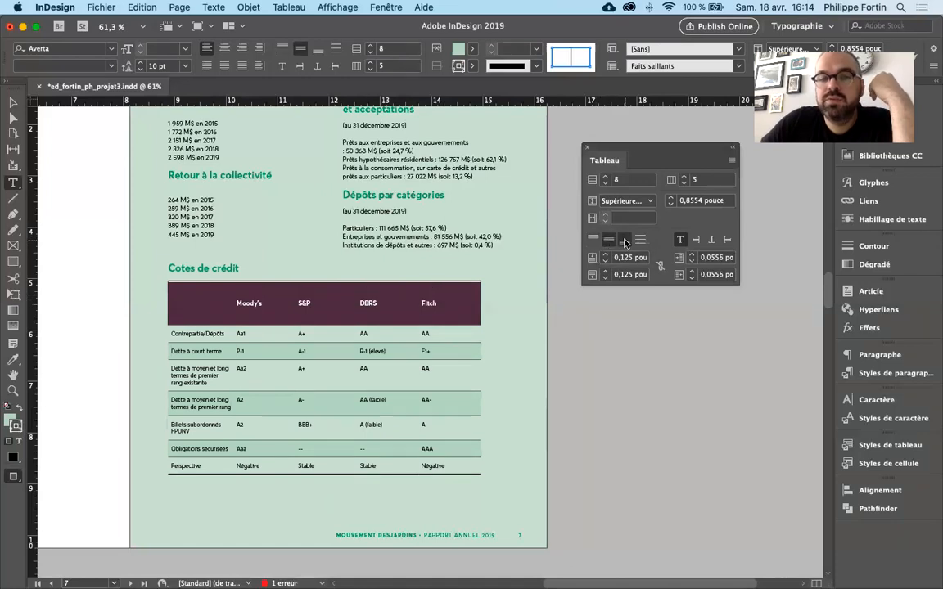
{"action": "left_click", "coordinate": [625, 240]}
{"action": "left_click", "coordinate": [640, 240]}
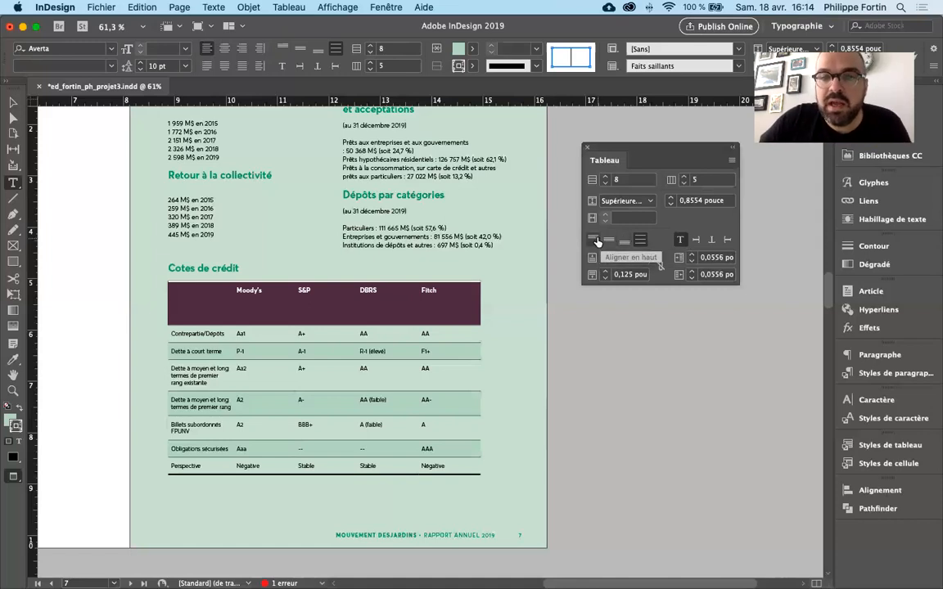
{"action": "left_click", "coordinate": [594, 243]}
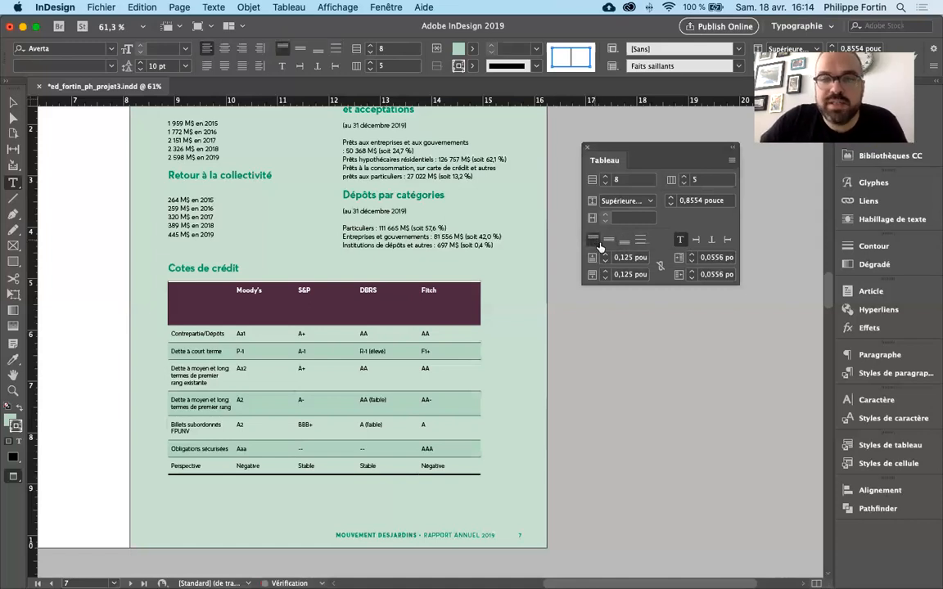
- Reduce the header row's height to about 0,35 pouce, try enlarging it to about 0,66 pouce, and undo the enlargement
{"action": "left_click_drag", "start_coordinate": [316, 326], "coordinate": [319, 299]}
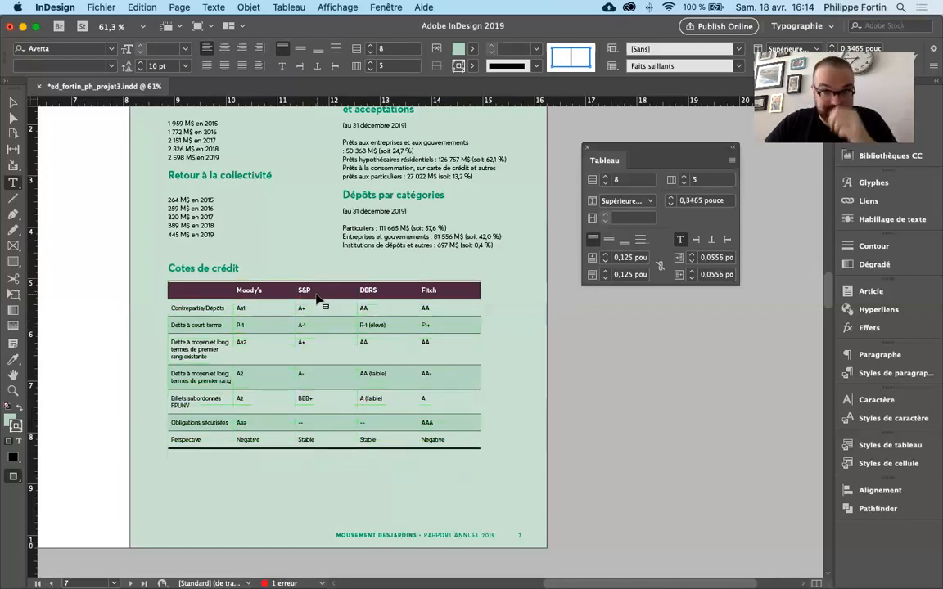
{"action": "left_click", "coordinate": [323, 290]}
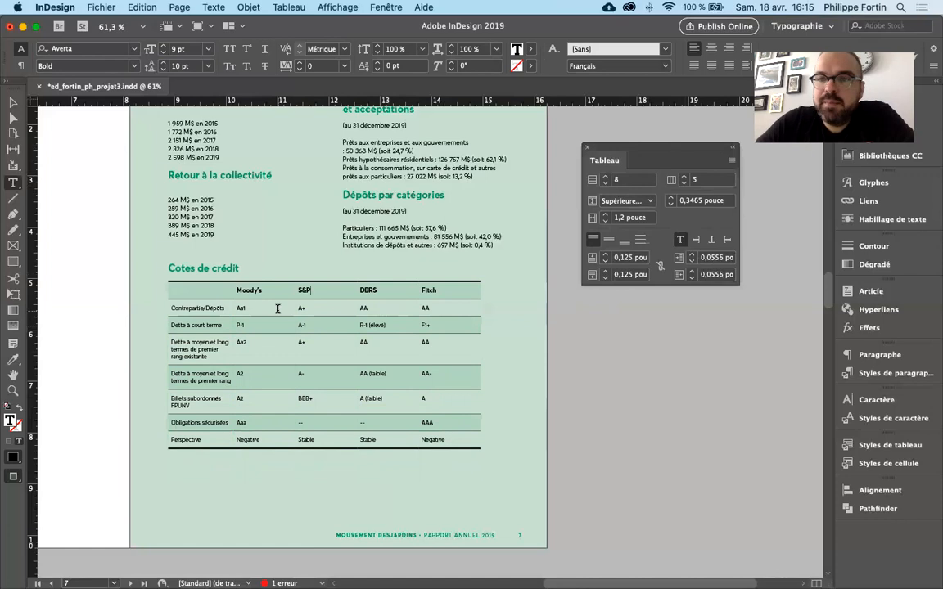
{"action": "left_click_drag", "start_coordinate": [326, 300], "coordinate": [327, 314]}
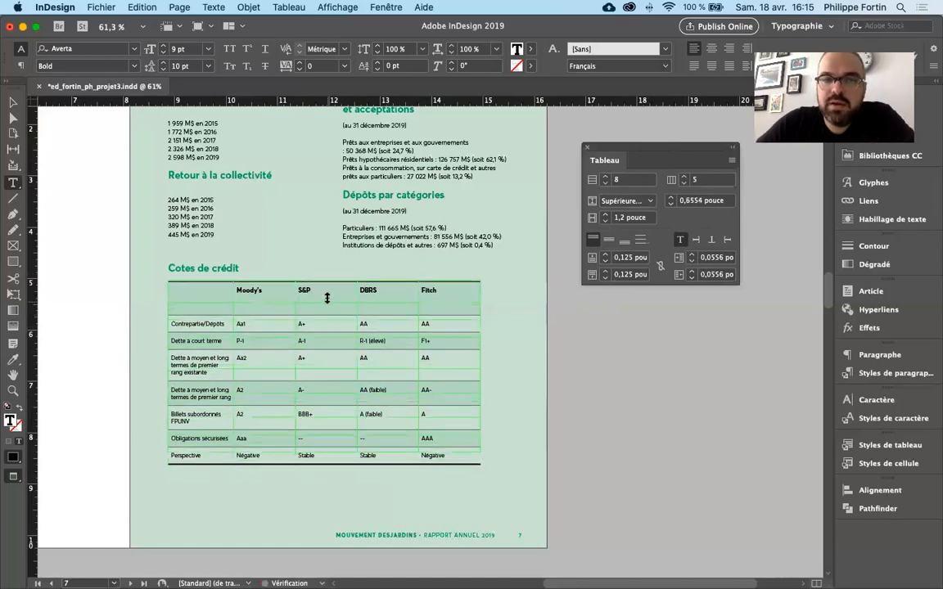
{"action": "key", "text": "super+z"}
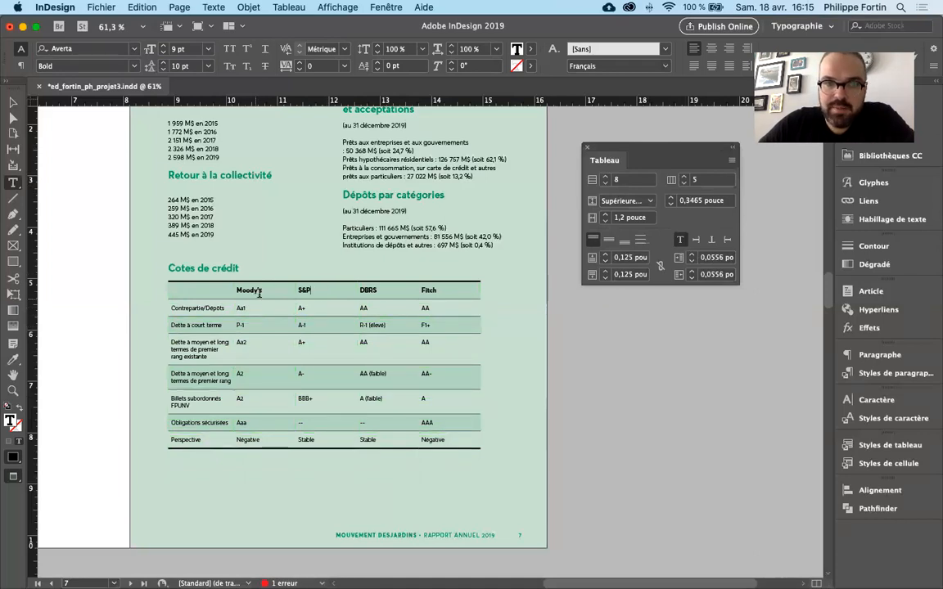
- Try to lower the header row's bottom border, widen the first column to about 2,41 pouce, and undo each column widening
{"action": "left_click", "coordinate": [202, 290]}
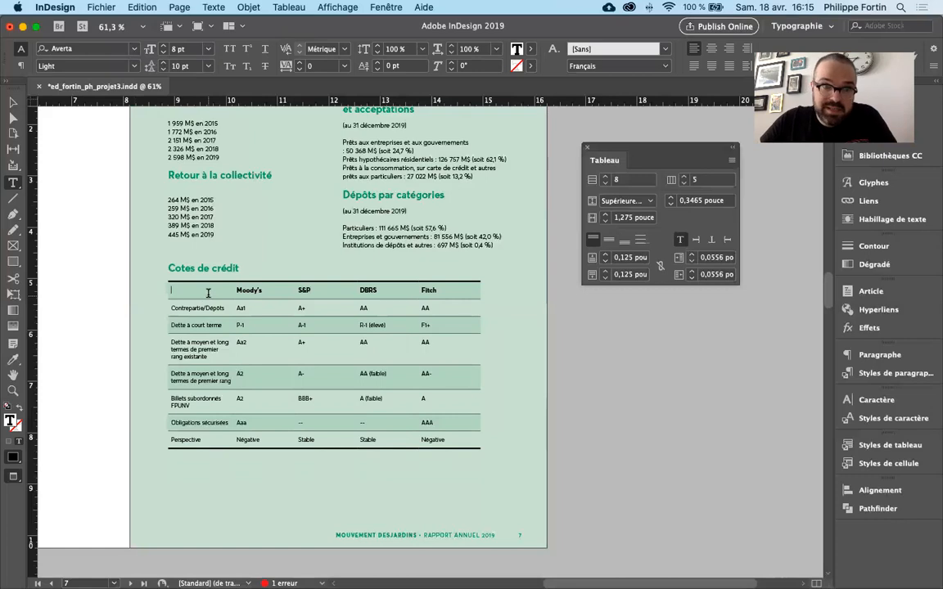
{"action": "mouse_move", "coordinate": [208, 299]}
{"action": "left_mouse_down"}
{"action": "mouse_move", "coordinate": [209, 316]}
{"action": "mouse_move", "coordinate": [211, 289]}
{"action": "left_mouse_up"}
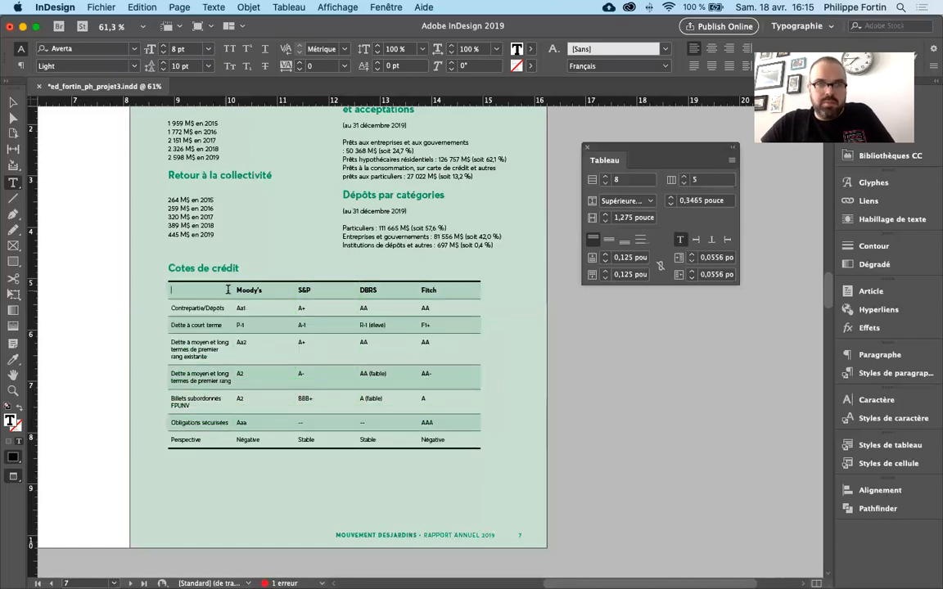
{"action": "left_click_drag", "start_coordinate": [232, 289], "coordinate": [290, 290]}
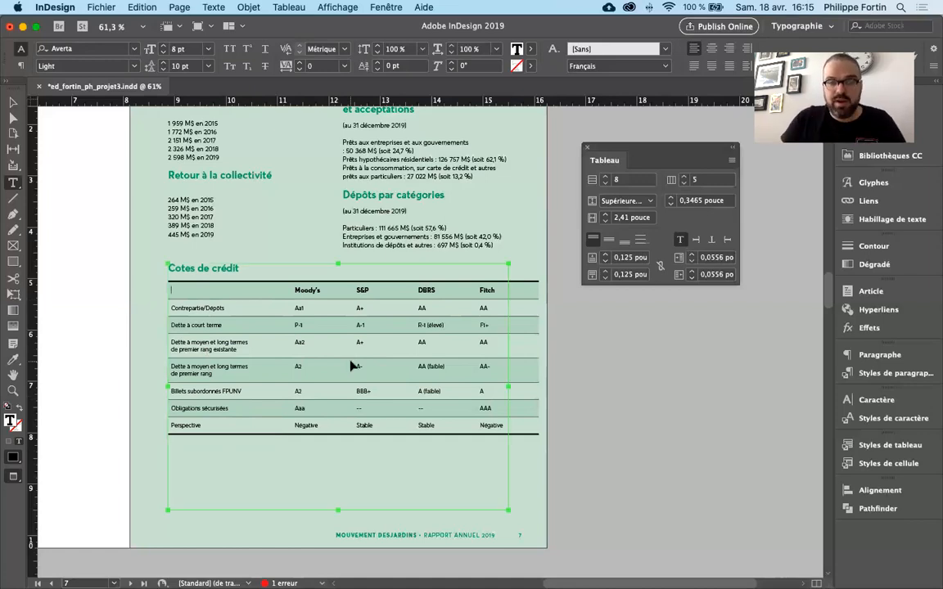
{"action": "key", "text": "super+z"}
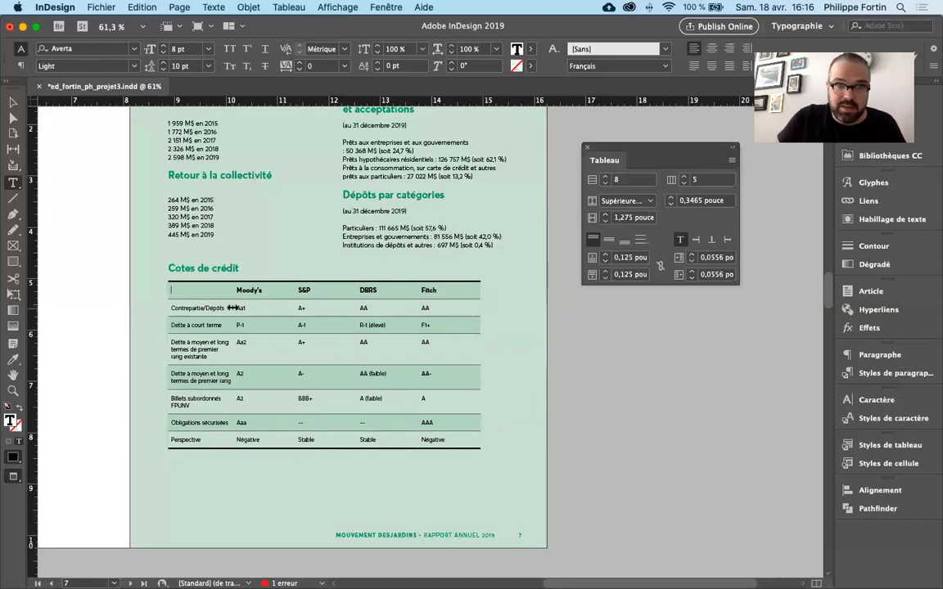
{"action": "left_click_drag", "start_coordinate": [234, 308], "coordinate": [286, 306]}
{"action": "key", "text": "super+z"}
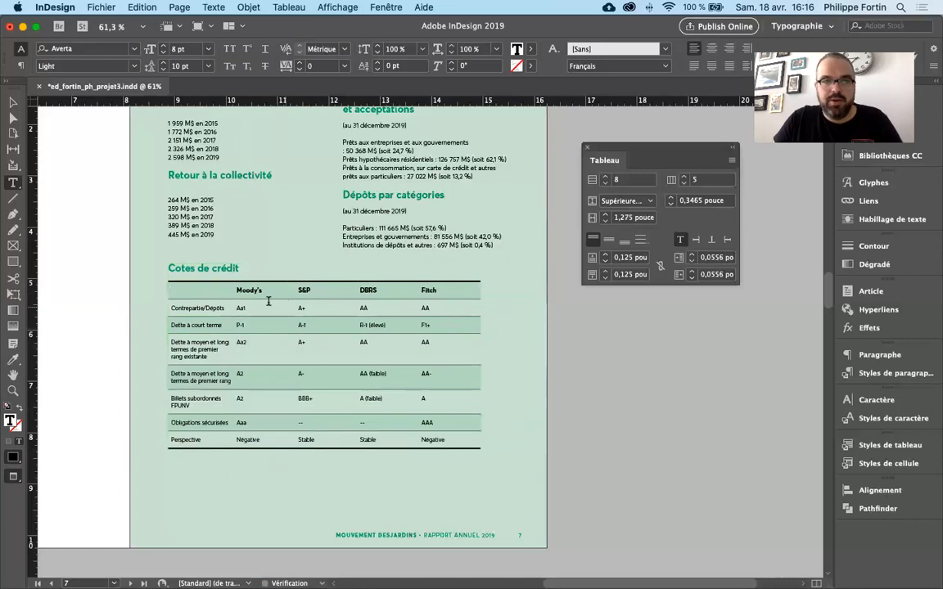
- Deselect the table, show the guides and frame edges, zoom to 75%, and move the floating Tableau settings away from the table
{"action": "left_click", "coordinate": [13, 101]}
{"action": "left_click", "coordinate": [632, 347]}
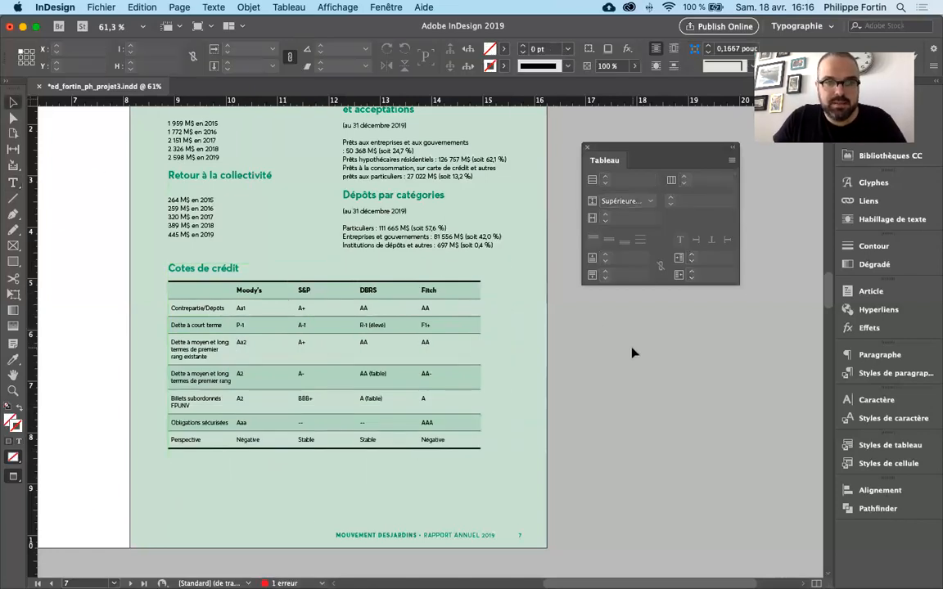
{"action": "key", "text": "w"}
{"action": "left_click_drag", "start_coordinate": [351, 381], "coordinate": [391, 374]}
{"action": "key", "text": "super+equal"}
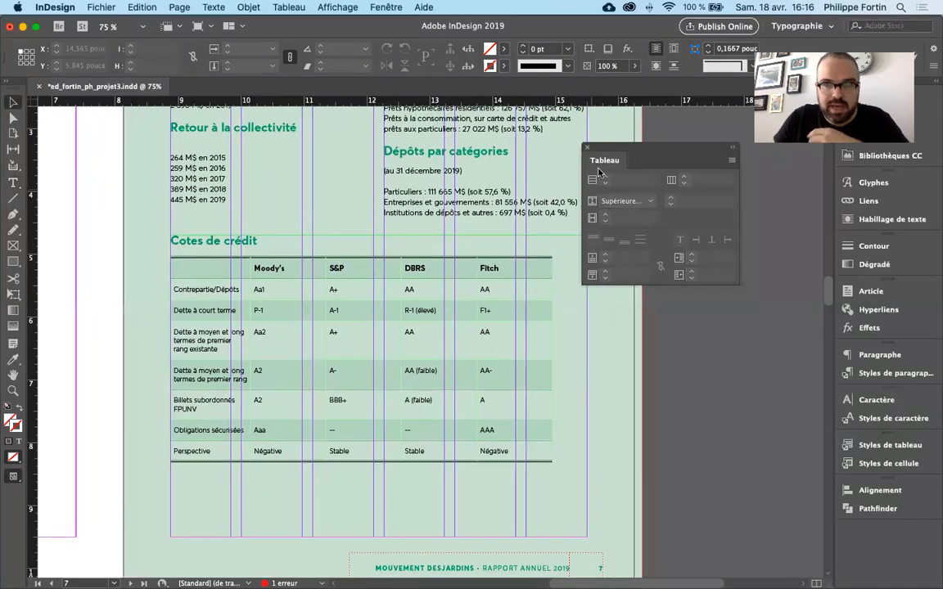
{"action": "left_click_drag", "start_coordinate": [610, 149], "coordinate": [667, 154]}
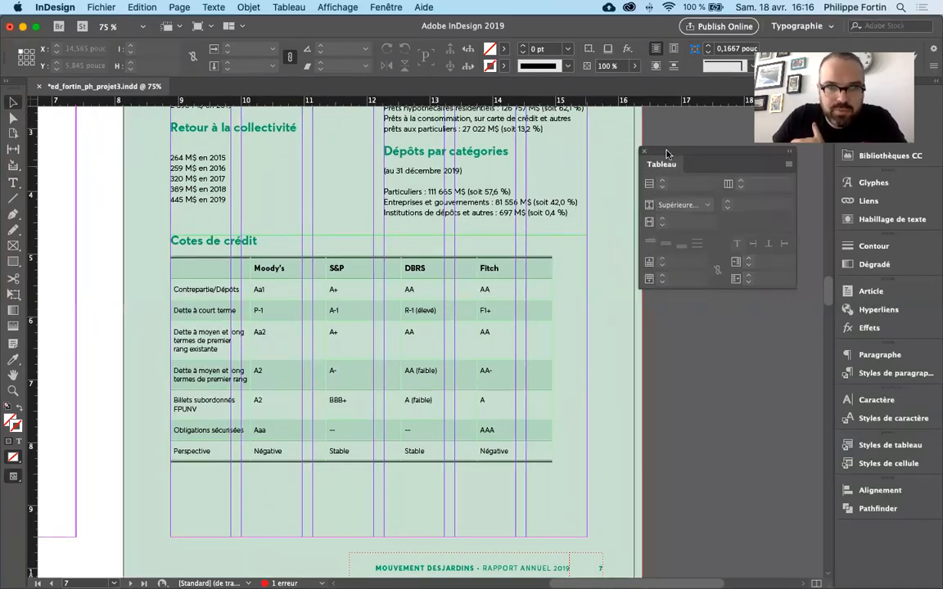
- Return to text editing in the table, select across its cells, and place the cursor in the "Fitch" cell of the "Perspective" row
{"action": "left_click", "coordinate": [505, 407]}
{"action": "double_click", "coordinate": [505, 406]}
{"action": "left_click_drag", "start_coordinate": [206, 268], "coordinate": [558, 436]}
{"action": "left_click", "coordinate": [545, 446]}
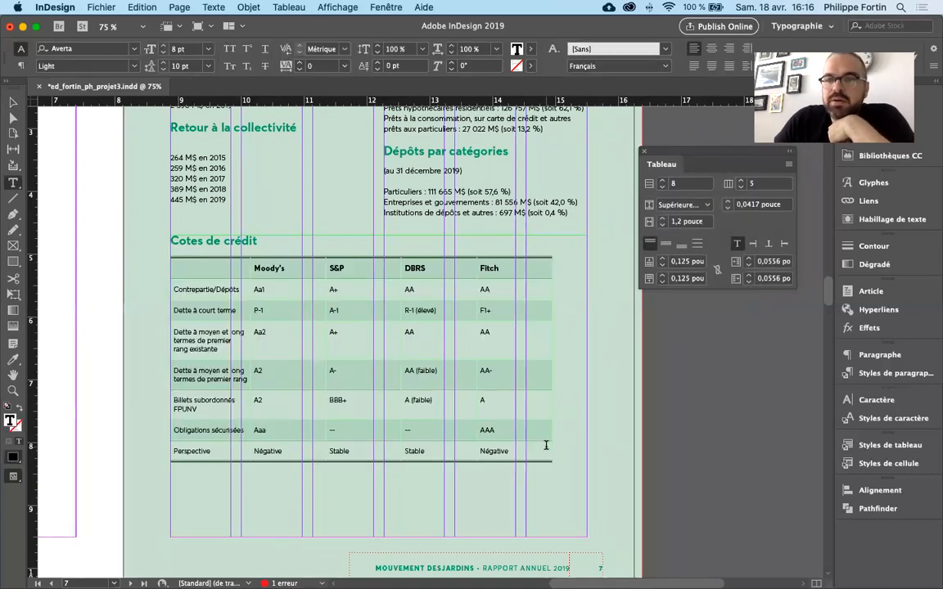
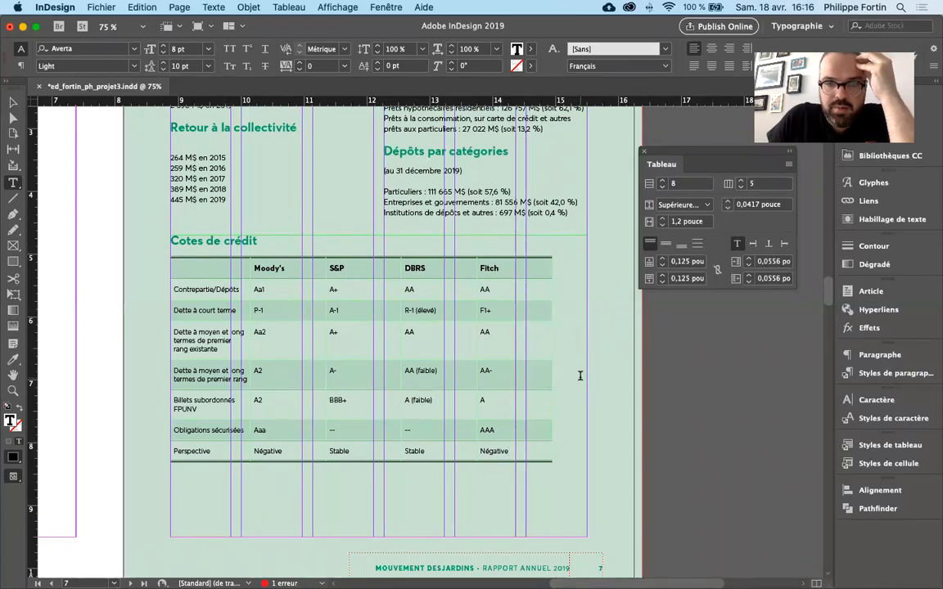
- Widen the credit ratings table's last column, "Fitch", until the table ends at the text frame's edge
{"action": "left_click", "coordinate": [13, 102]}
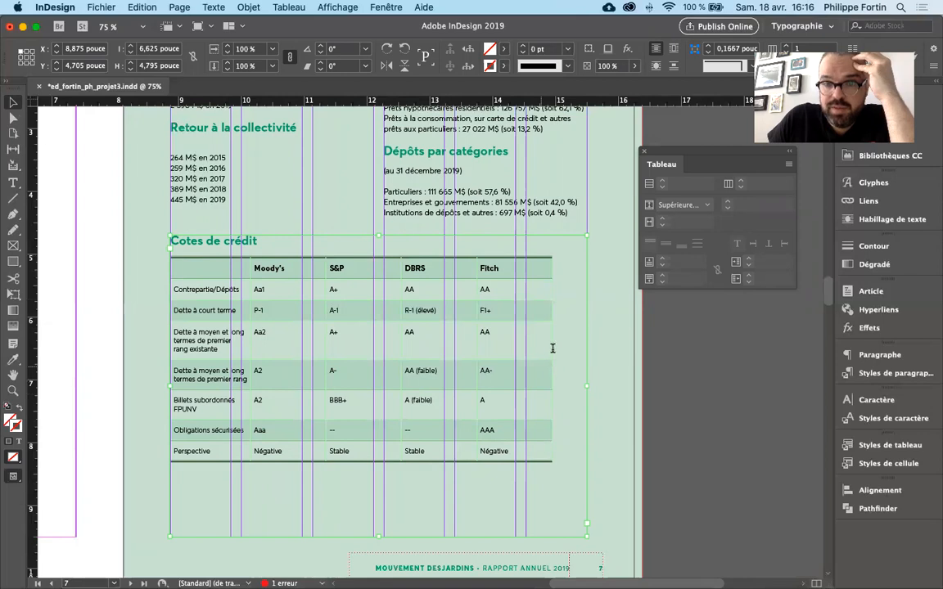
{"action": "double_click", "coordinate": [540, 370]}
{"action": "key", "text": "Escape"}
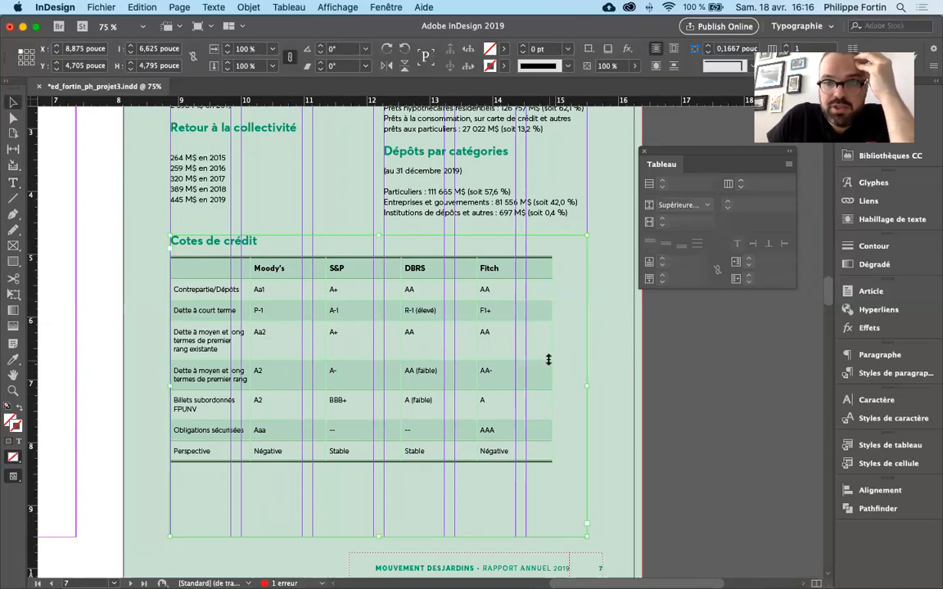
{"action": "mouse_move", "coordinate": [552, 347]}
{"action": "left_mouse_down"}
{"action": "mouse_move", "coordinate": [514, 348]}
{"action": "mouse_move", "coordinate": [542, 365]}
{"action": "mouse_move", "coordinate": [586, 364]}
{"action": "mouse_move", "coordinate": [552, 364]}
{"action": "left_mouse_up"}
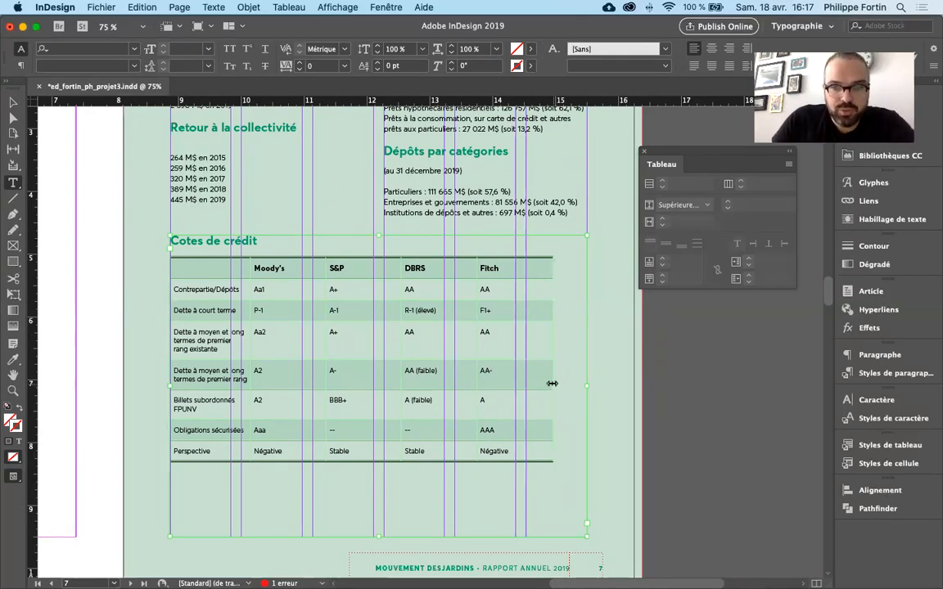
{"action": "left_click_drag", "start_coordinate": [553, 383], "coordinate": [585, 383]}
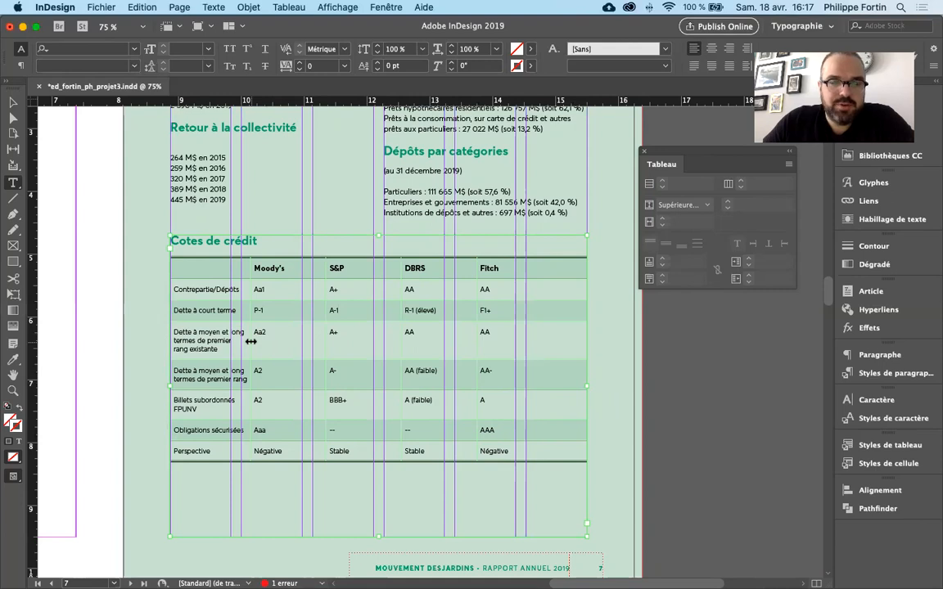
- Try several wider sizes for the first column, shifting the other columns outward, and undo each resize
{"action": "left_click_drag", "start_coordinate": [250, 341], "coordinate": [353, 343]}
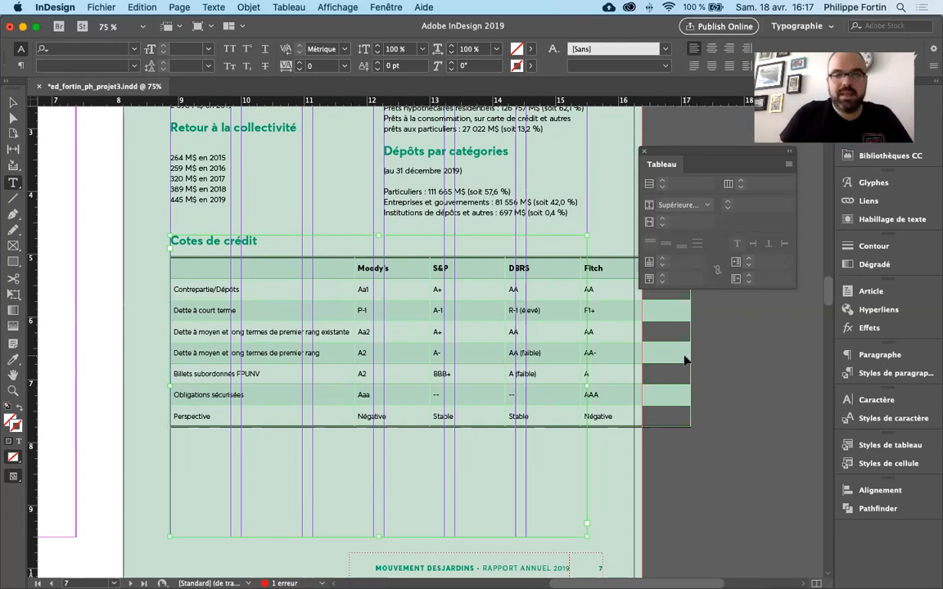
{"action": "key", "text": "super+z"}
{"action": "left_click_drag", "start_coordinate": [249, 352], "coordinate": [341, 352]}
{"action": "key", "text": "super+z"}
{"action": "left_click_drag", "start_coordinate": [250, 351], "coordinate": [285, 351]}
{"action": "key", "text": "super+z"}
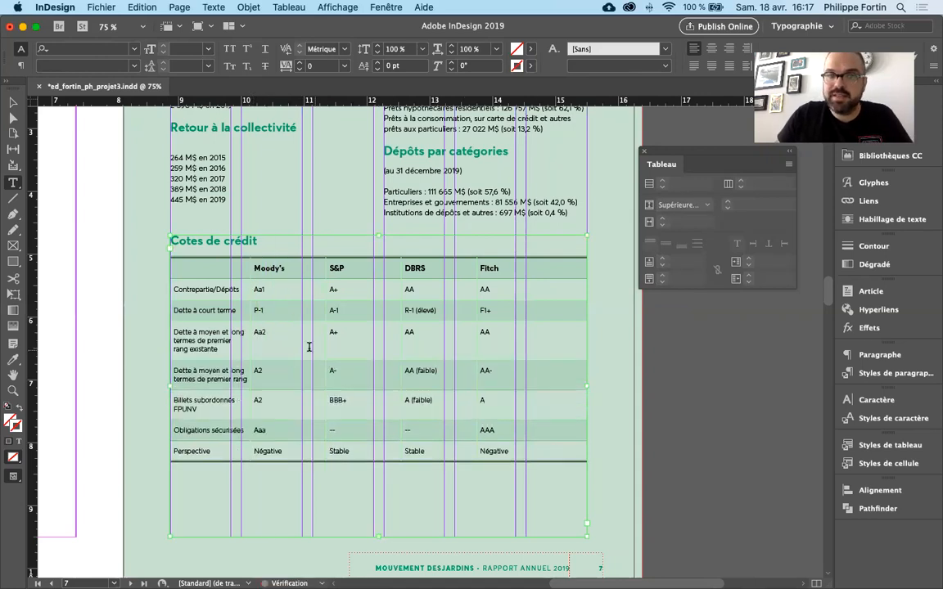
- Try moving the border between the first and "Moody's" columns while keeping the table's overall width, and undo each attempt
{"action": "left_click_drag", "start_coordinate": [251, 342], "coordinate": [281, 342]}
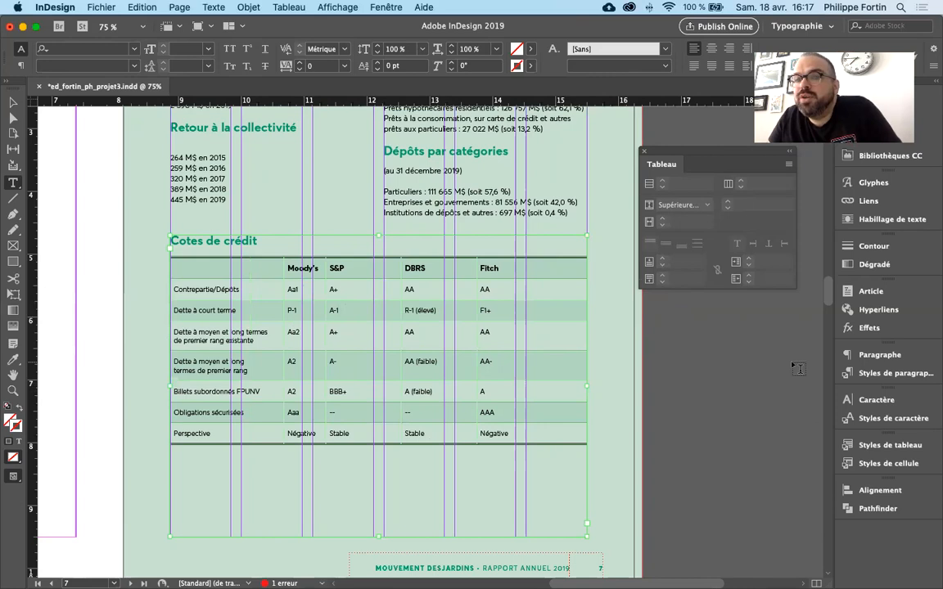
{"action": "key", "text": "super+z"}
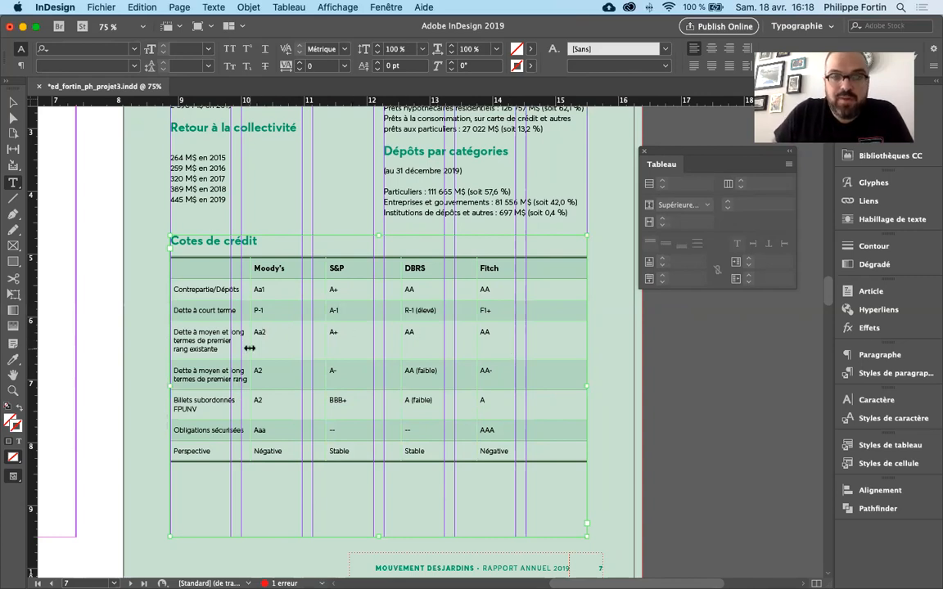
{"action": "left_click_drag", "start_coordinate": [249, 348], "coordinate": [315, 347]}
{"action": "key", "text": "super+z"}
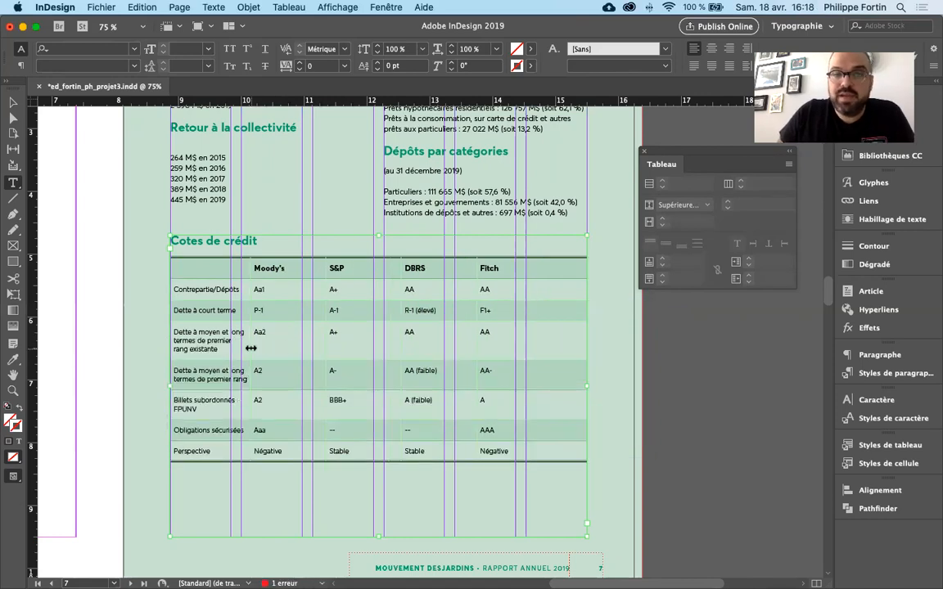
{"action": "left_click_drag", "start_coordinate": [254, 348], "coordinate": [285, 347]}
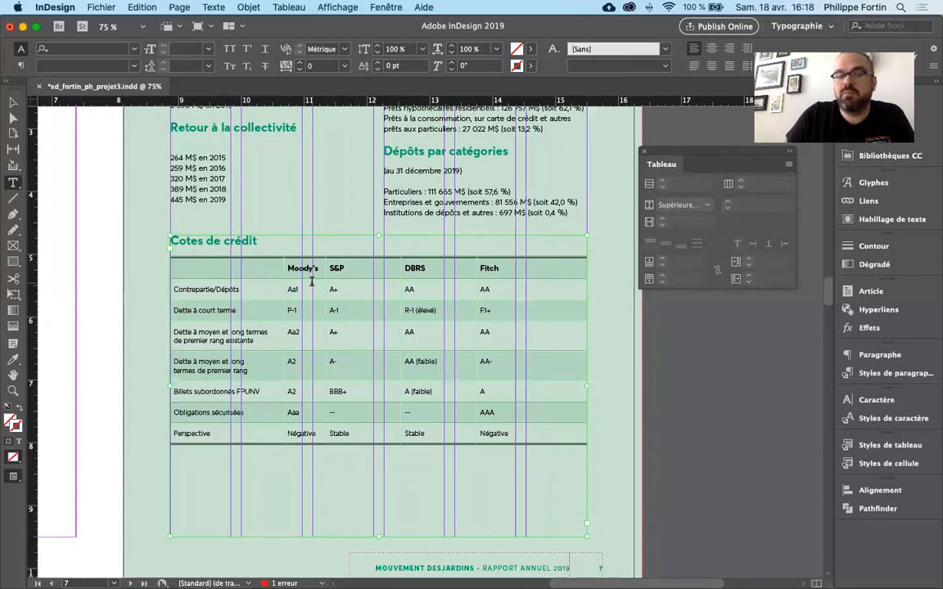
{"action": "key", "text": "super+z"}
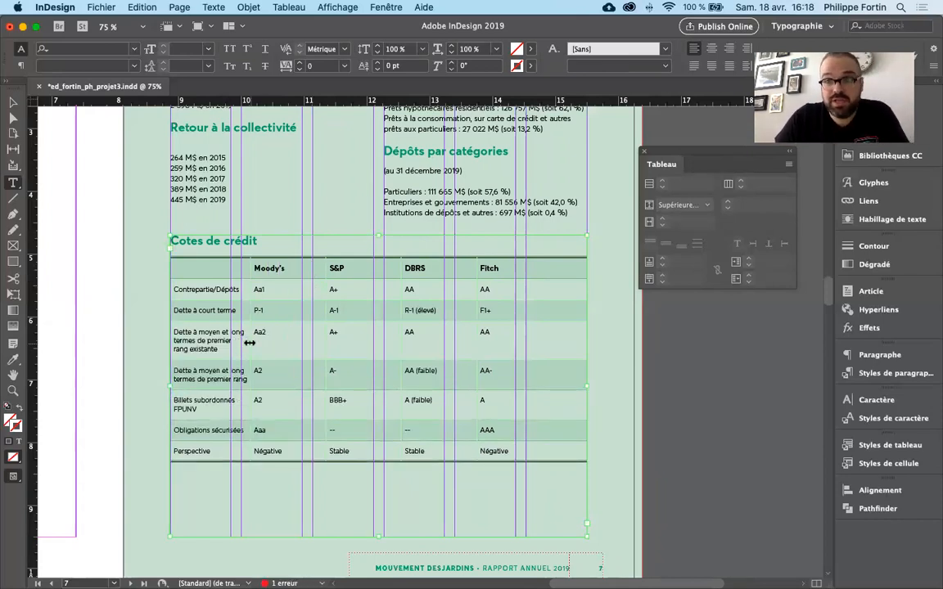
- Widen the first column to about 2,65 pouces and narrow the "Fitch" column to about 0,375 pouce so the table fits its frame
{"action": "left_click_drag", "start_coordinate": [250, 343], "coordinate": [289, 342]}
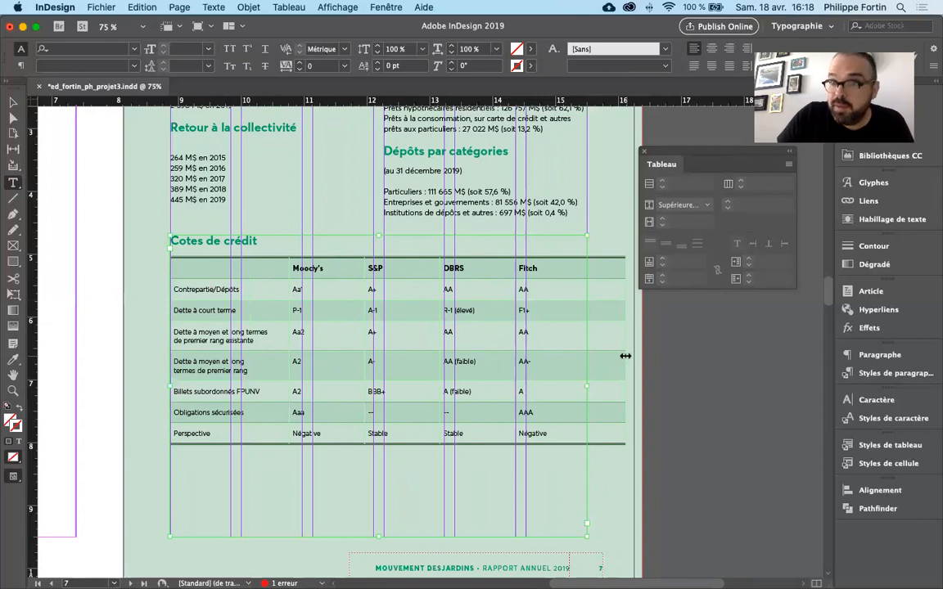
{"action": "left_click_drag", "start_coordinate": [624, 356], "coordinate": [587, 356]}
{"action": "left_click", "coordinate": [567, 304]}
{"action": "key", "text": "Escape"}
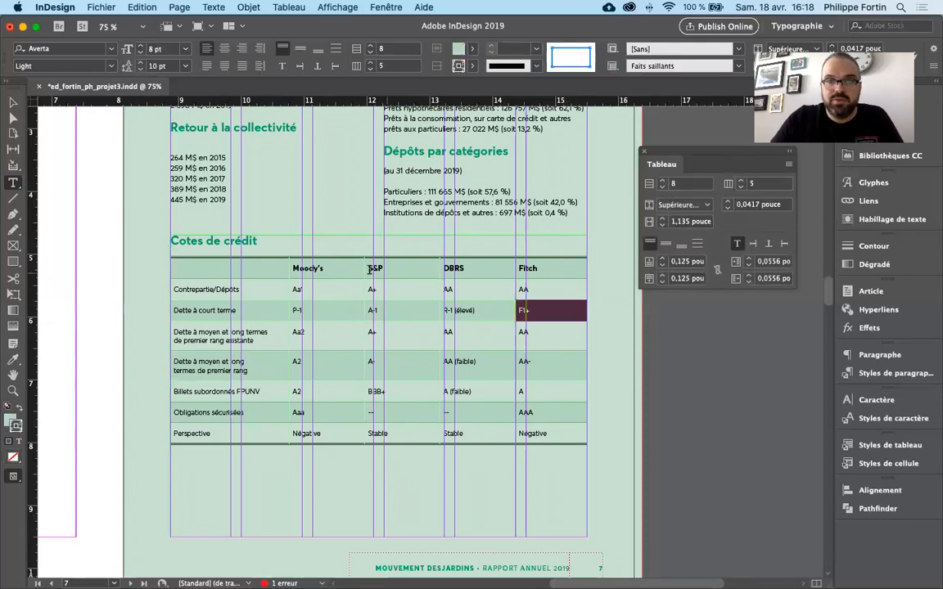
{"action": "left_click", "coordinate": [544, 255]}
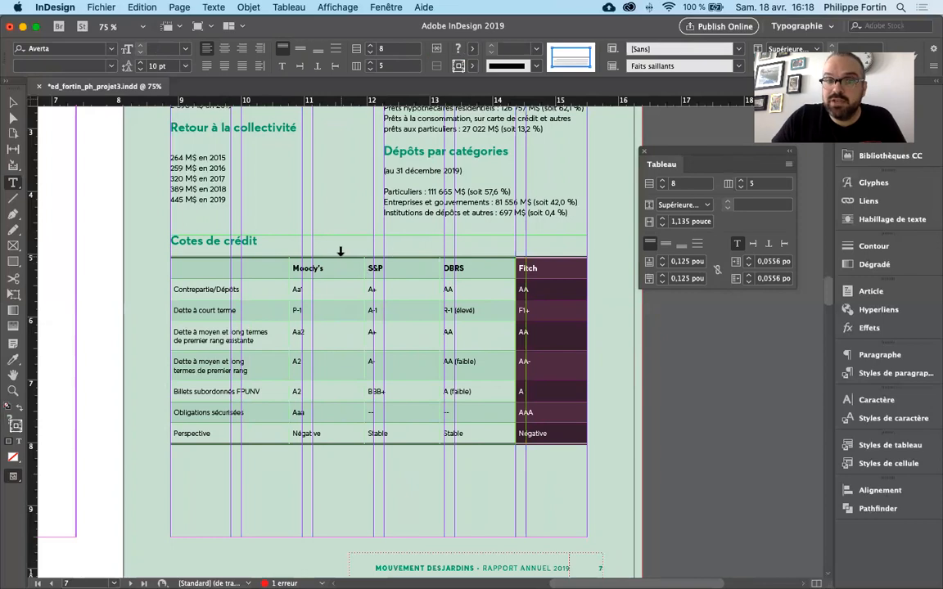
{"action": "left_click_drag", "start_coordinate": [288, 331], "coordinate": [336, 332]}
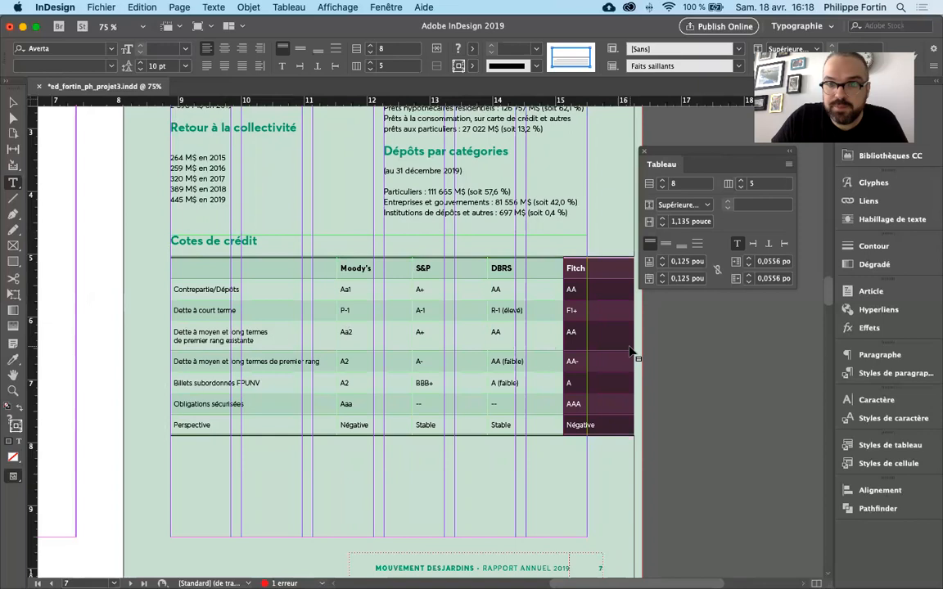
{"action": "left_click_drag", "start_coordinate": [632, 352], "coordinate": [587, 345]}
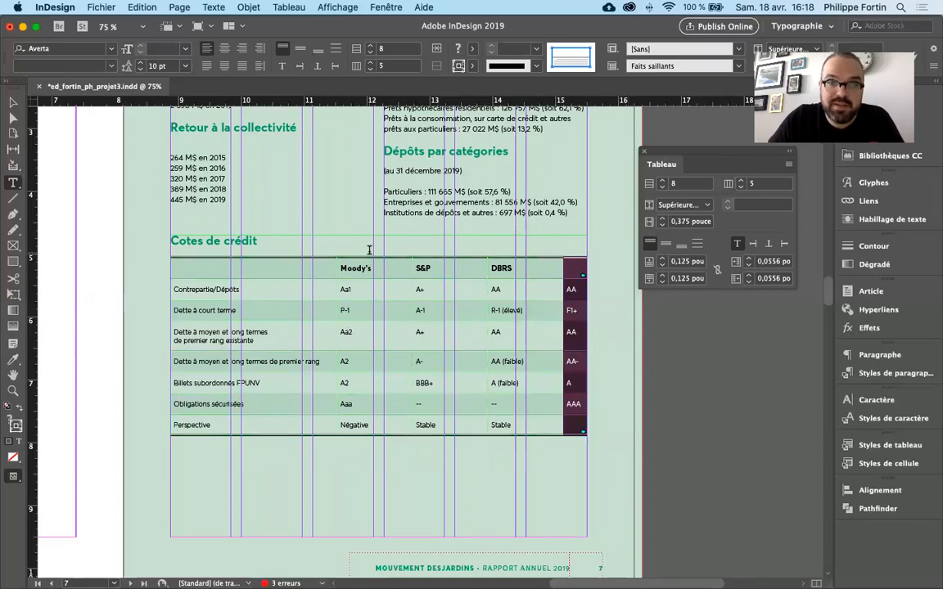
- Distribute the four columns from "Moody's" to "Fitch" evenly, leaving the first column out, and clear the cell selection
{"action": "left_click_drag", "start_coordinate": [369, 251], "coordinate": [572, 256]}
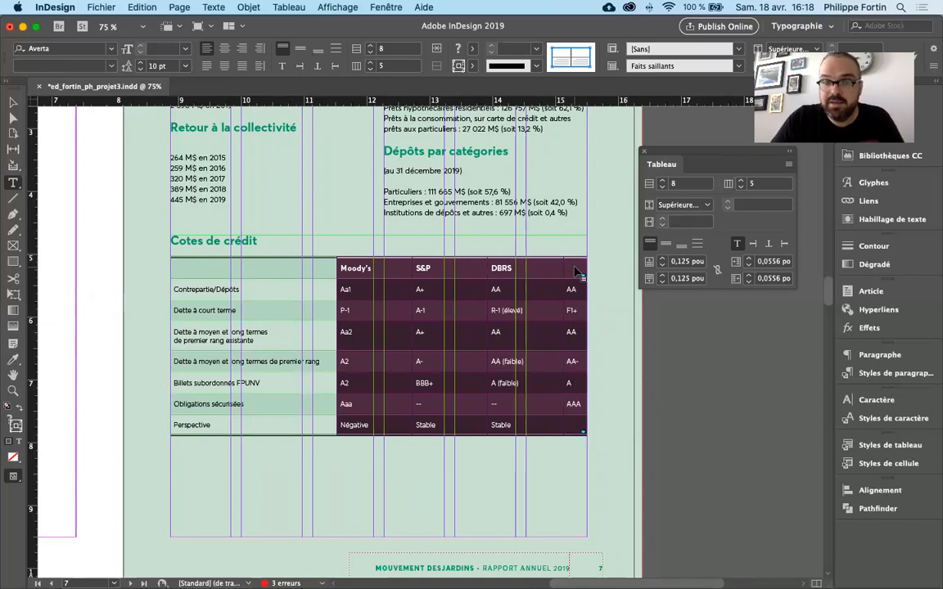
{"action": "left_click", "coordinate": [268, 252]}
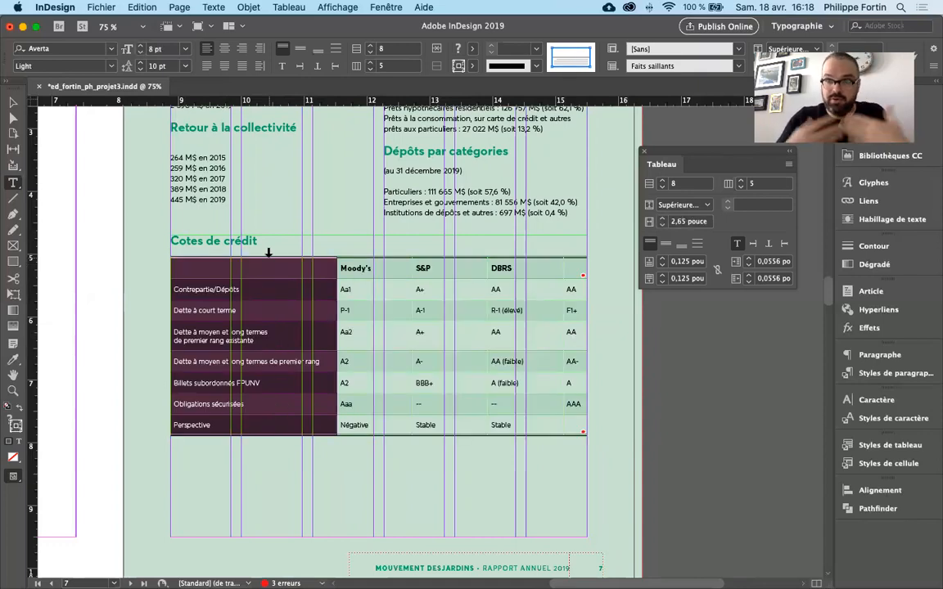
{"action": "left_click", "coordinate": [373, 250]}
{"action": "left_click_drag", "start_coordinate": [370, 248], "coordinate": [569, 250]}
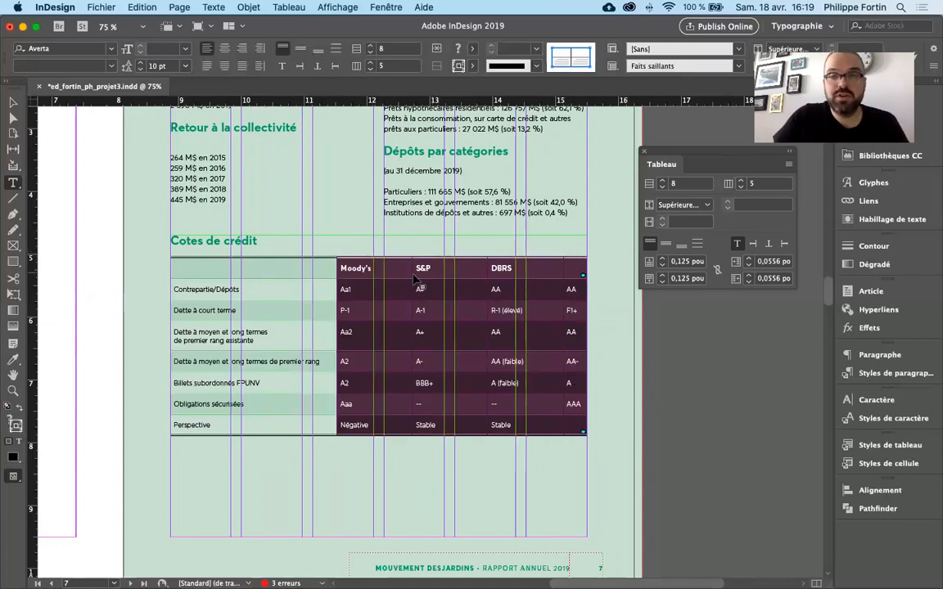
{"action": "left_click", "coordinate": [379, 267]}
{"action": "left_click_drag", "start_coordinate": [377, 253], "coordinate": [576, 253]}
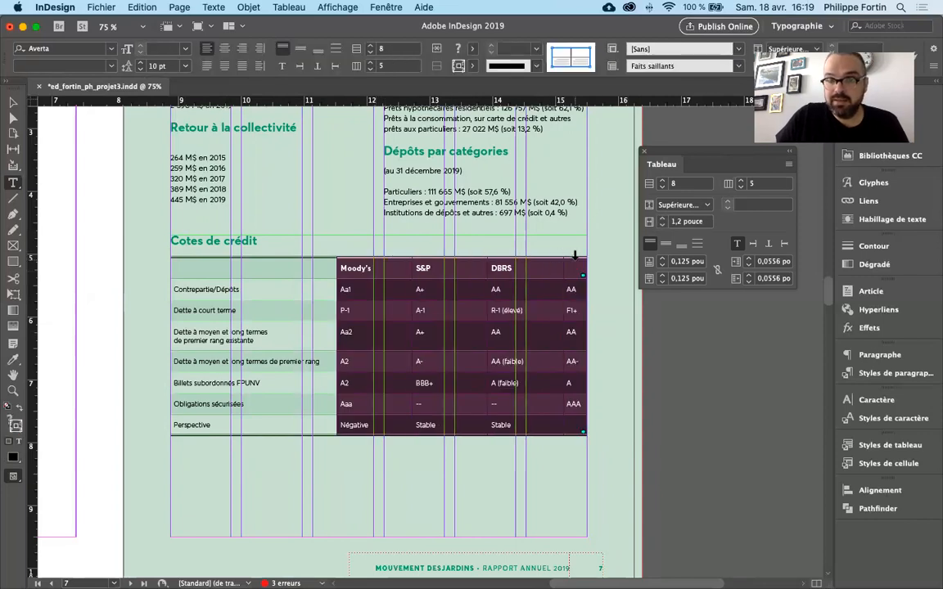
{"action": "right_click", "coordinate": [379, 269]}
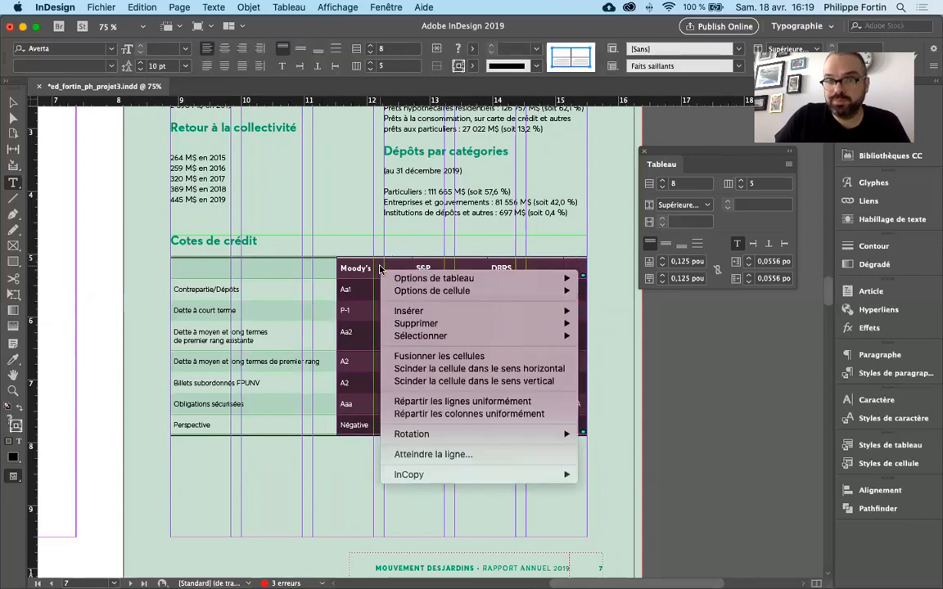
{"action": "left_click", "coordinate": [458, 416]}
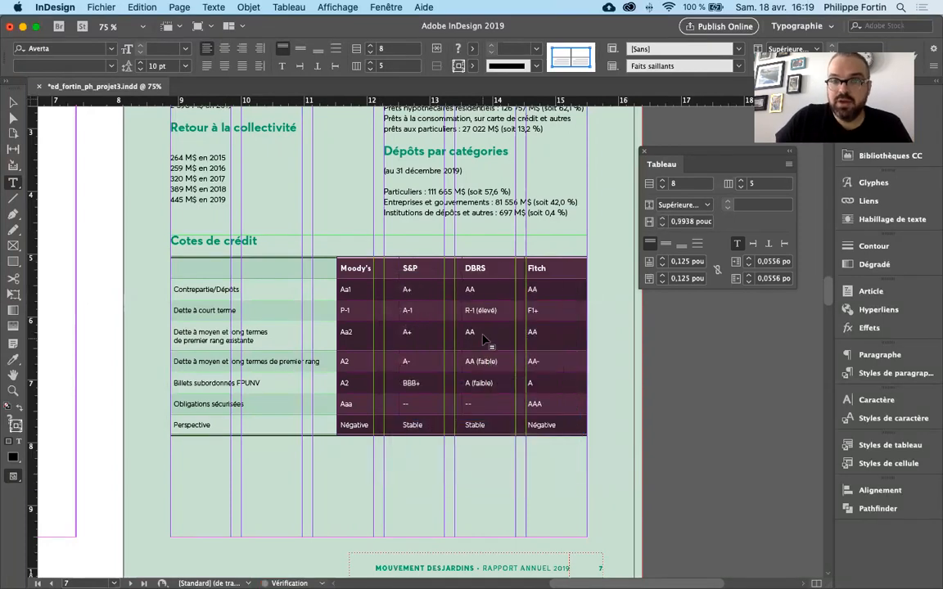
{"action": "left_click", "coordinate": [482, 330]}
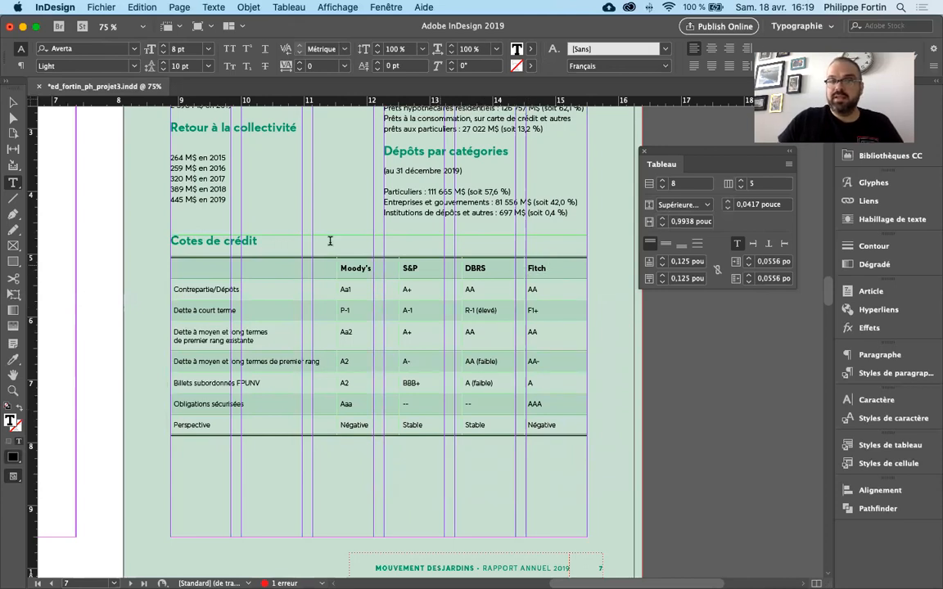
- Deselect the table, preview the page without guides and frame edges, and return to the normal view
{"action": "left_click", "coordinate": [13, 102]}
{"action": "left_click", "coordinate": [700, 475]}
{"action": "key", "text": "w"}
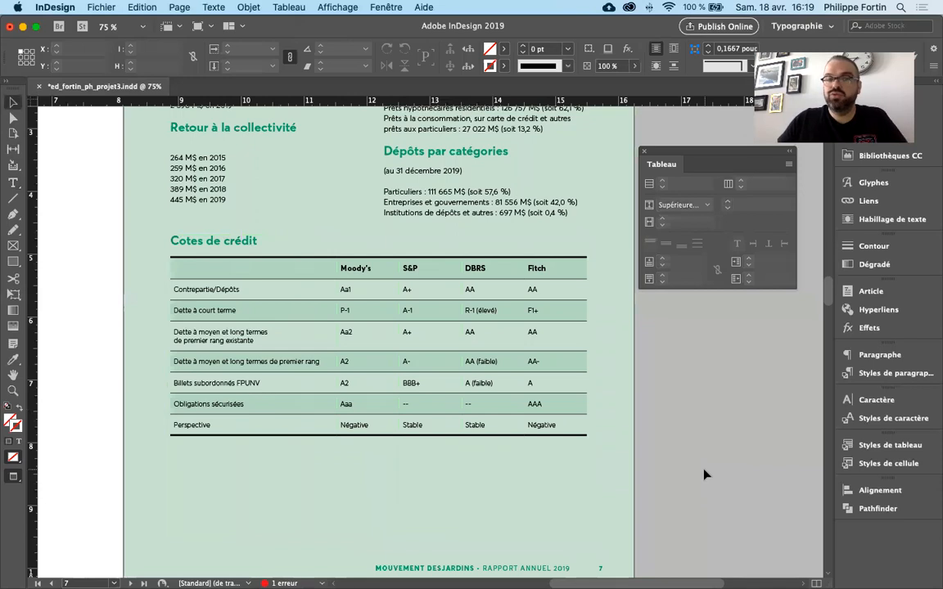
{"action": "key", "text": "w"}
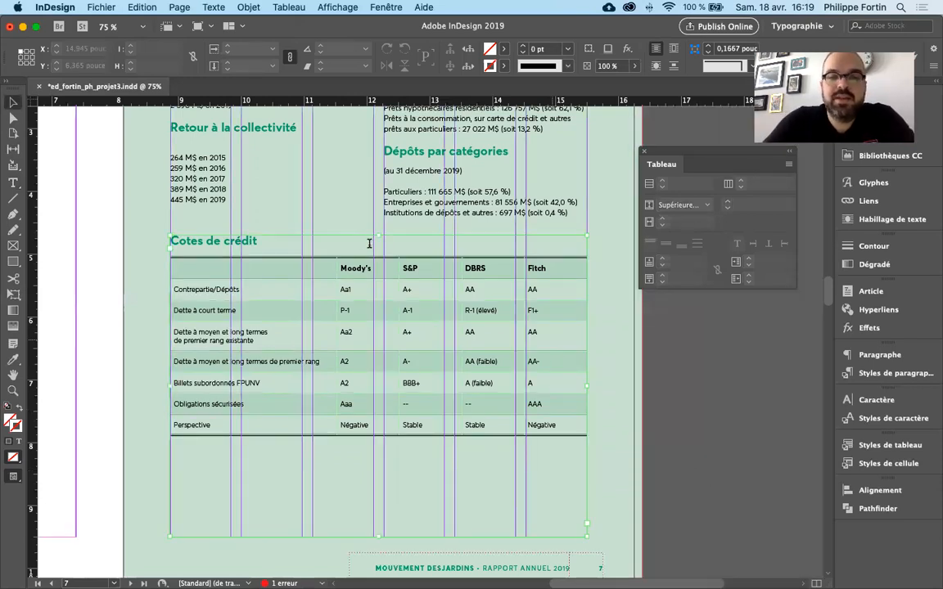
- Narrow the first column to the nearest layout column guide and widen the "Moody's" column to about 1,1111 pouce
{"action": "key", "text": "t"}
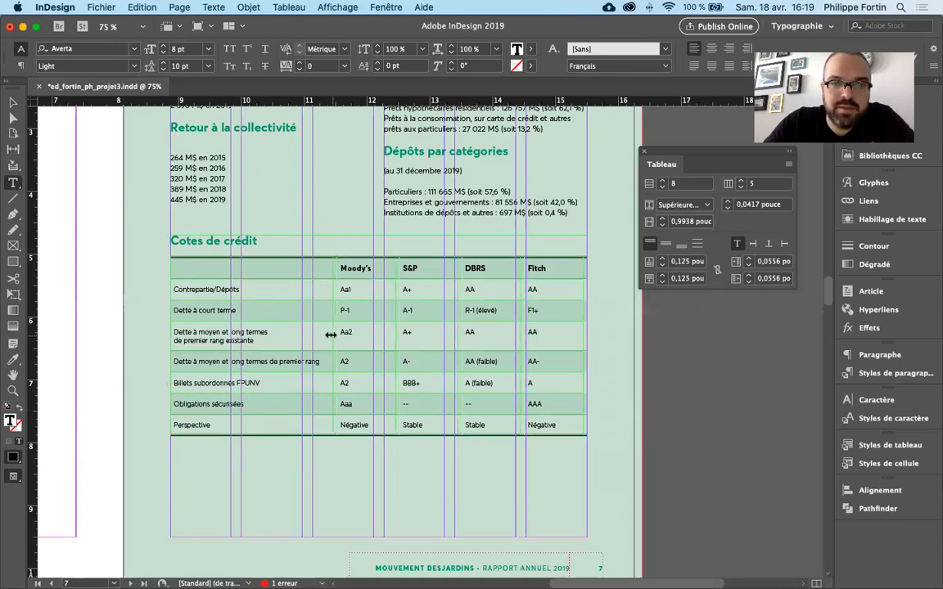
{"action": "left_click_drag", "start_coordinate": [336, 332], "coordinate": [312, 327]}
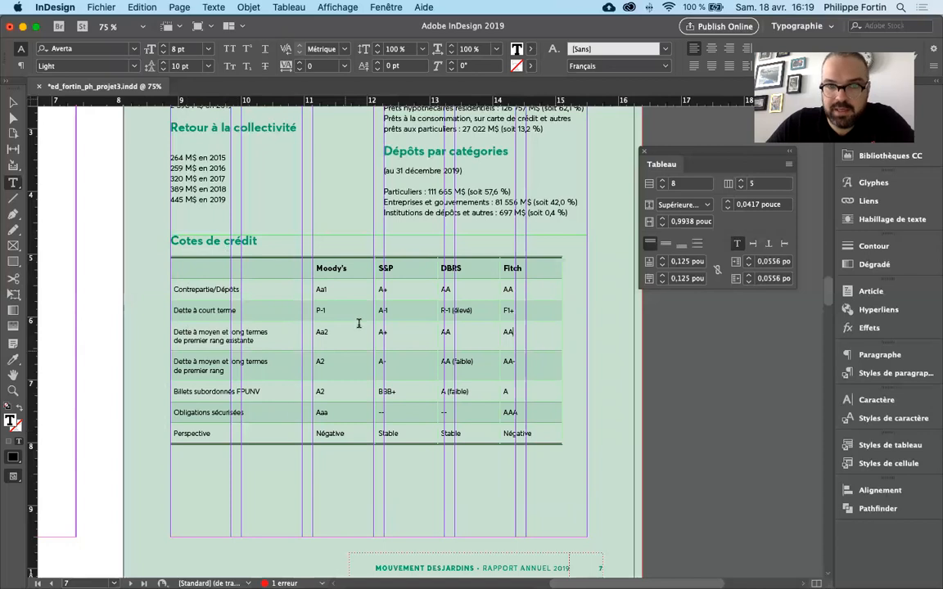
{"action": "left_click_drag", "start_coordinate": [349, 269], "coordinate": [382, 309]}
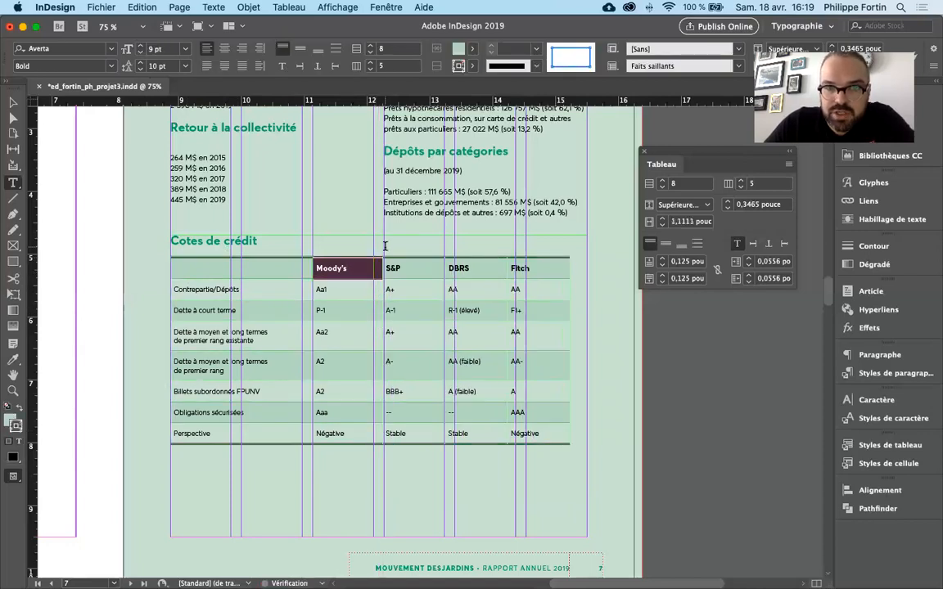
- Align the starts of the "DBRS" and "Fitch" columns with the layout column guides and the table's outer edge with the frame
{"action": "left_click_drag", "start_coordinate": [443, 316], "coordinate": [453, 316]}
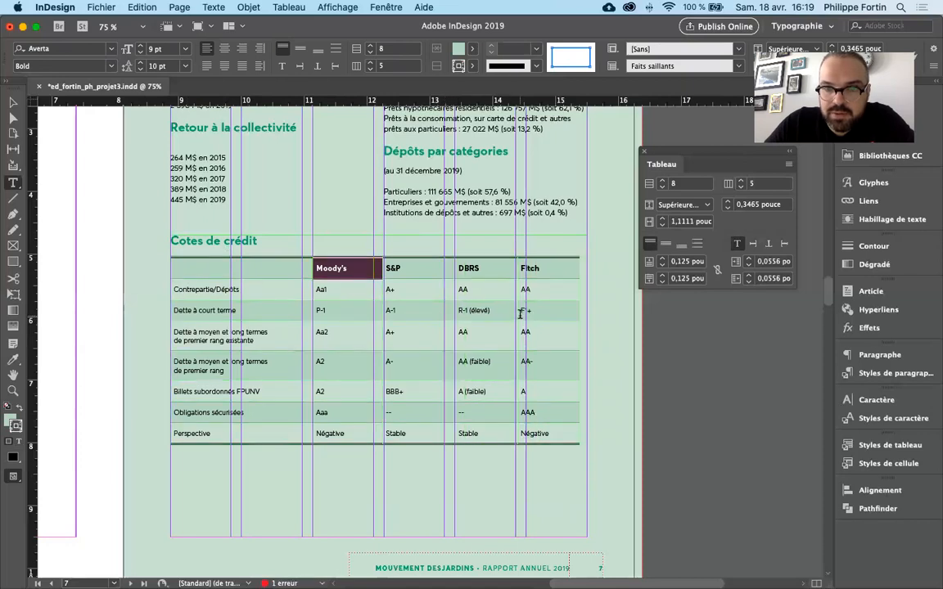
{"action": "left_click_drag", "start_coordinate": [519, 313], "coordinate": [515, 316]}
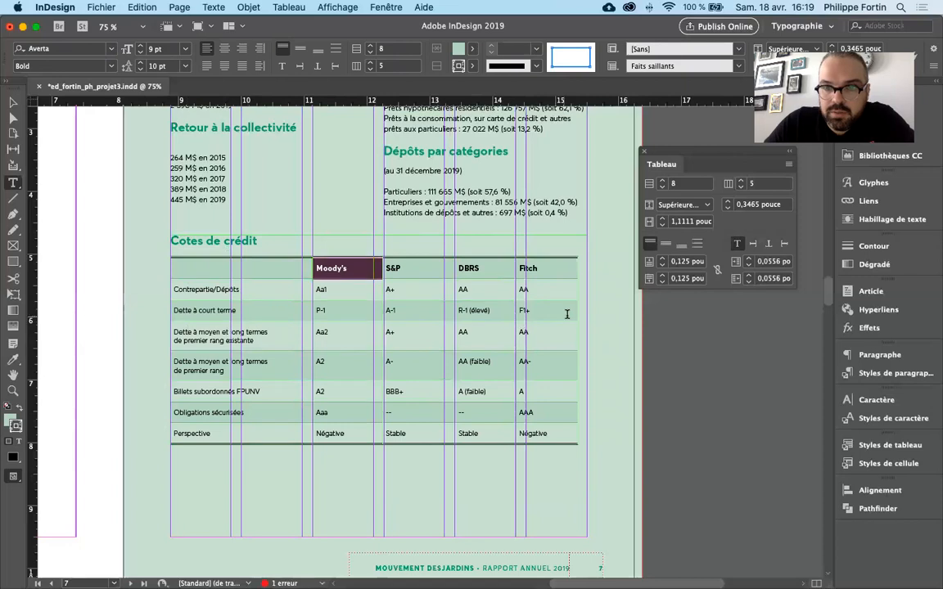
{"action": "left_click_drag", "start_coordinate": [577, 315], "coordinate": [587, 314]}
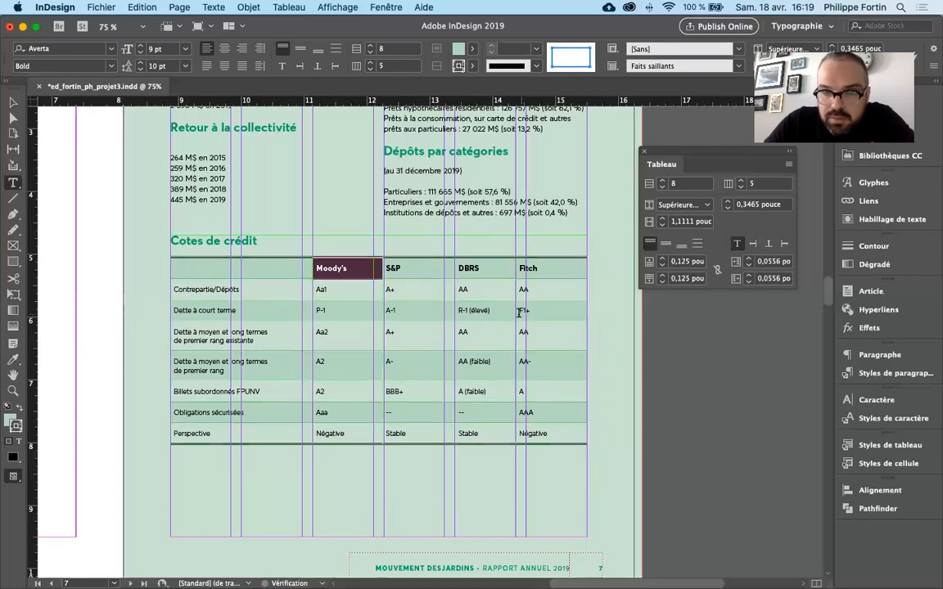
{"action": "left_click_drag", "start_coordinate": [515, 313], "coordinate": [526, 314]}
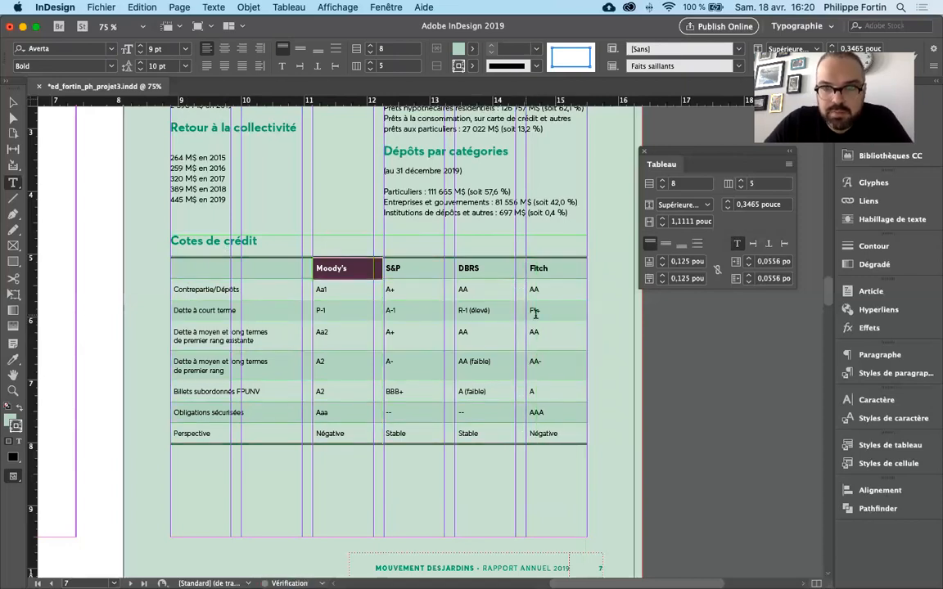
- Leave text editing, deselect, and select the text frame that contains the credit ratings table
{"action": "left_click", "coordinate": [308, 213]}
{"action": "key", "text": "Escape"}
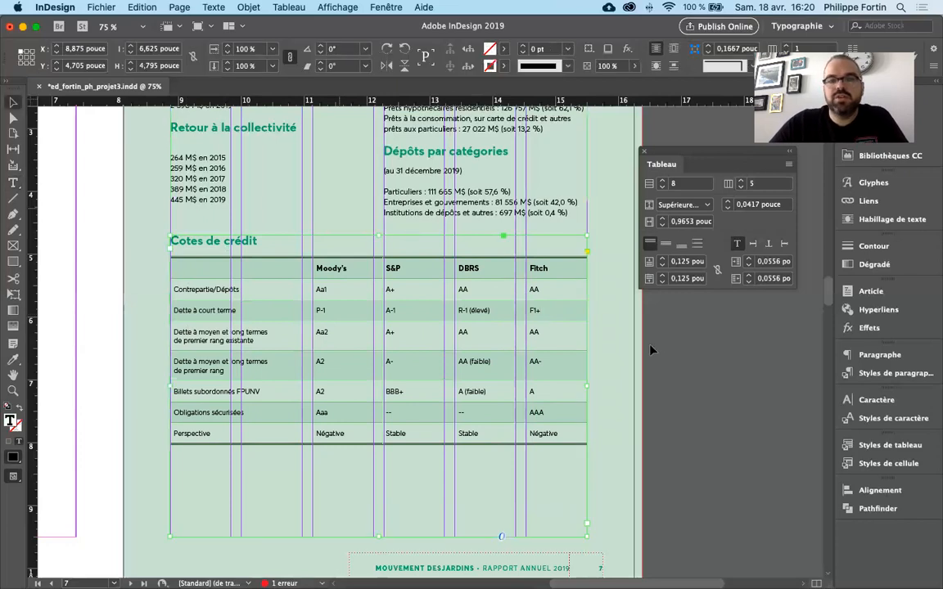
{"action": "left_click", "coordinate": [600, 316]}
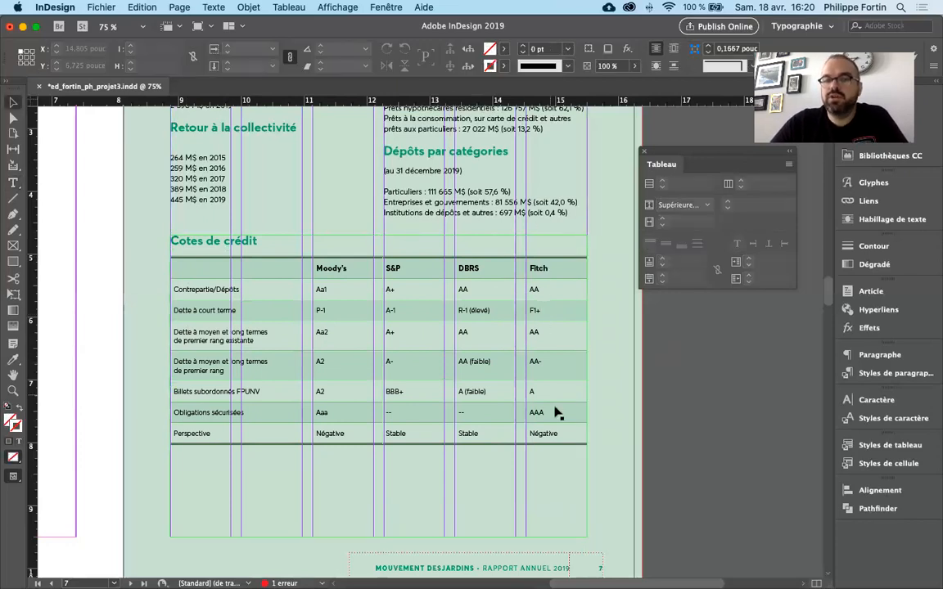
{"action": "left_click", "coordinate": [413, 340]}
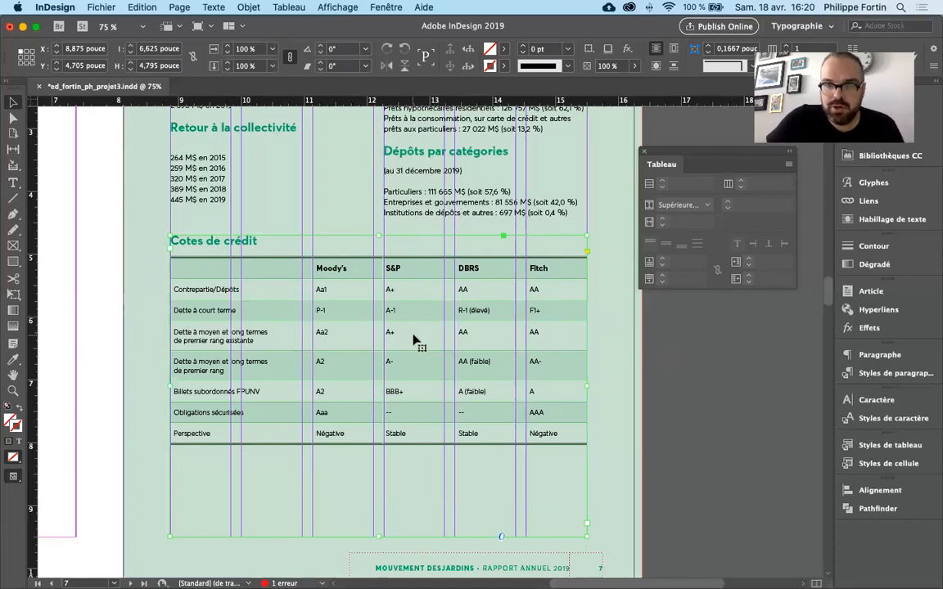
- Undo the column width adjustments of the credit ratings table and leave its text frame deselected
{"action": "left_click", "coordinate": [652, 369]}
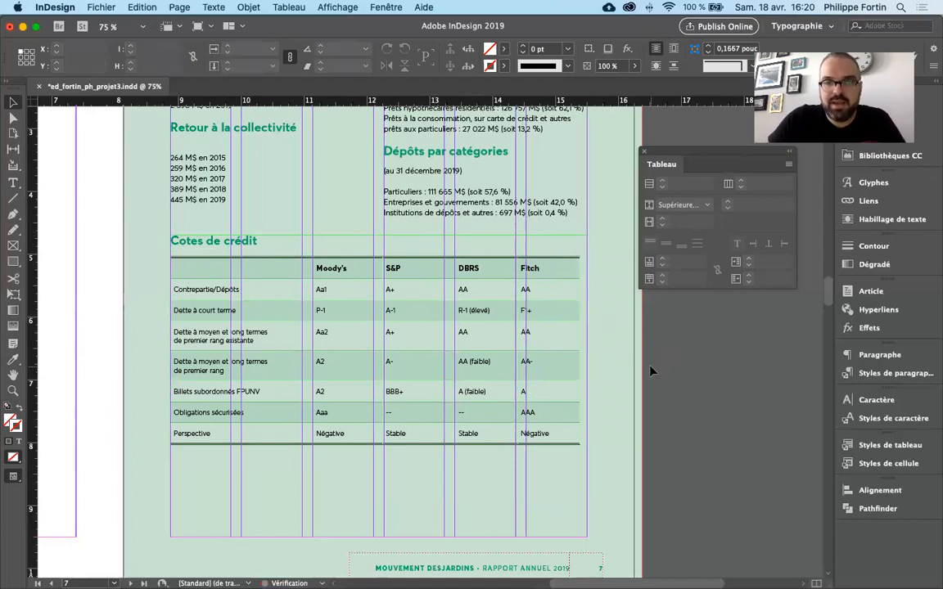
{"action": "key", "text": "super+shift+z"}
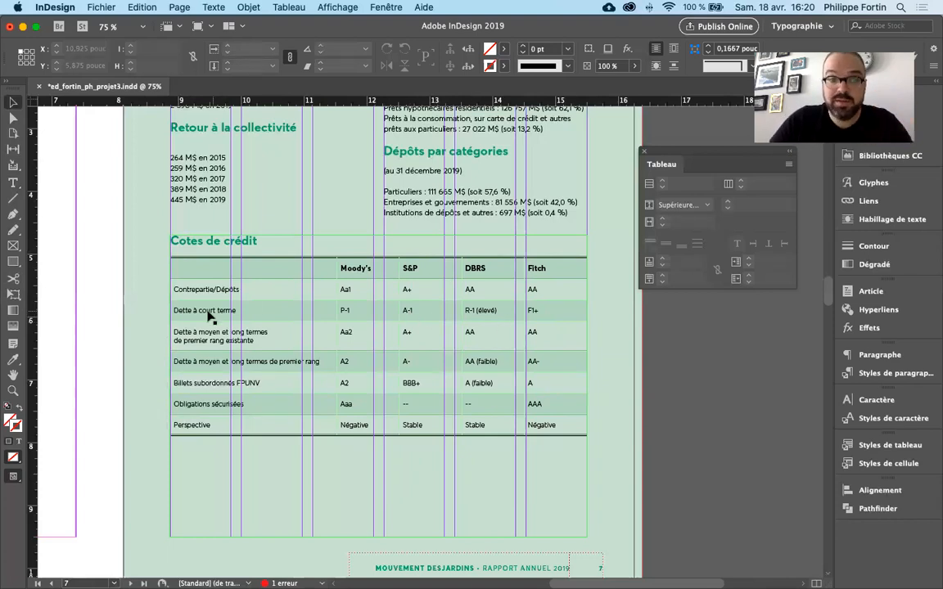
{"action": "left_click", "coordinate": [168, 240]}
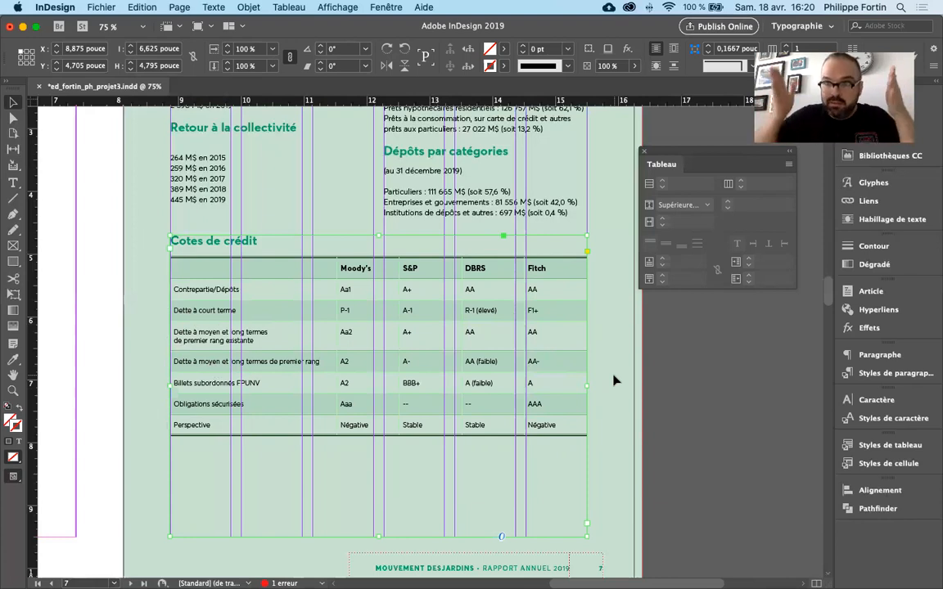
{"action": "left_click", "coordinate": [652, 378]}
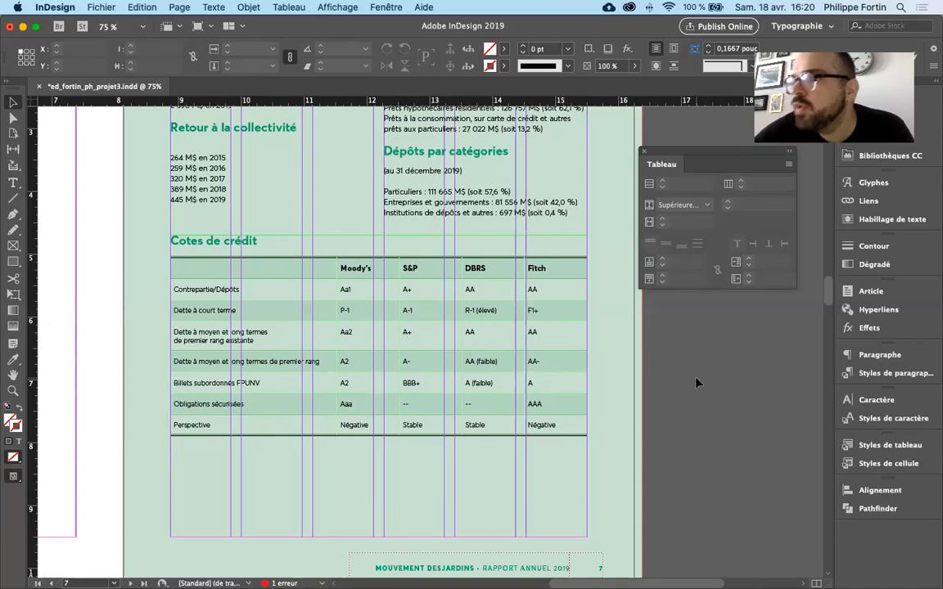
- Select all cells of the credit ratings table under "Cotes de crédit"
{"action": "double_click", "coordinate": [532, 383]}
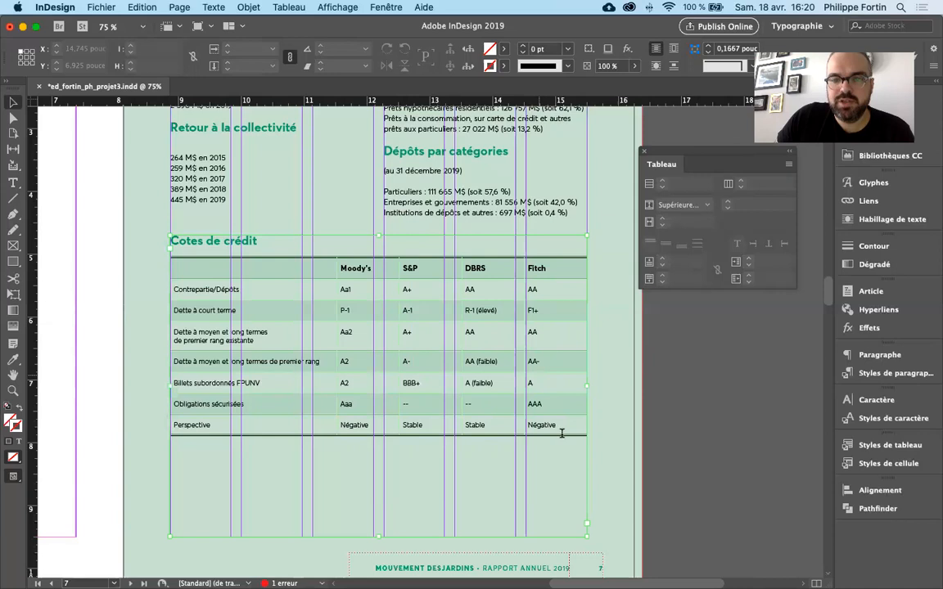
{"action": "left_click_drag", "start_coordinate": [561, 429], "coordinate": [175, 263]}
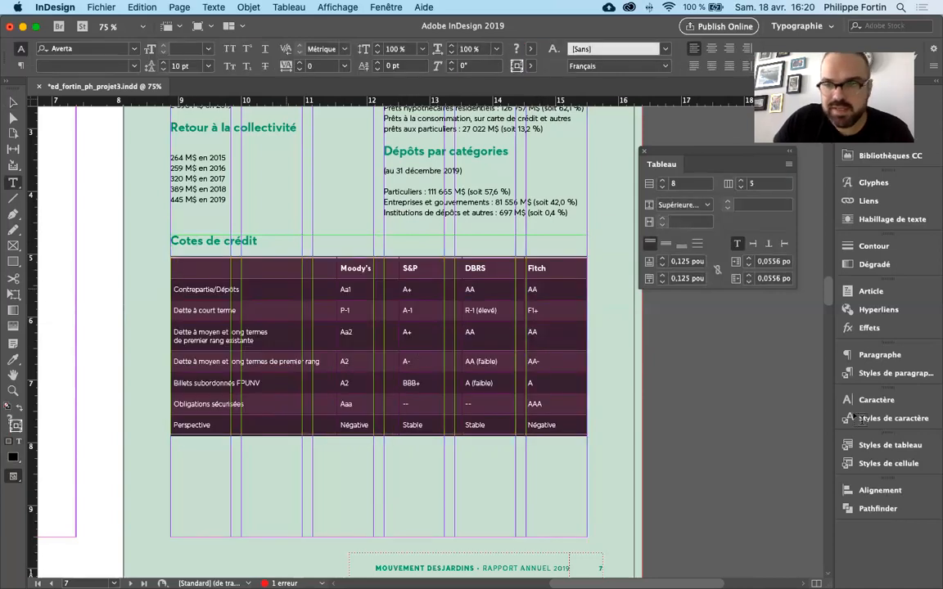
- Try the [Paragraphe standard] paragraph style on the selected table cells, check the character styles, and undo the paragraph style change
{"action": "left_click", "coordinate": [892, 373]}
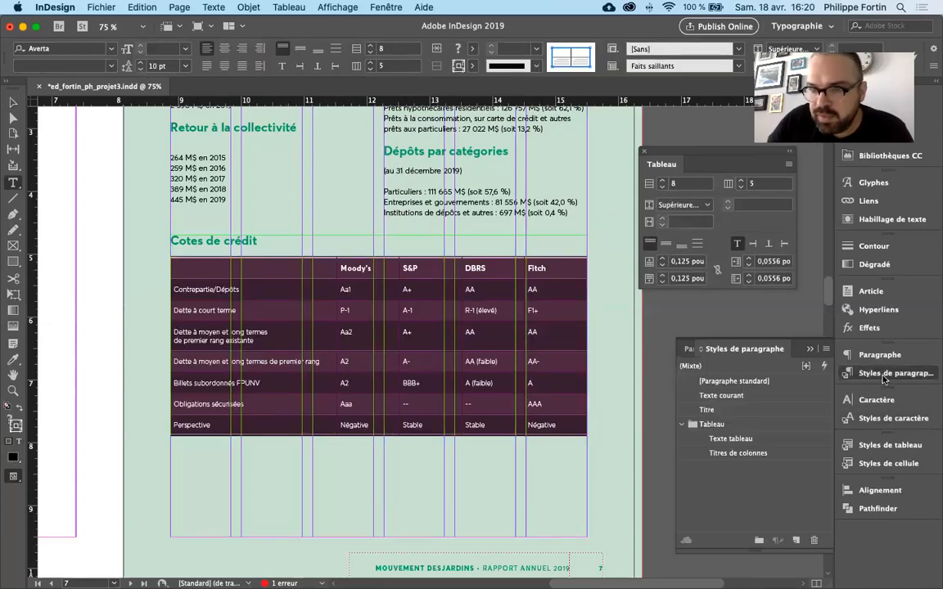
{"action": "left_click", "coordinate": [731, 382]}
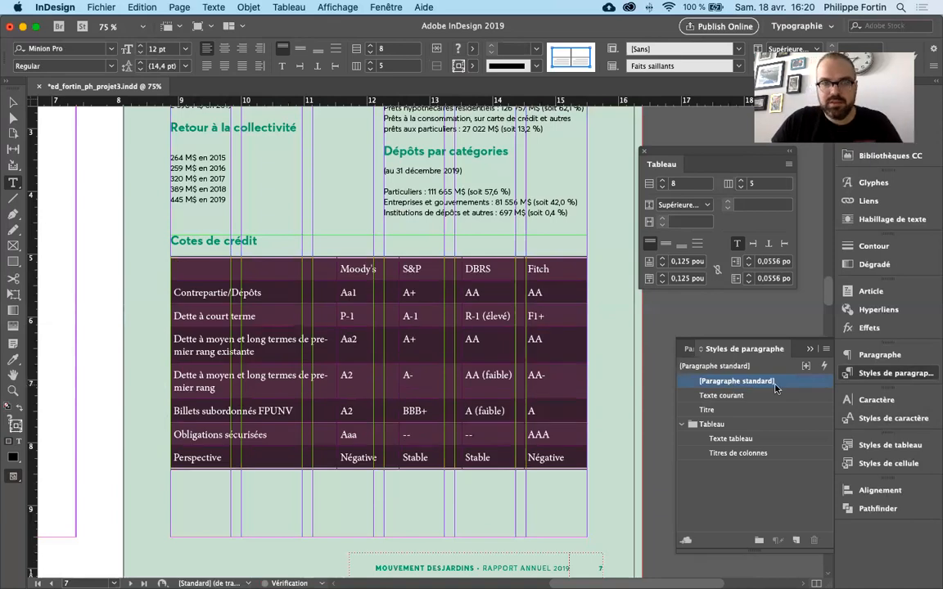
{"action": "left_click", "coordinate": [894, 418]}
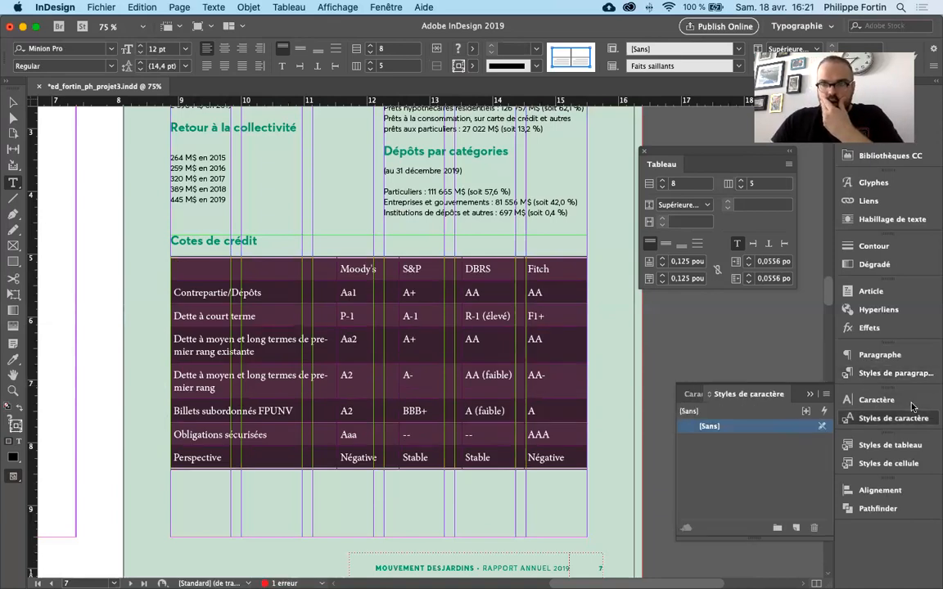
{"action": "key", "text": "super+z"}
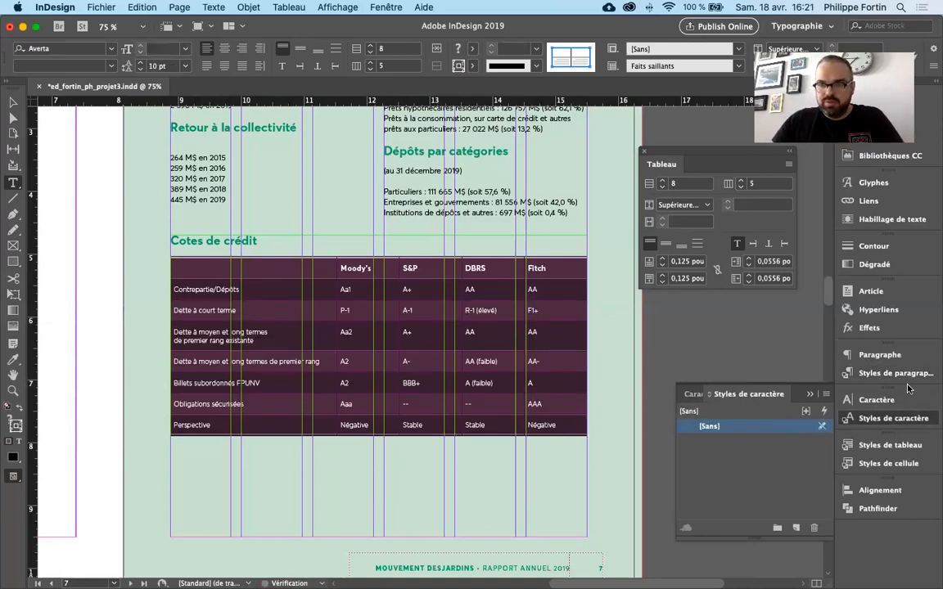
- Reset the table to the [Tableau simple] table style and the [Sans] cell style, then deselect it and preview the page without guides
{"action": "left_click", "coordinate": [901, 446]}
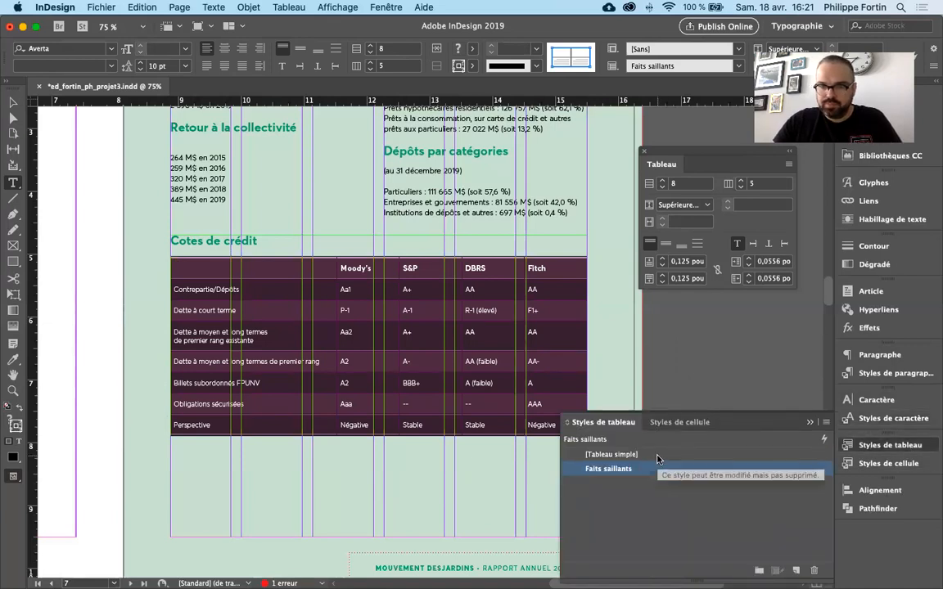
{"action": "left_click", "coordinate": [658, 455]}
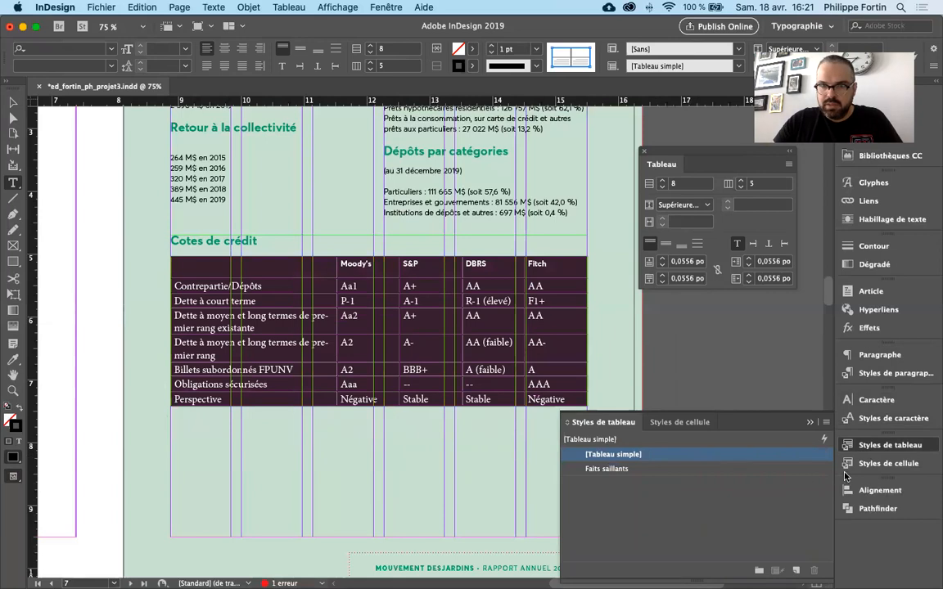
{"action": "left_click", "coordinate": [850, 464]}
{"action": "left_click", "coordinate": [651, 456]}
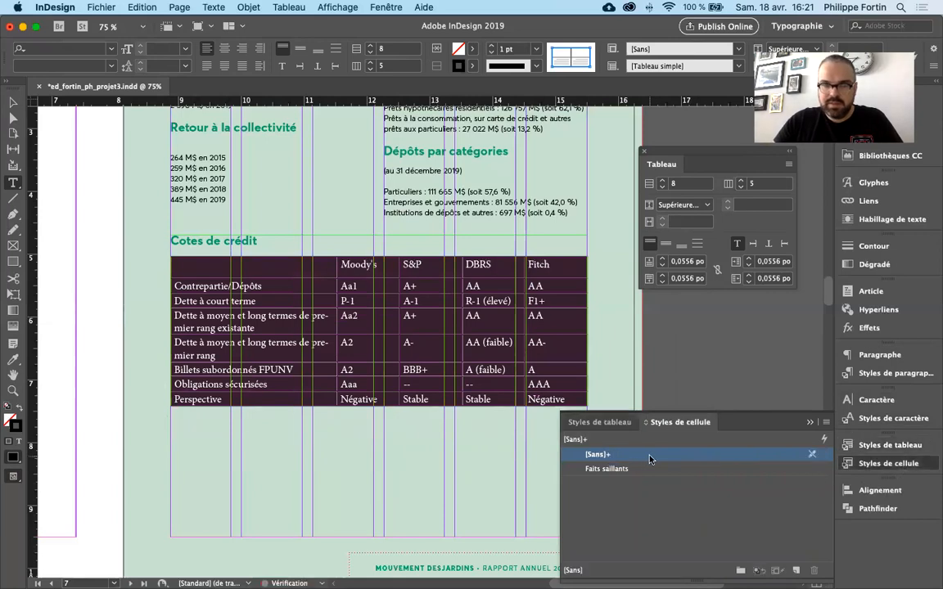
{"action": "left_click", "coordinate": [888, 463]}
{"action": "left_click", "coordinate": [520, 322]}
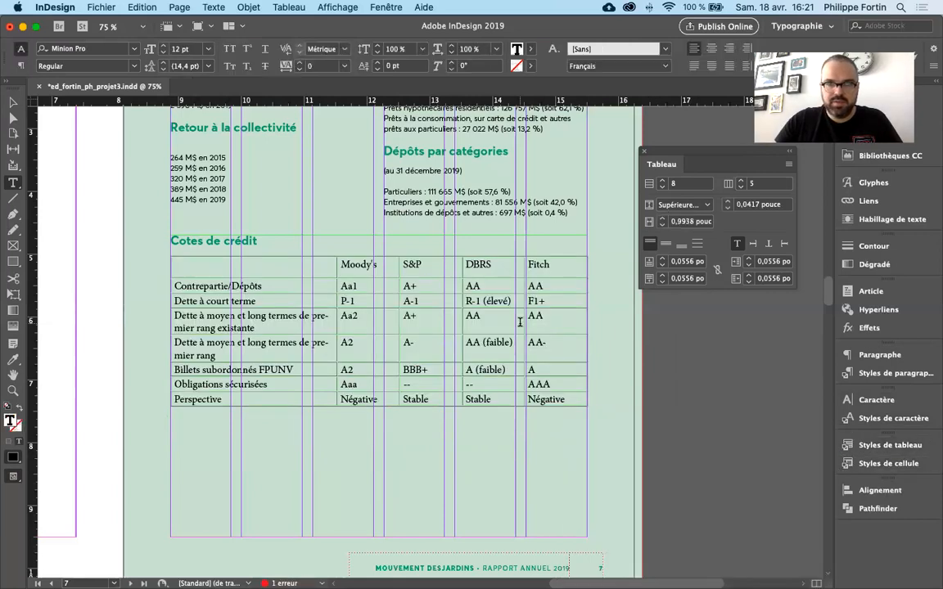
{"action": "key", "text": "Escape"}
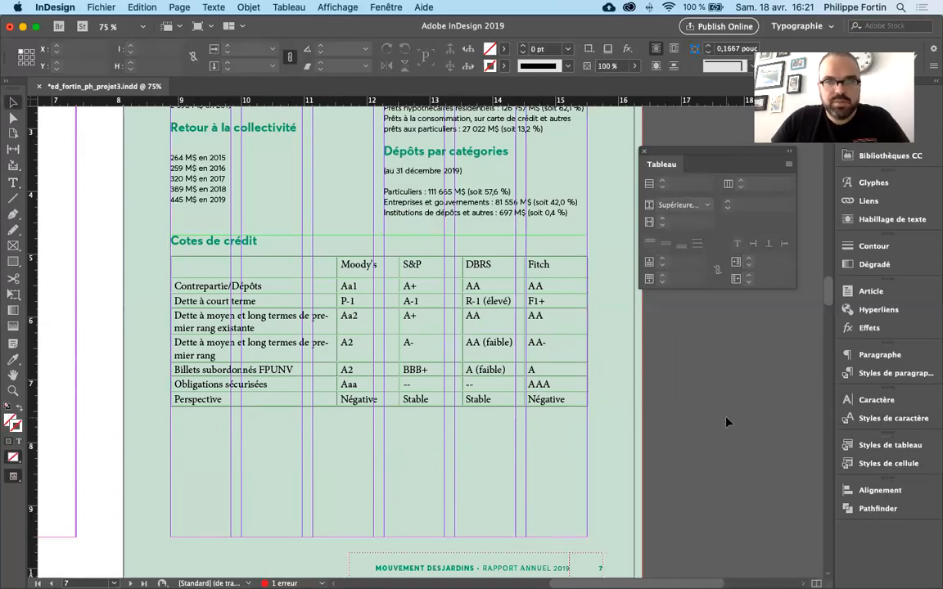
{"action": "key", "text": "w"}
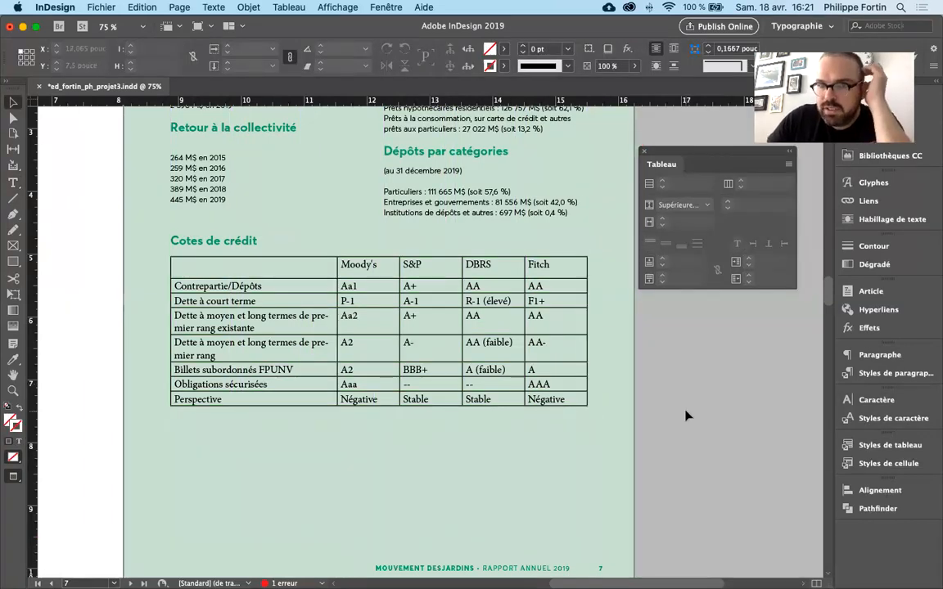
- Apply the Texte tableau paragraph style to all cells of the credit ratings table and reselect the whole table
{"action": "double_click", "coordinate": [571, 399]}
{"action": "left_click_drag", "start_coordinate": [568, 399], "coordinate": [190, 259]}
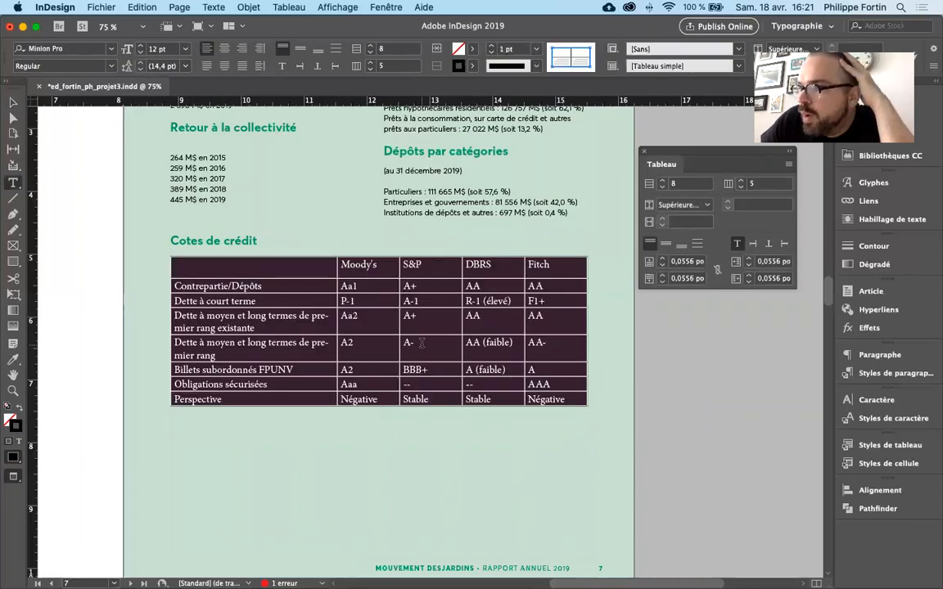
{"action": "left_click", "coordinate": [903, 372]}
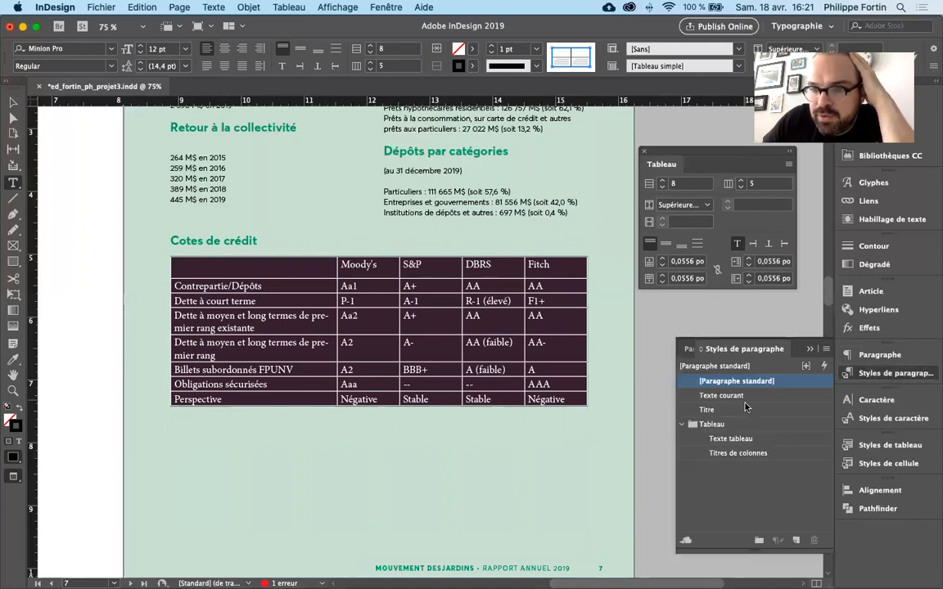
{"action": "left_click", "coordinate": [776, 440]}
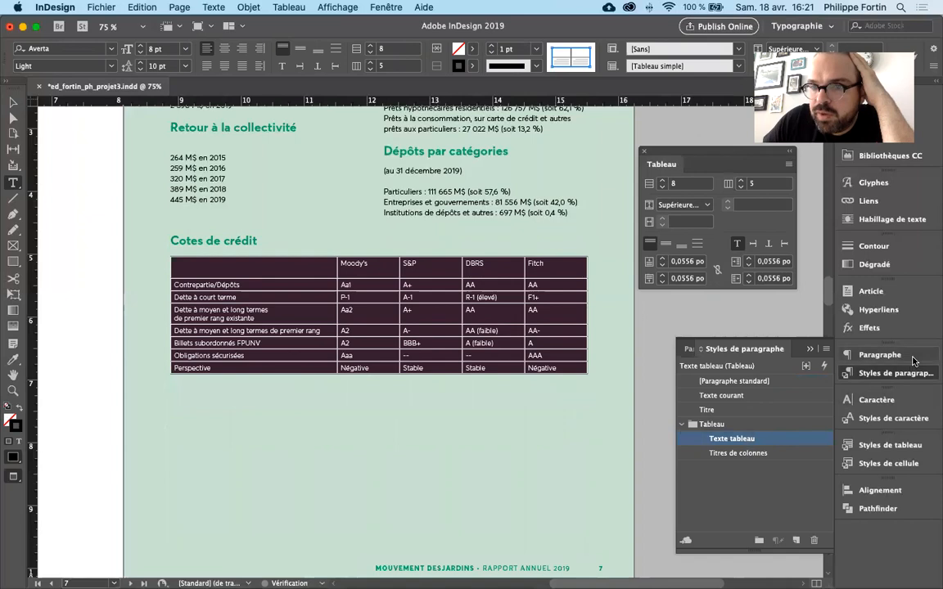
{"action": "left_click", "coordinate": [521, 343]}
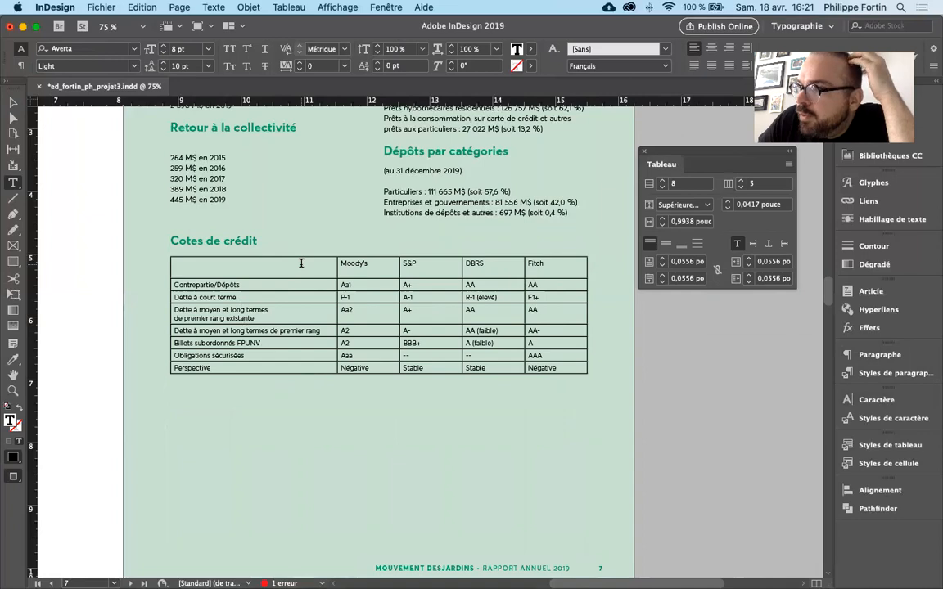
{"action": "left_click_drag", "start_coordinate": [301, 263], "coordinate": [579, 374]}
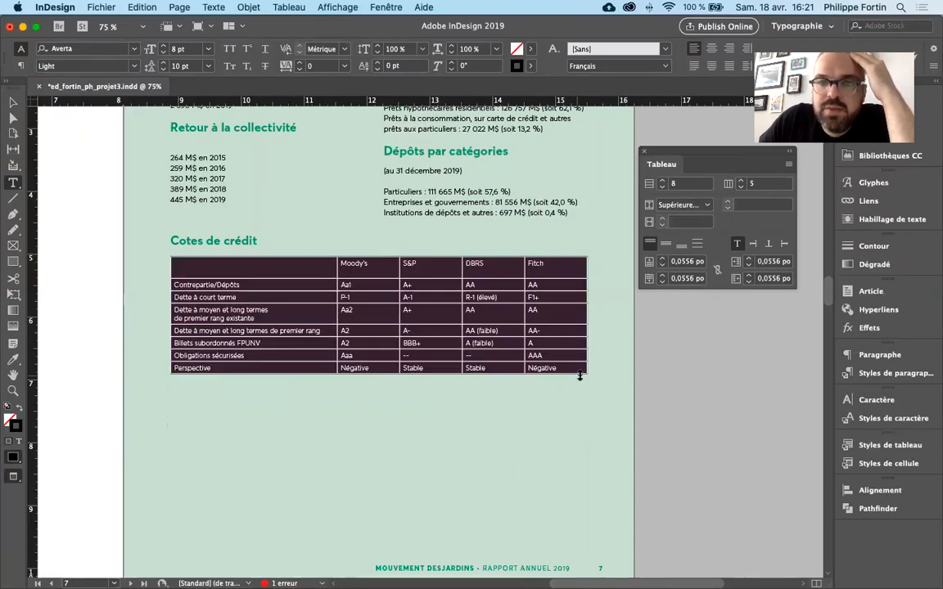
- Examine the table options for format, row strokes, column strokes, fills and headers, and close them without changes
{"action": "left_click_drag", "start_coordinate": [696, 153], "coordinate": [692, 242]}
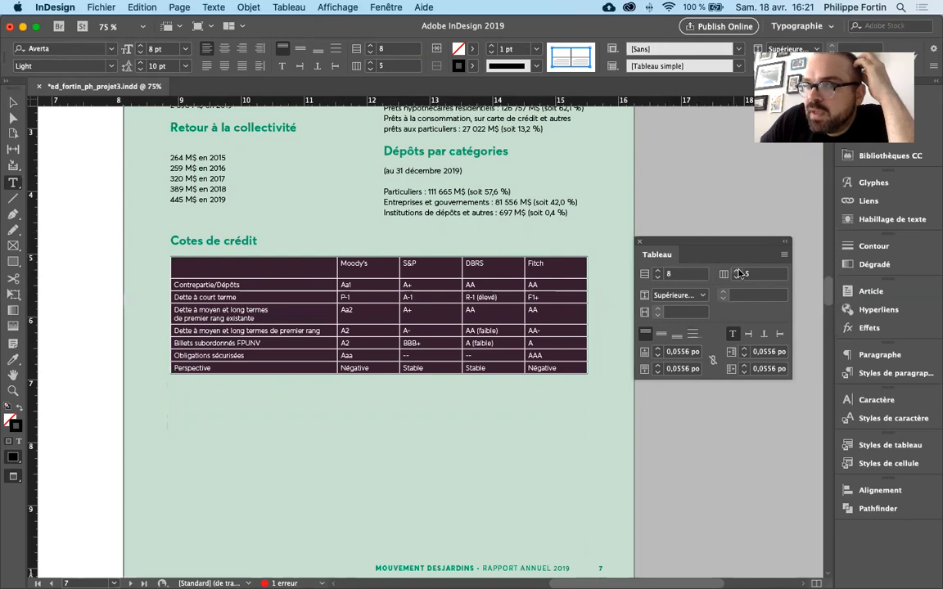
{"action": "left_click", "coordinate": [785, 256]}
{"action": "mouse_move", "coordinate": [709, 262]}
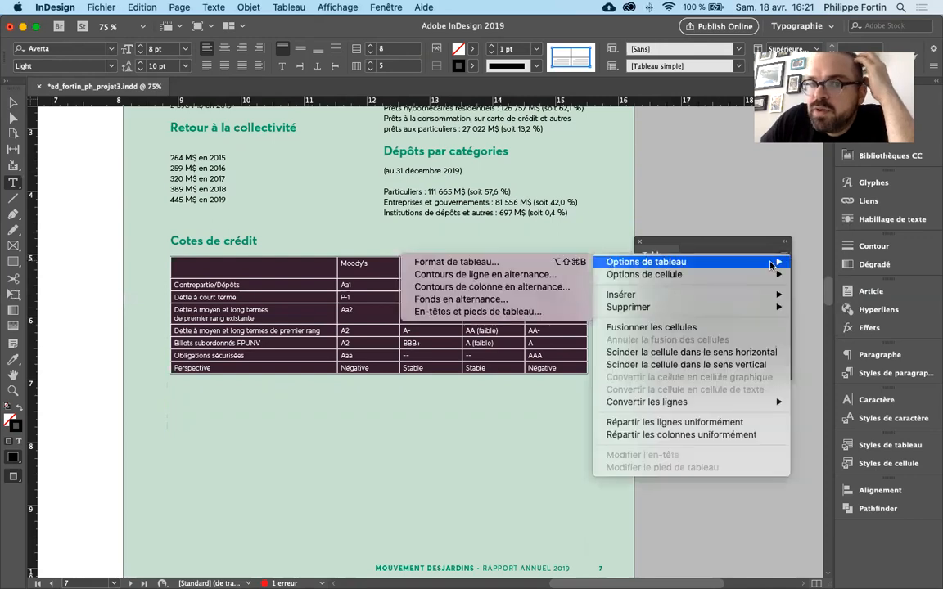
{"action": "left_click", "coordinate": [546, 265]}
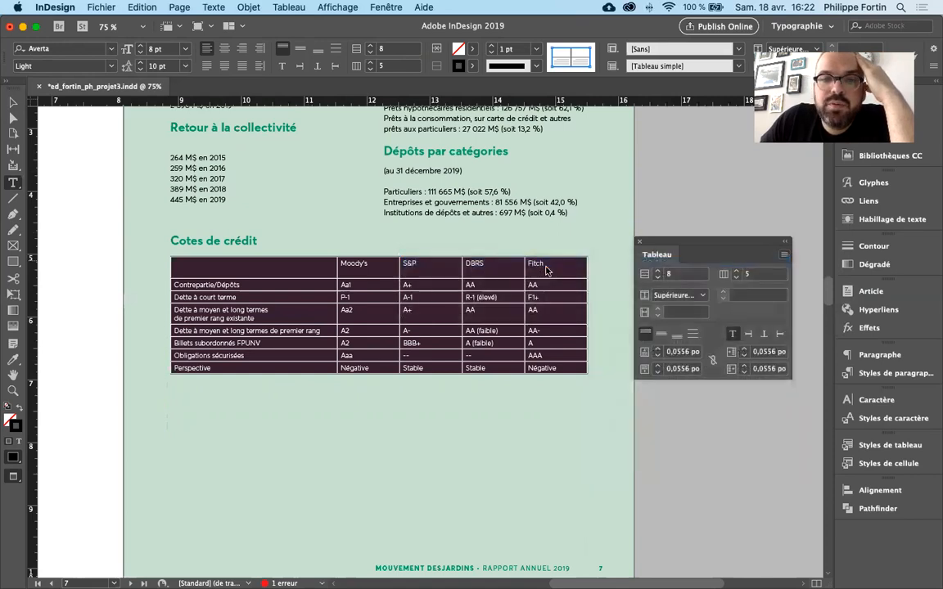
{"action": "left_click_drag", "start_coordinate": [501, 117], "coordinate": [464, 128]}
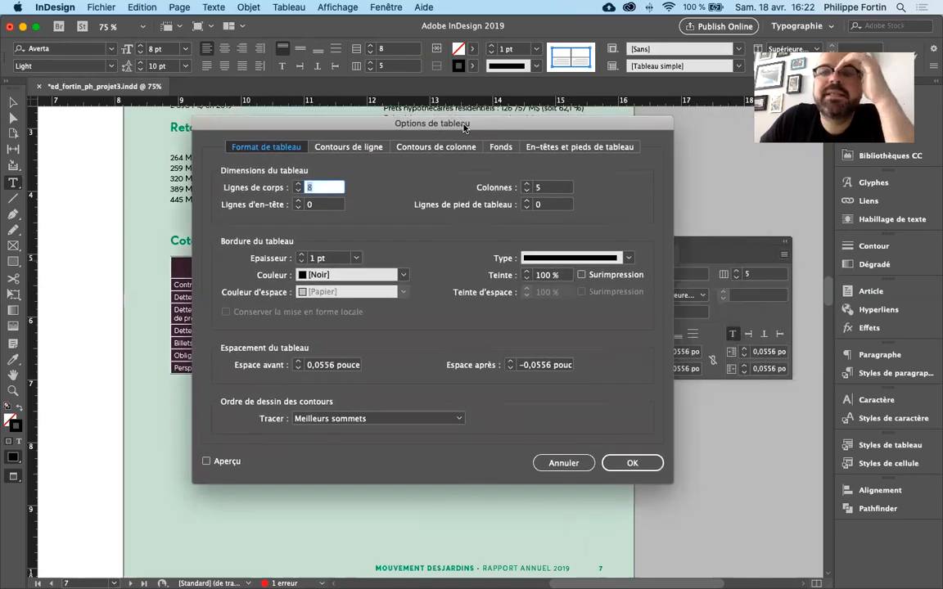
{"action": "left_click", "coordinate": [351, 147]}
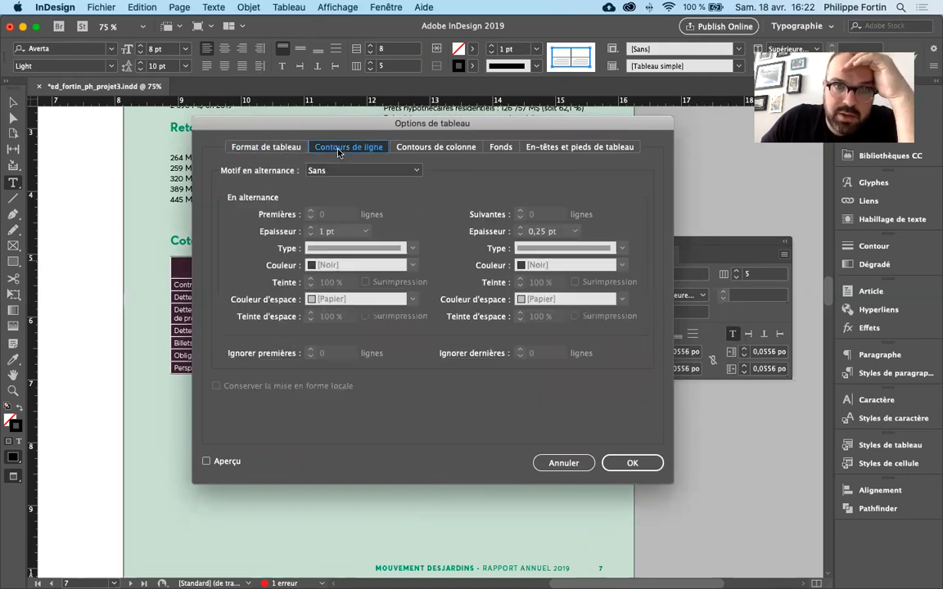
{"action": "left_click", "coordinate": [459, 145]}
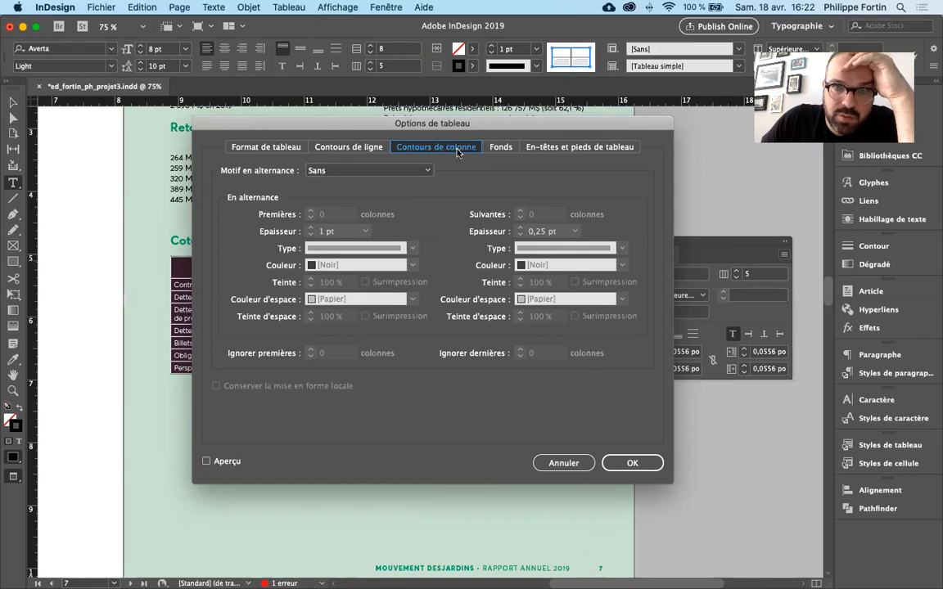
{"action": "left_click", "coordinate": [499, 147]}
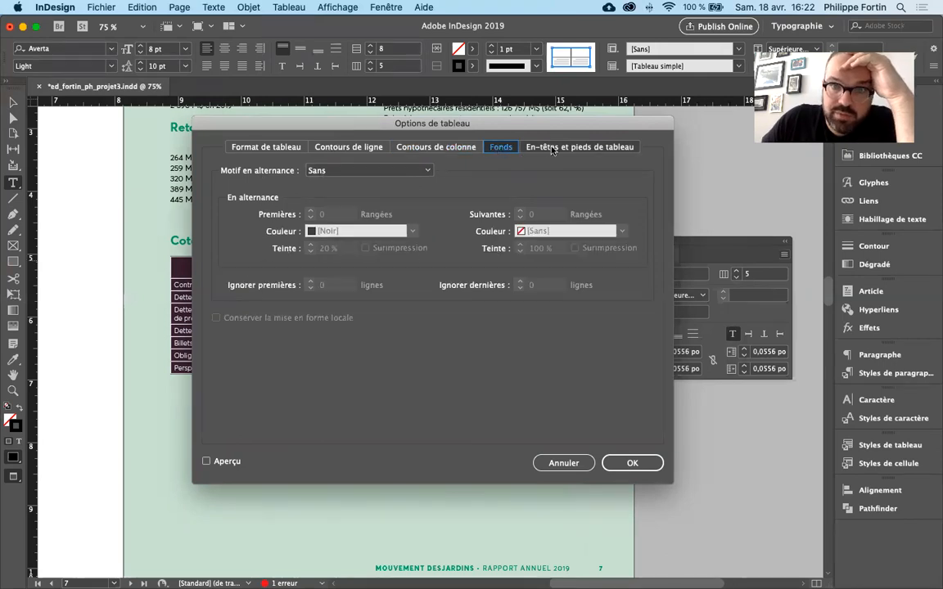
{"action": "left_click", "coordinate": [574, 148]}
{"action": "left_click", "coordinate": [564, 464]}
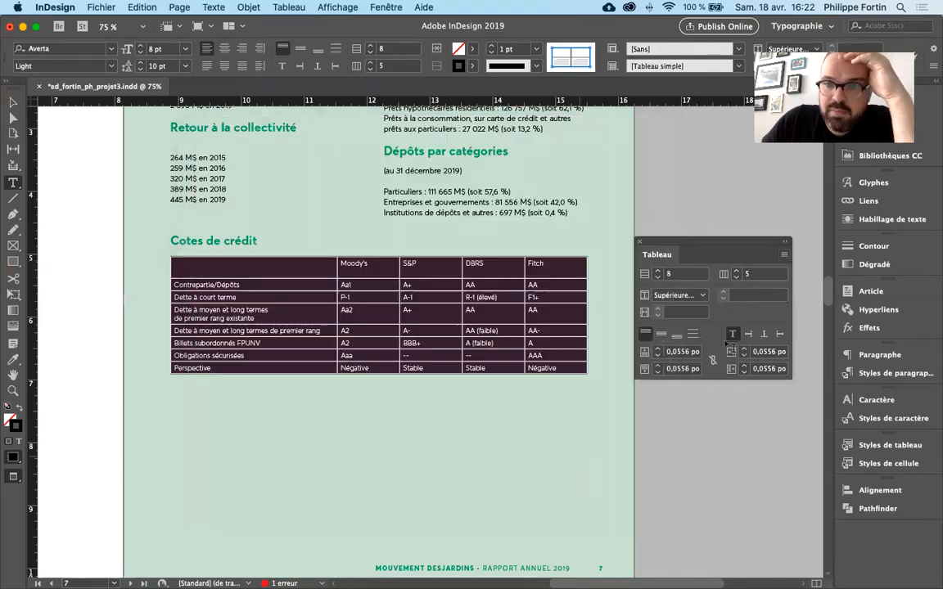
- In the cell stroke options, target only the interior vertical lines, set their thickness to 0 pt, and turn on the preview
{"action": "left_click_drag", "start_coordinate": [803, 244], "coordinate": [776, 235]}
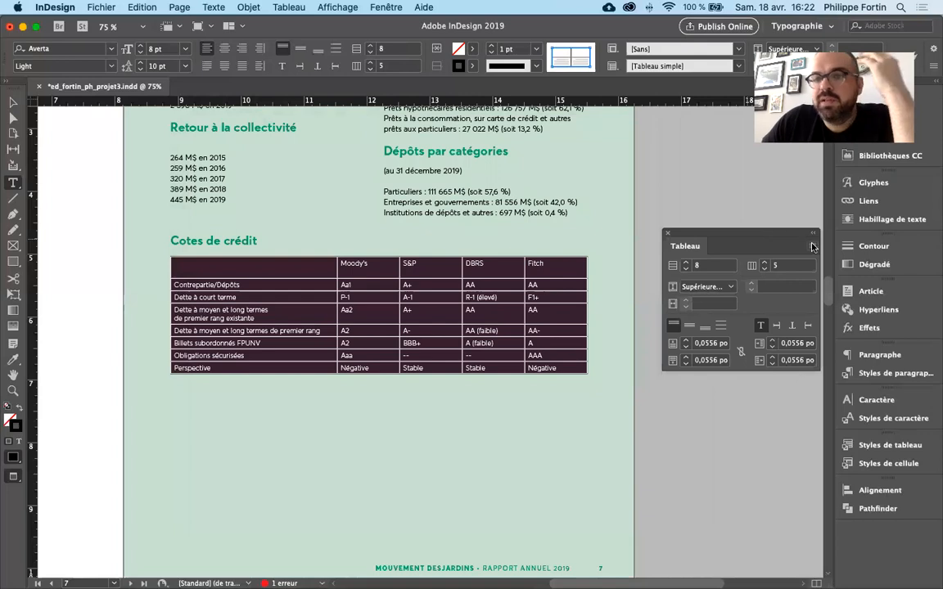
{"action": "left_click", "coordinate": [813, 246]}
{"action": "mouse_move", "coordinate": [714, 271]}
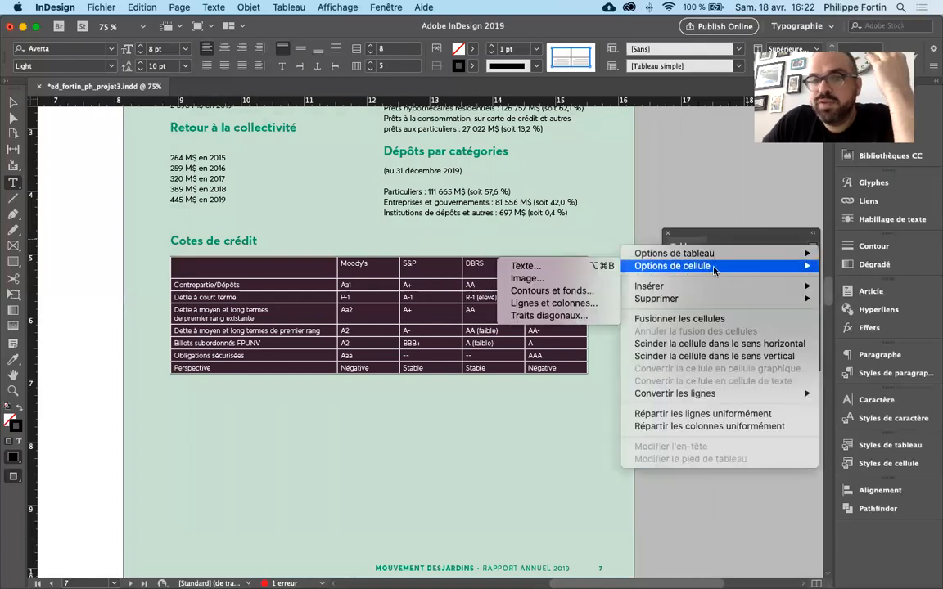
{"action": "left_click", "coordinate": [589, 290]}
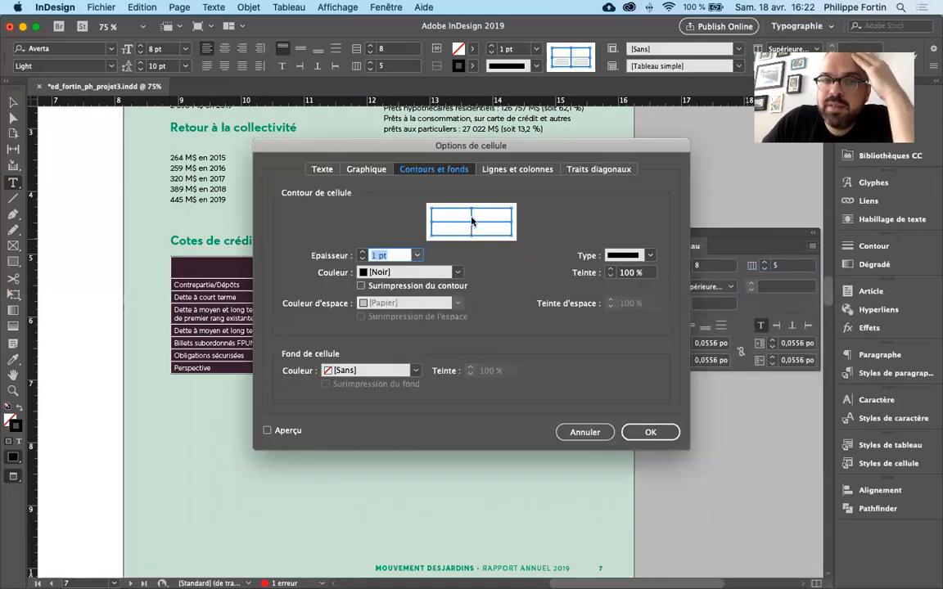
{"action": "left_click", "coordinate": [512, 215]}
{"action": "left_click", "coordinate": [497, 235]}
{"action": "left_click", "coordinate": [431, 227]}
{"action": "left_click", "coordinate": [469, 205]}
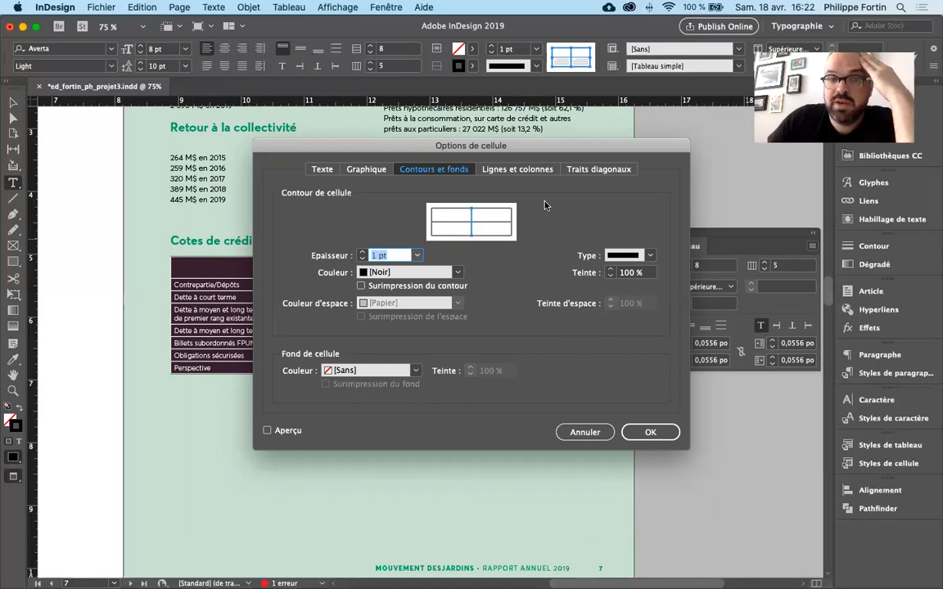
{"action": "left_click_drag", "start_coordinate": [499, 145], "coordinate": [767, 131]}
{"action": "left_click", "coordinate": [684, 244]}
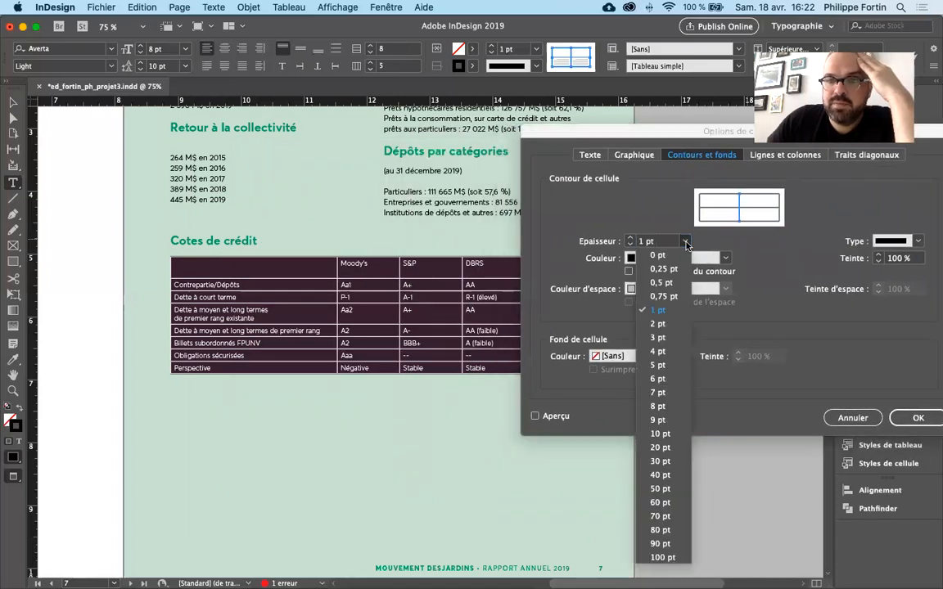
{"action": "left_click", "coordinate": [655, 254]}
{"action": "left_click", "coordinate": [557, 417]}
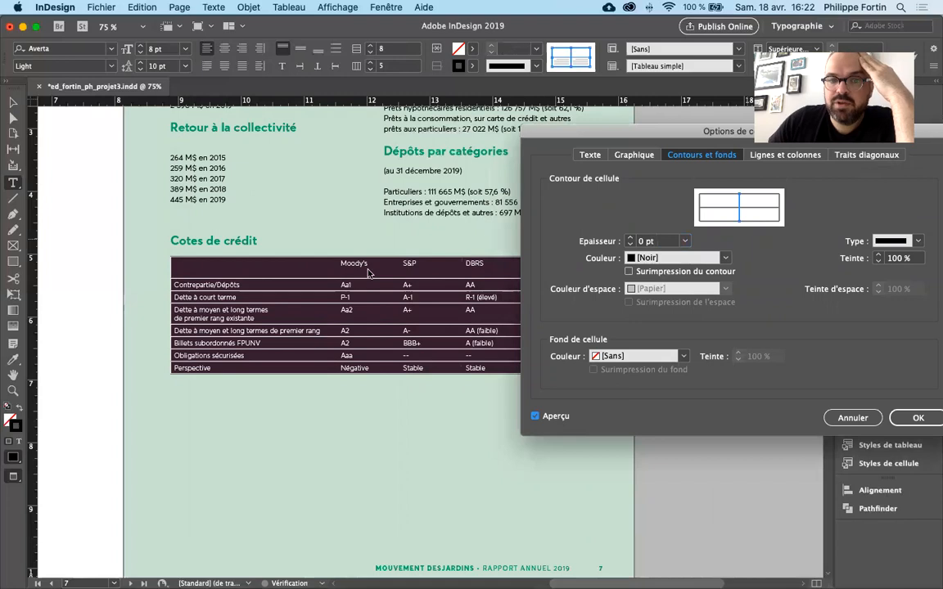
- Compare the table with the stroke preview off and on, and cancel the cell options
{"action": "left_click", "coordinate": [559, 419]}
{"action": "left_click", "coordinate": [557, 416]}
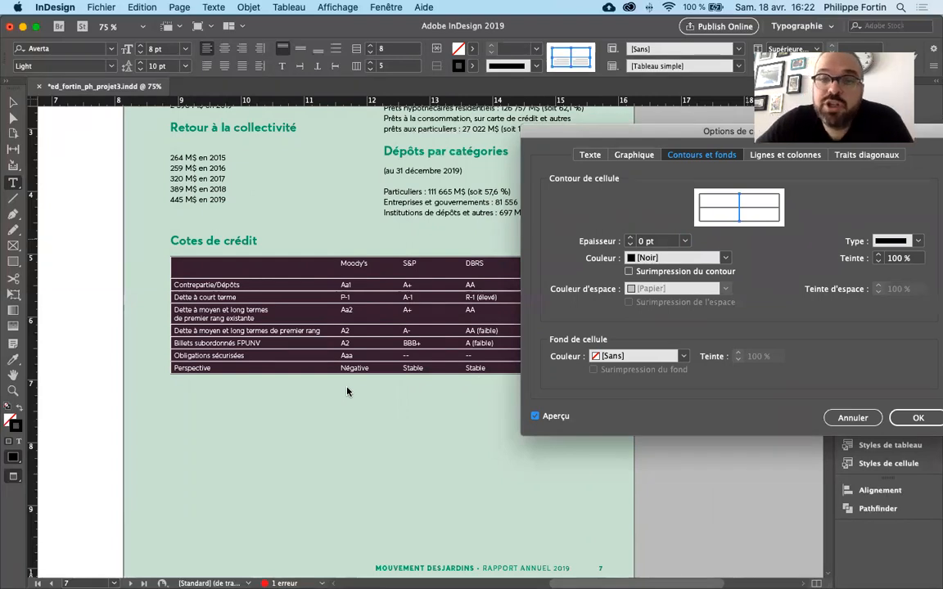
{"action": "key", "text": "Escape"}
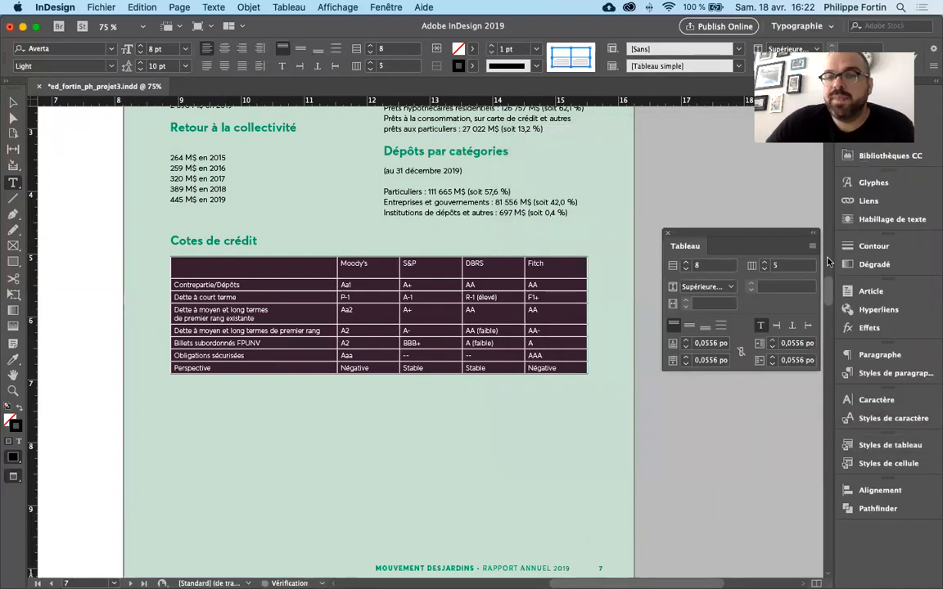
{"action": "left_click", "coordinate": [814, 246]}
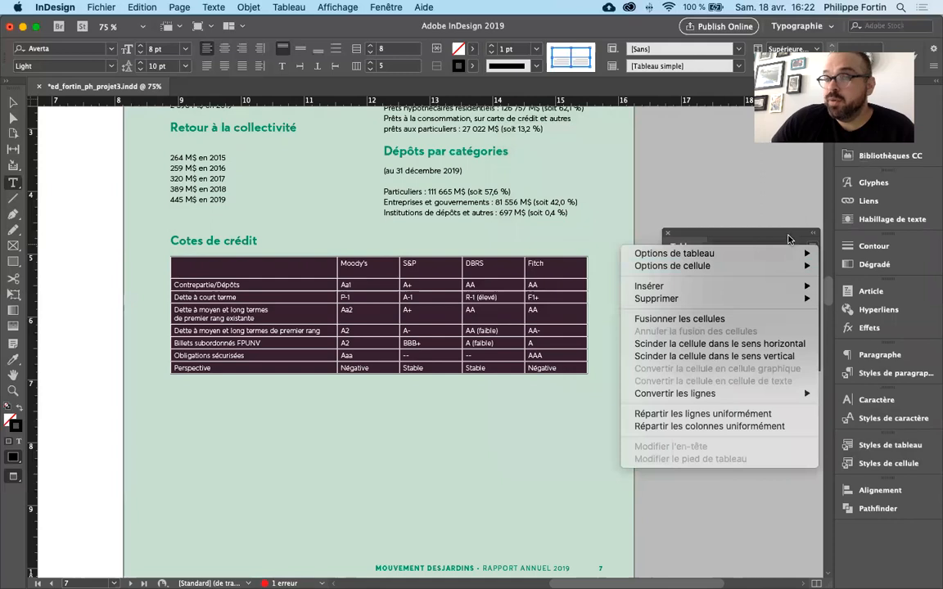
{"action": "left_click", "coordinate": [784, 236]}
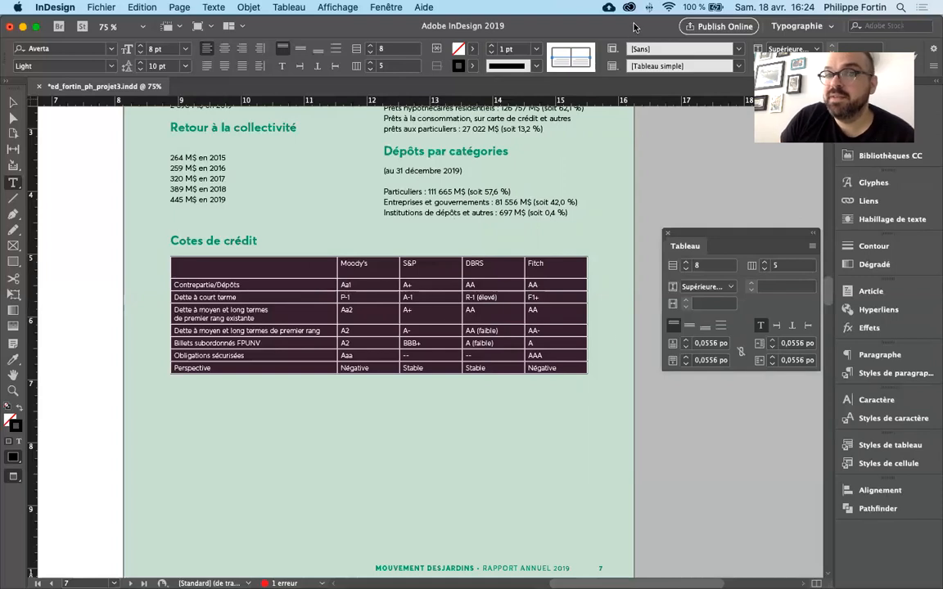
- Try a 4 pt thickness on the table's interior horizontal strokes and deselect the table to check it
{"action": "left_click", "coordinate": [537, 54]}
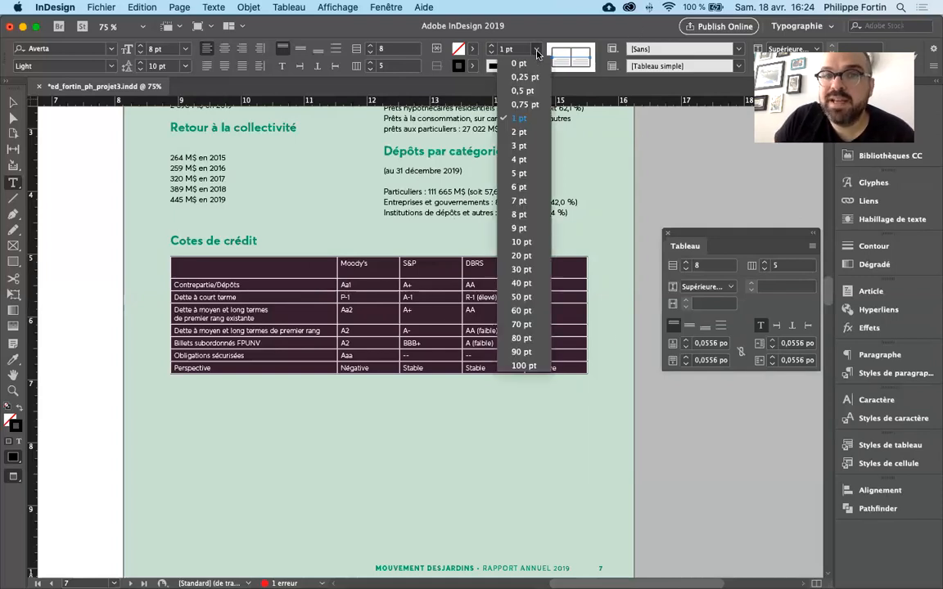
{"action": "left_click", "coordinate": [532, 160]}
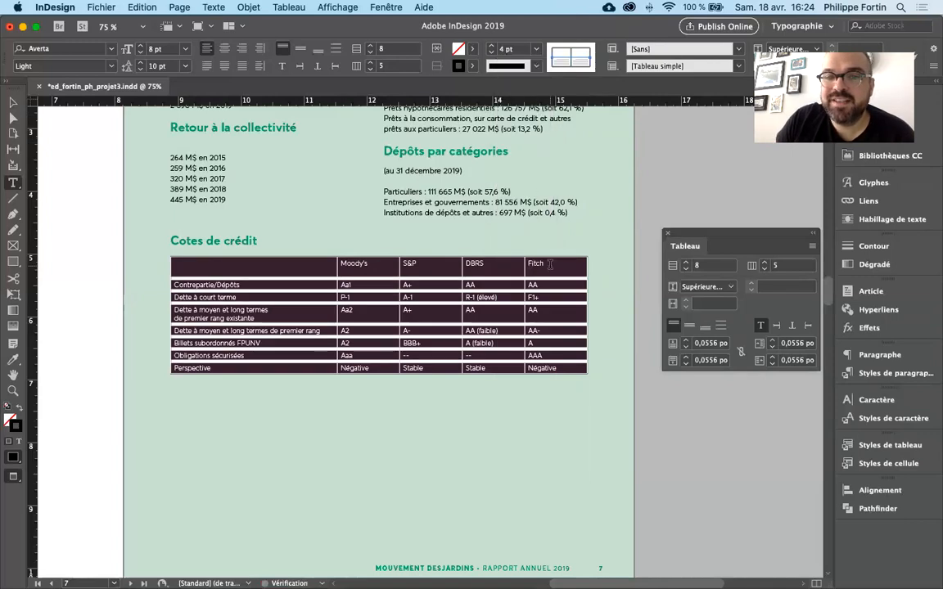
{"action": "left_click", "coordinate": [549, 267]}
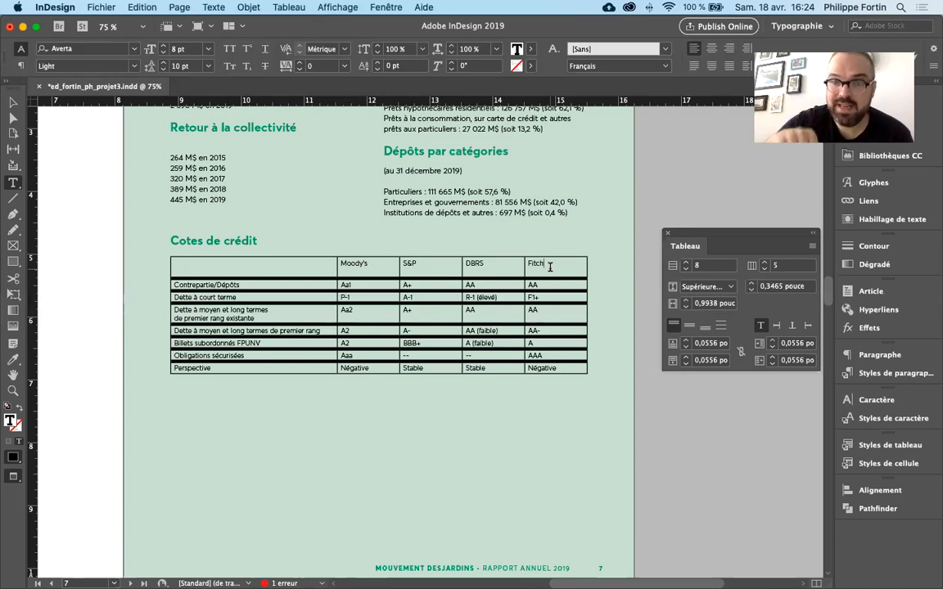
- With the strokes back at 1 pt, try the green C=82 M=12 J=73 N=1 on the interior horizontal strokes
{"action": "key", "text": "super+alt+a"}
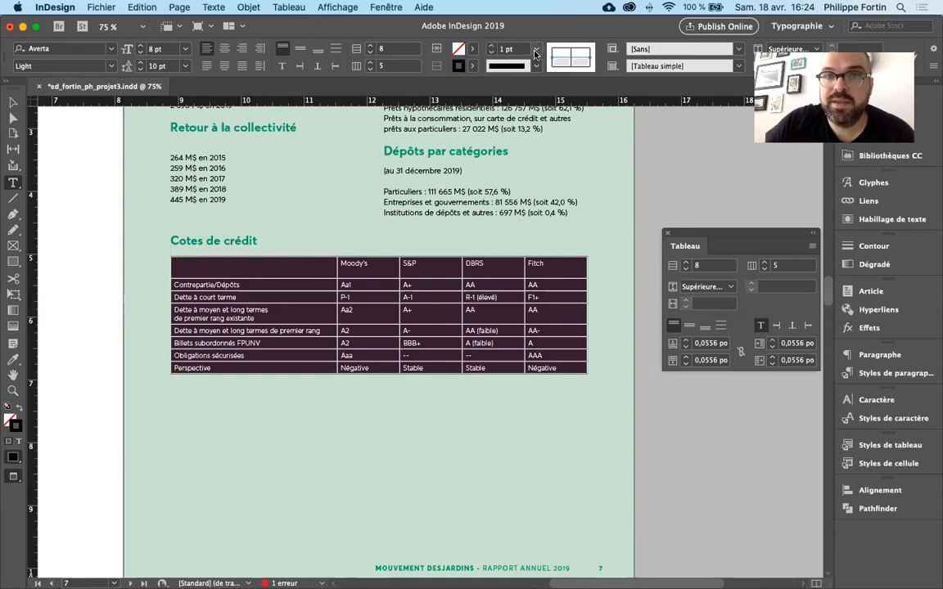
{"action": "left_click", "coordinate": [474, 69]}
{"action": "left_click", "coordinate": [395, 164]}
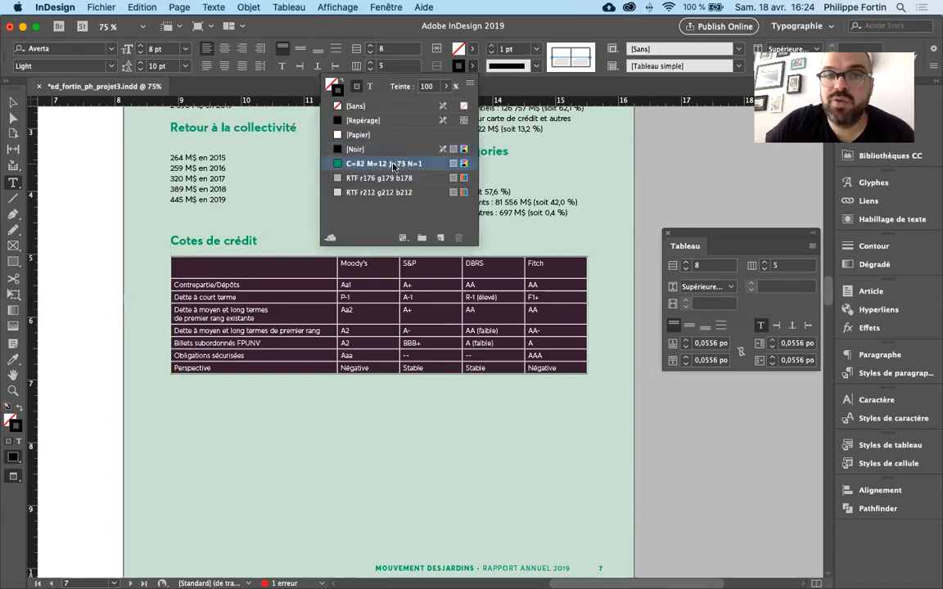
{"action": "left_click", "coordinate": [548, 268]}
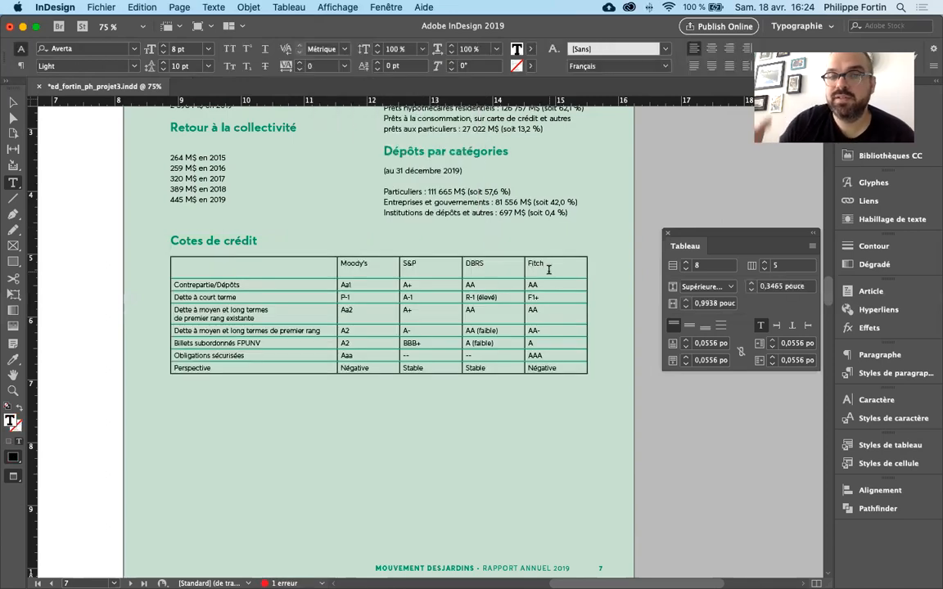
- Try a 0 pt thickness on the interior horizontal strokes, and select and deselect the Contrepartie/Dépôts row
{"action": "key", "text": "super+alt+a"}
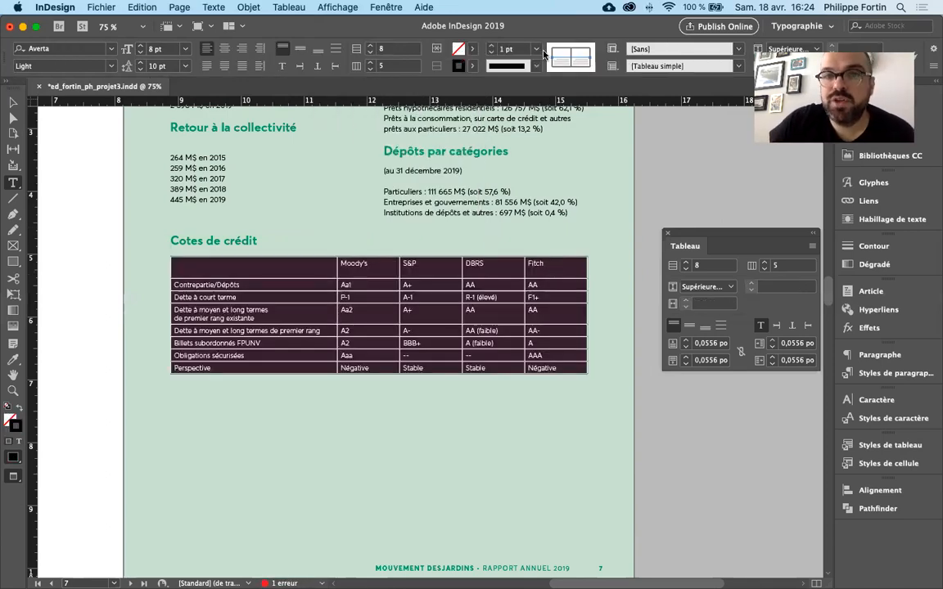
{"action": "left_click", "coordinate": [537, 49]}
{"action": "left_click", "coordinate": [519, 63]}
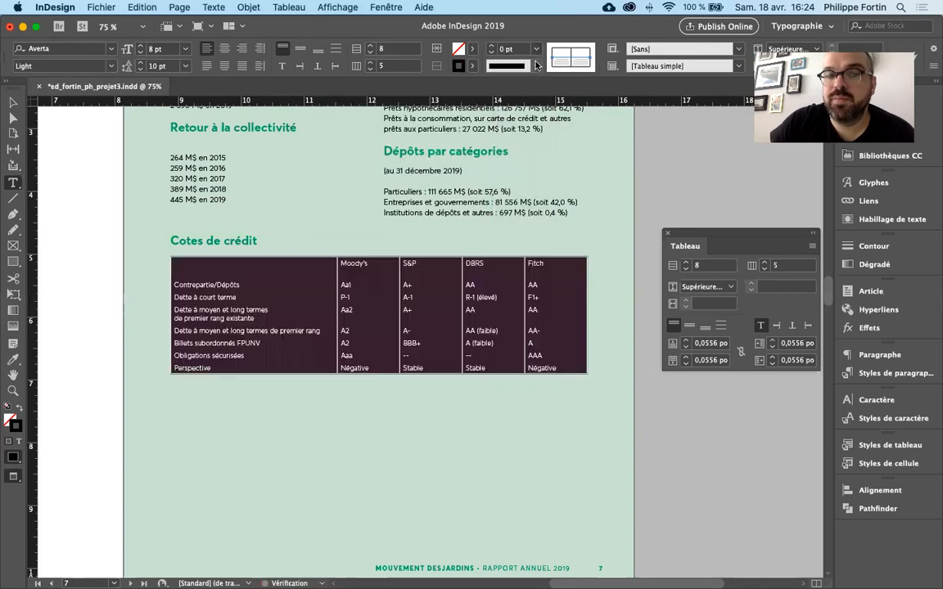
{"action": "left_click", "coordinate": [557, 293]}
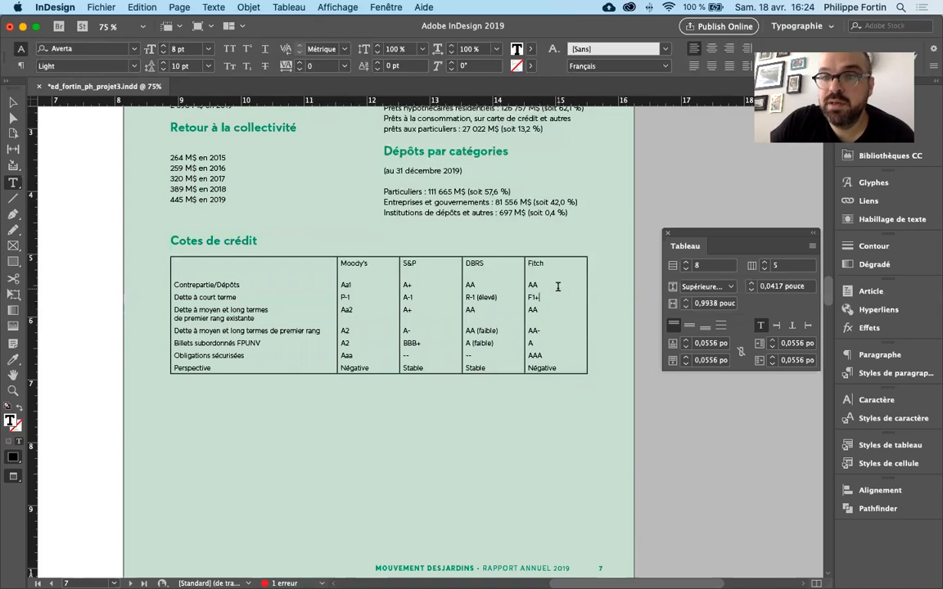
{"action": "left_click_drag", "start_coordinate": [556, 285], "coordinate": [285, 292]}
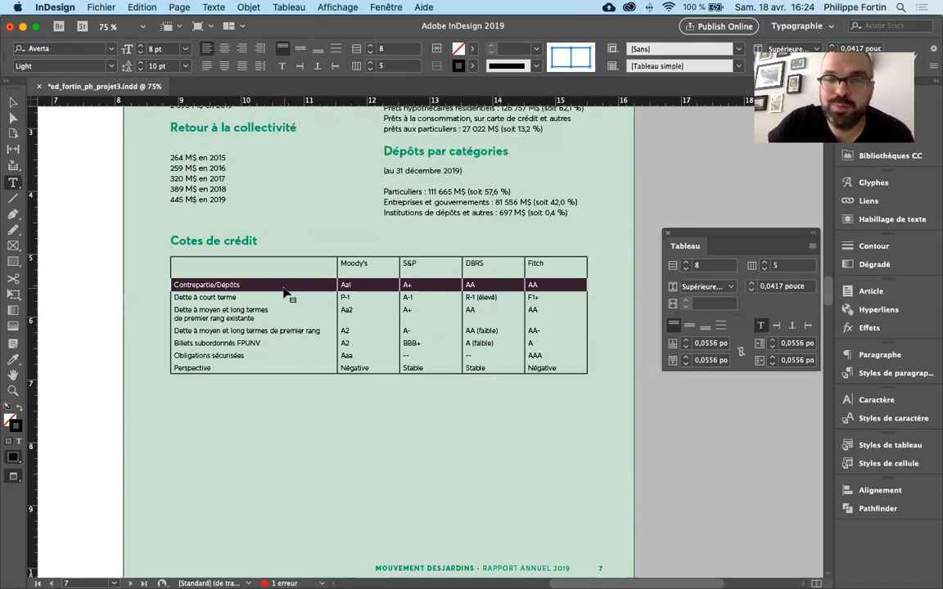
{"action": "left_click", "coordinate": [560, 286]}
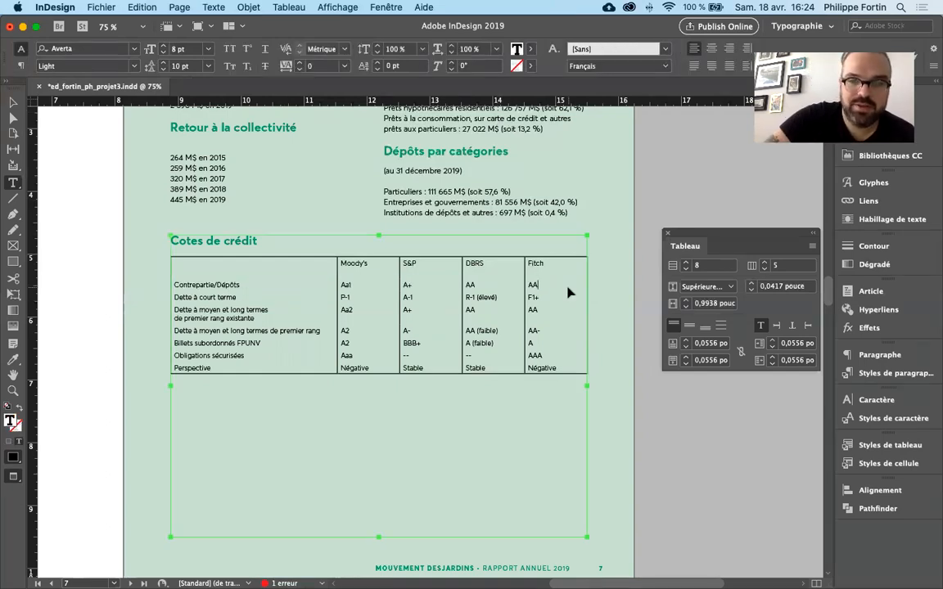
- Set all vertical strokes of the credit ratings table, including its outer sides, to 0 pt while keeping the horizontal strokes at 1 pt
{"action": "key", "text": "alt+super+a"}
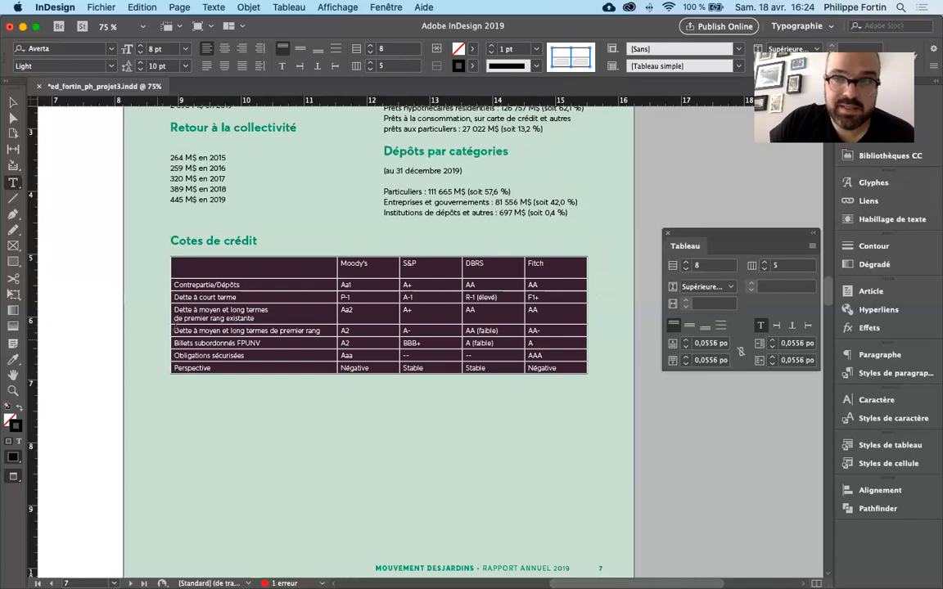
{"action": "left_click", "coordinate": [536, 50]}
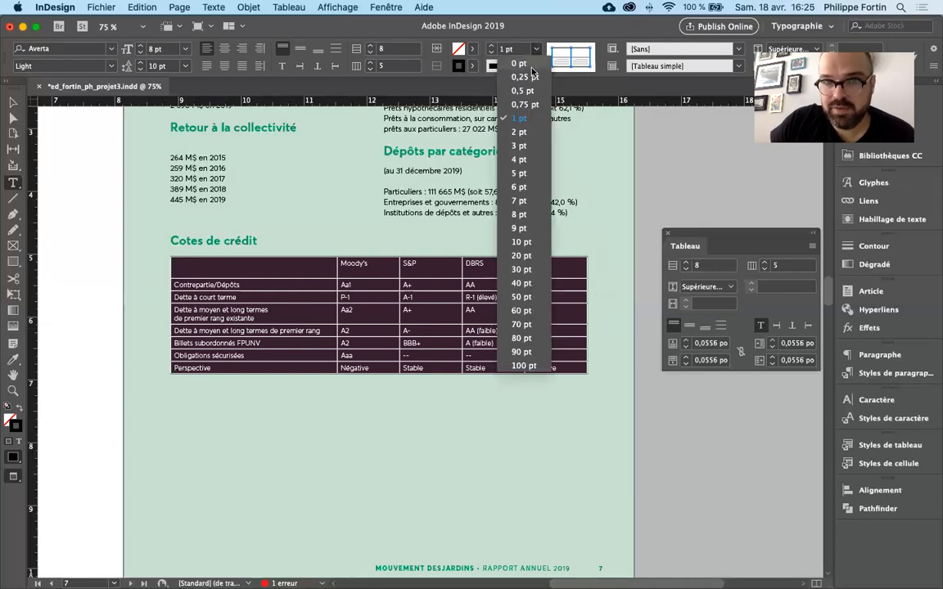
{"action": "left_click", "coordinate": [532, 64]}
{"action": "left_click", "coordinate": [506, 295]}
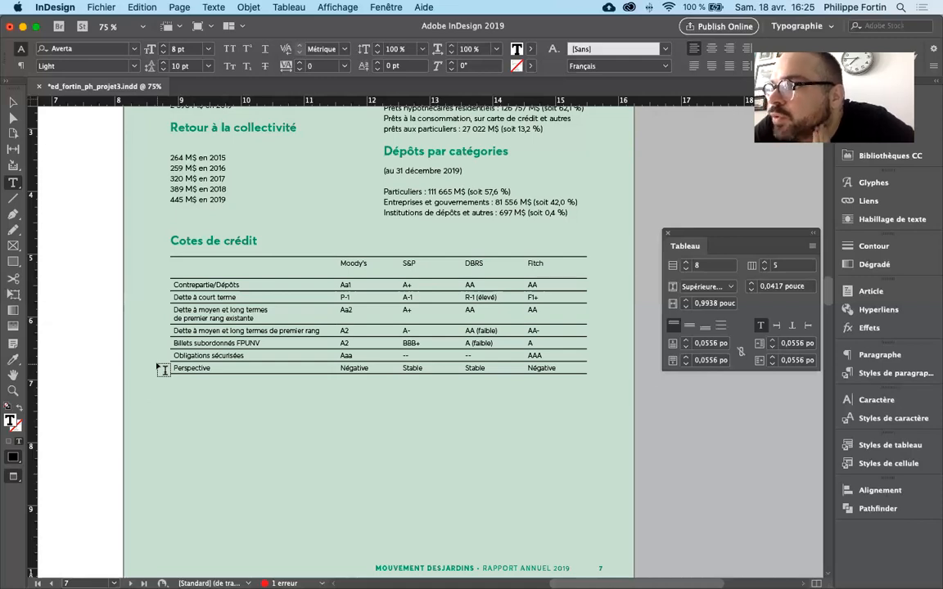
- Give all cells of the credit ratings table the green fill C=82 M=12 J=73 N=1
{"action": "left_click", "coordinate": [169, 253]}
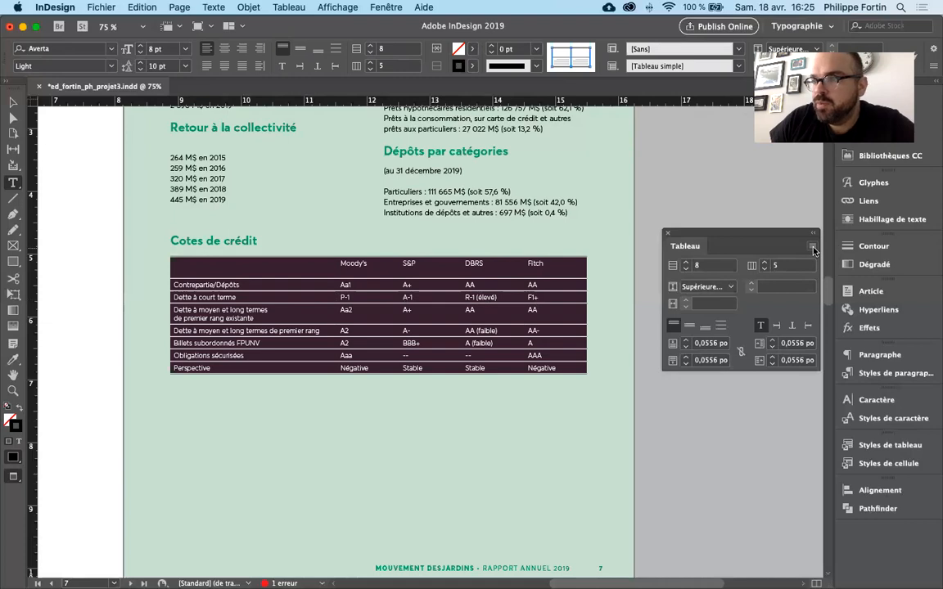
{"action": "left_click", "coordinate": [815, 251]}
{"action": "mouse_move", "coordinate": [769, 255]}
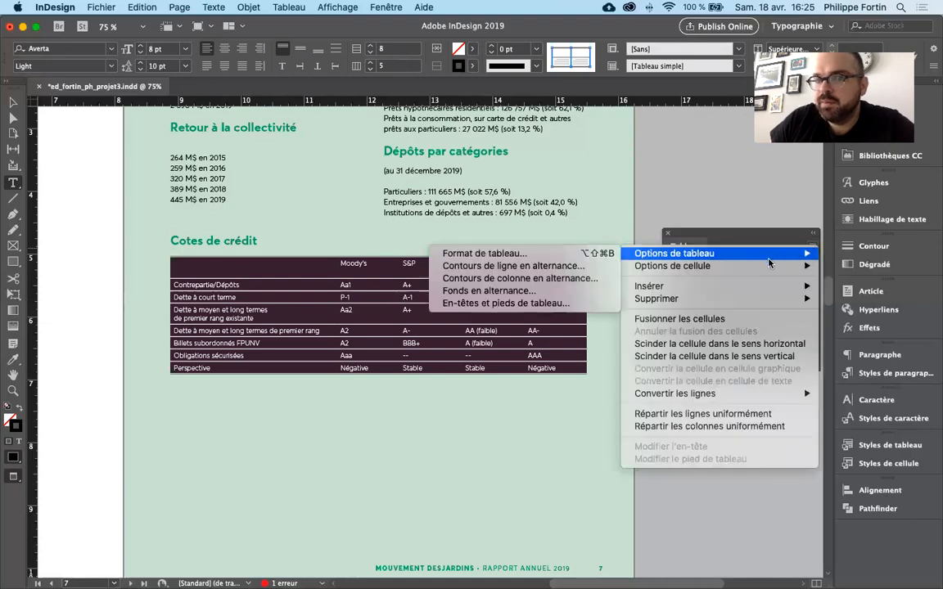
{"action": "mouse_move", "coordinate": [733, 267]}
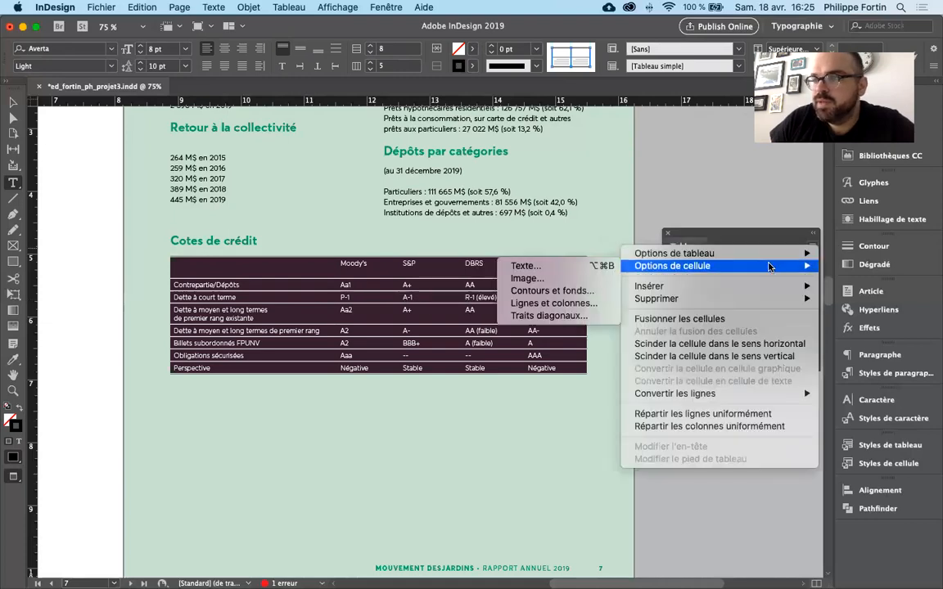
{"action": "left_click", "coordinate": [590, 293]}
{"action": "left_click_drag", "start_coordinate": [636, 147], "coordinate": [454, 172]}
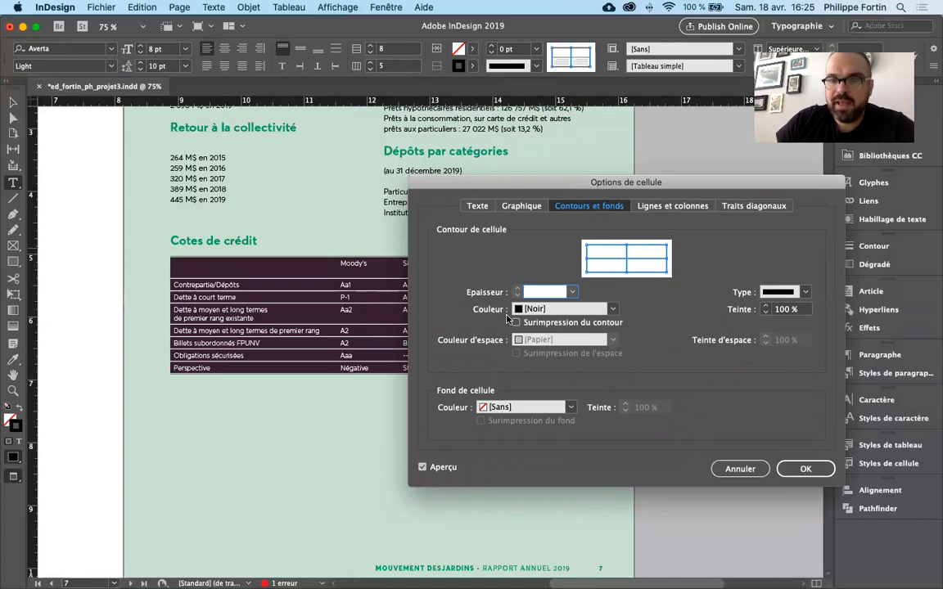
{"action": "key", "text": "Tab"}
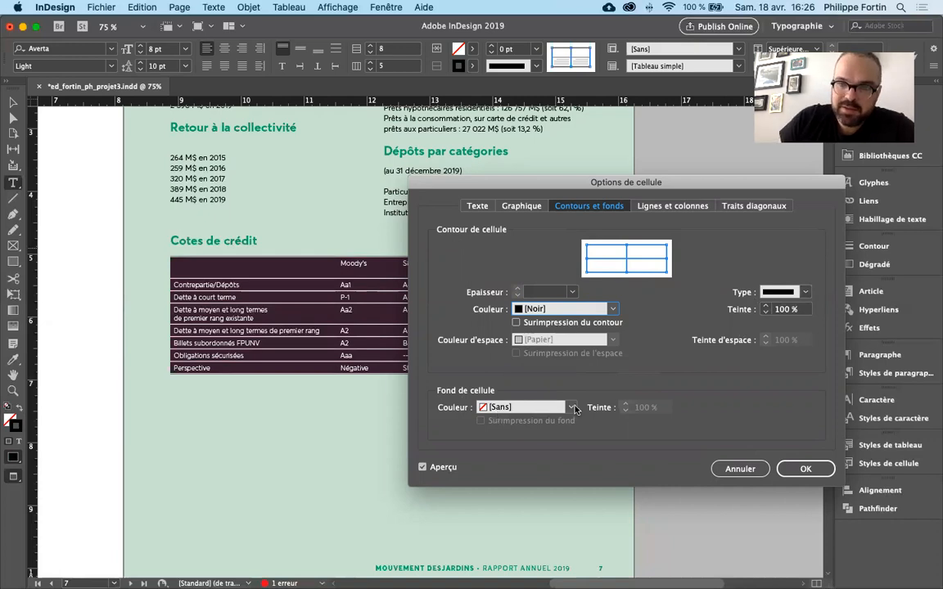
{"action": "left_click", "coordinate": [504, 407]}
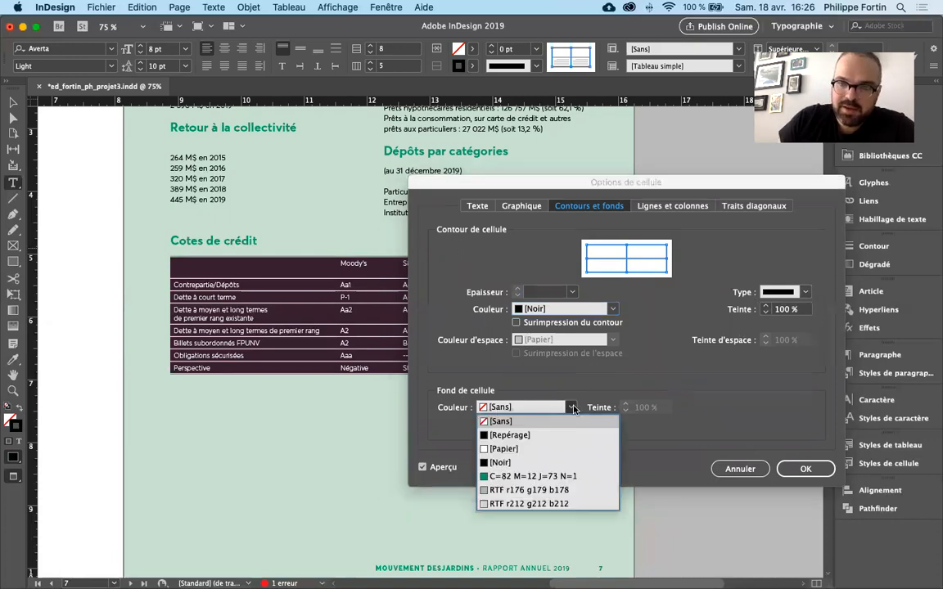
{"action": "left_click", "coordinate": [549, 477]}
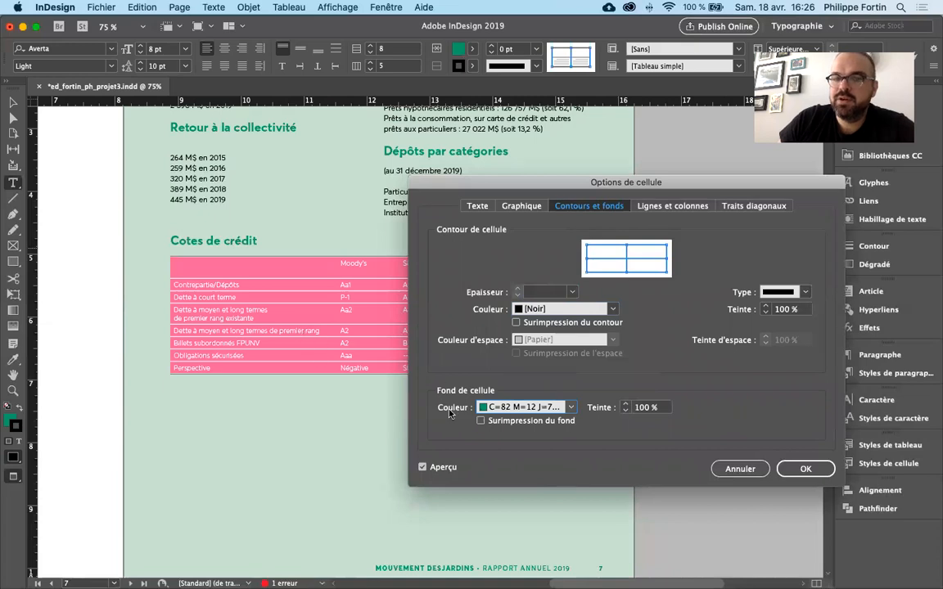
- Set the cell fill's tint to 30 %, confirm the cell options and deselect the table
{"action": "left_click", "coordinate": [595, 411]}
{"action": "type", "text": "30"}
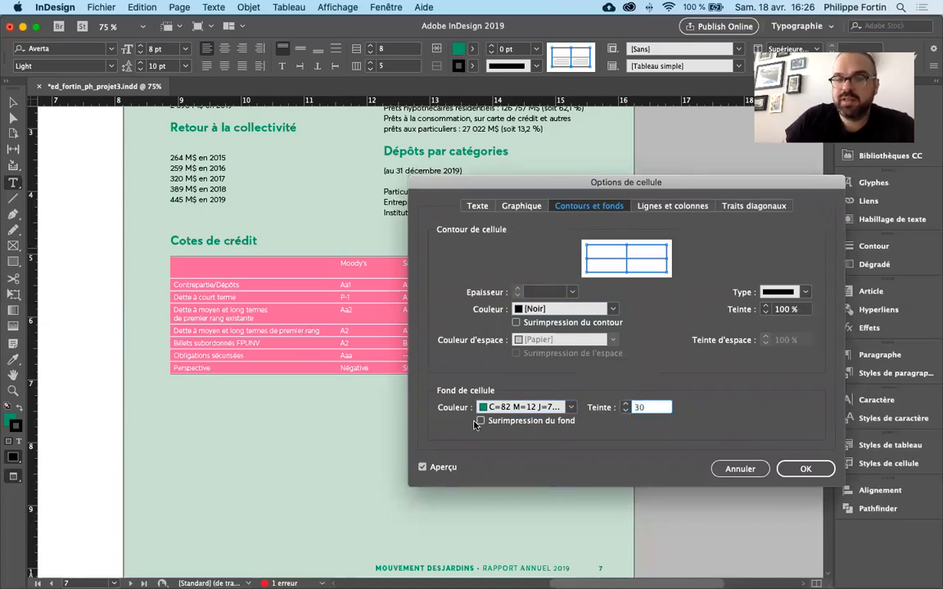
{"action": "left_click", "coordinate": [422, 466]}
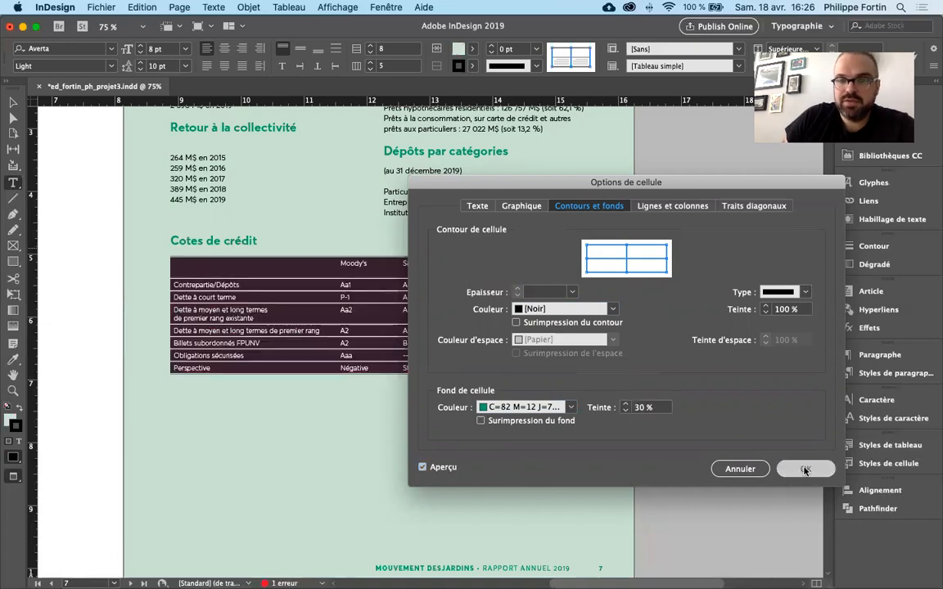
{"action": "left_click", "coordinate": [806, 468]}
{"action": "left_click", "coordinate": [409, 331]}
- Reselect the whole table and darken its green cell fill by raising the fill tint, then deselect the table
{"action": "left_click_drag", "start_coordinate": [208, 260], "coordinate": [600, 370]}
{"action": "right_click", "coordinate": [819, 249]}
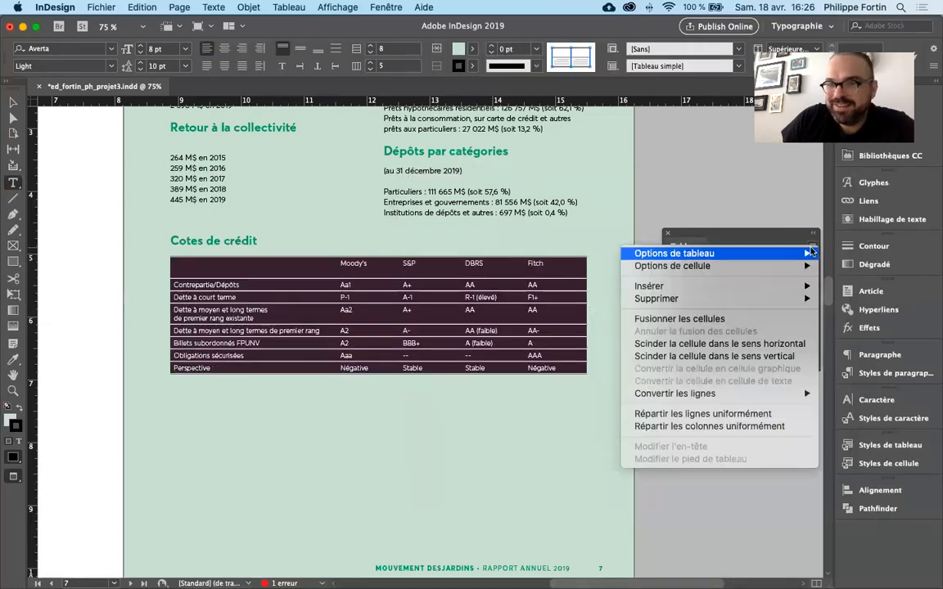
{"action": "mouse_move", "coordinate": [786, 253]}
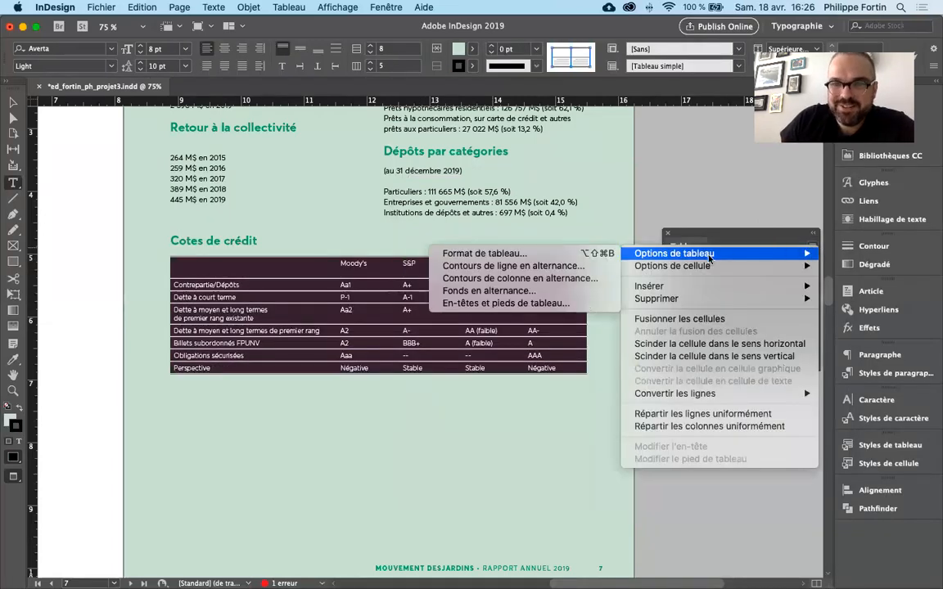
{"action": "mouse_move", "coordinate": [707, 267]}
{"action": "left_click", "coordinate": [568, 292]}
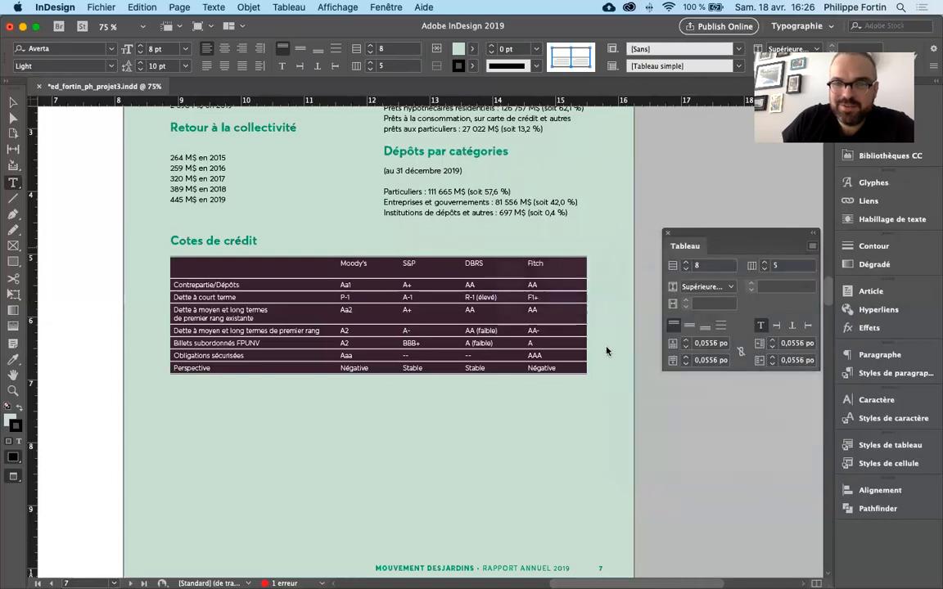
{"action": "left_click_drag", "start_coordinate": [662, 408], "coordinate": [599, 411]}
{"action": "type", "text": "50"}
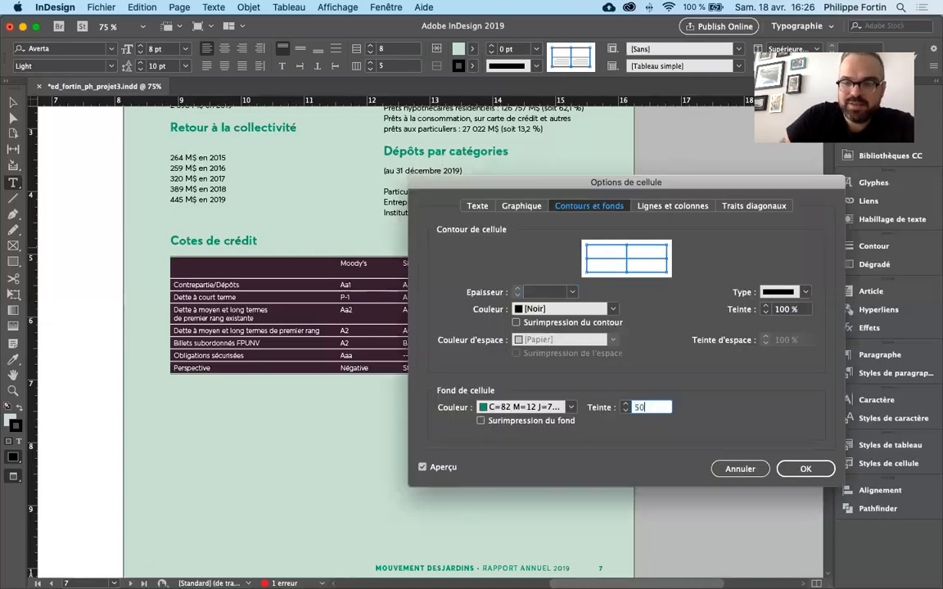
{"action": "key", "text": "Return"}
{"action": "left_click", "coordinate": [520, 315]}
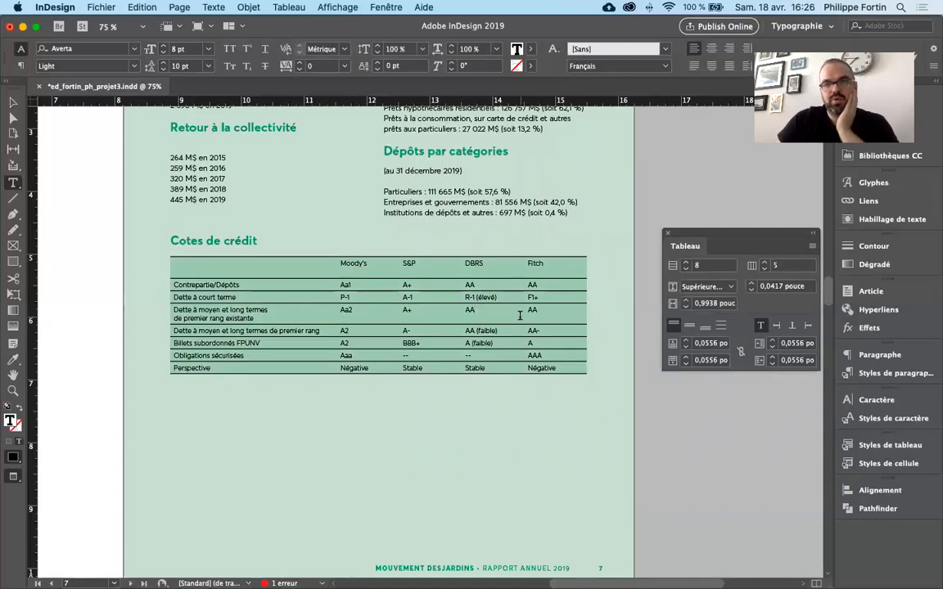
- Set the cell fill of all rows below the header row of the credit ratings table to [Sans]
{"action": "left_click", "coordinate": [267, 298]}
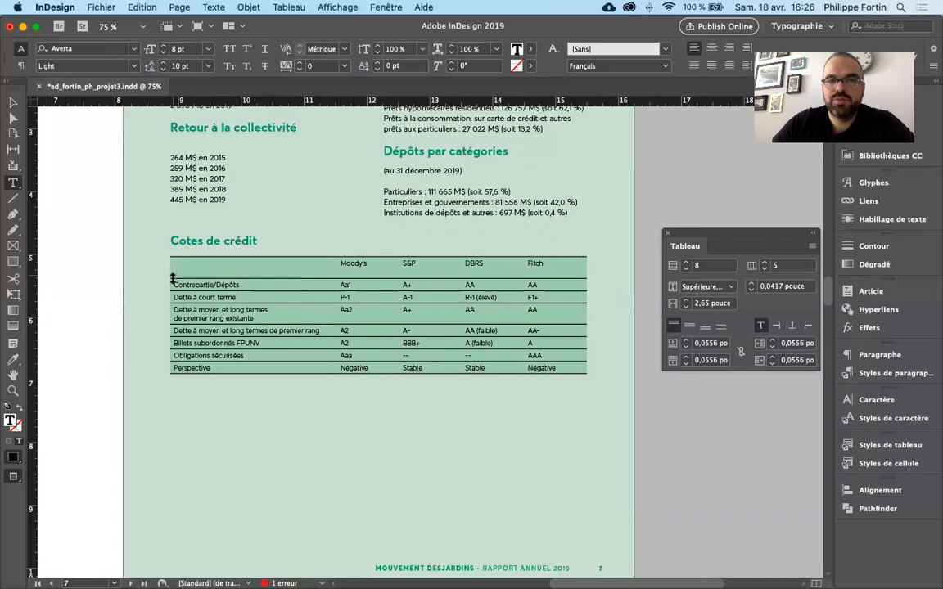
{"action": "left_click_drag", "start_coordinate": [167, 283], "coordinate": [168, 369]}
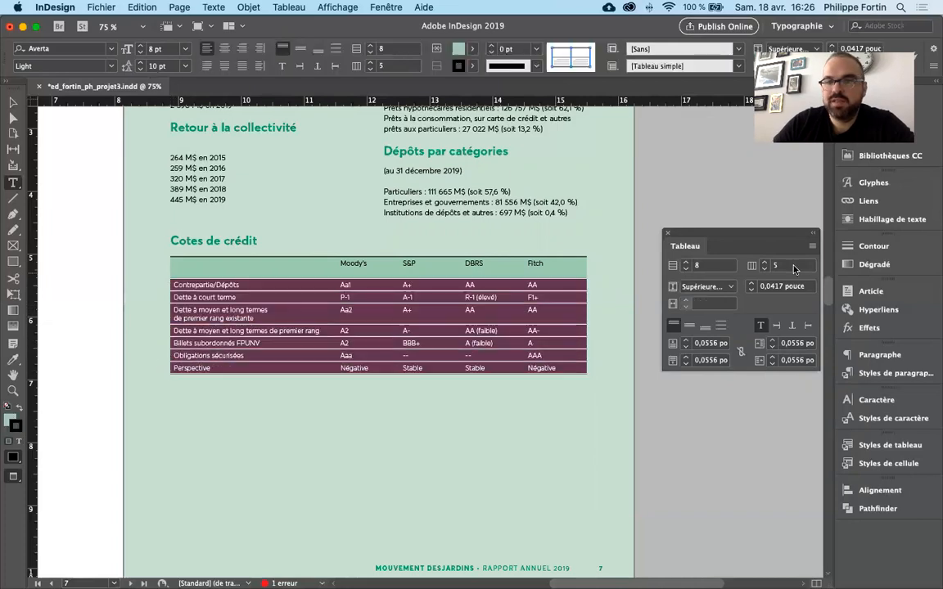
{"action": "left_click", "coordinate": [813, 247]}
{"action": "mouse_move", "coordinate": [805, 266]}
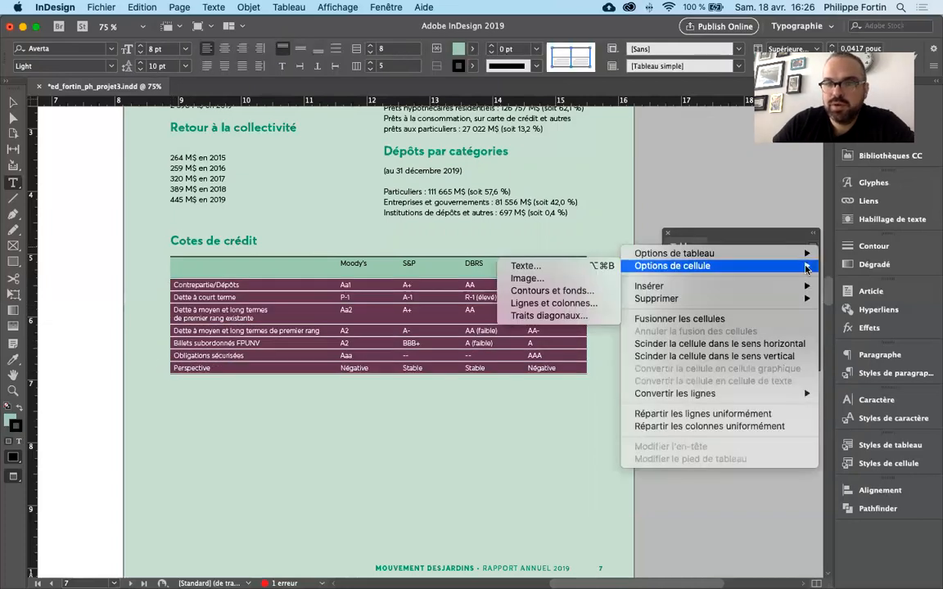
{"action": "left_click", "coordinate": [552, 291]}
{"action": "left_click", "coordinate": [565, 408]}
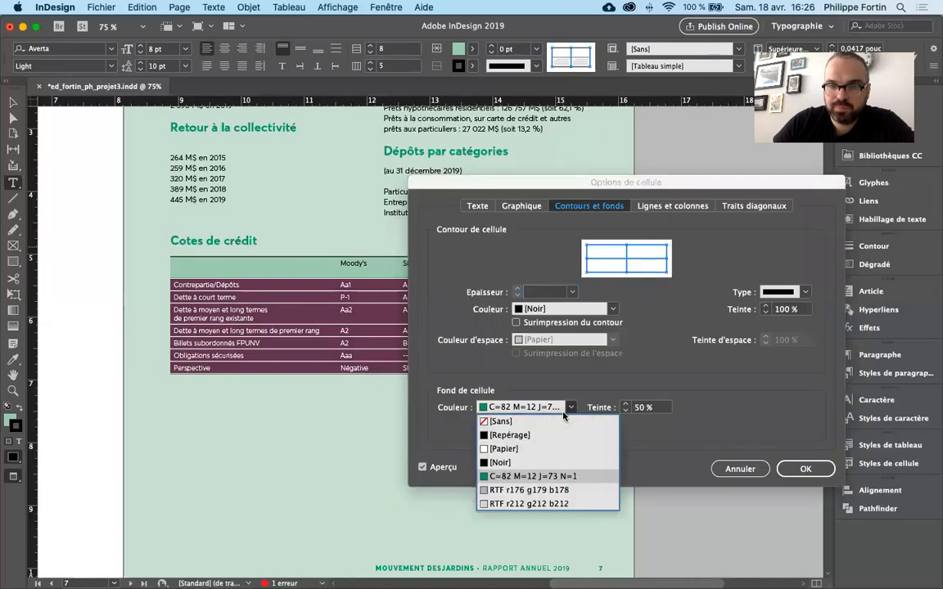
{"action": "left_click", "coordinate": [500, 421]}
{"action": "left_click", "coordinate": [806, 469]}
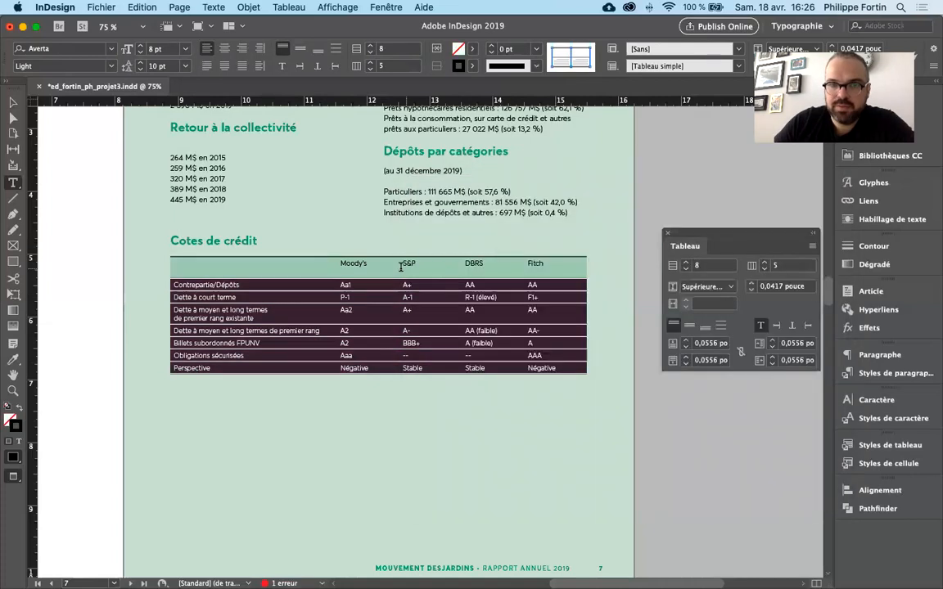
{"action": "left_click", "coordinate": [378, 317]}
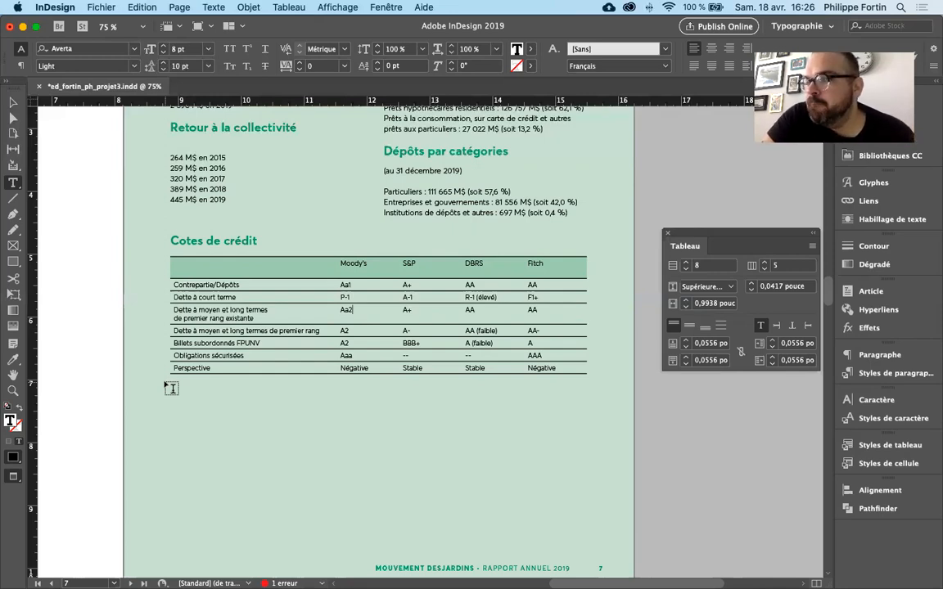
- Undo the recent cell fill changes of the credit ratings table back to the state without any fill
{"action": "key", "text": "super+z"}
{"action": "key", "text": "super+z"}
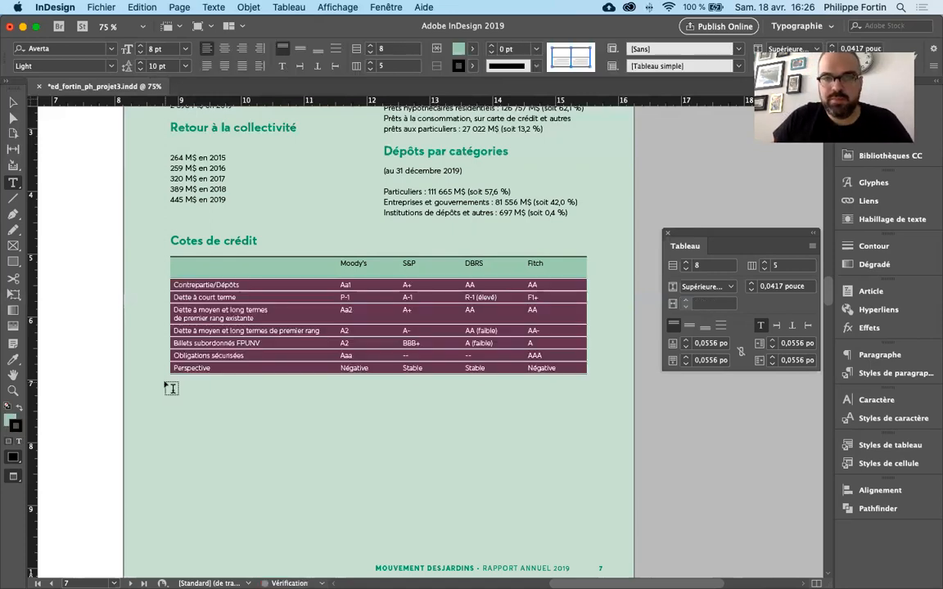
{"action": "left_click", "coordinate": [356, 271]}
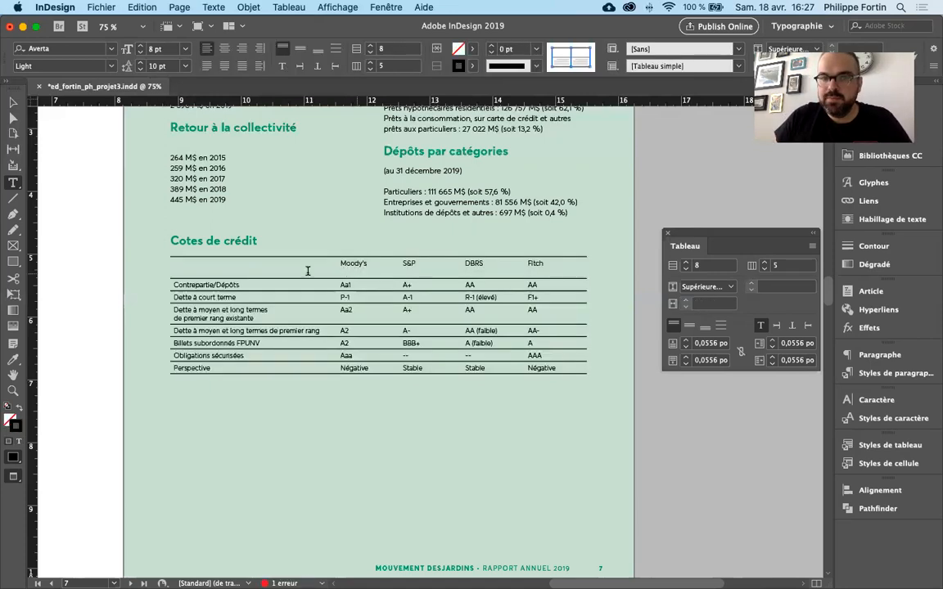
- Select the whole credit ratings table and display the document's colour swatches
{"action": "left_click_drag", "start_coordinate": [166, 271], "coordinate": [164, 365]}
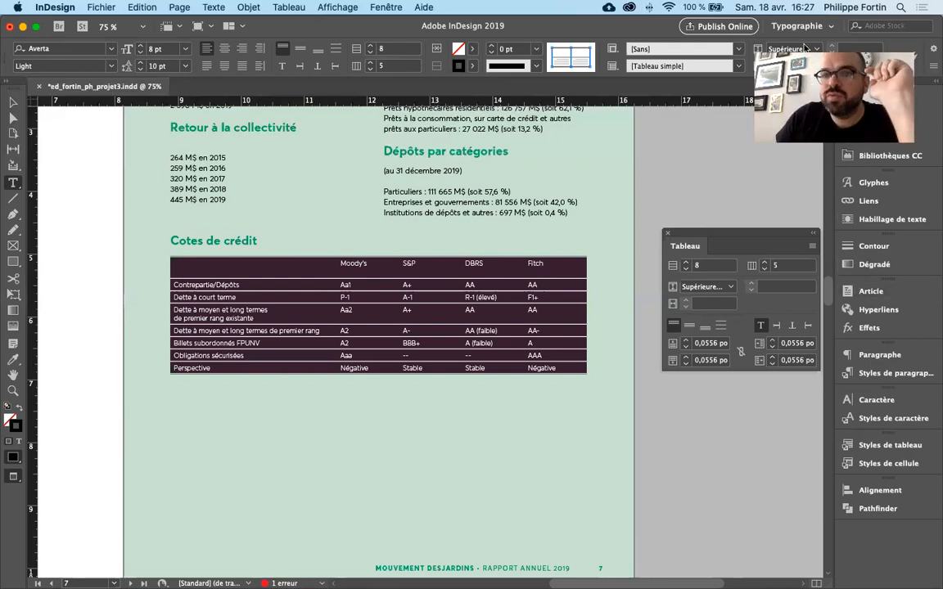
{"action": "left_click", "coordinate": [291, 278]}
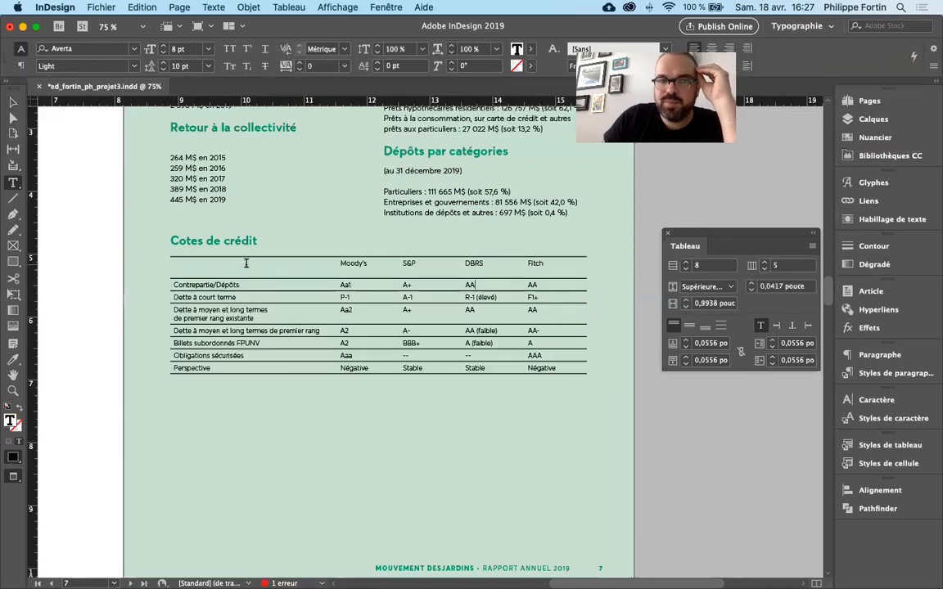
{"action": "left_click_drag", "start_coordinate": [163, 268], "coordinate": [164, 370]}
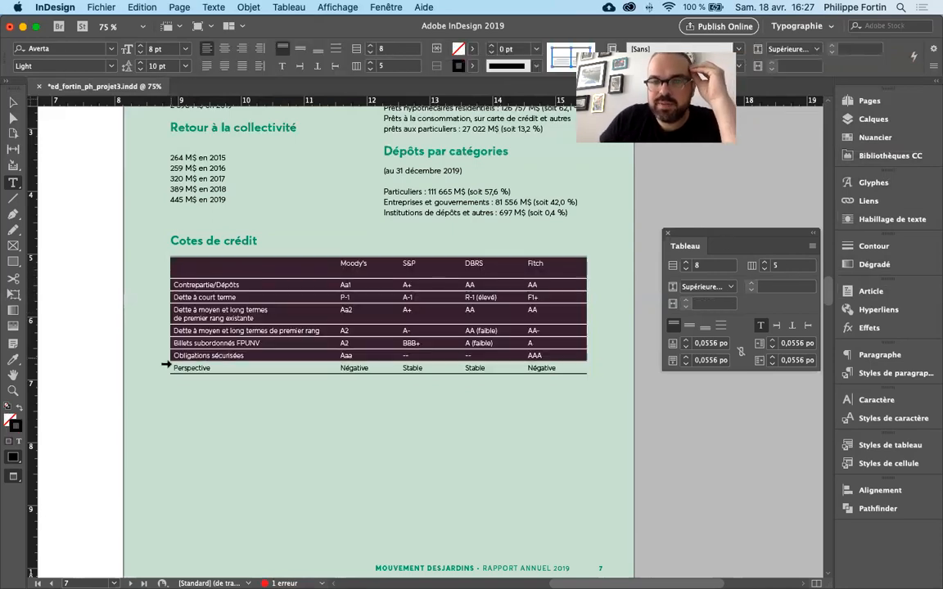
{"action": "left_click", "coordinate": [812, 246]}
{"action": "mouse_move", "coordinate": [792, 258]}
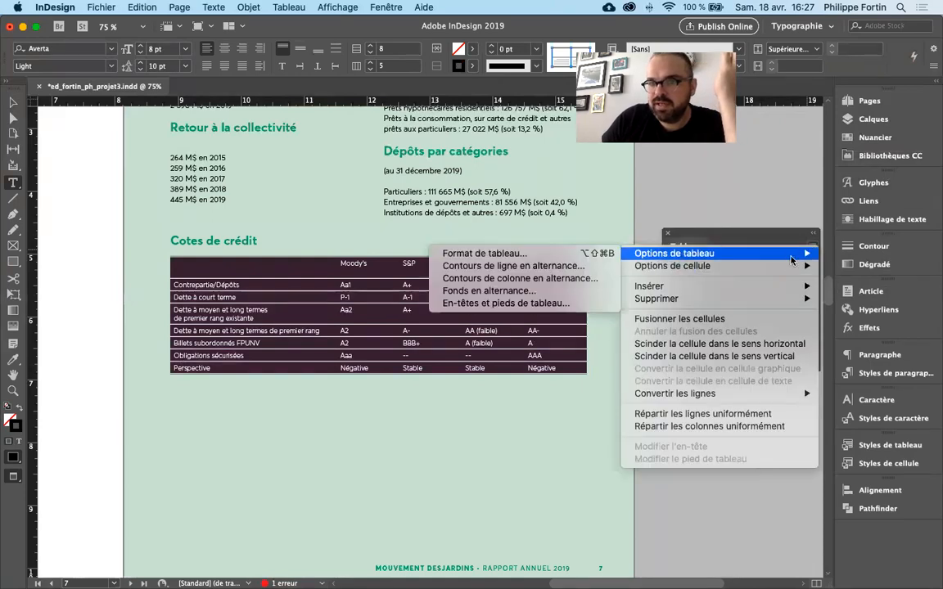
{"action": "left_click", "coordinate": [790, 235]}
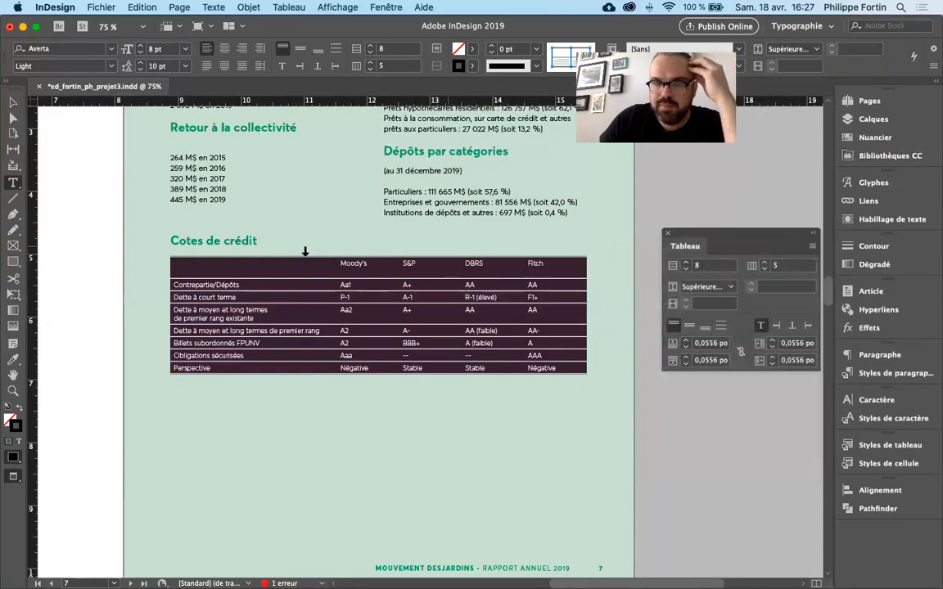
{"action": "left_click", "coordinate": [860, 139]}
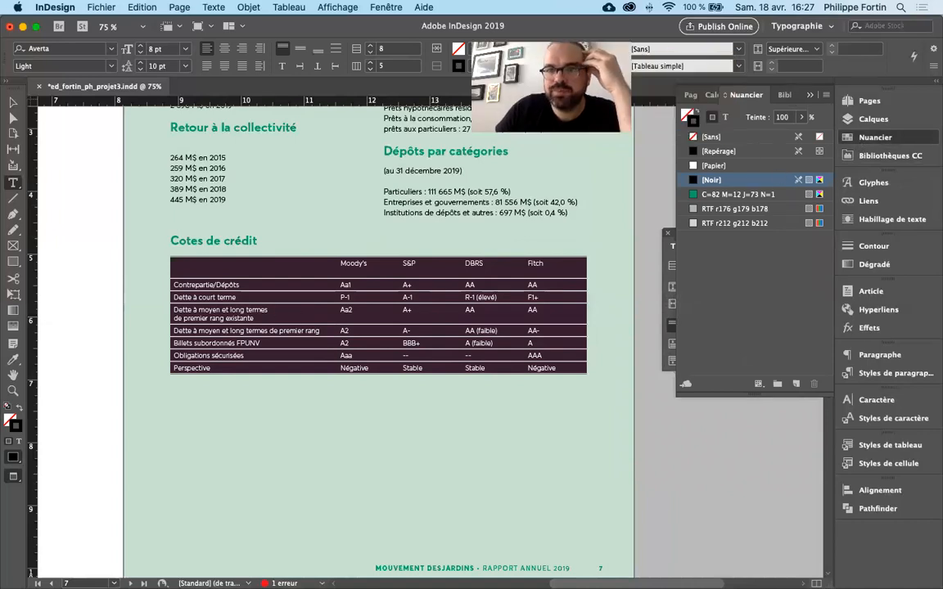
- Select the table's header row and colour its text with the green swatch C=82 M=12 J=73 N=1
{"action": "left_click", "coordinate": [308, 297]}
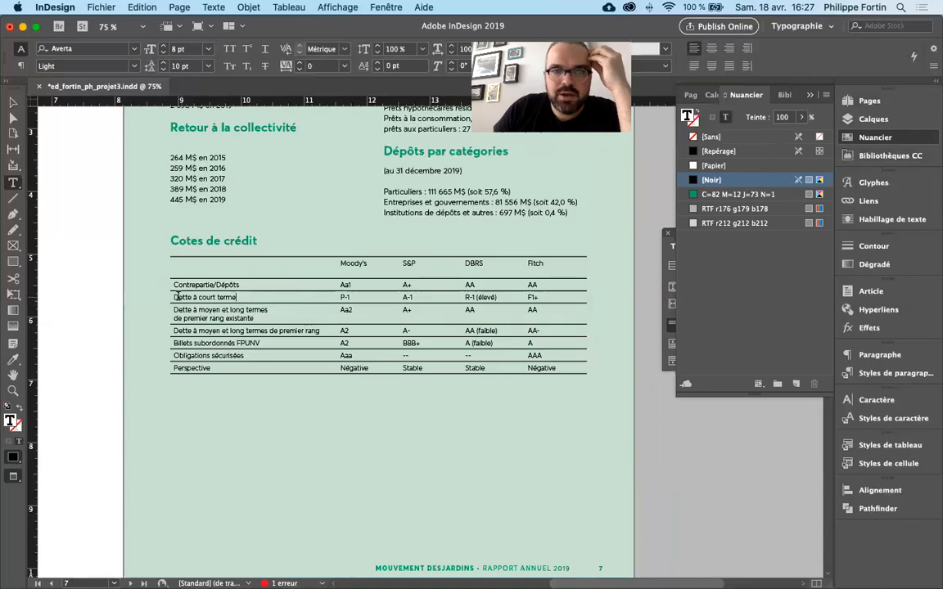
{"action": "left_click_drag", "start_coordinate": [173, 297], "coordinate": [589, 263]}
{"action": "left_click", "coordinate": [275, 269]}
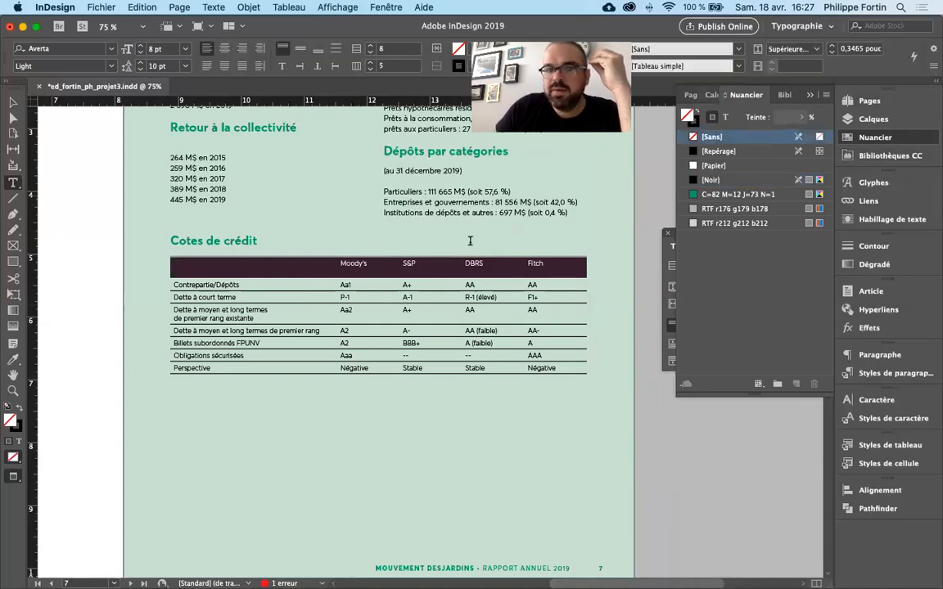
{"action": "left_click", "coordinate": [726, 118]}
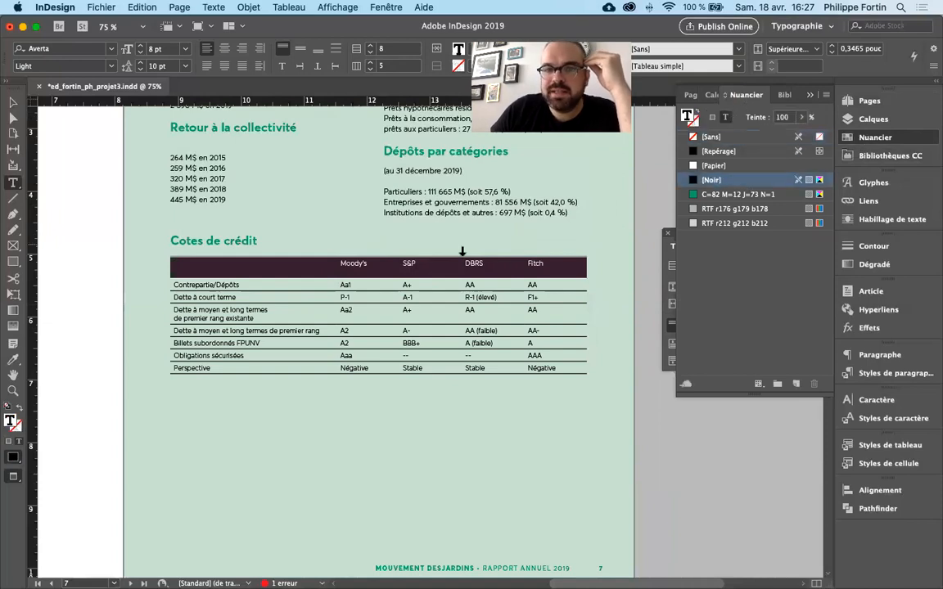
{"action": "left_click_drag", "start_coordinate": [263, 266], "coordinate": [569, 265]}
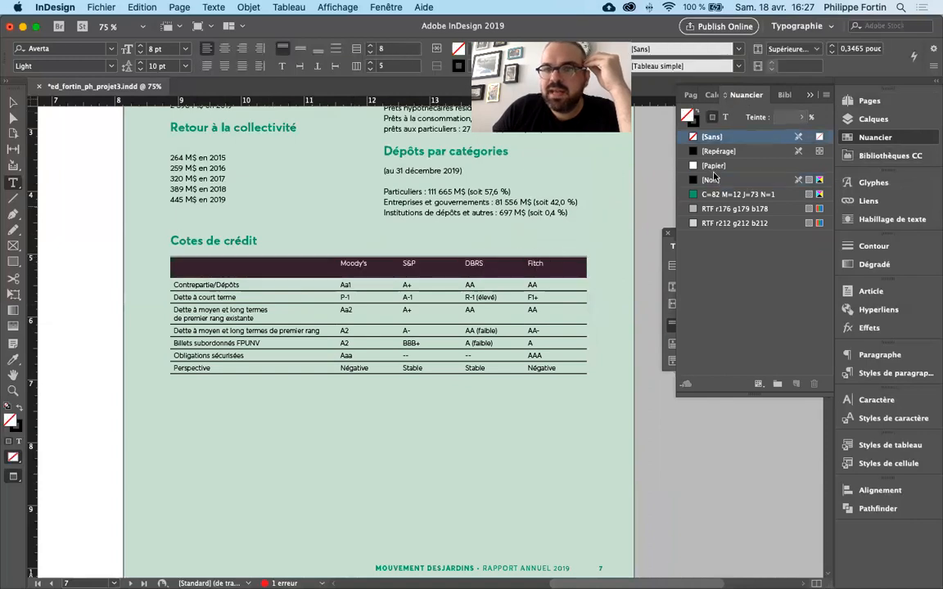
{"action": "left_click", "coordinate": [724, 118]}
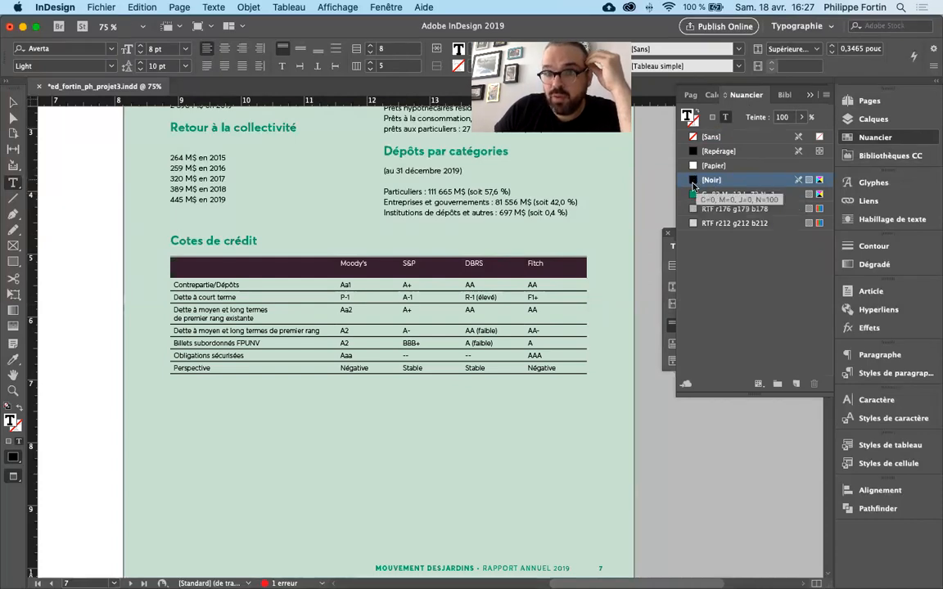
{"action": "left_click", "coordinate": [693, 195]}
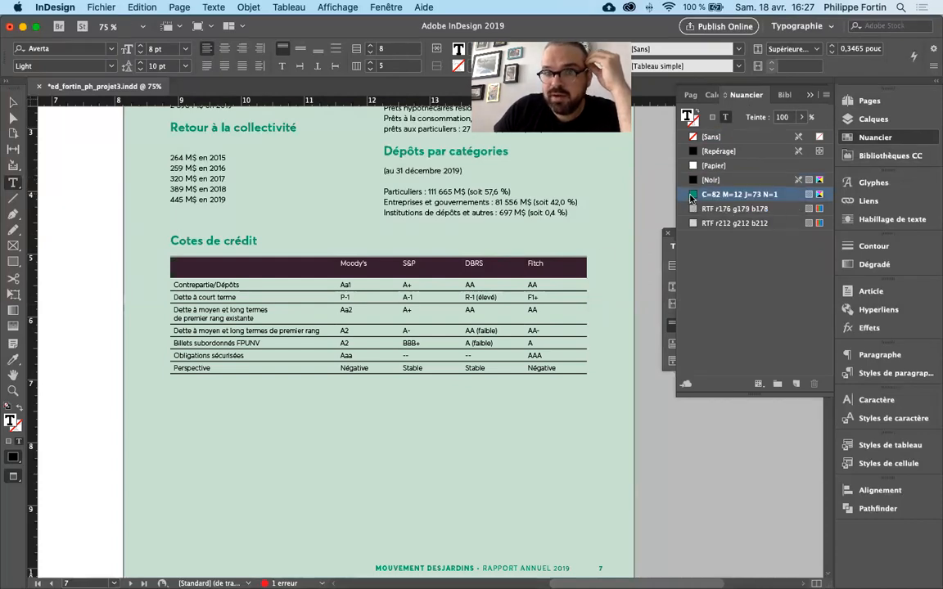
{"action": "left_click", "coordinate": [572, 264]}
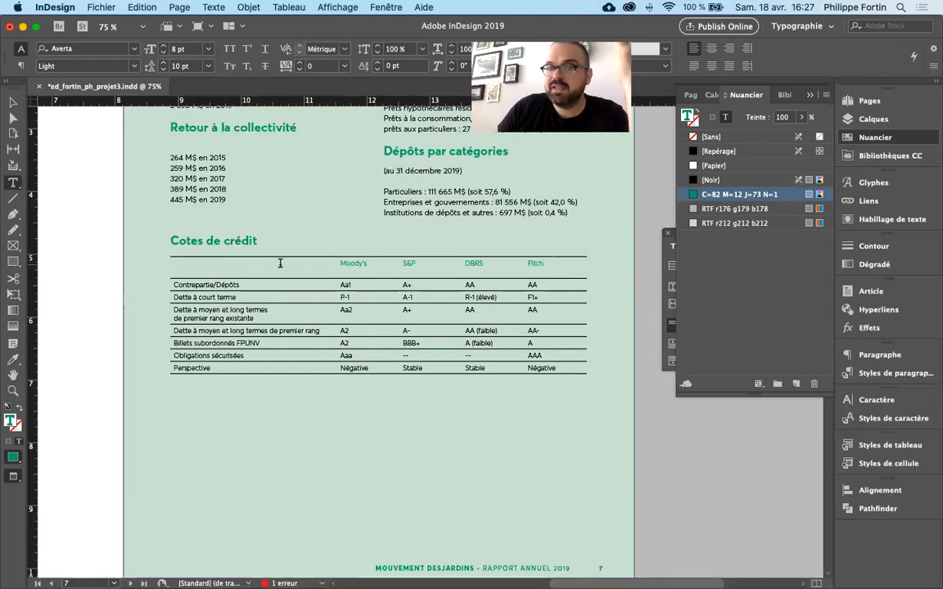
- Set the text colour of the table's header row back to [Noir]
{"action": "left_click_drag", "start_coordinate": [279, 262], "coordinate": [626, 259]}
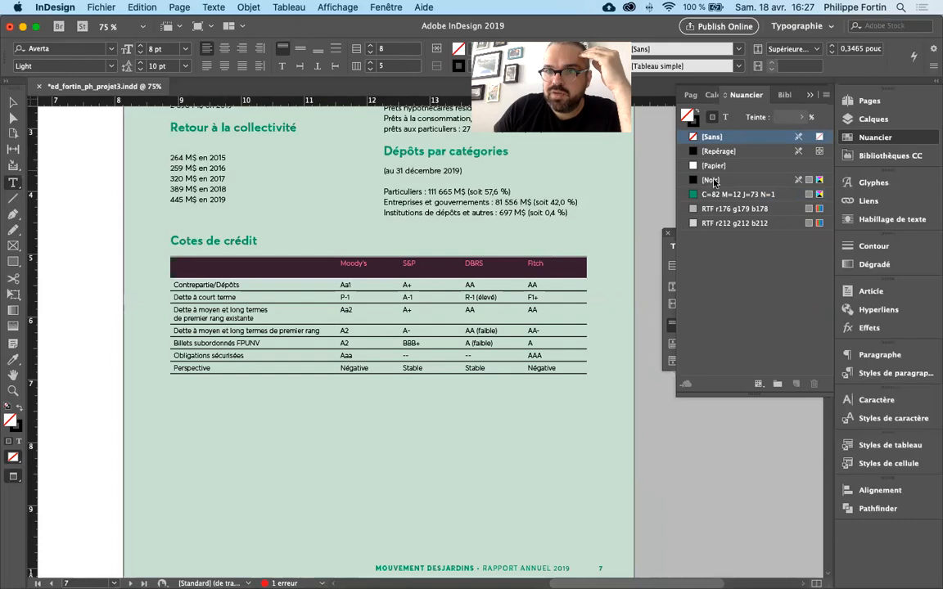
{"action": "left_click", "coordinate": [726, 118]}
{"action": "left_click", "coordinate": [720, 180]}
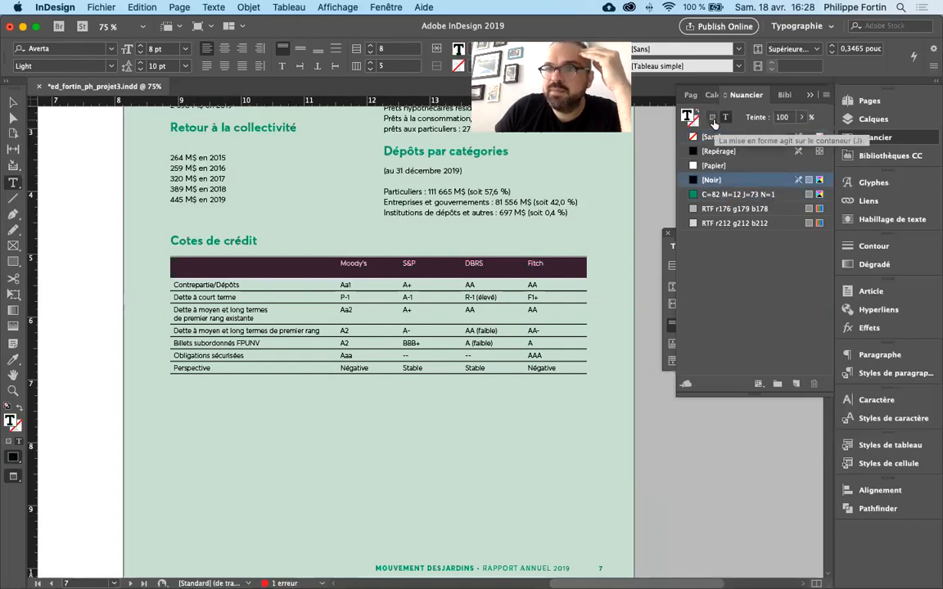
- Fill the header row's cells with the green swatch C=82 M=12 J=73 N=1 at a 50 % tint and deselect the row
{"action": "left_click", "coordinate": [714, 120]}
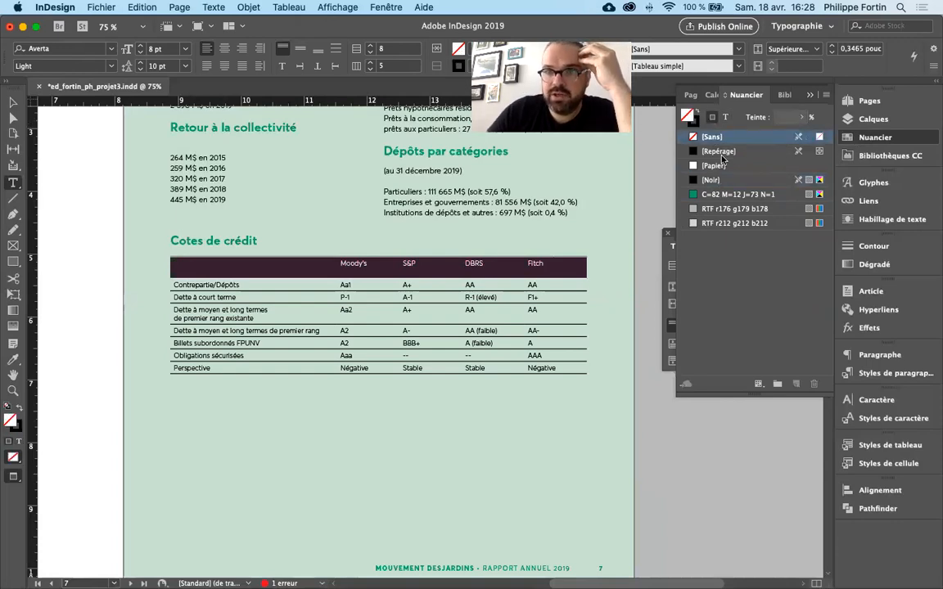
{"action": "left_click", "coordinate": [720, 195]}
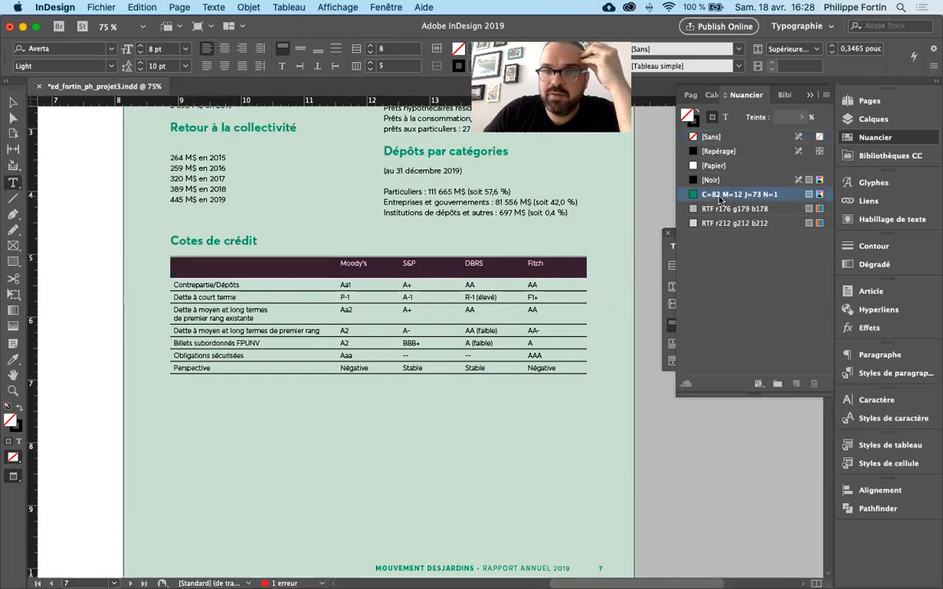
{"action": "left_click", "coordinate": [788, 120]}
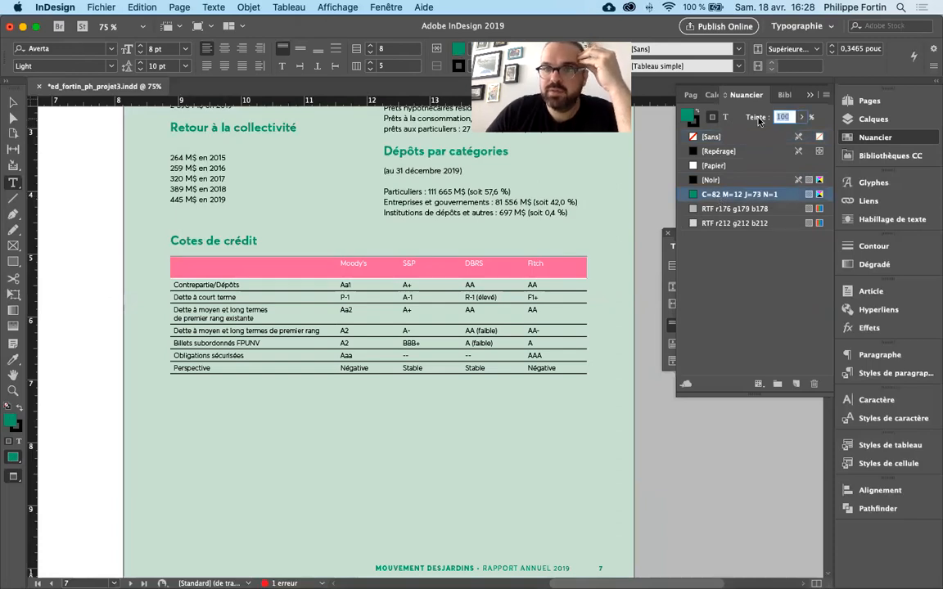
{"action": "type", "text": "50"}
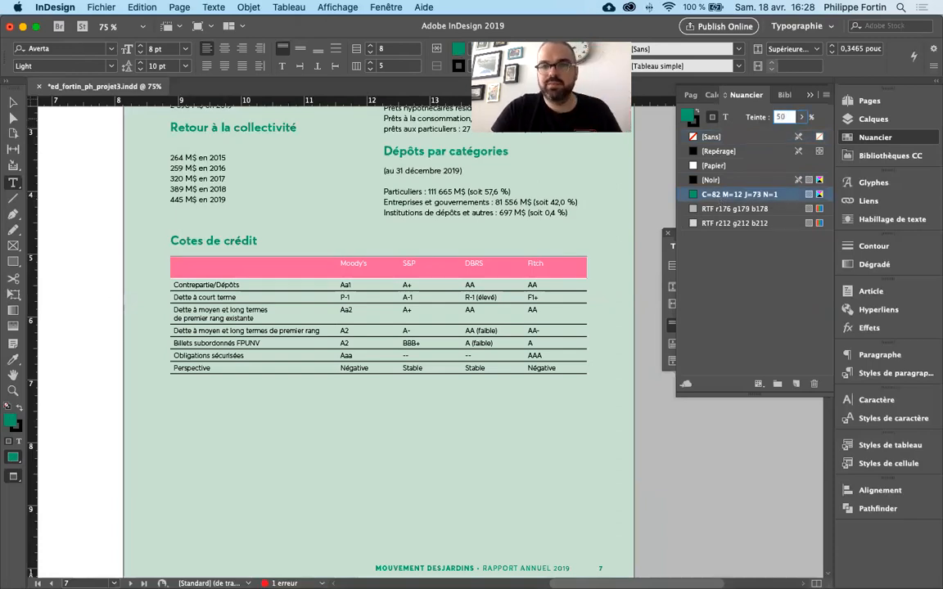
{"action": "key", "text": "Return"}
{"action": "left_click", "coordinate": [569, 268]}
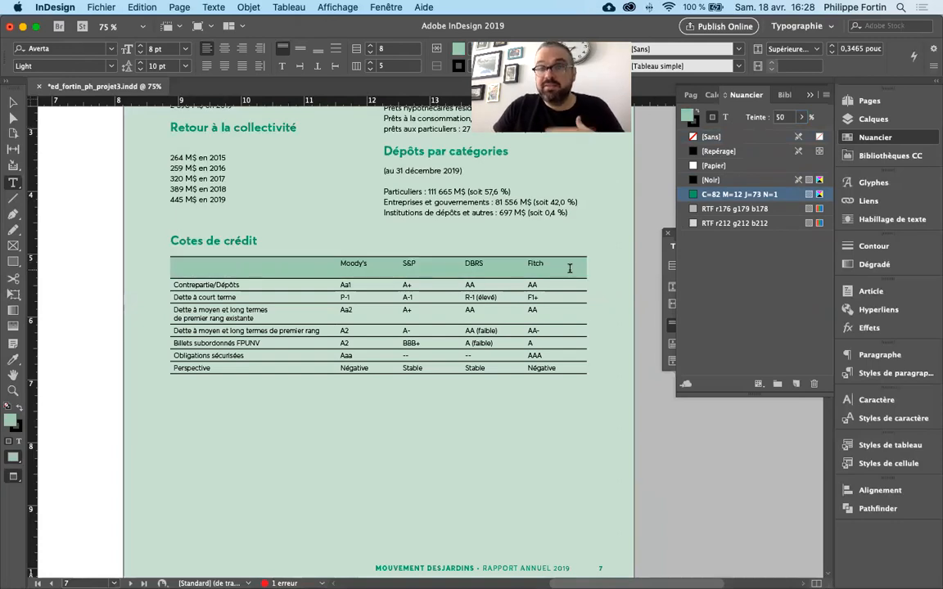
{"action": "left_click", "coordinate": [570, 268]}
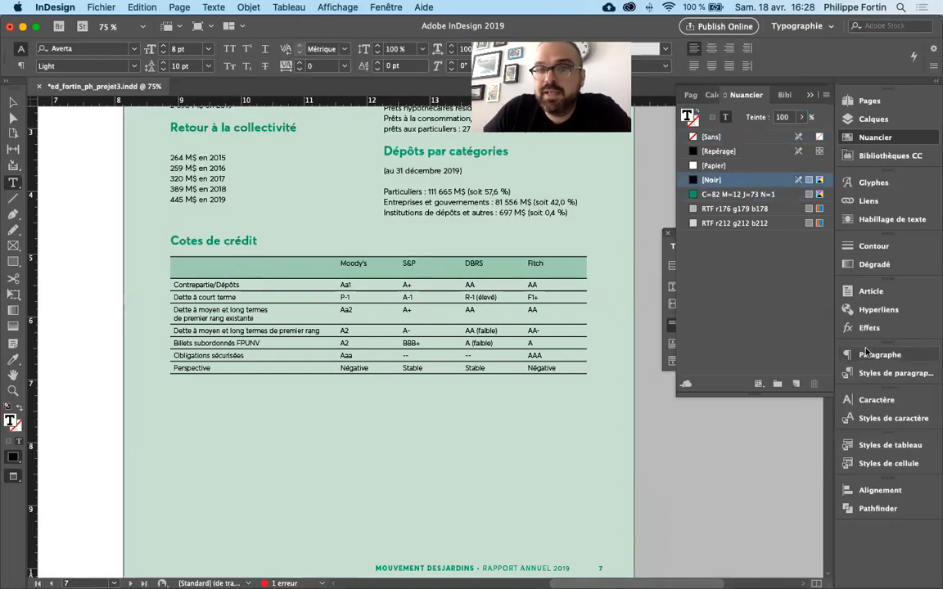
- Reselect the header row, fill its cells with [Noir] at 100 % tint and deselect the row
{"action": "left_click_drag", "start_coordinate": [216, 267], "coordinate": [572, 274]}
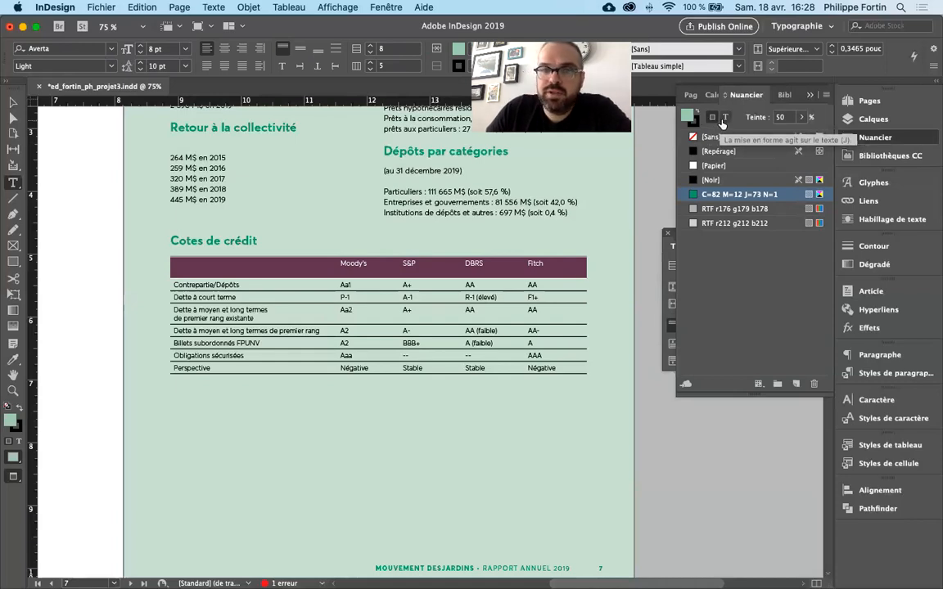
{"action": "left_click", "coordinate": [537, 264]}
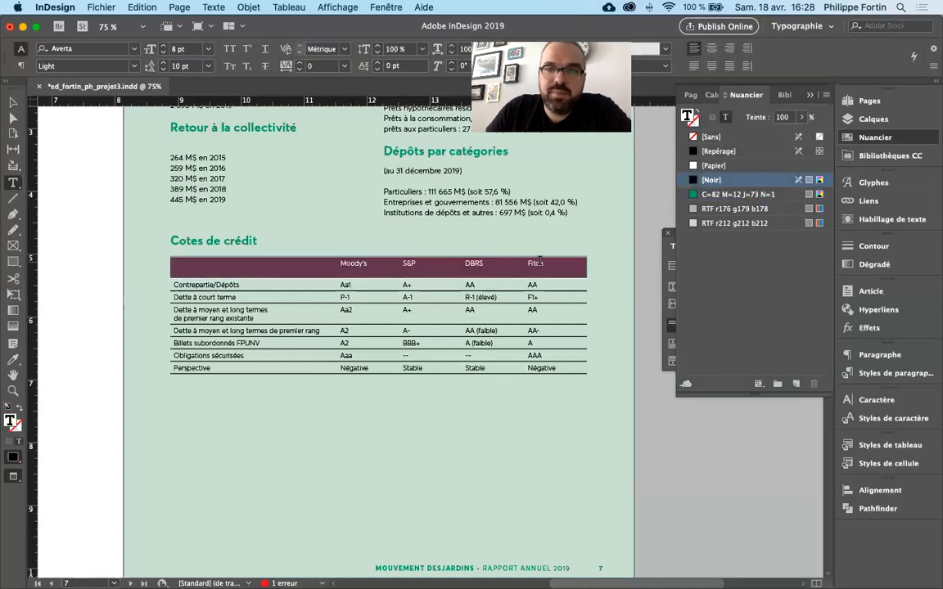
{"action": "left_click_drag", "start_coordinate": [540, 261], "coordinate": [646, 260]}
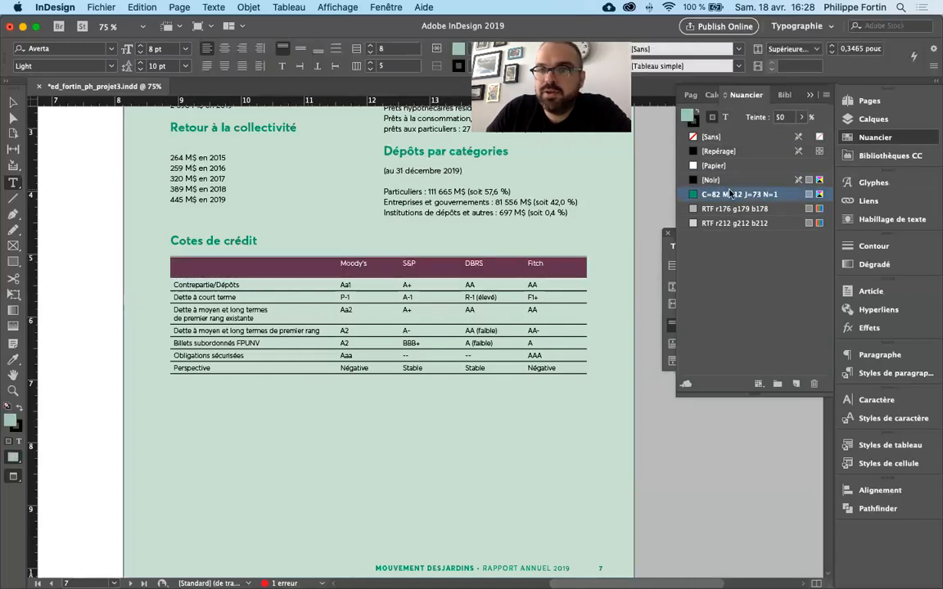
{"action": "left_click", "coordinate": [716, 179]}
{"action": "left_click", "coordinate": [802, 117]}
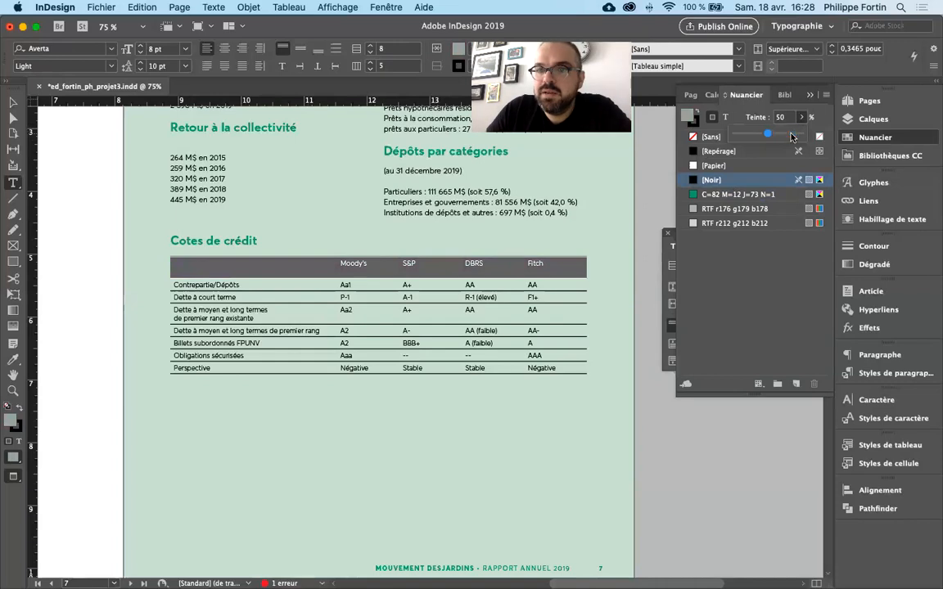
{"action": "left_click", "coordinate": [802, 133]}
{"action": "left_click", "coordinate": [552, 271]}
{"action": "left_click", "coordinate": [549, 268]}
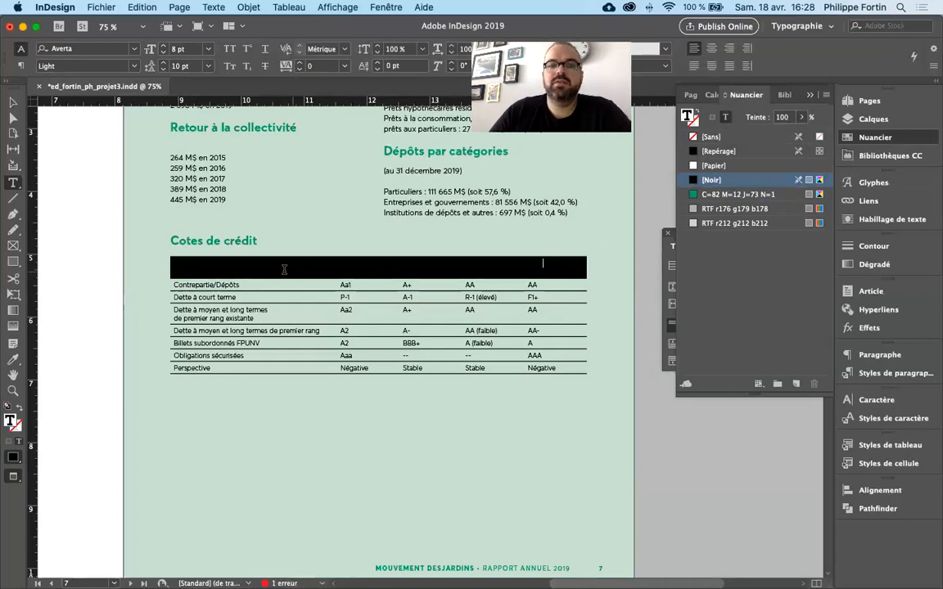
- Reselect the table's header row, set its text colour to [Papier] and deselect the row
{"action": "left_click_drag", "start_coordinate": [265, 269], "coordinate": [581, 270]}
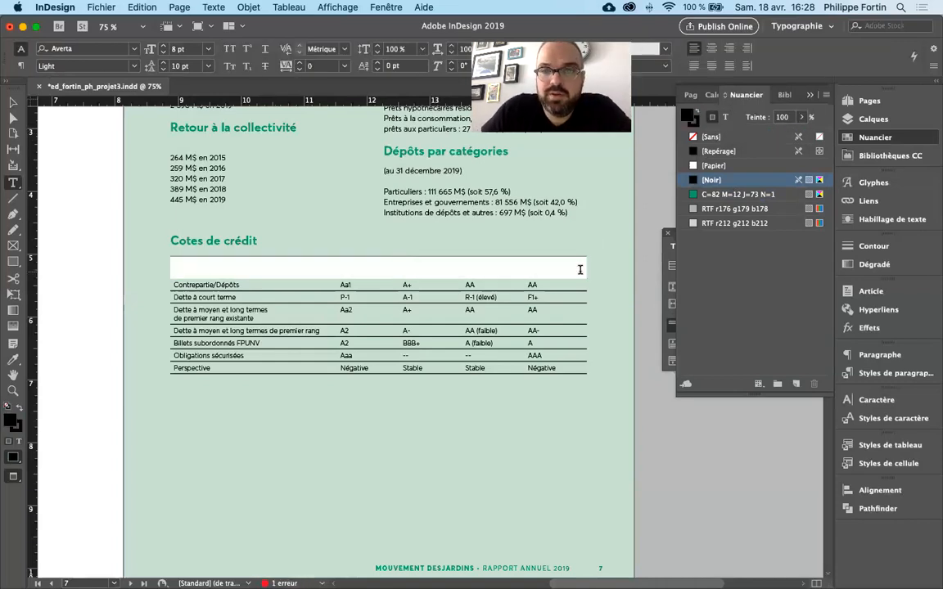
{"action": "left_click_drag", "start_coordinate": [243, 268], "coordinate": [606, 271]}
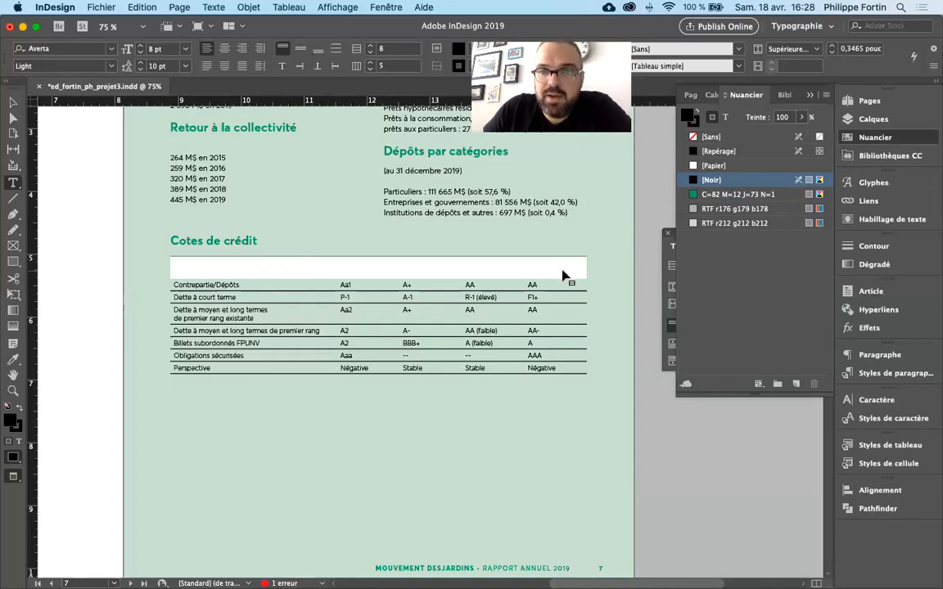
{"action": "left_click", "coordinate": [363, 268]}
{"action": "double_click", "coordinate": [363, 269]}
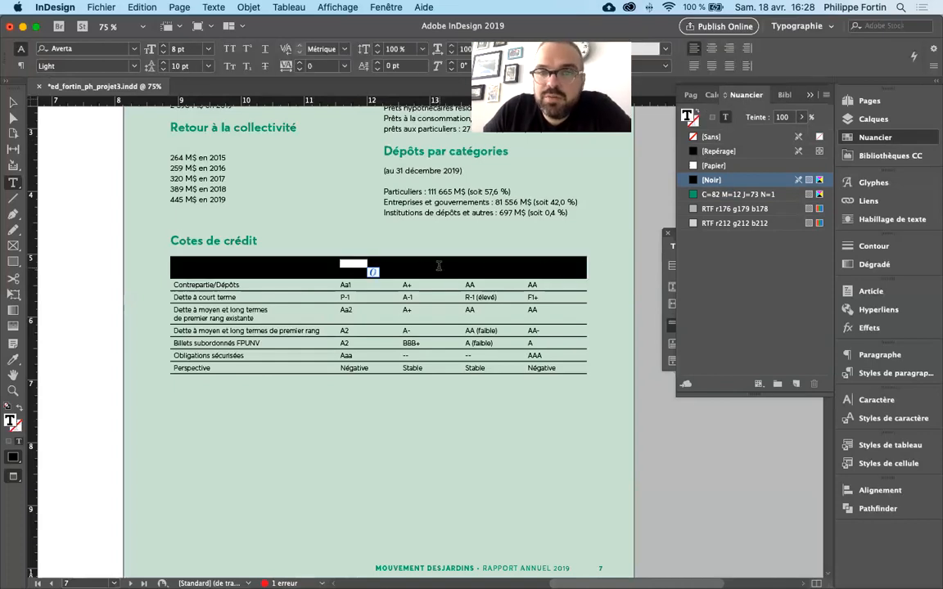
{"action": "left_click_drag", "start_coordinate": [173, 266], "coordinate": [576, 267]}
{"action": "left_click", "coordinate": [169, 265]}
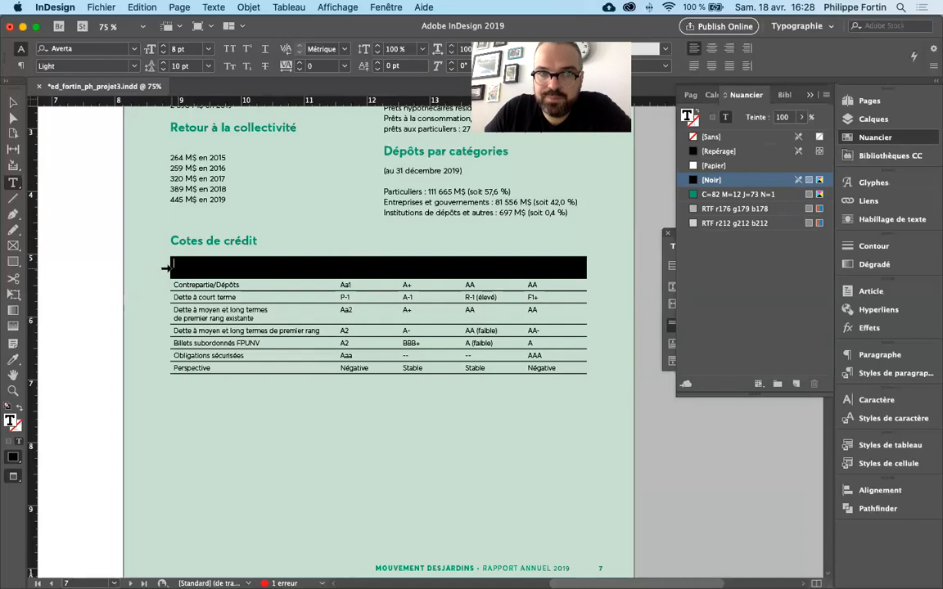
{"action": "left_click", "coordinate": [166, 267]}
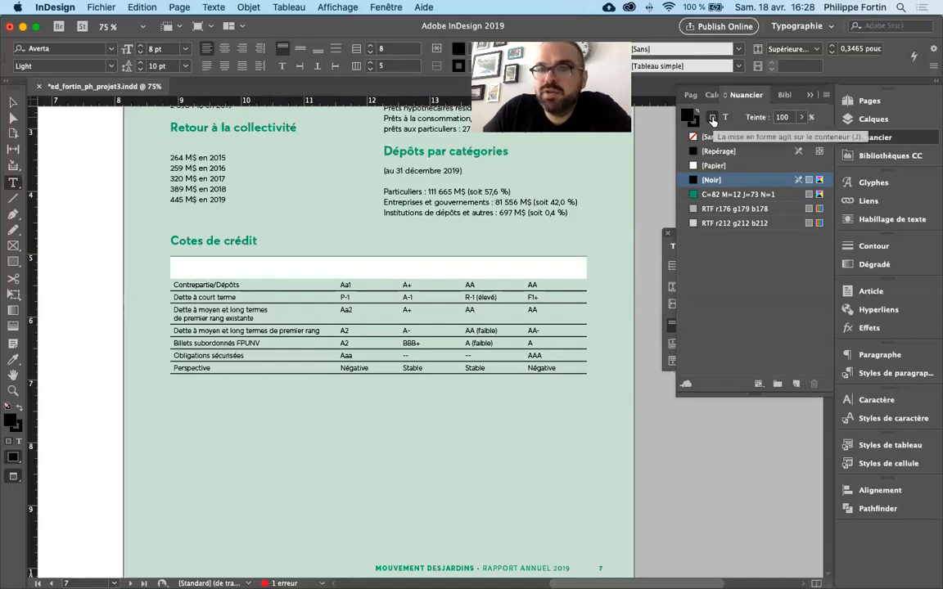
{"action": "left_click", "coordinate": [725, 121]}
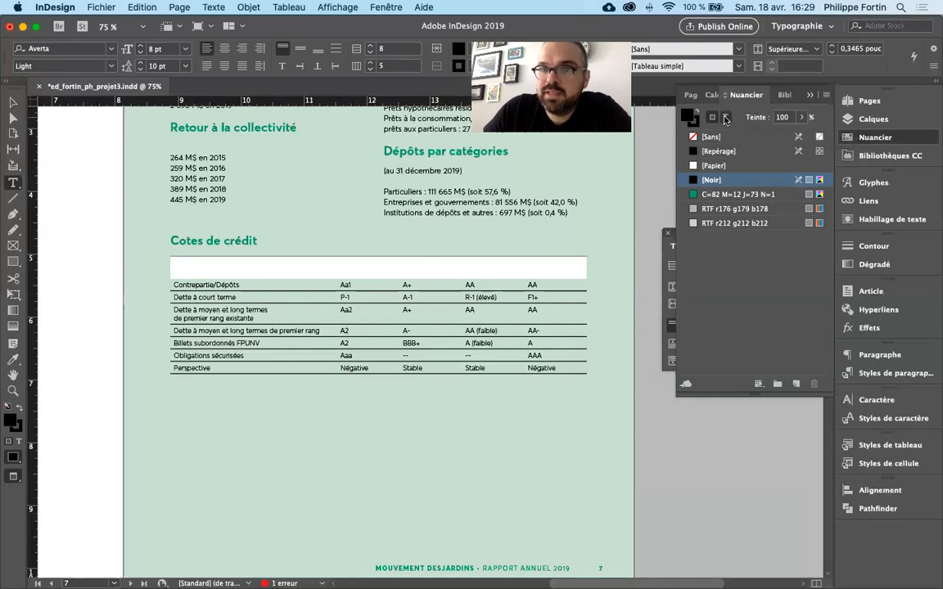
{"action": "left_click", "coordinate": [697, 166]}
{"action": "left_click", "coordinate": [565, 266]}
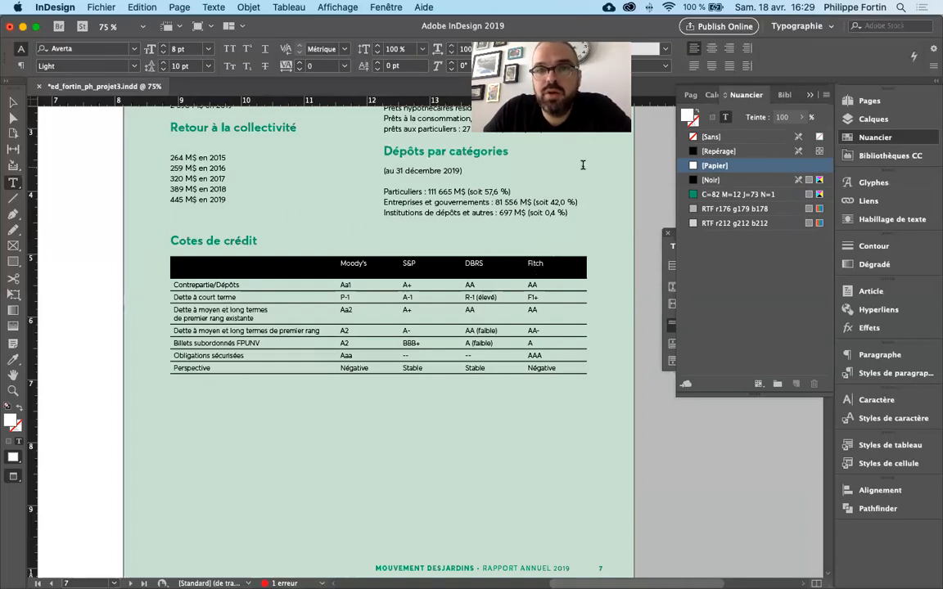
{"action": "left_click", "coordinate": [861, 137]}
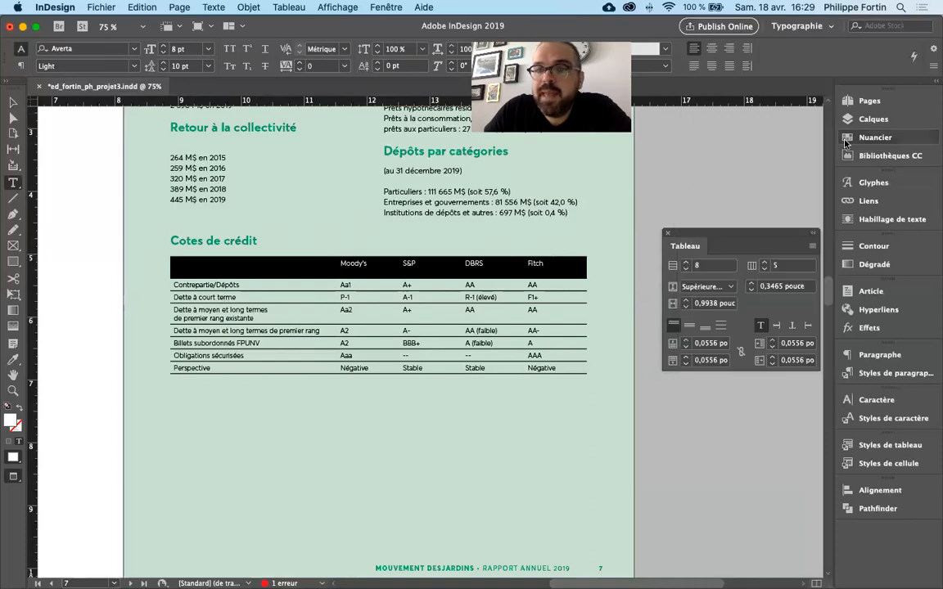
{"action": "left_click", "coordinate": [813, 245]}
{"action": "left_click", "coordinate": [805, 239]}
{"action": "left_click", "coordinate": [812, 245]}
{"action": "left_click", "coordinate": [790, 234]}
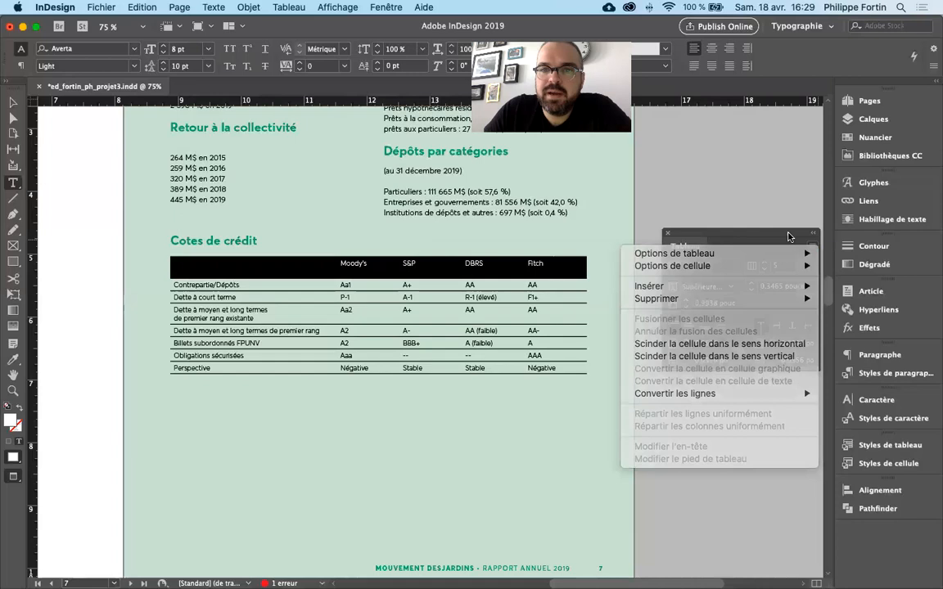
{"action": "left_click", "coordinate": [870, 137]}
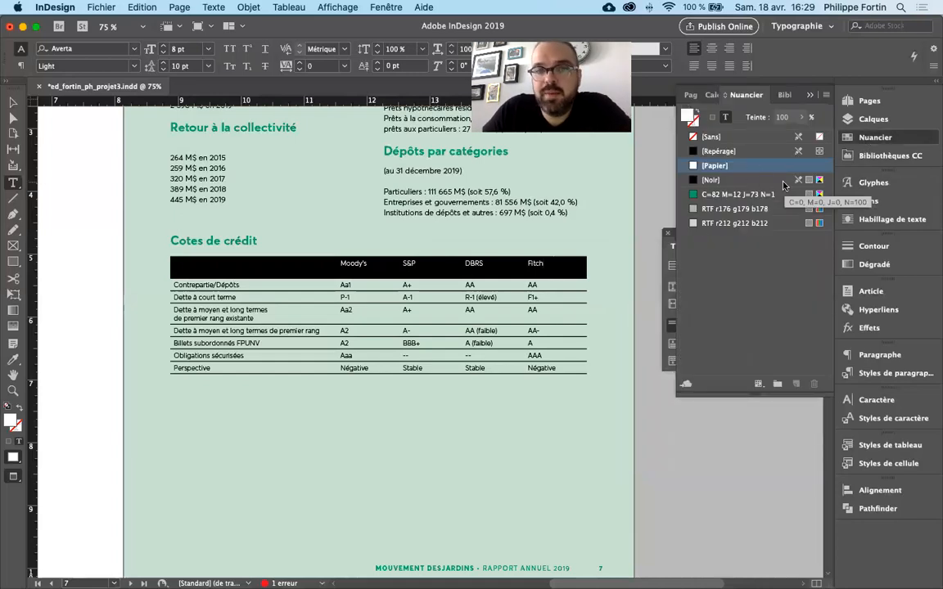
{"action": "left_click", "coordinate": [557, 273]}
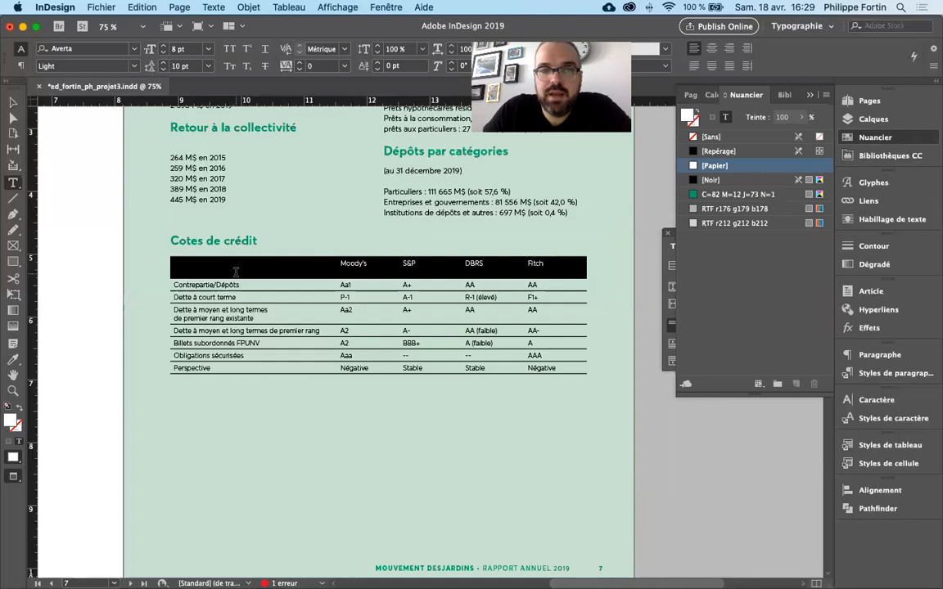
- Undo the header row's text and fill colouring and the removal of the table's vertical strokes, and deselect the table
{"action": "key", "text": "super+z"}
{"action": "key", "text": "super+z"}
{"action": "key", "text": "super+z"}
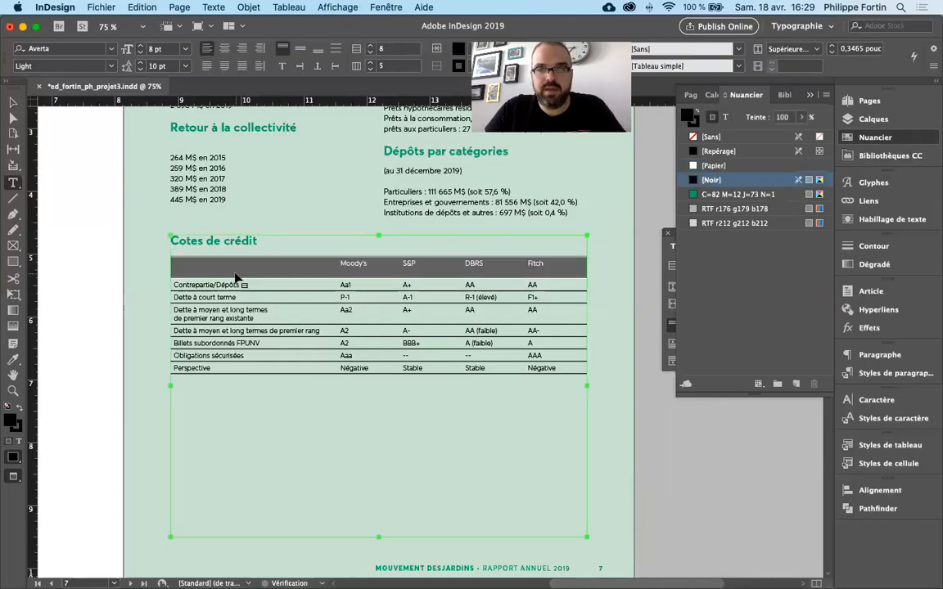
{"action": "key", "text": "super+z"}
{"action": "key", "text": "super+z"}
{"action": "key", "text": "super+z"}
{"action": "key", "text": "super+z"}
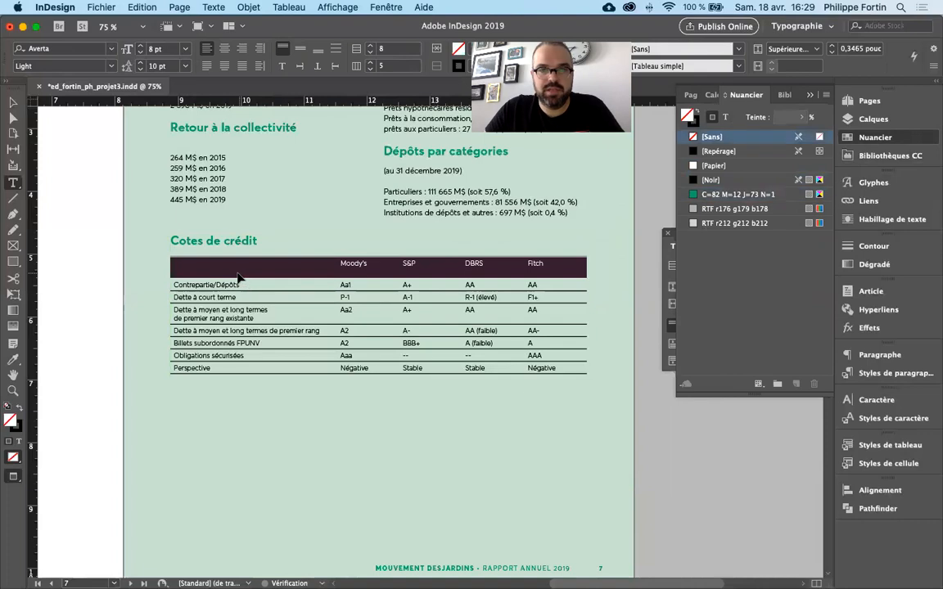
{"action": "key", "text": "super+z"}
{"action": "key", "text": "super+z"}
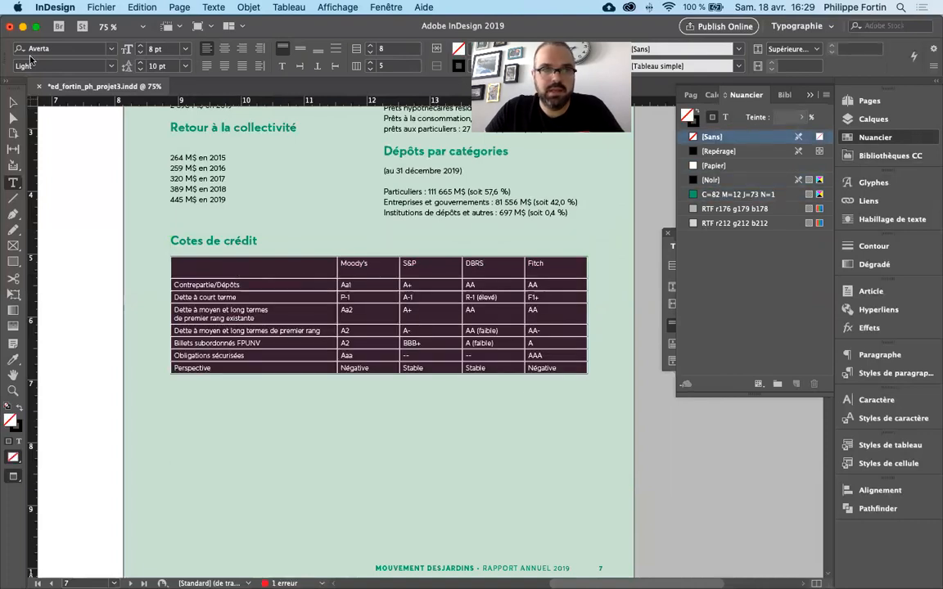
{"action": "left_click", "coordinate": [13, 104]}
{"action": "key", "text": "super+z"}
{"action": "left_click", "coordinate": [93, 191]}
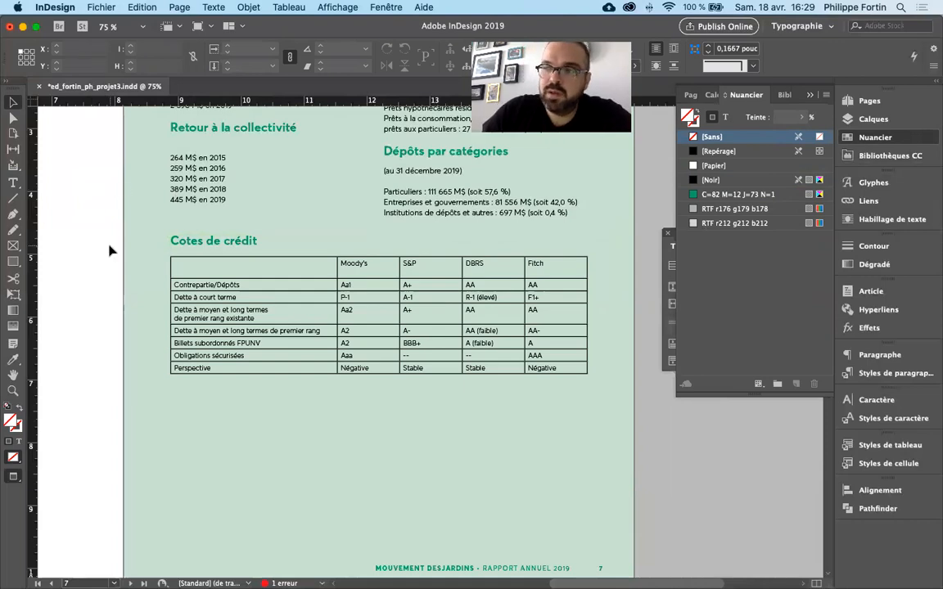
- Select the whole credit ratings table and set its alternating fill pattern to "Une ligne sur deux" in the table options
{"action": "left_click", "coordinate": [217, 268]}
{"action": "left_click", "coordinate": [169, 254]}
{"action": "left_click", "coordinate": [168, 255]}
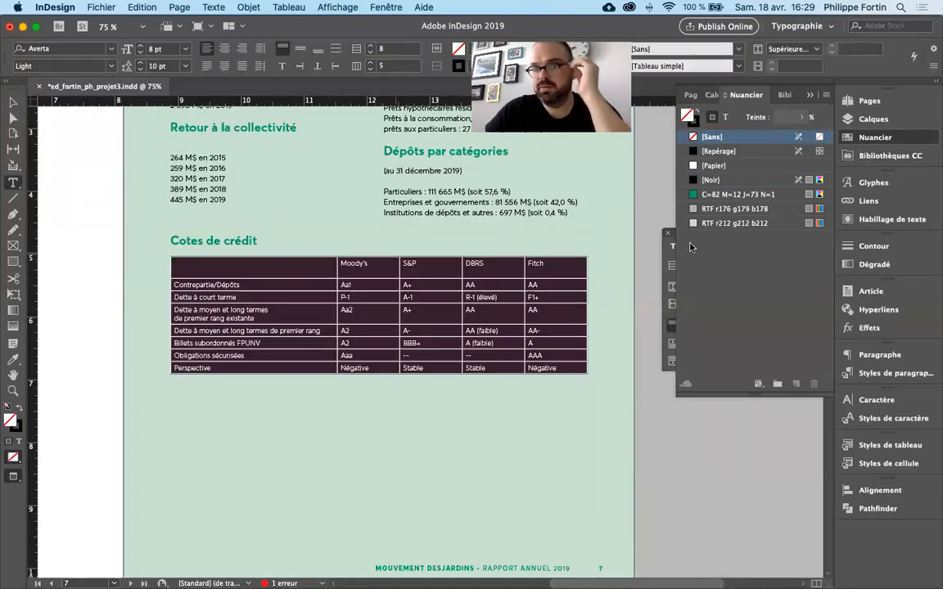
{"action": "left_click", "coordinate": [903, 138]}
{"action": "left_click", "coordinate": [287, 8]}
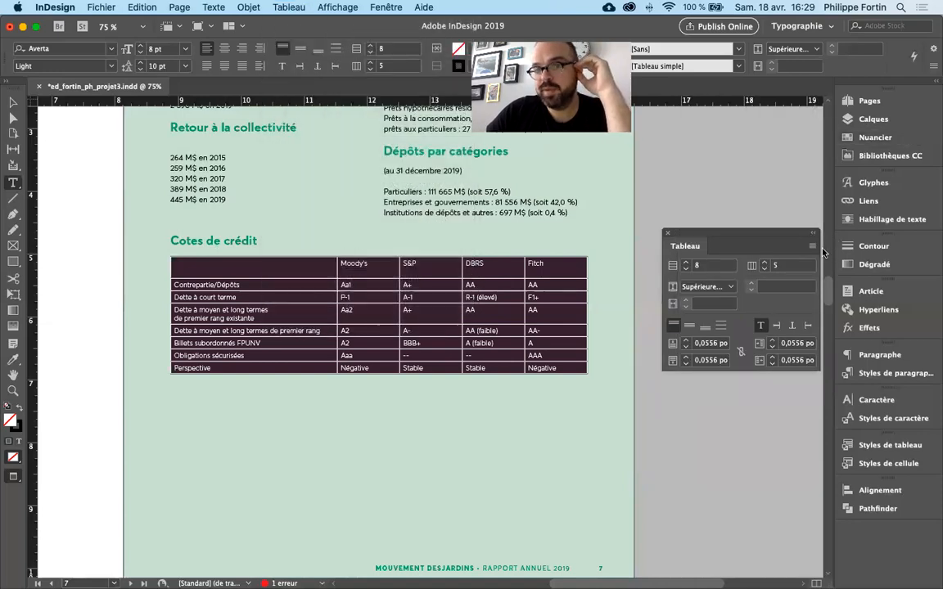
{"action": "left_click", "coordinate": [813, 248]}
{"action": "left_click", "coordinate": [726, 215]}
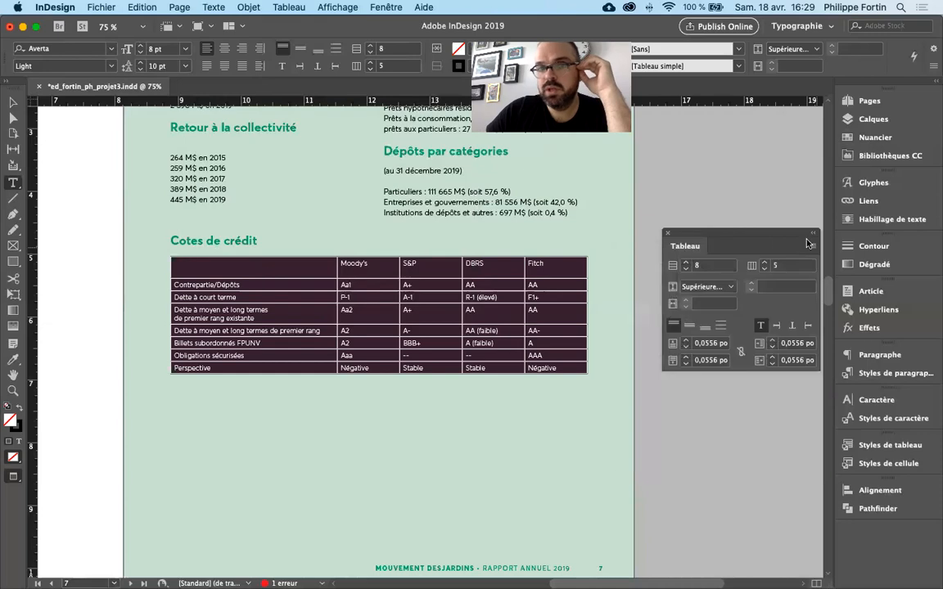
{"action": "left_click", "coordinate": [289, 7]}
{"action": "mouse_move", "coordinate": [324, 69]}
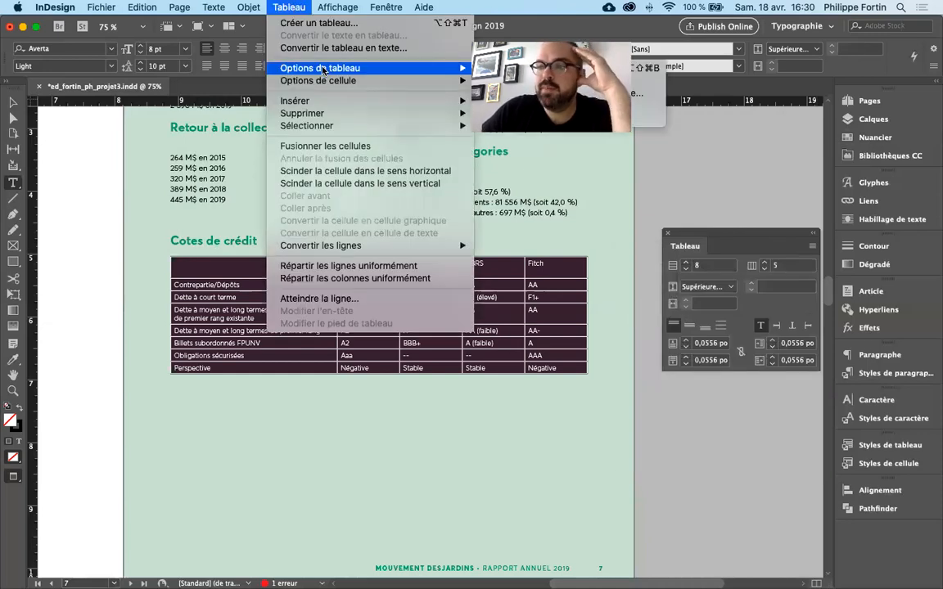
{"action": "left_click", "coordinate": [598, 105]}
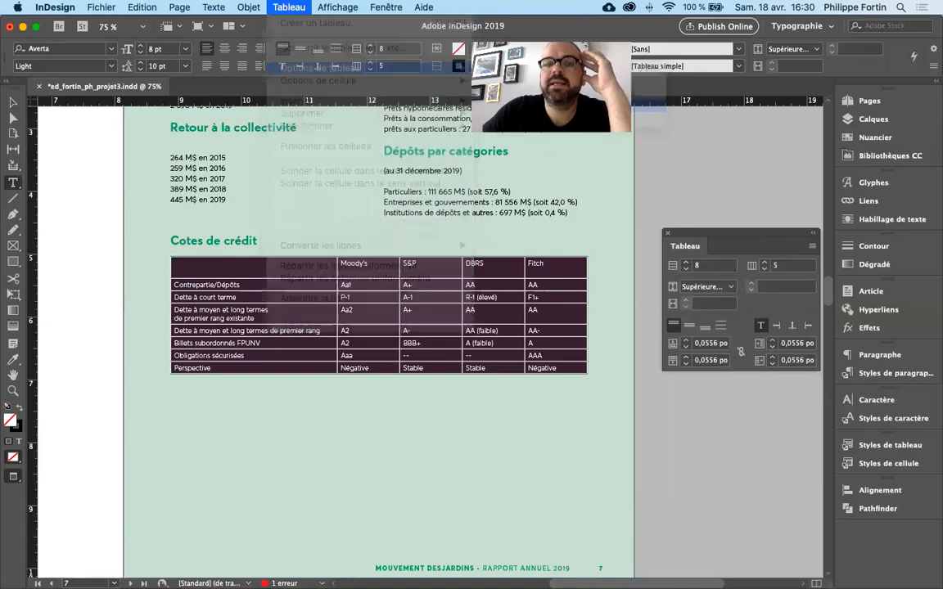
{"action": "left_click_drag", "start_coordinate": [364, 123], "coordinate": [610, 169]}
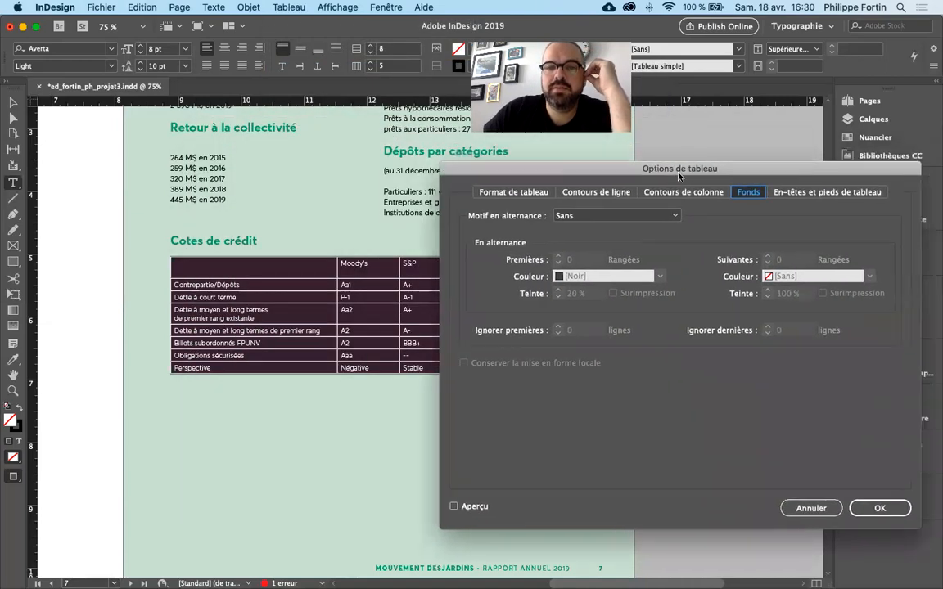
{"action": "left_click", "coordinate": [571, 220]}
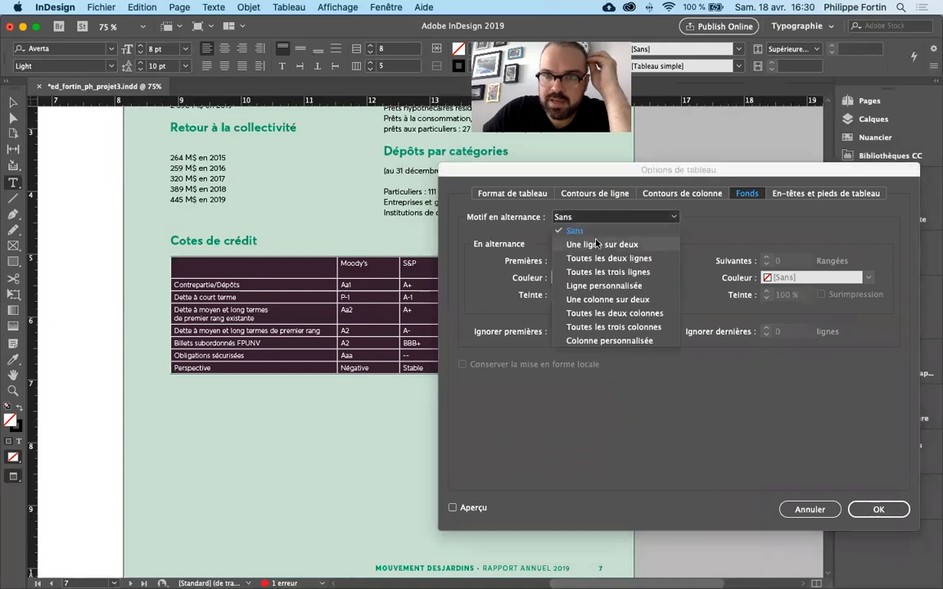
{"action": "left_click", "coordinate": [597, 244]}
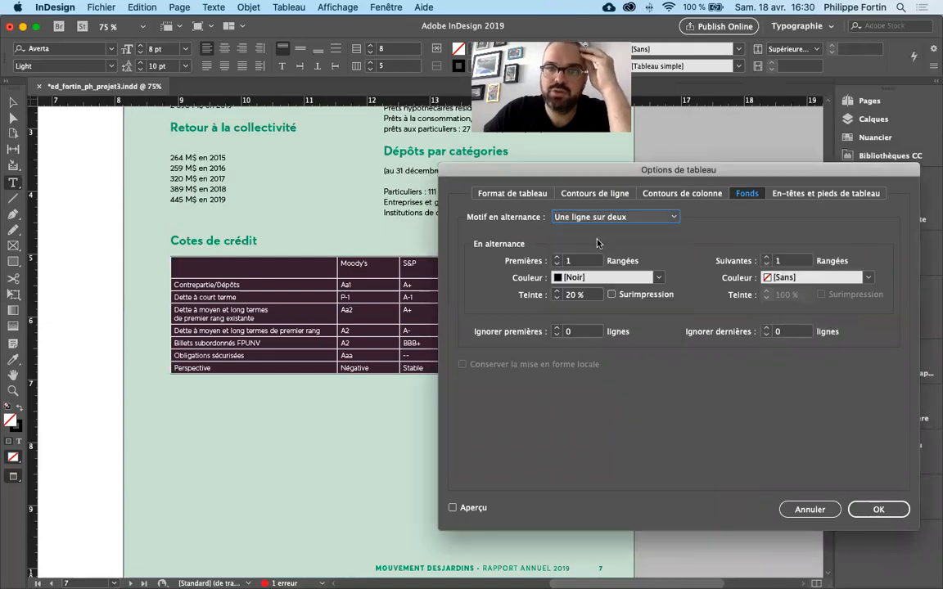
- Set the first alternating rows to the swatch C=82 M=12 J=73 N=1 at 50 % tint, preview and apply it, and deselect the table
{"action": "left_click", "coordinate": [651, 277]}
{"action": "left_click", "coordinate": [610, 343]}
{"action": "key", "text": "Tab"}
{"action": "type", "text": "50"}
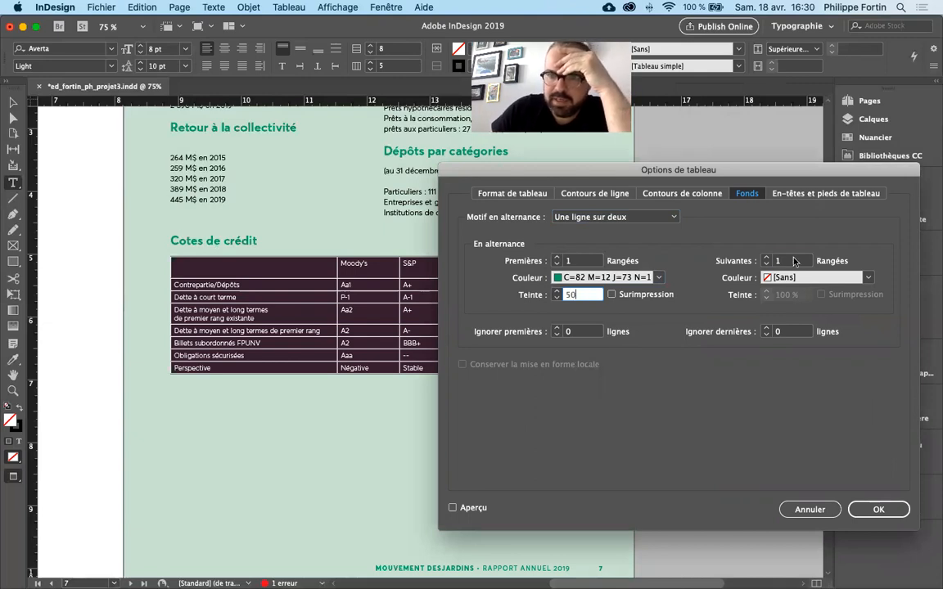
{"action": "key", "text": "Tab"}
{"action": "type", "text": "1"}
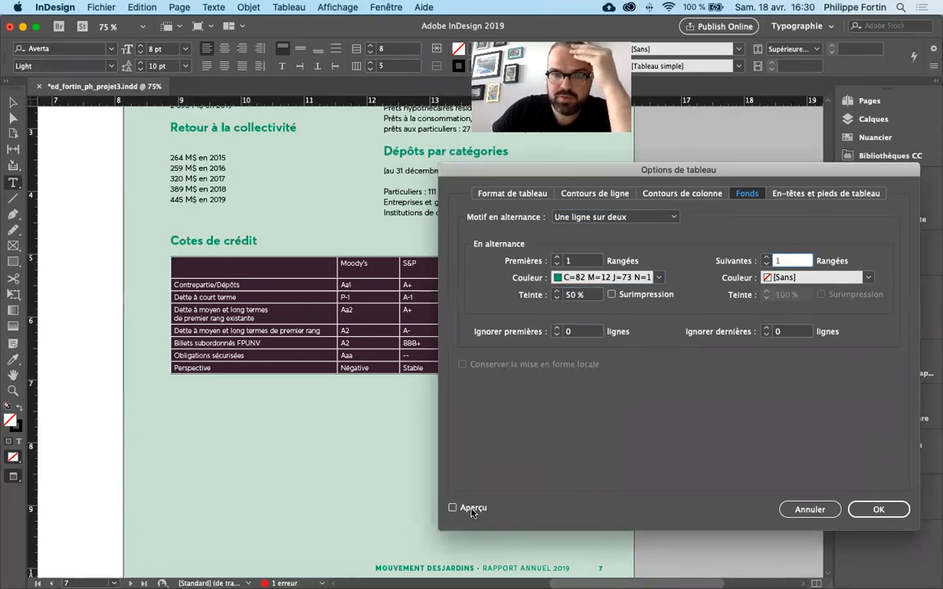
{"action": "left_click", "coordinate": [471, 510]}
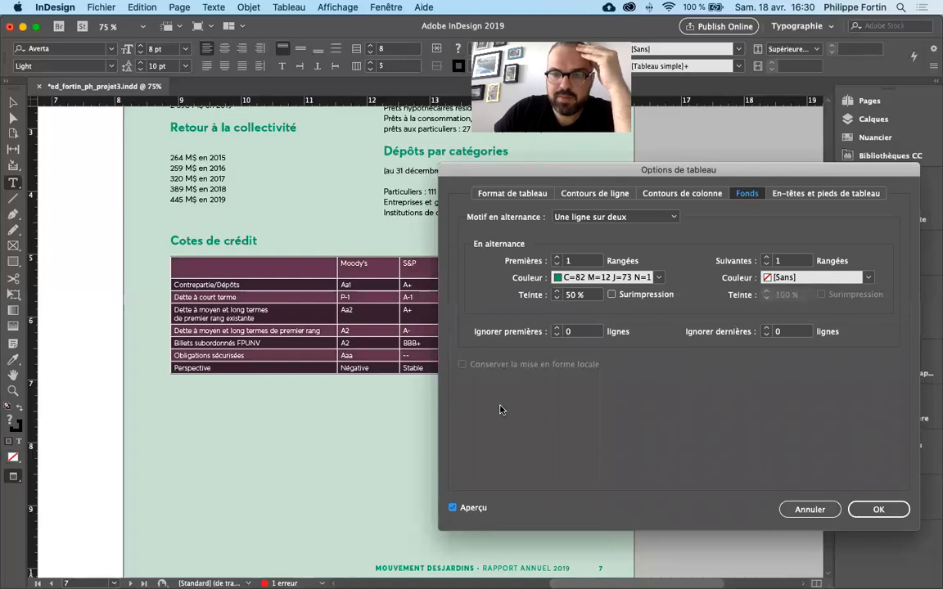
{"action": "left_click", "coordinate": [876, 510]}
{"action": "left_click", "coordinate": [13, 102]}
{"action": "left_click", "coordinate": [63, 159]}
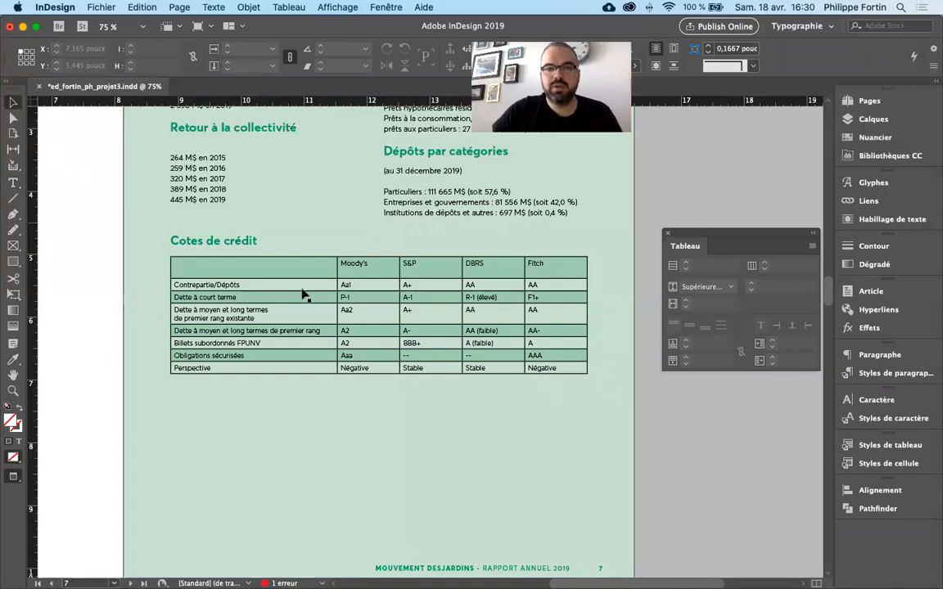
- Select the whole table, set the stroke weight of only its vertical borders to 0 pt and deselect the table
{"action": "double_click", "coordinate": [354, 323]}
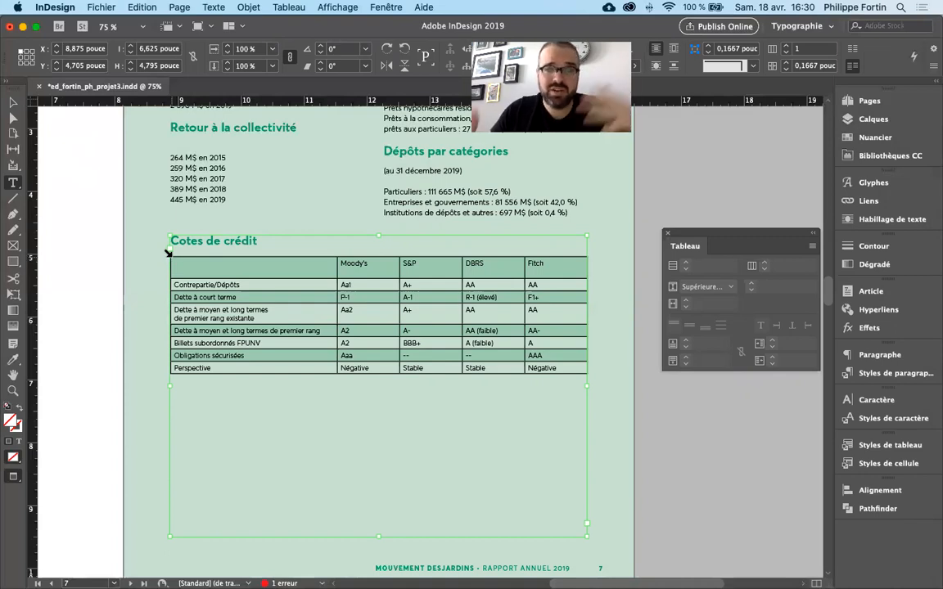
{"action": "left_click", "coordinate": [168, 253]}
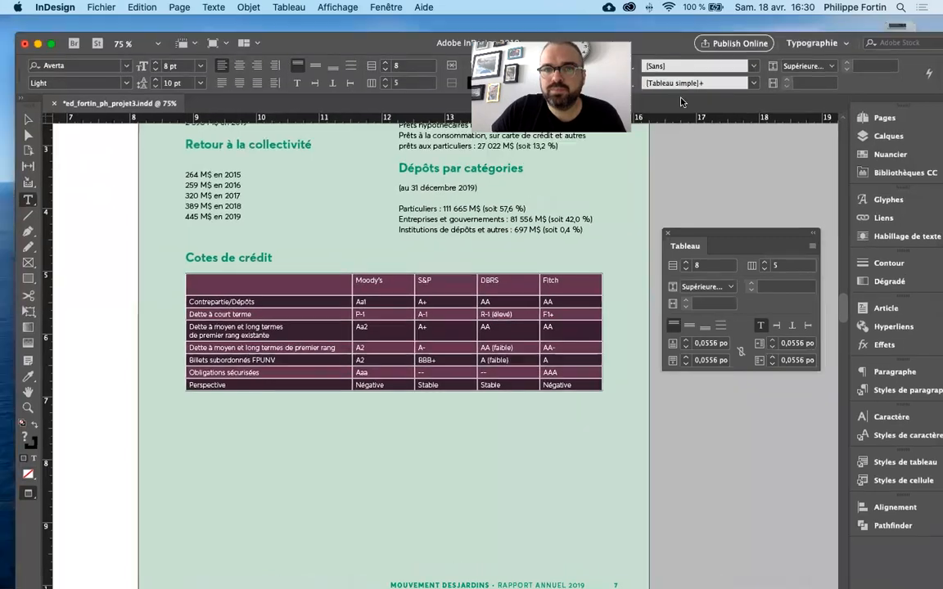
{"action": "left_click_drag", "start_coordinate": [682, 102], "coordinate": [665, 134]}
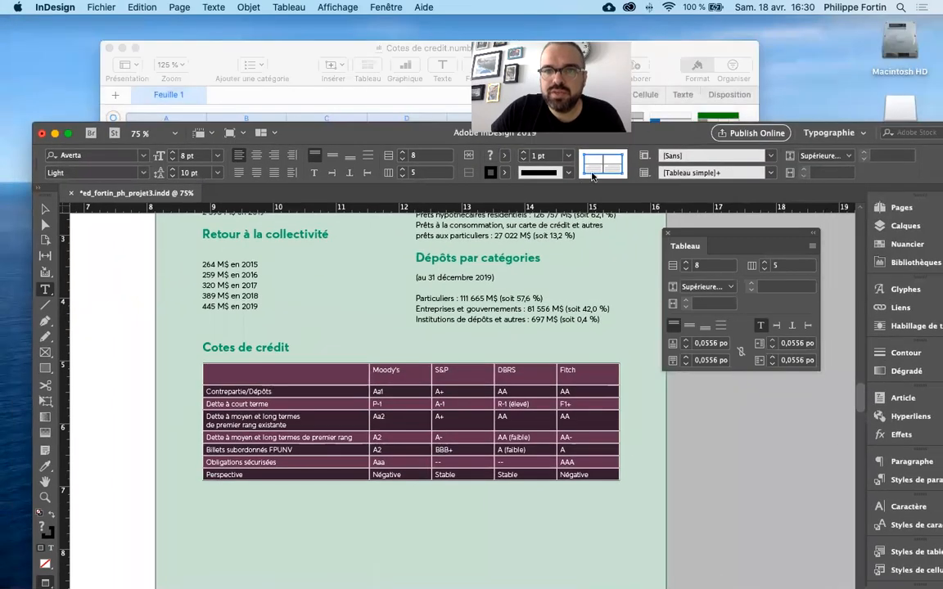
{"action": "left_click", "coordinate": [593, 162]}
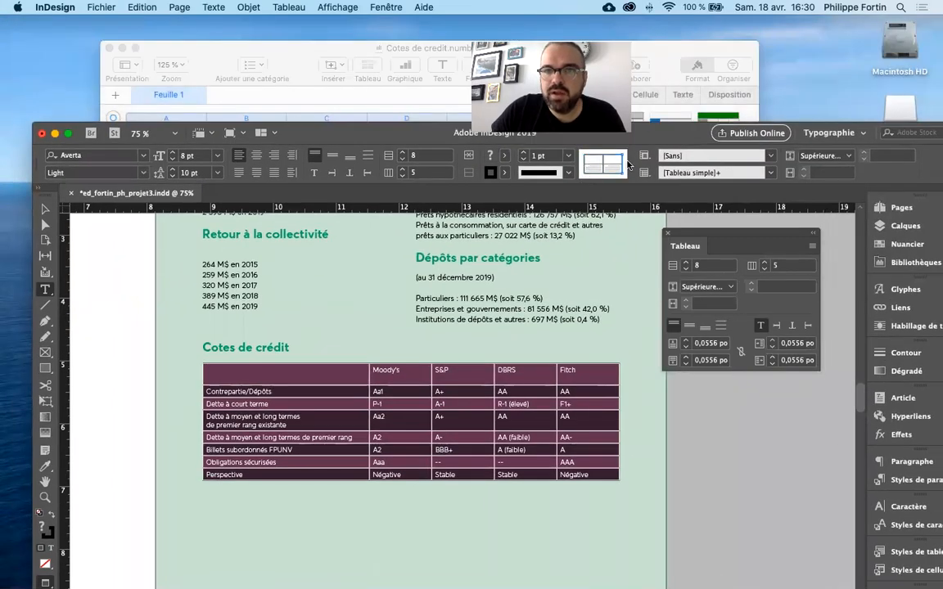
{"action": "left_click", "coordinate": [602, 164]}
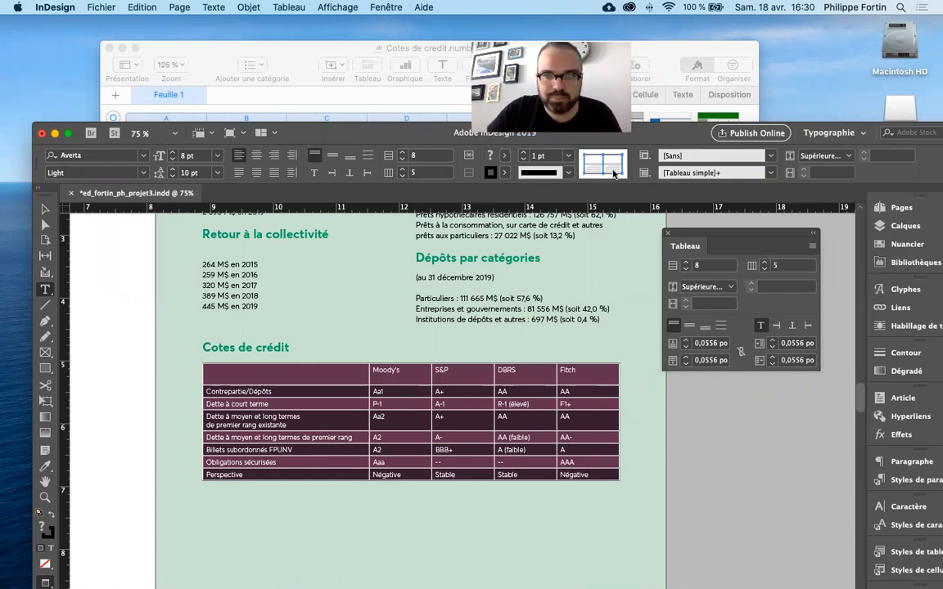
{"action": "left_click", "coordinate": [567, 155]}
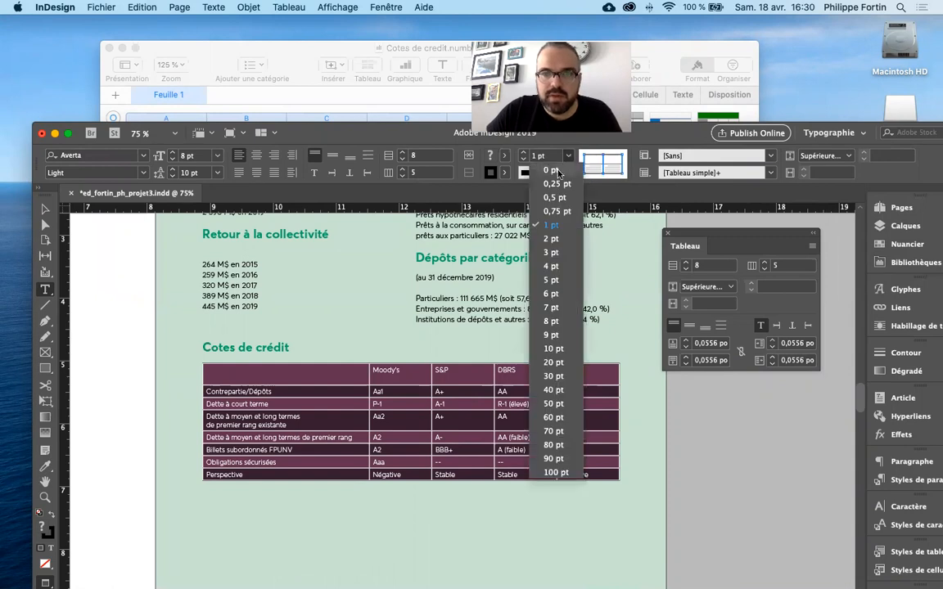
{"action": "left_click", "coordinate": [559, 172]}
{"action": "left_click", "coordinate": [68, 132]}
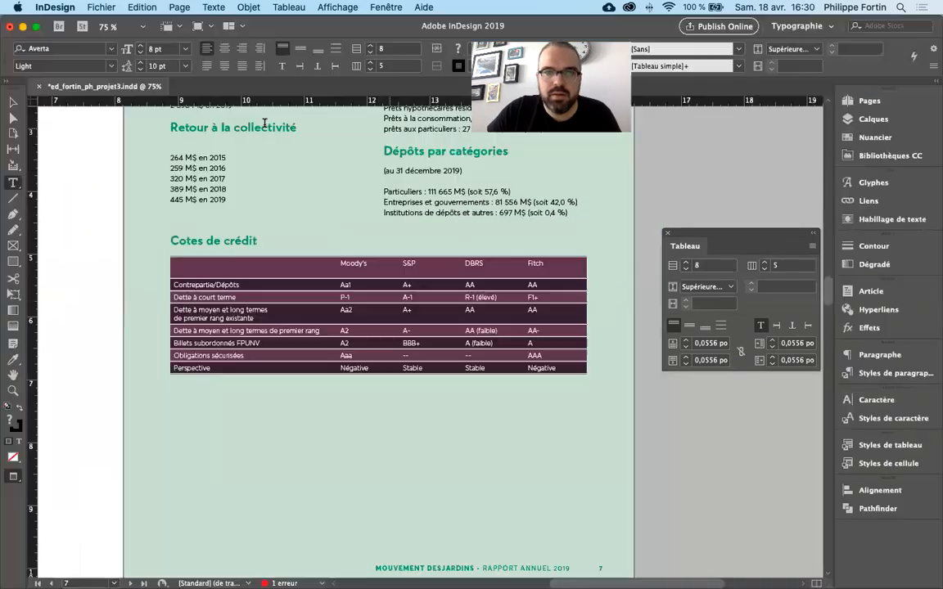
{"action": "left_click", "coordinate": [14, 103]}
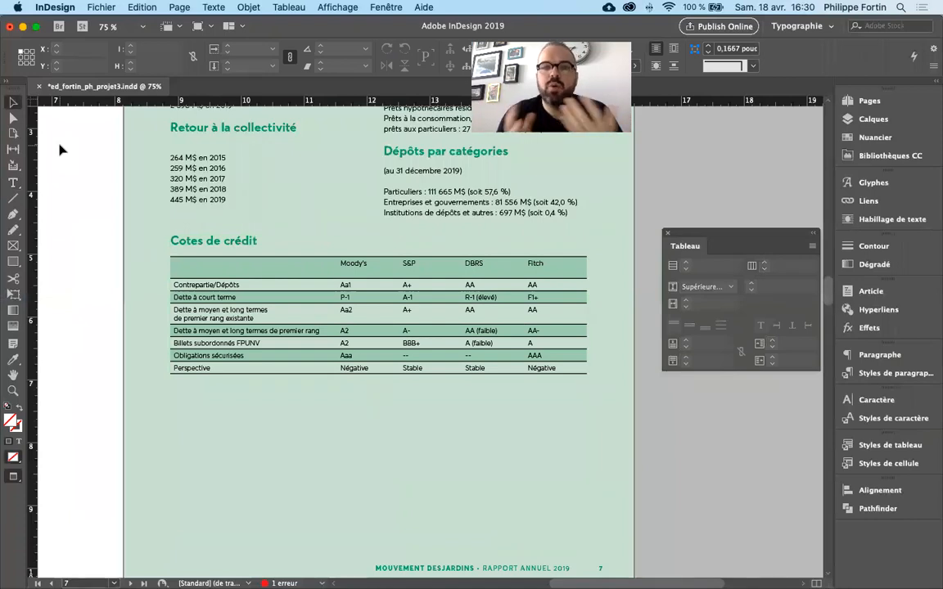
- Select the first column of the credit ratings table, set its cell fill to [Sans] and deselect the column
{"action": "left_click", "coordinate": [210, 280]}
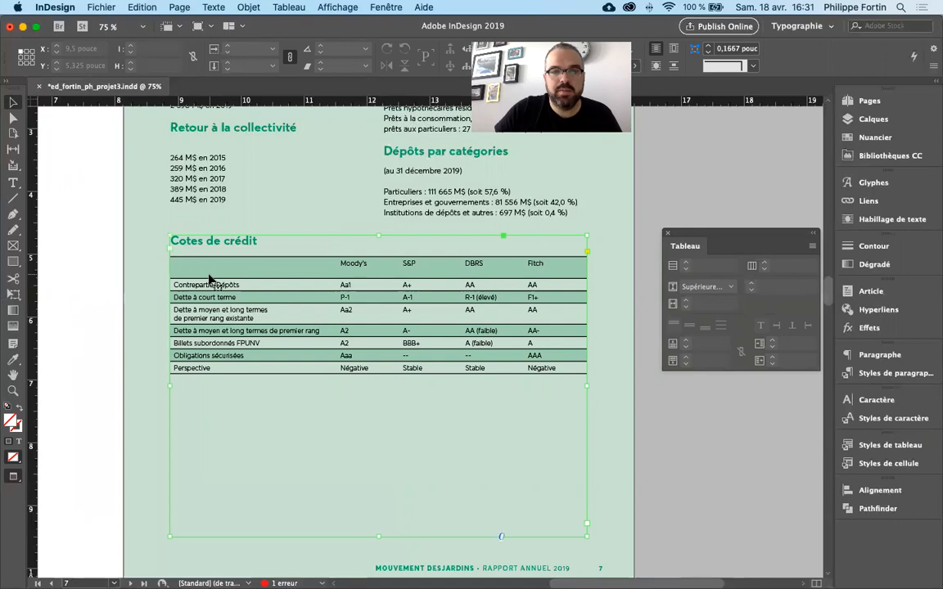
{"action": "double_click", "coordinate": [212, 259]}
{"action": "left_click", "coordinate": [212, 254]}
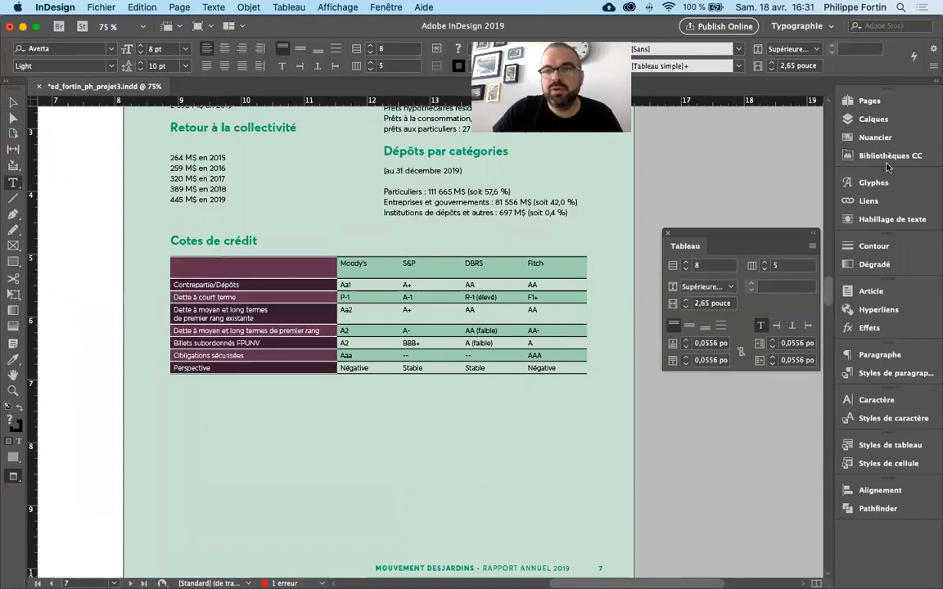
{"action": "left_click", "coordinate": [875, 137]}
{"action": "left_click", "coordinate": [741, 137]}
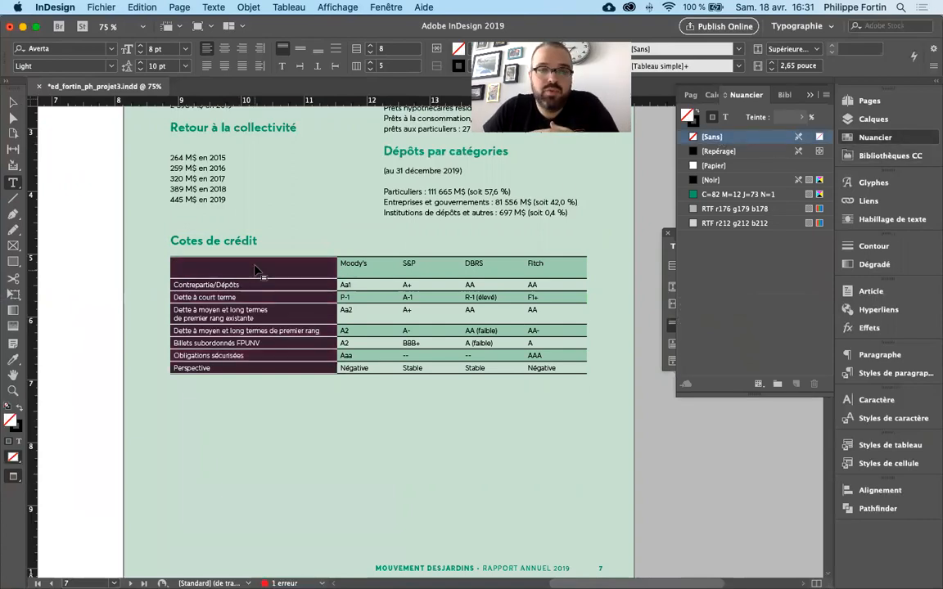
{"action": "left_click", "coordinate": [230, 246]}
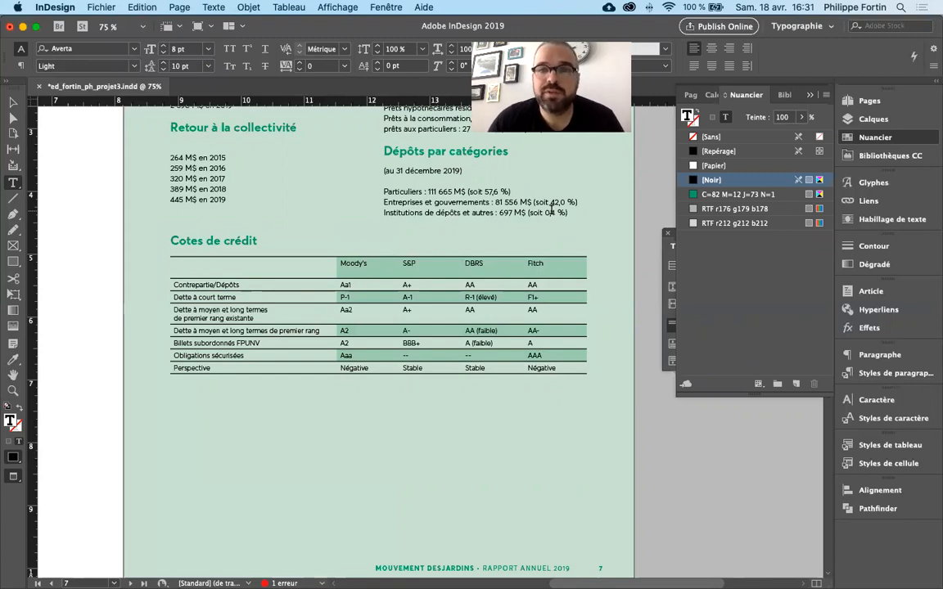
- Select the whole table, set the stroke weight of its horizontal borders to 0,5 pt and deselect the table
{"action": "left_click", "coordinate": [167, 255]}
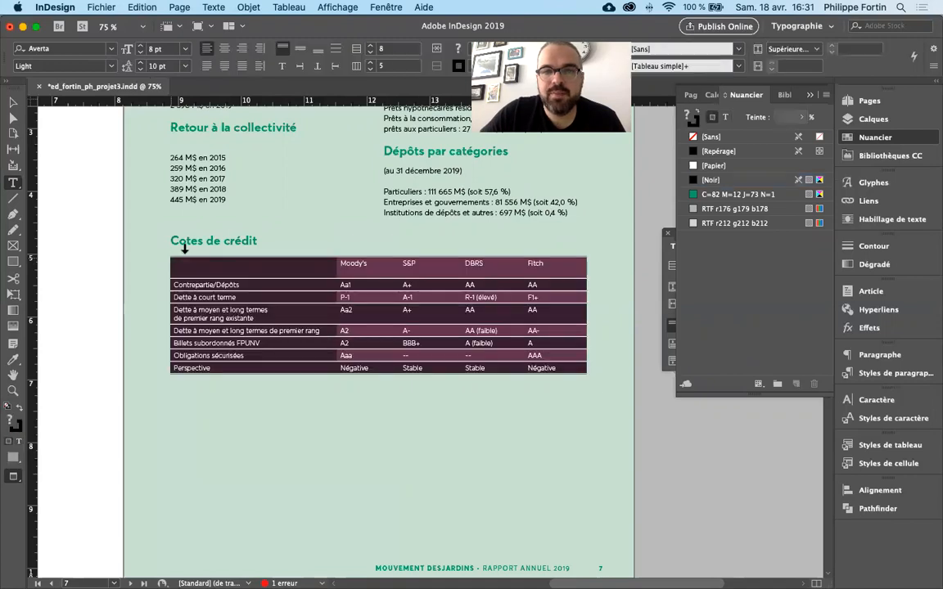
{"action": "left_click_drag", "start_coordinate": [667, 36], "coordinate": [679, 160]}
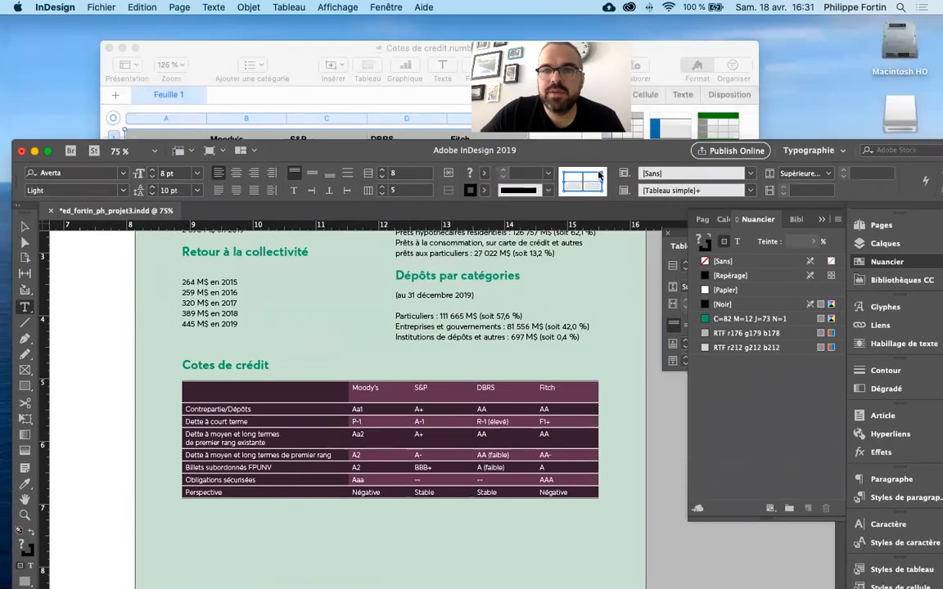
{"action": "left_click", "coordinate": [581, 171]}
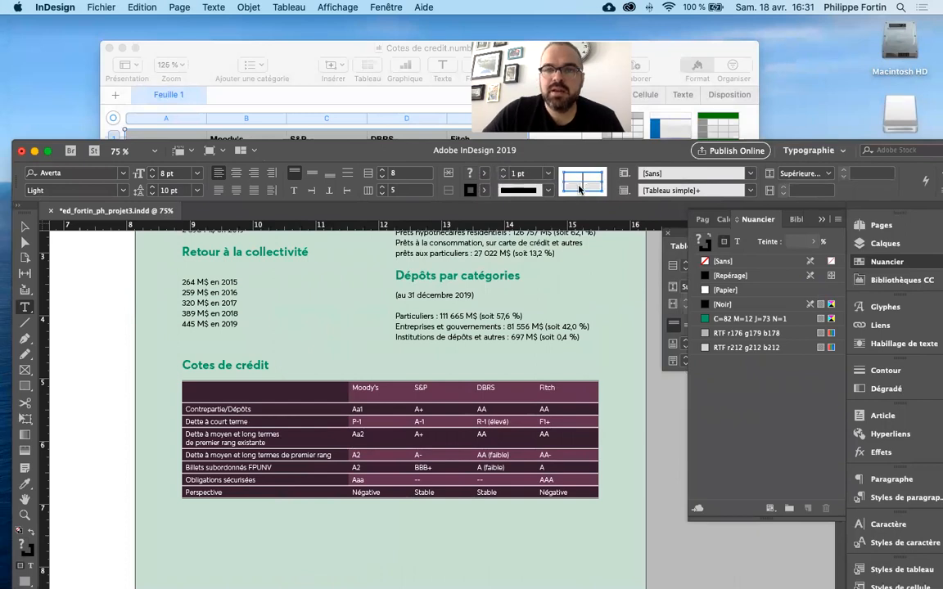
{"action": "left_click", "coordinate": [547, 173]}
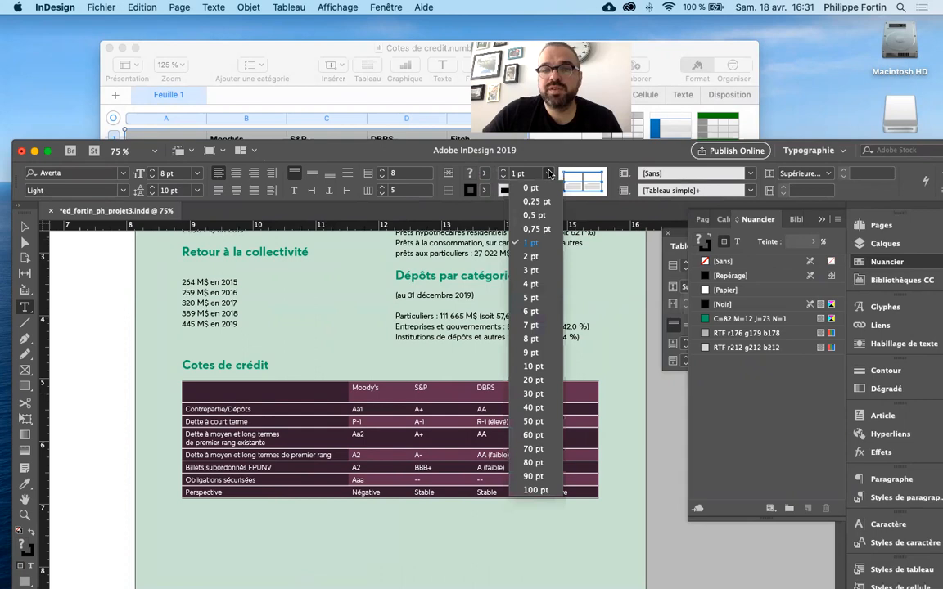
{"action": "left_click", "coordinate": [543, 215]}
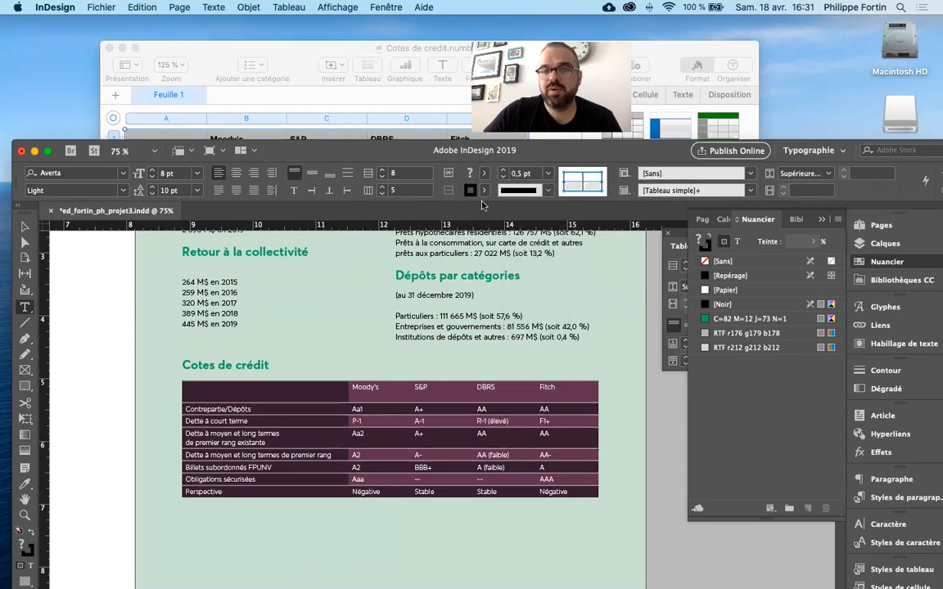
{"action": "left_click", "coordinate": [455, 402]}
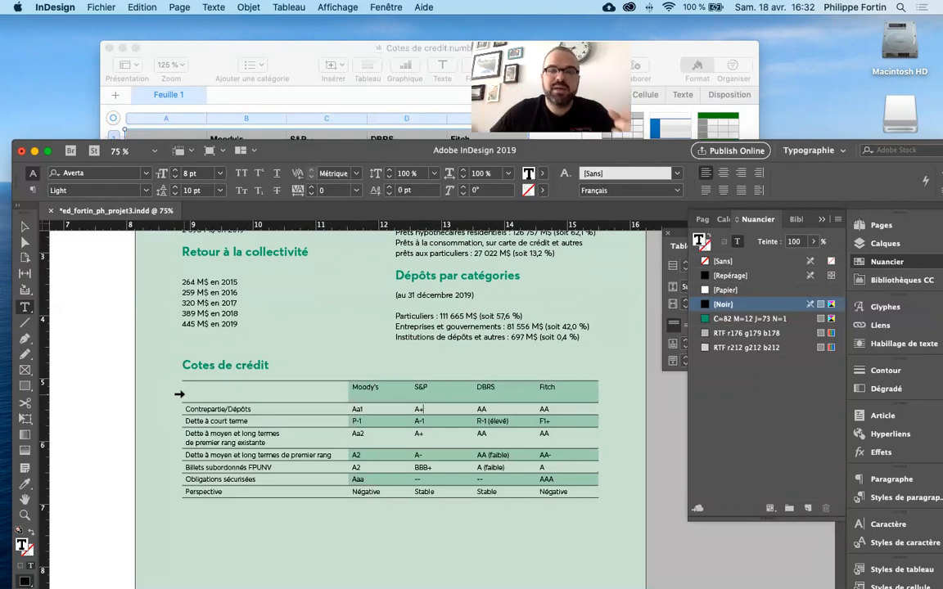
- Select the "Perspective" row, give its upper and lower borders a heavier stroke weight and deselect the row
{"action": "left_click", "coordinate": [178, 493]}
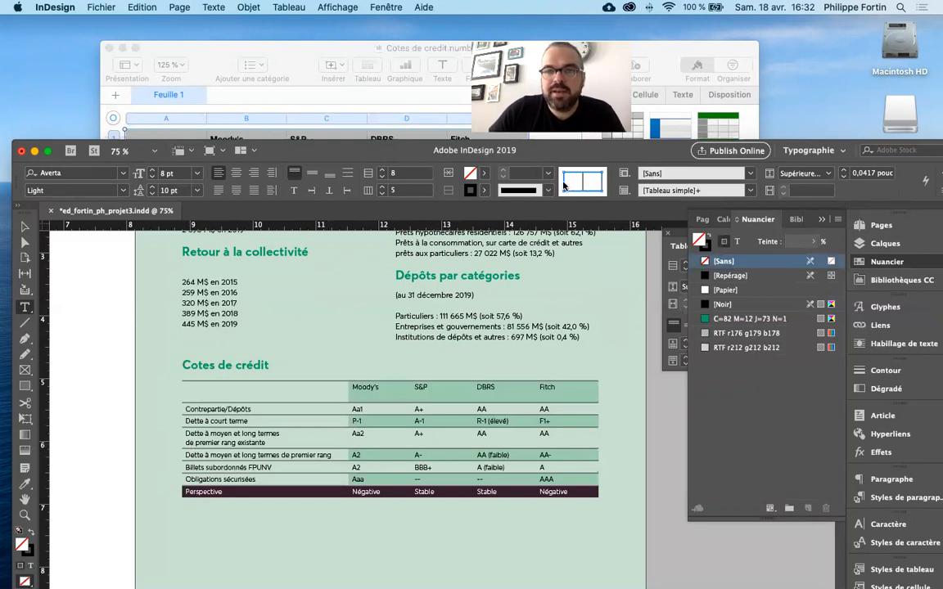
{"action": "left_click", "coordinate": [565, 186]}
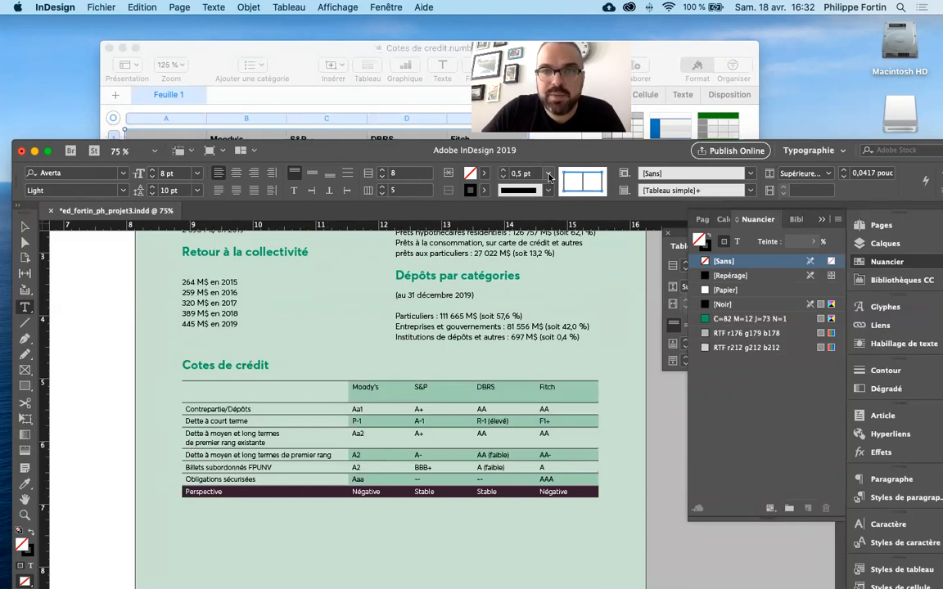
{"action": "left_click", "coordinate": [549, 177]}
{"action": "left_click", "coordinate": [483, 236]}
{"action": "left_click_drag", "start_coordinate": [470, 434], "coordinate": [469, 434]}
{"action": "left_click", "coordinate": [457, 434]}
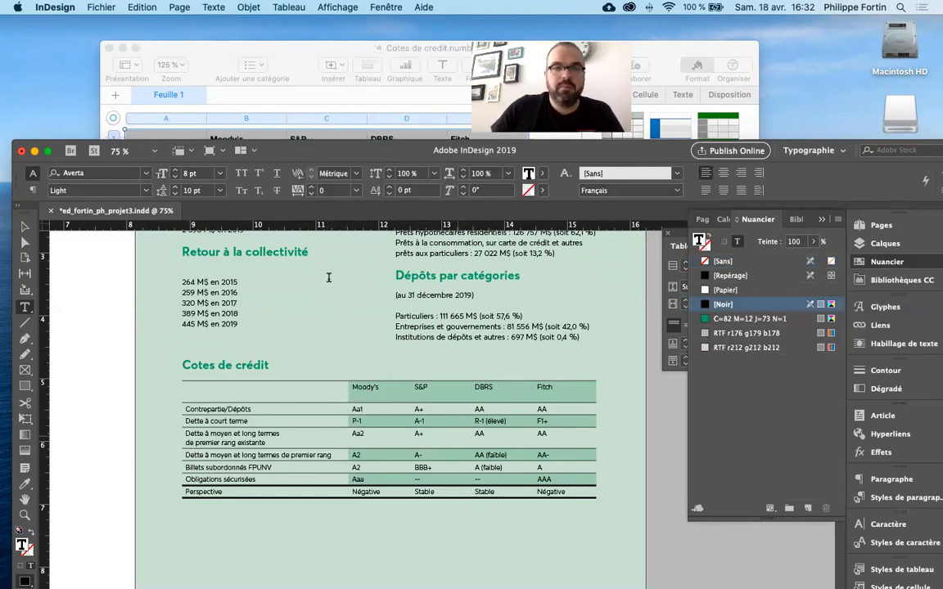
- Restore the document window to full size, with the S&P column's accidental width change undone and the table's frame deselected
{"action": "key", "text": "Escape"}
{"action": "double_click", "coordinate": [337, 153]}
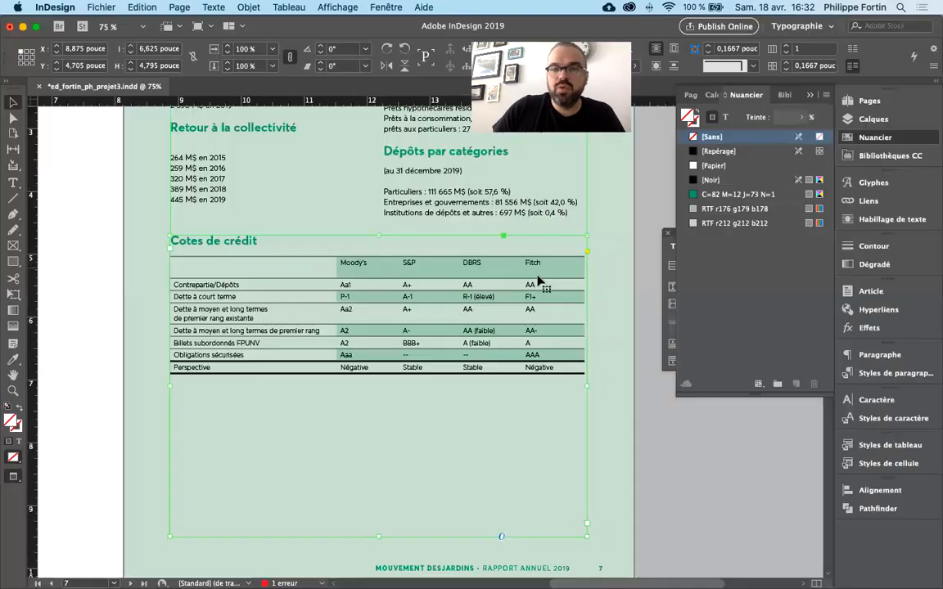
{"action": "left_click", "coordinate": [635, 357]}
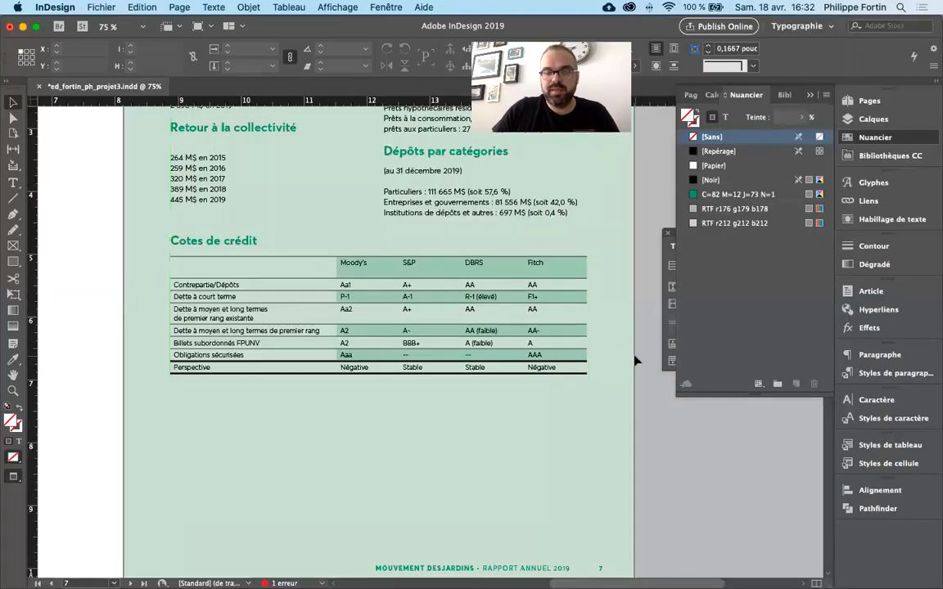